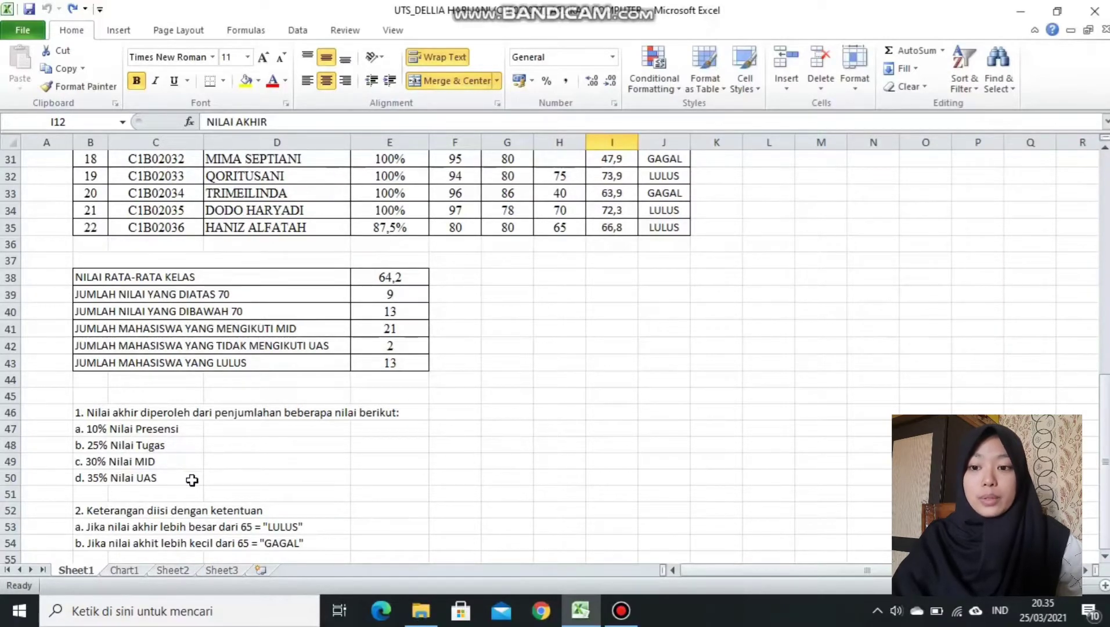
On Sheet1, review the KET column and its pass/fail formulas for rows 15 and 18.
scroll(1096, 436, up, 10)
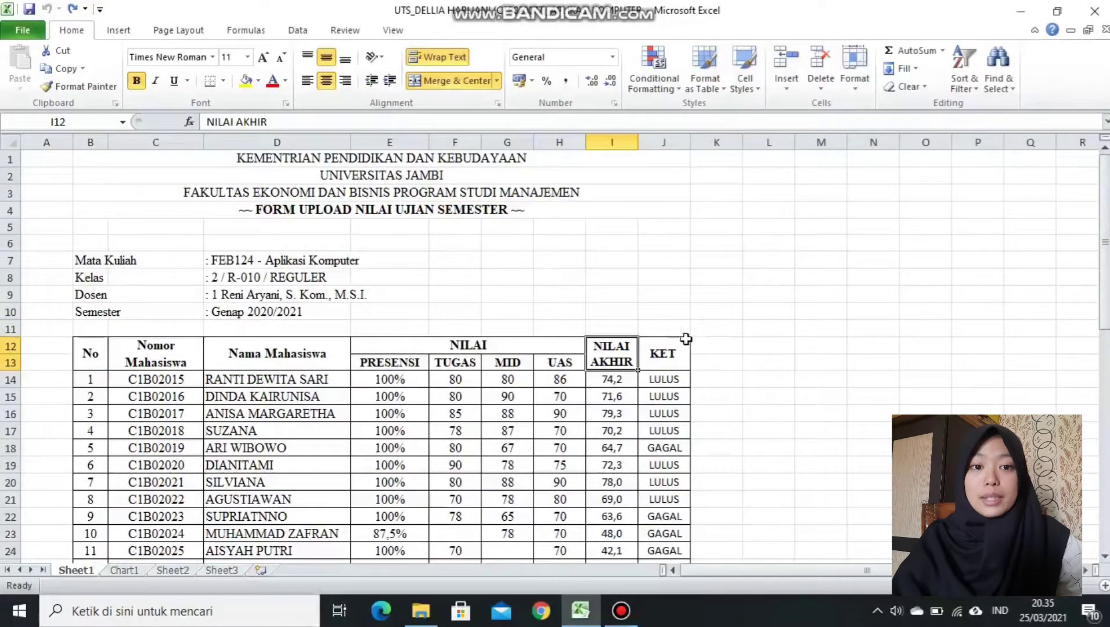
click(680, 347)
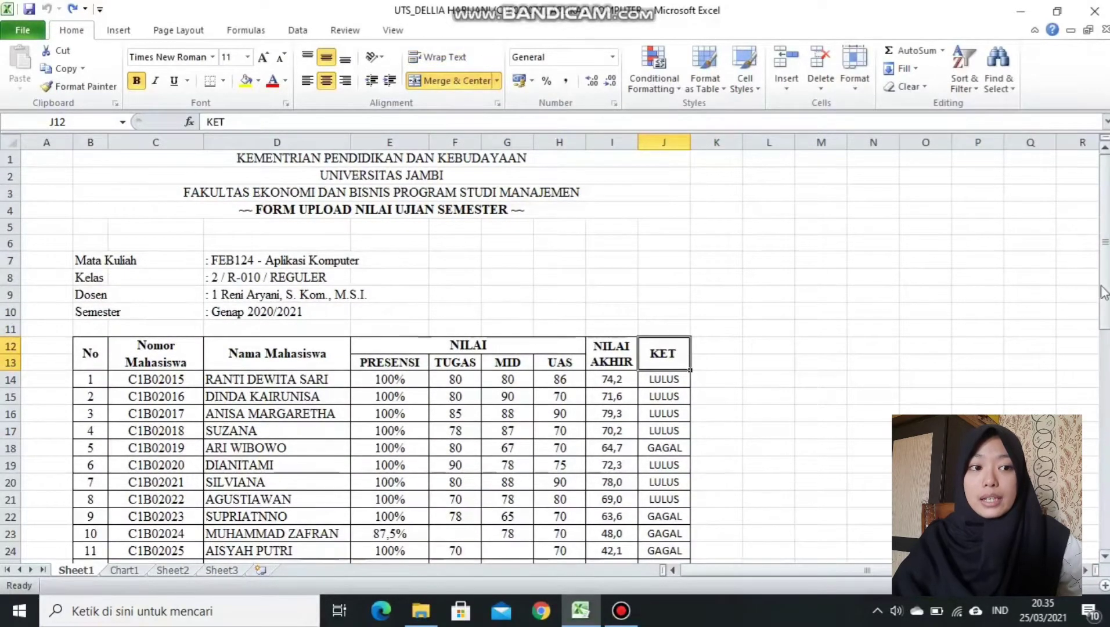
drag(1105, 290, 1104, 347)
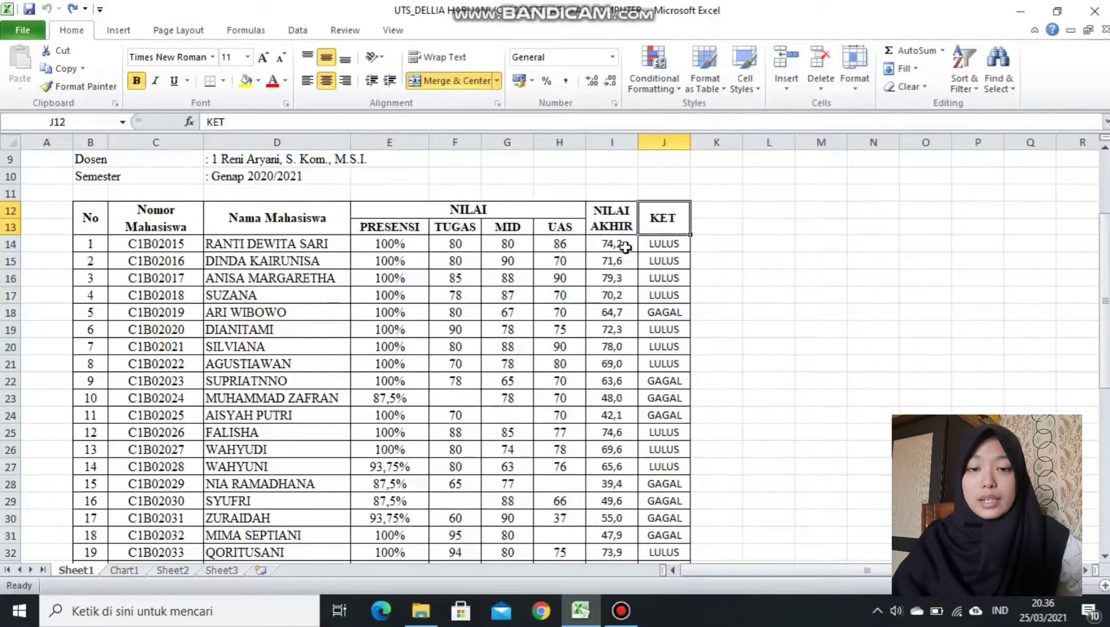
click(666, 262)
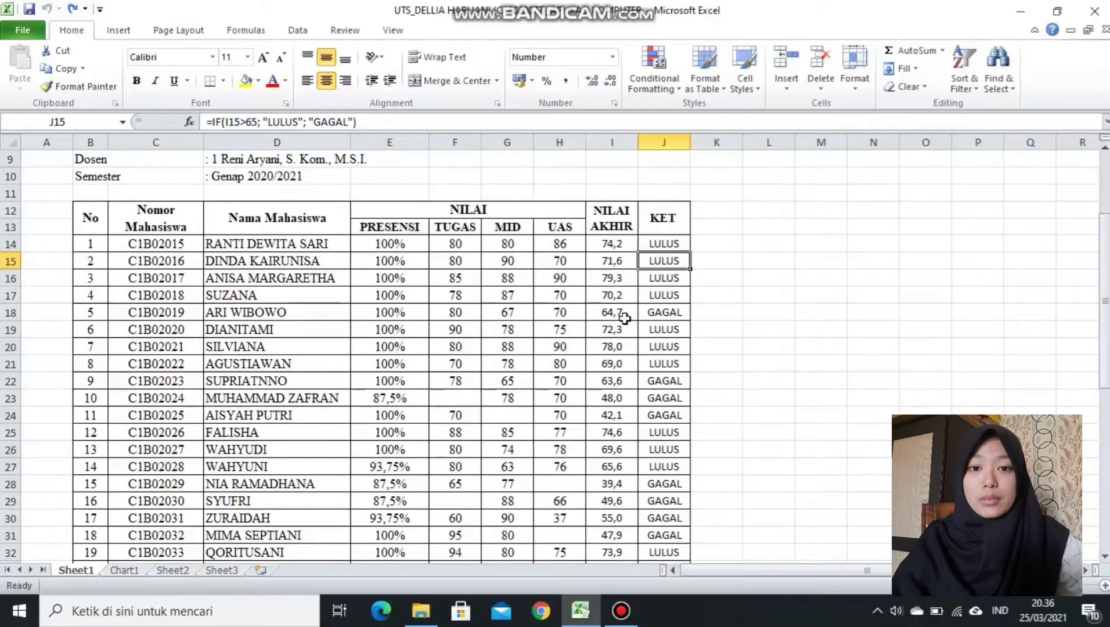
click(659, 315)
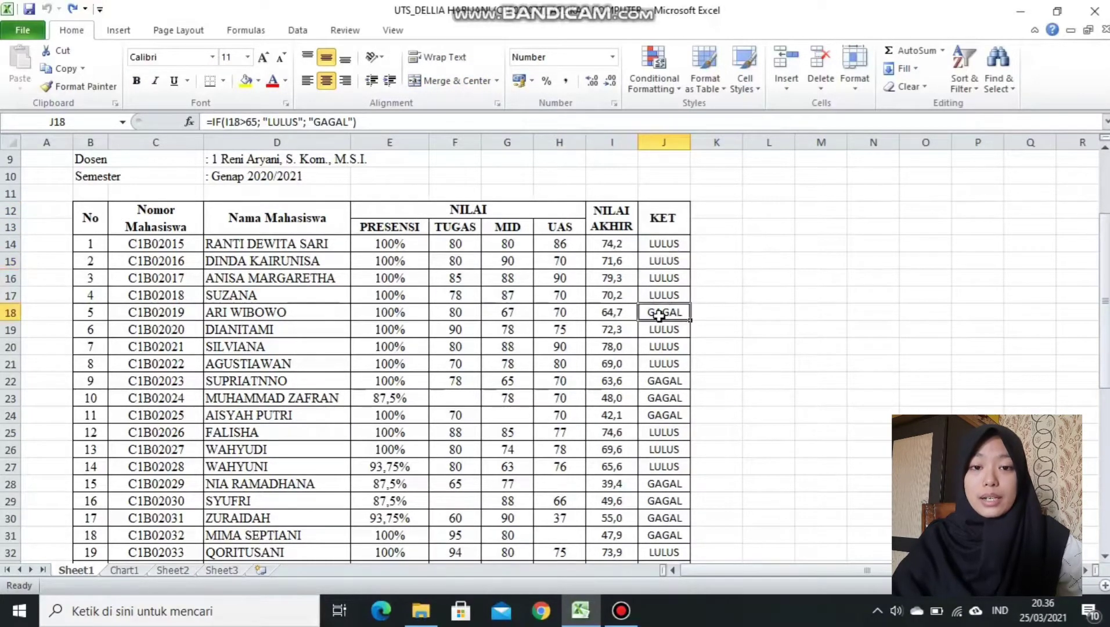
drag(1108, 325, 1107, 486)
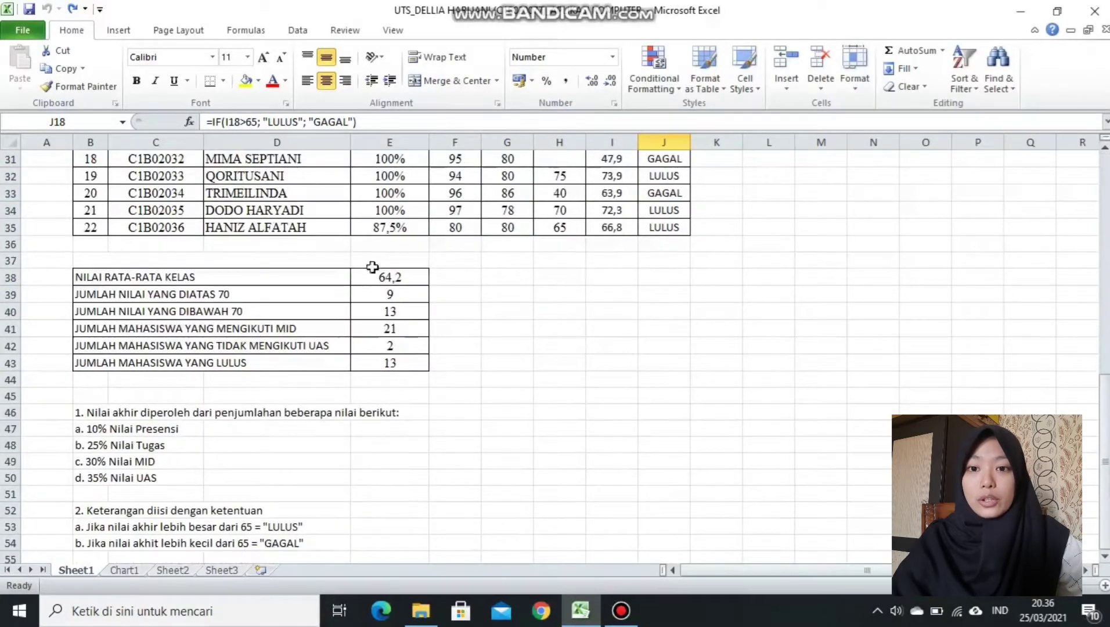
Inspect the class-average AVERAGE formula and the above/below 70 COUNTIF formulas.
click(324, 278)
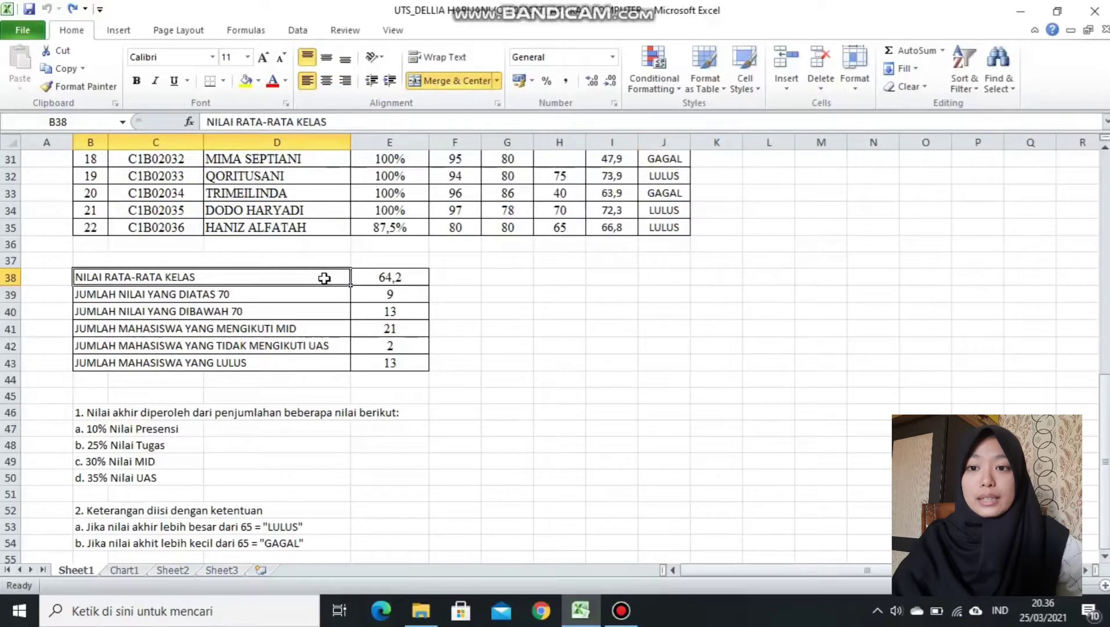
click(362, 278)
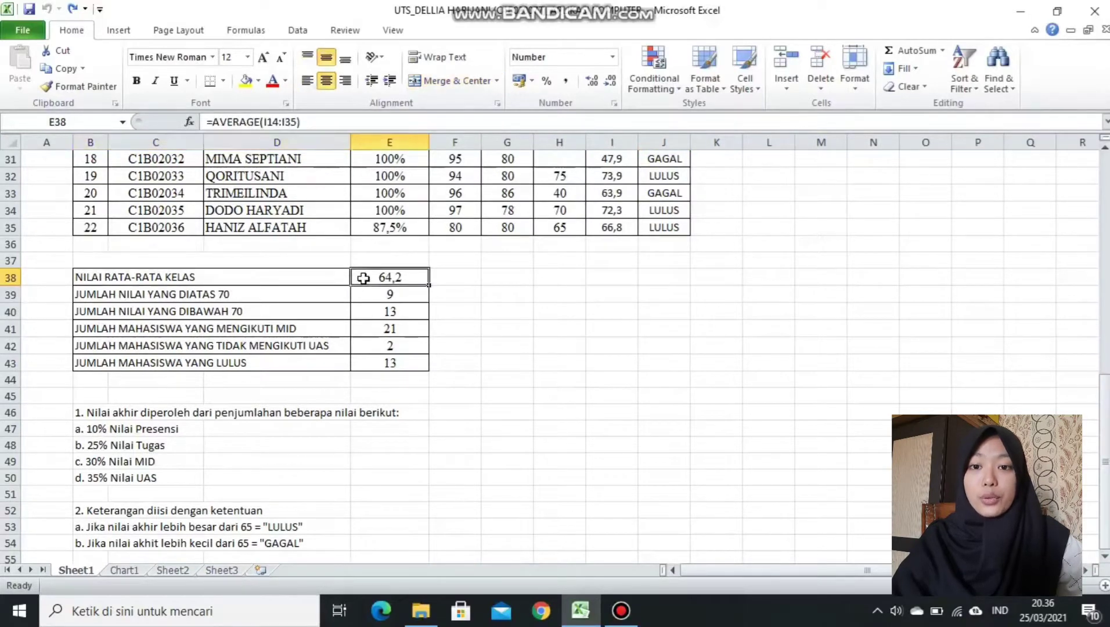
click(344, 299)
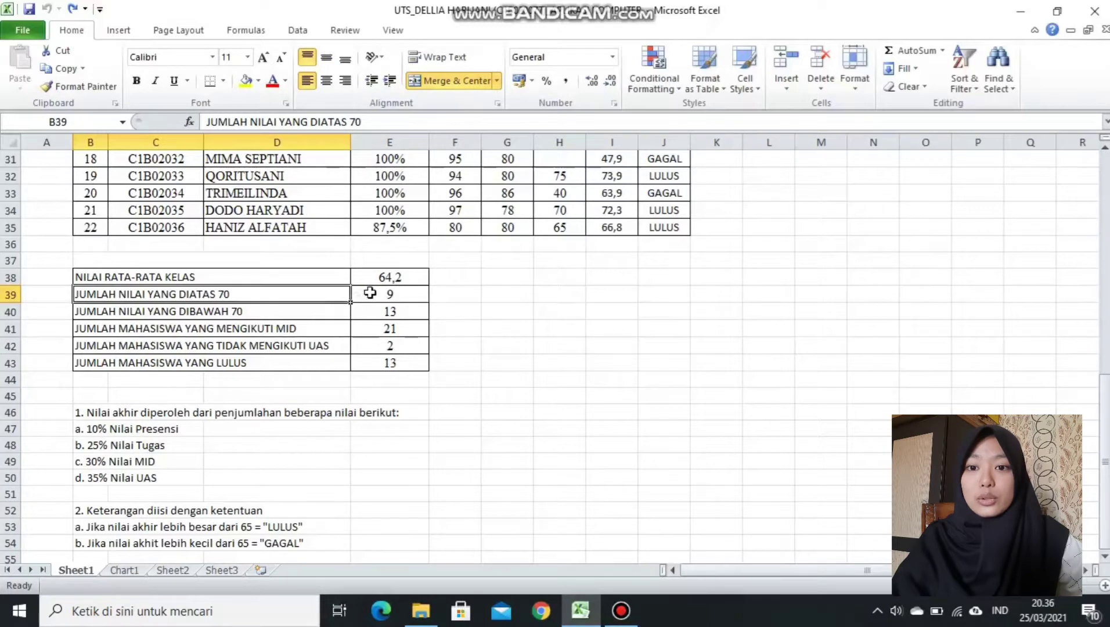
click(370, 293)
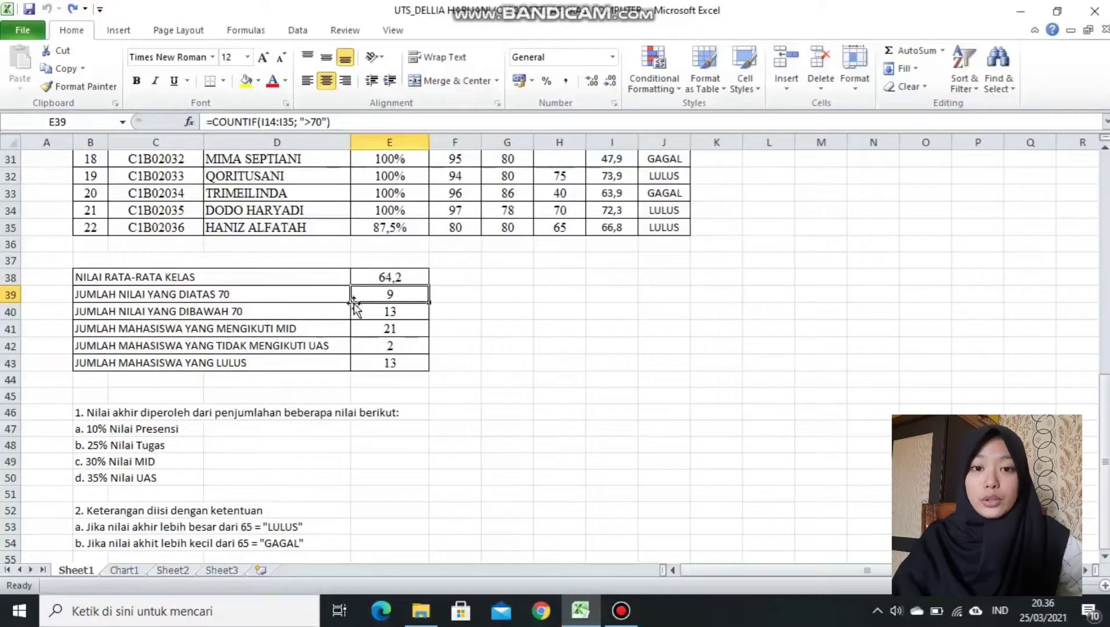
click(333, 316)
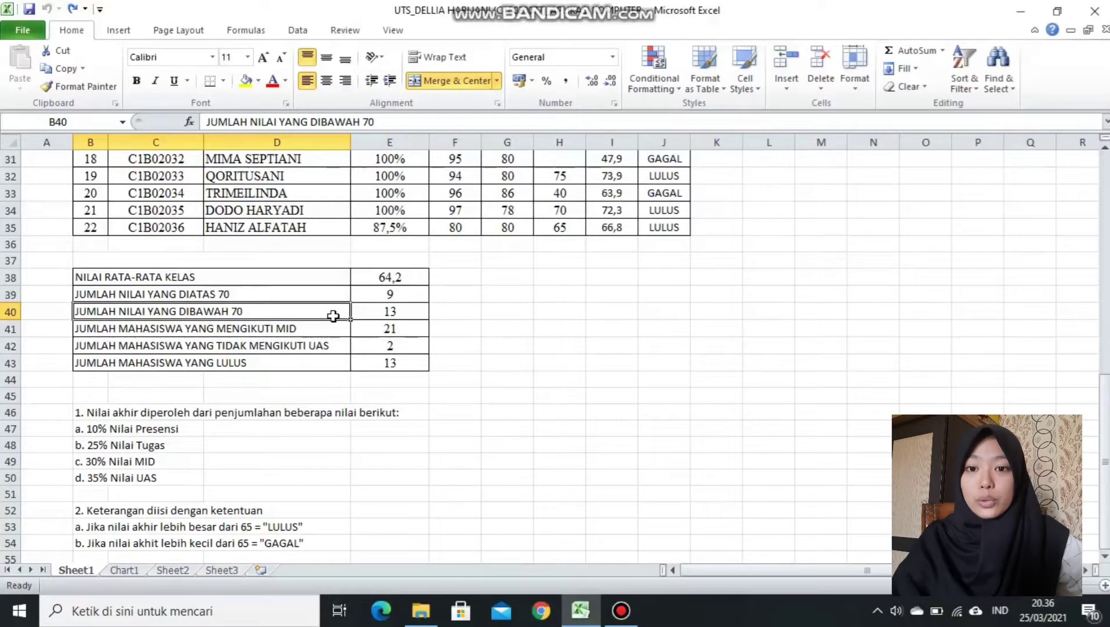
click(365, 316)
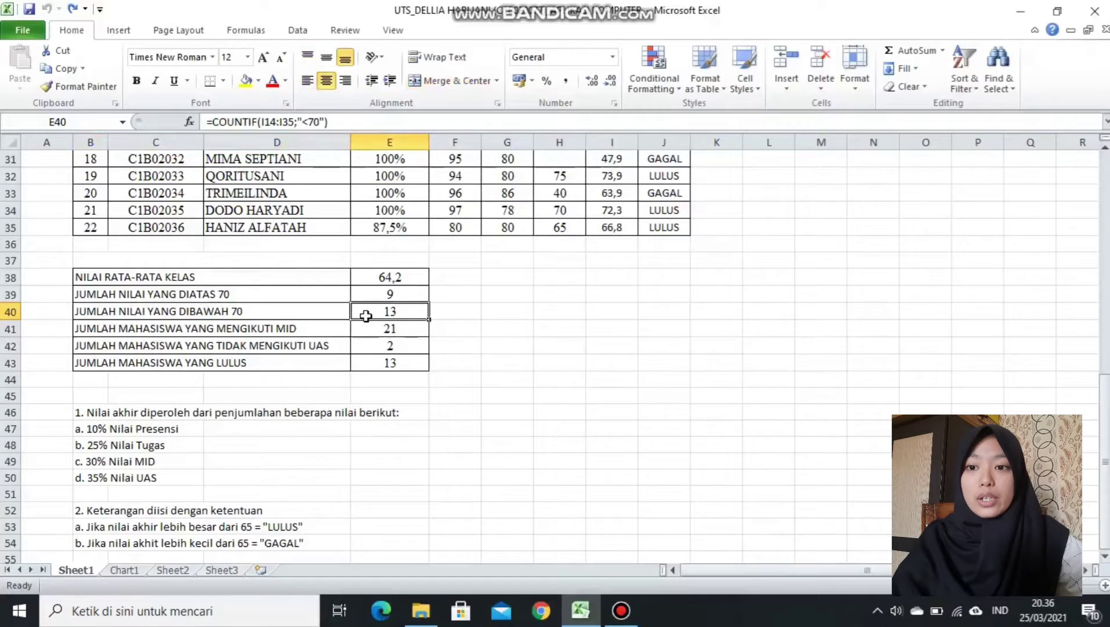
Inspect the COUNTA, COUNTBLANK and LULUS COUNTIF formulas in the summary block.
click(338, 329)
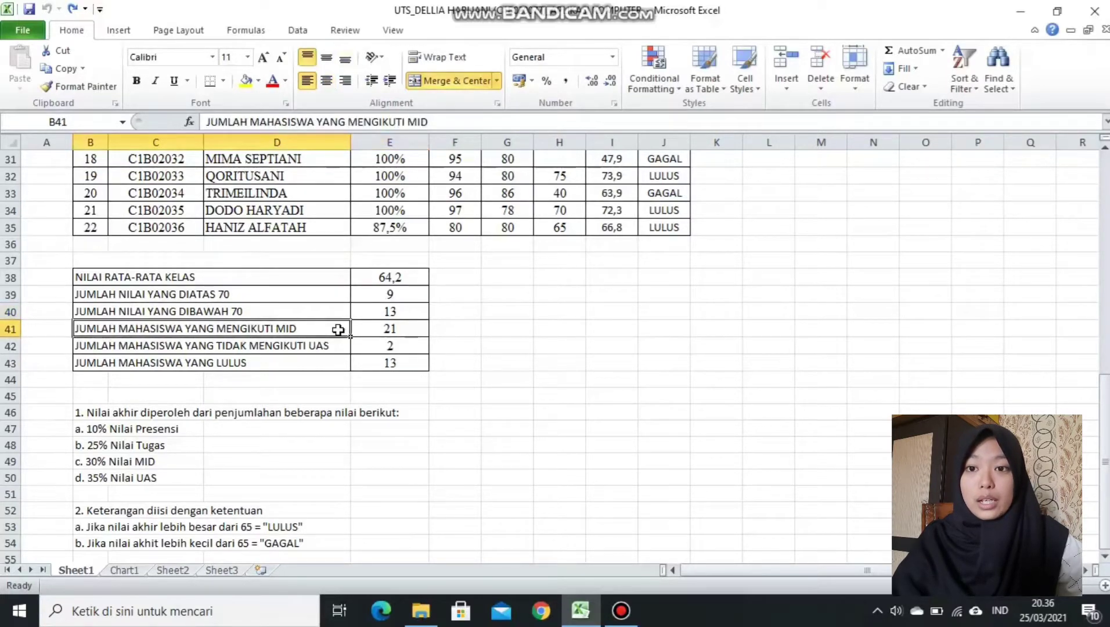
click(370, 331)
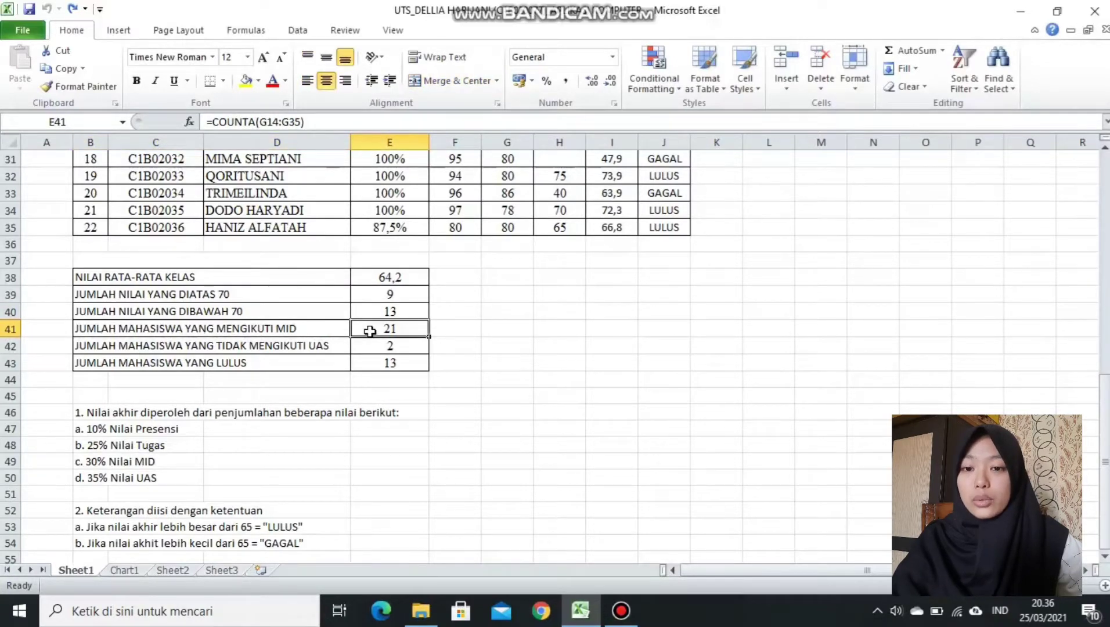
click(335, 347)
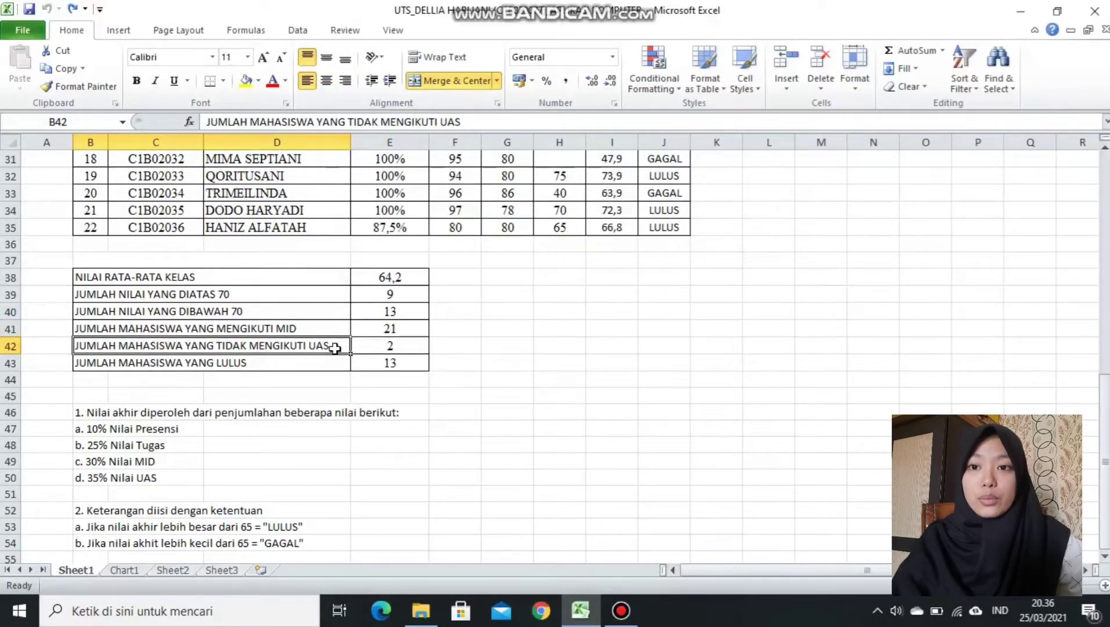
click(364, 348)
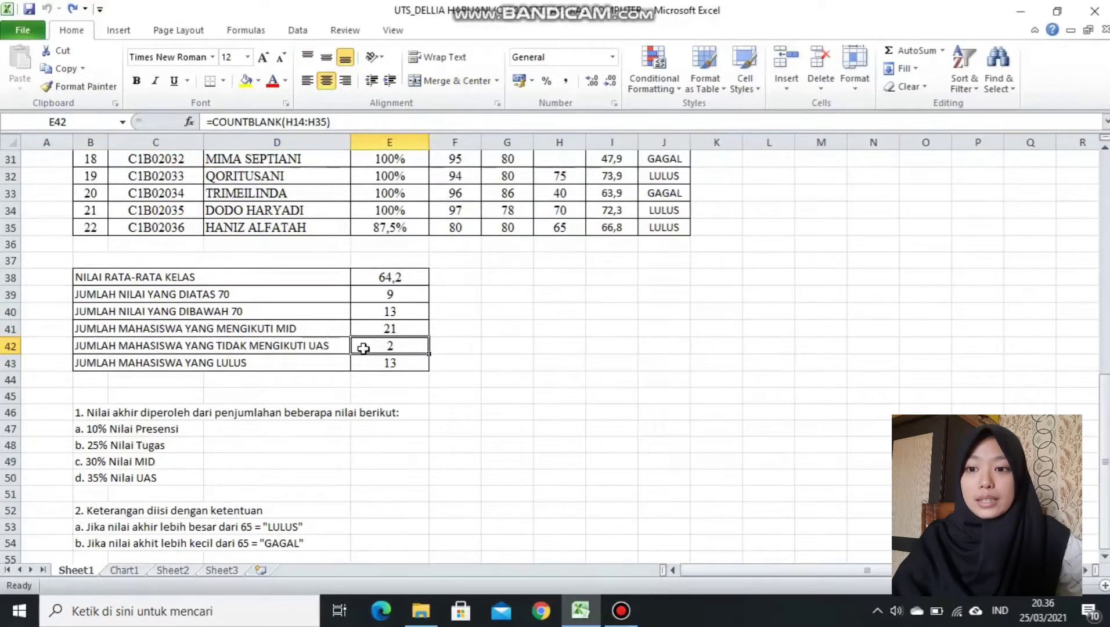
click(336, 364)
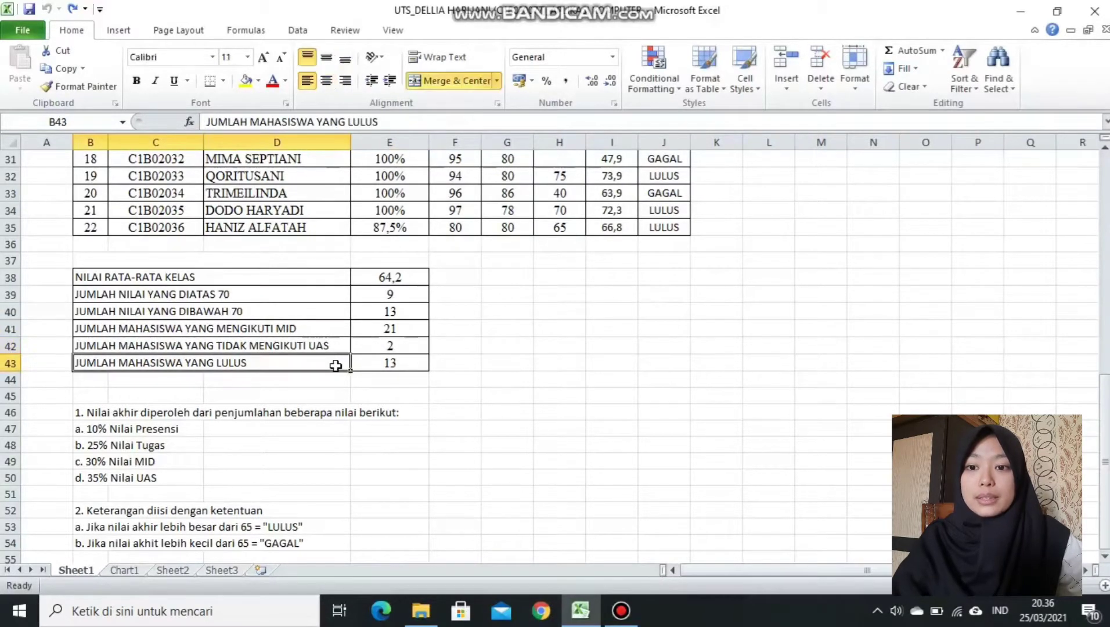
click(367, 362)
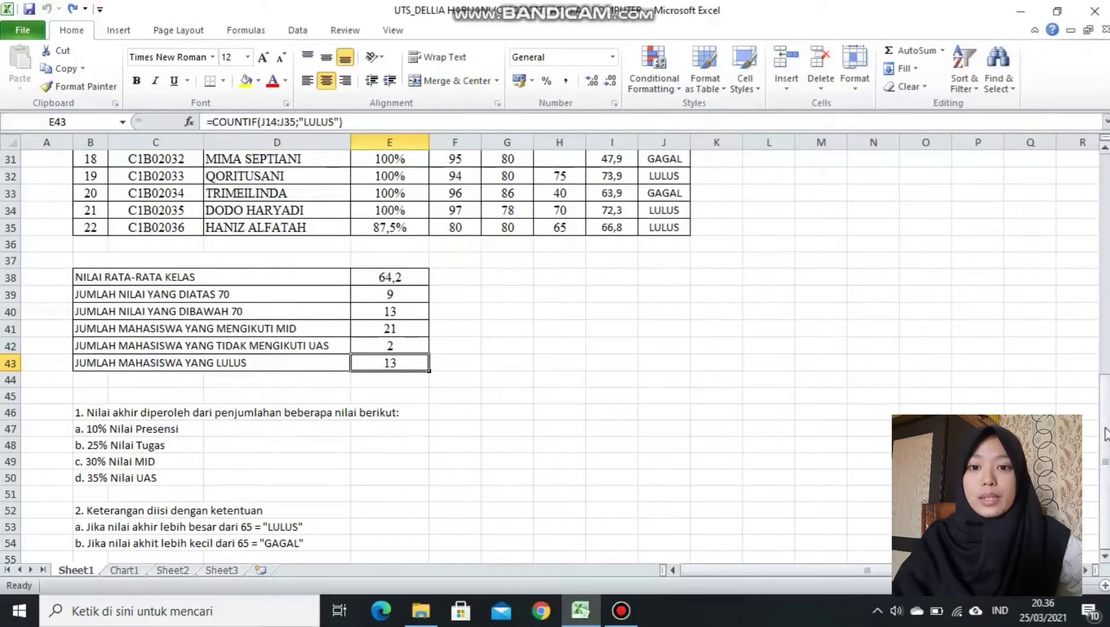
drag(1103, 430, 1106, 224)
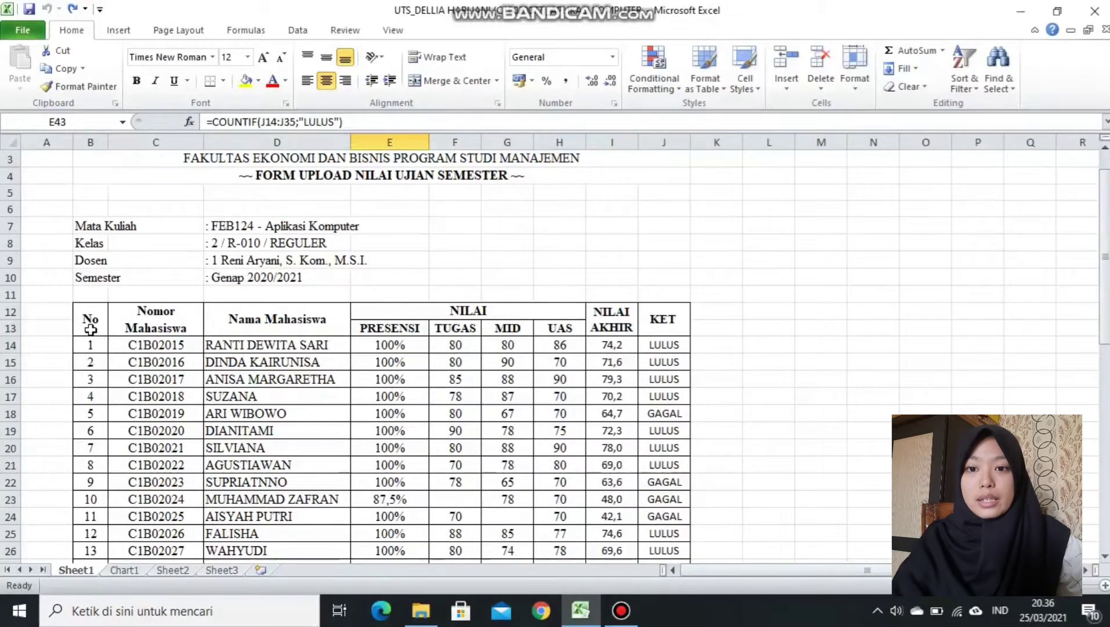
Review the header cells and merged title rows B1:J4, then go to the empty Sheet2.
drag(92, 330, 679, 317)
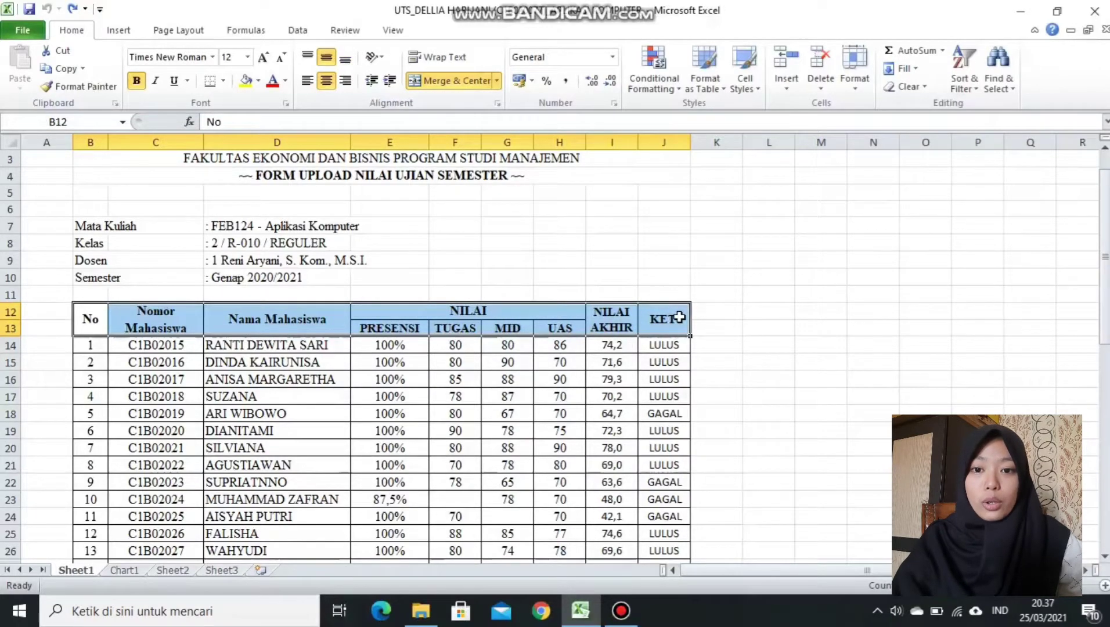
scroll(1105, 267, up, 1)
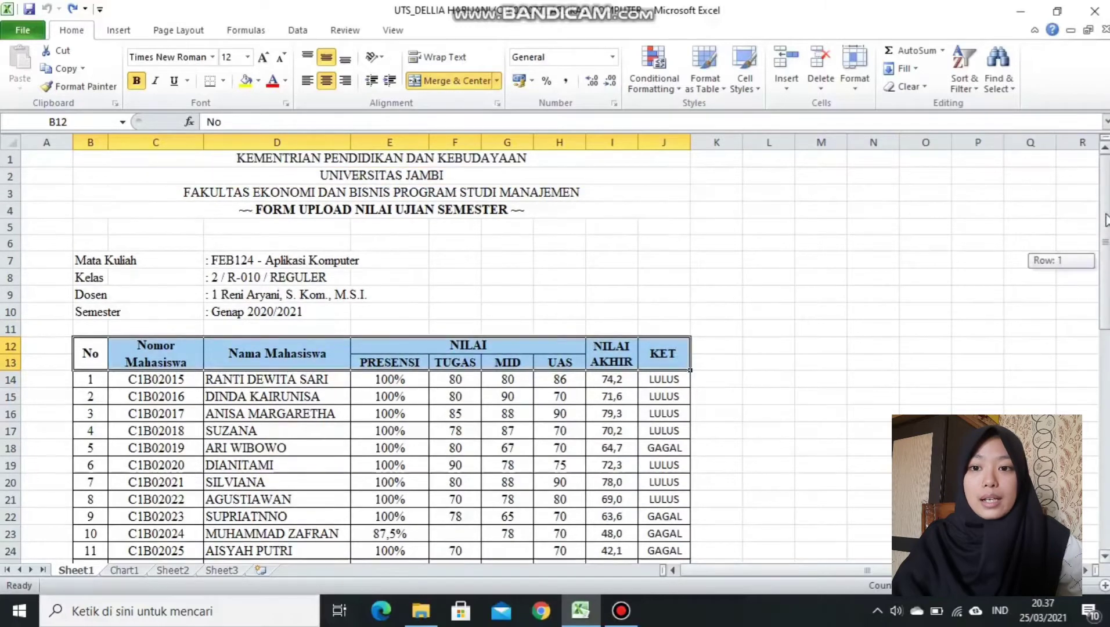
click(660, 159)
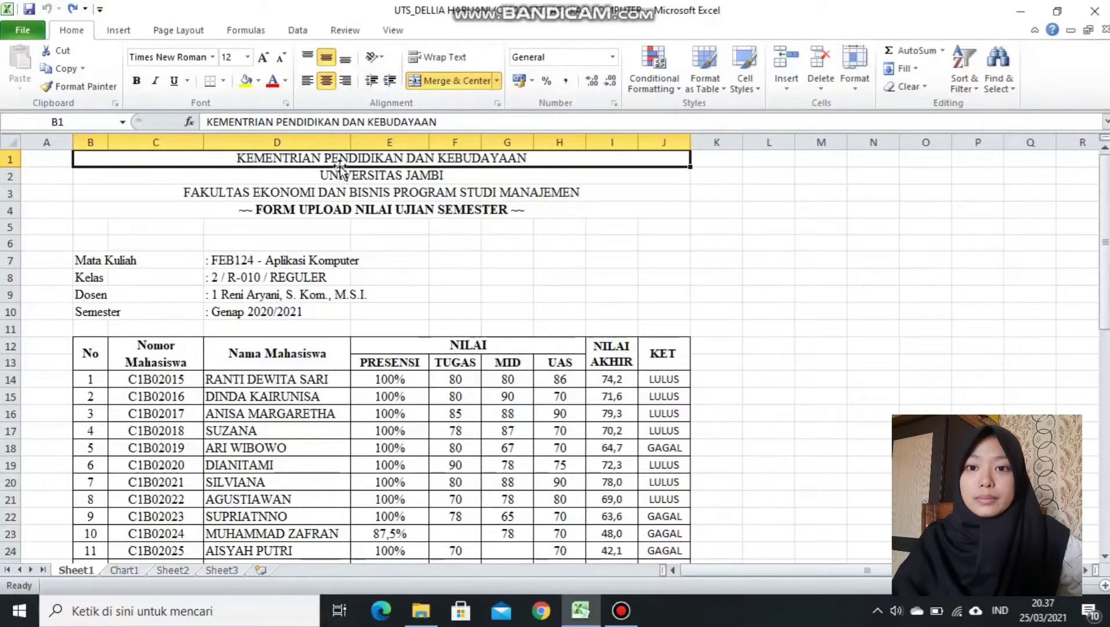
drag(339, 162, 344, 207)
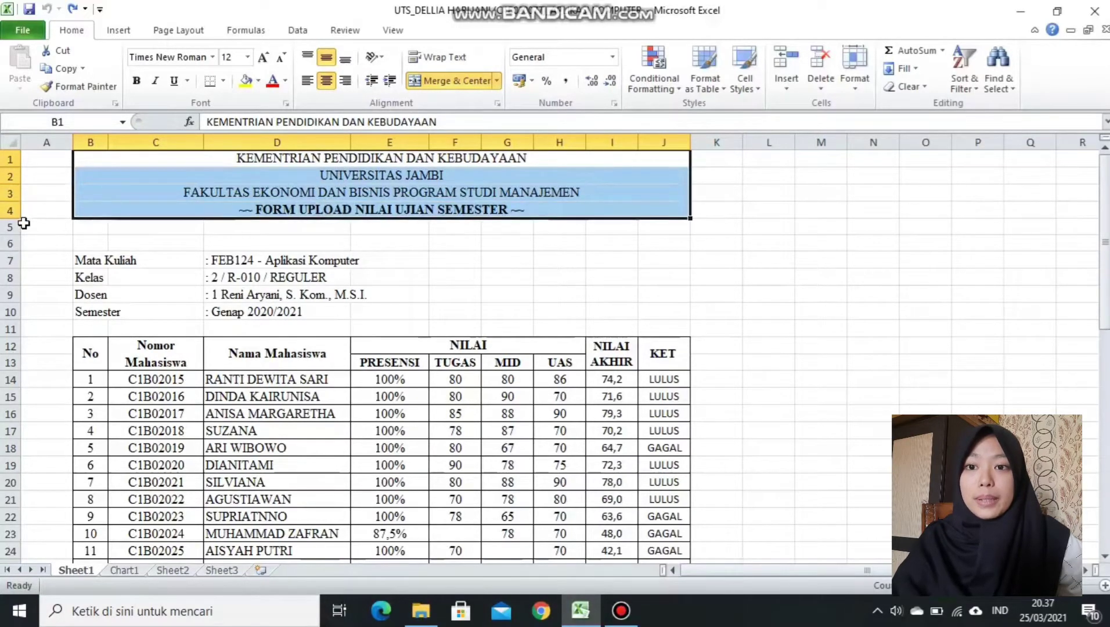
click(276, 240)
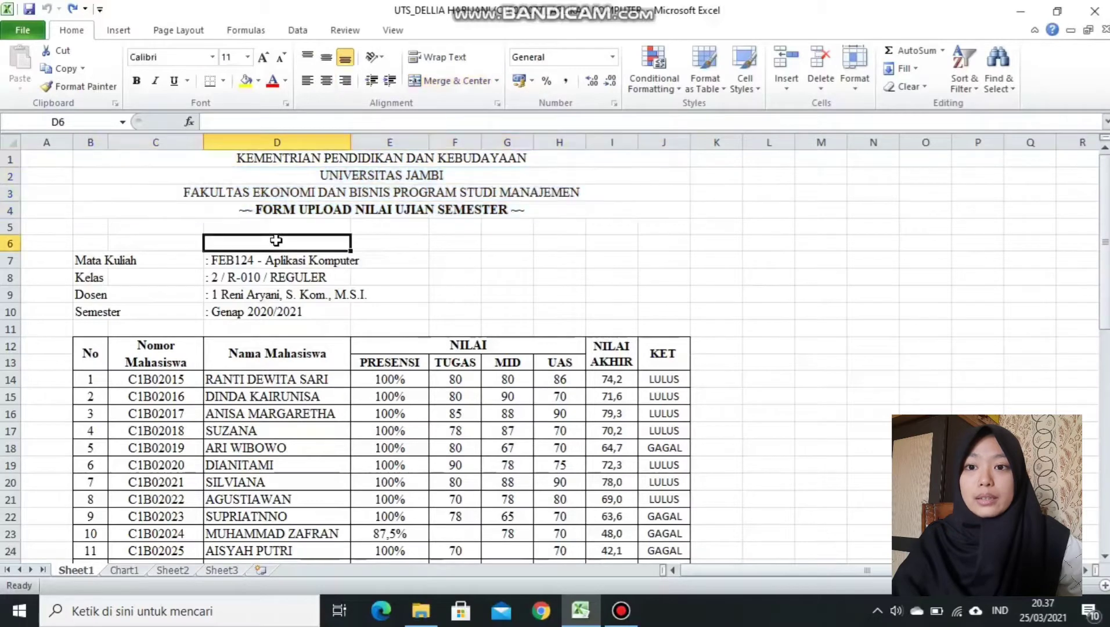
click(158, 571)
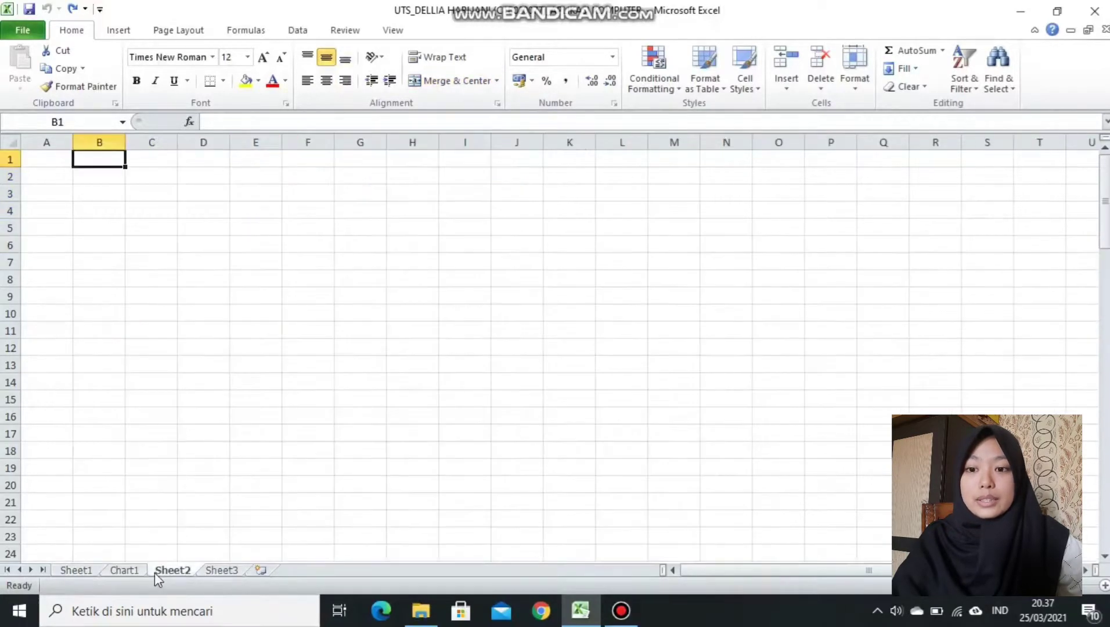
Merge and centre B1:J1, then copy that merge onto rows 2, 3 and 4 with Format Painter.
drag(115, 162, 499, 156)
click(455, 84)
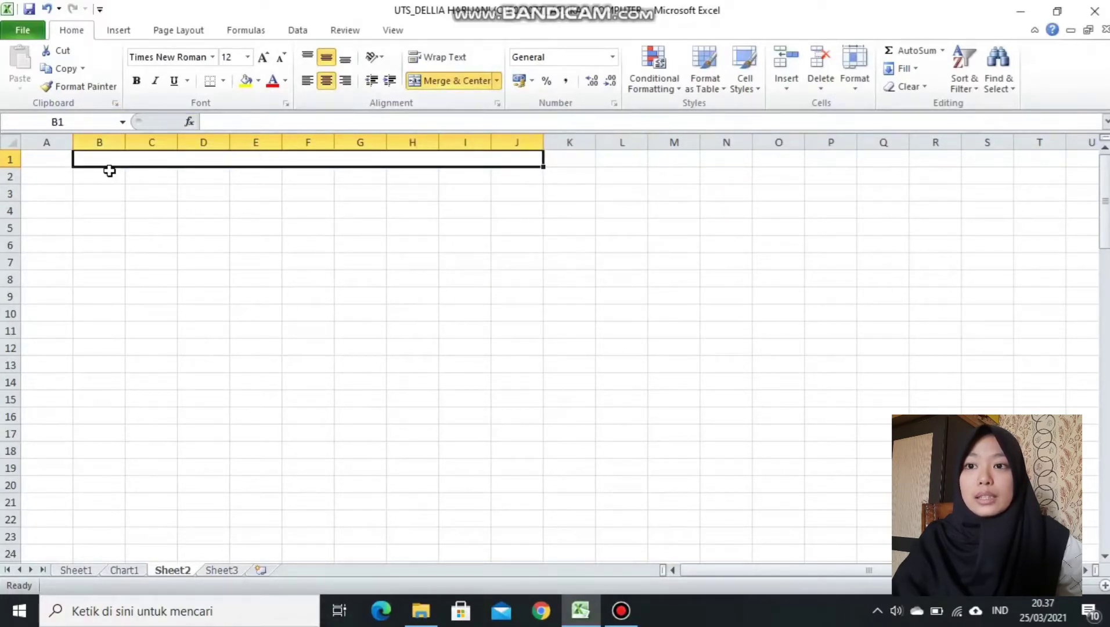
click(96, 87)
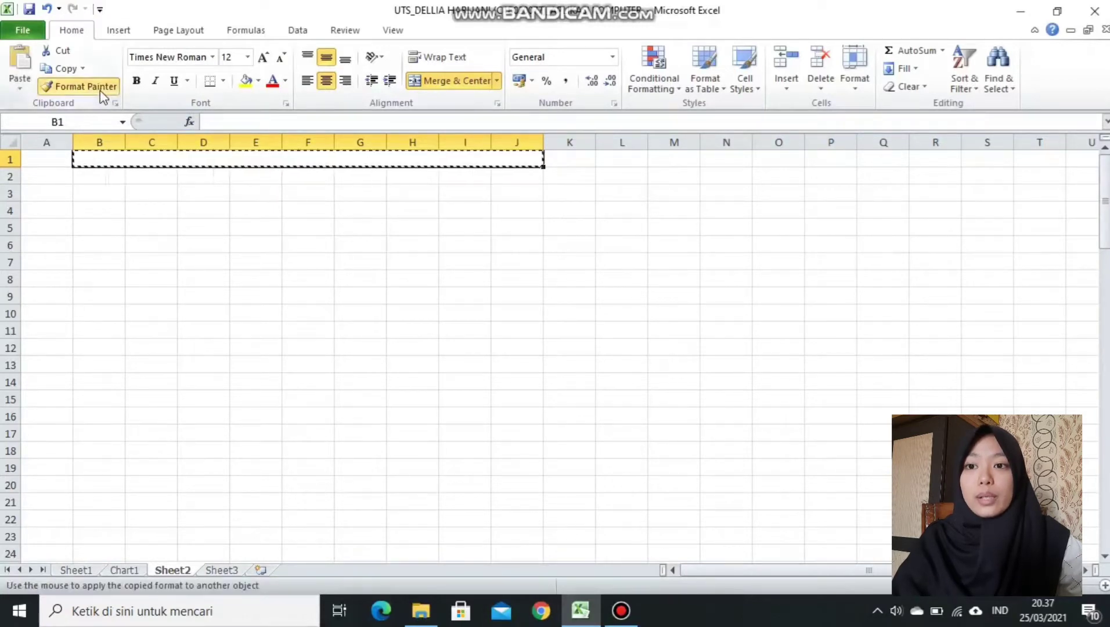
click(102, 169)
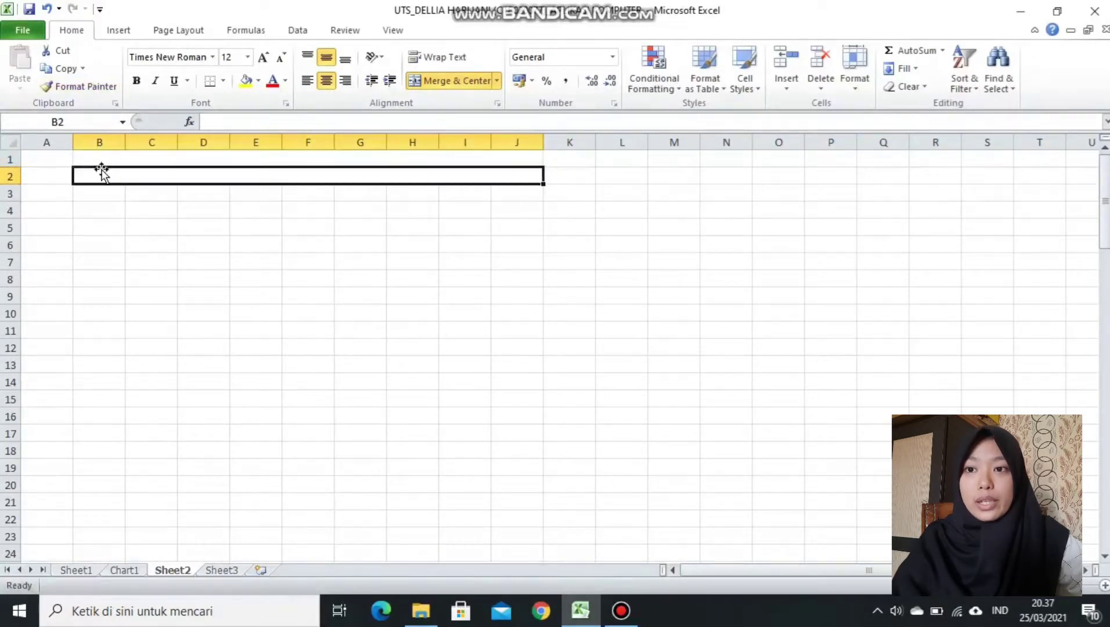
click(101, 88)
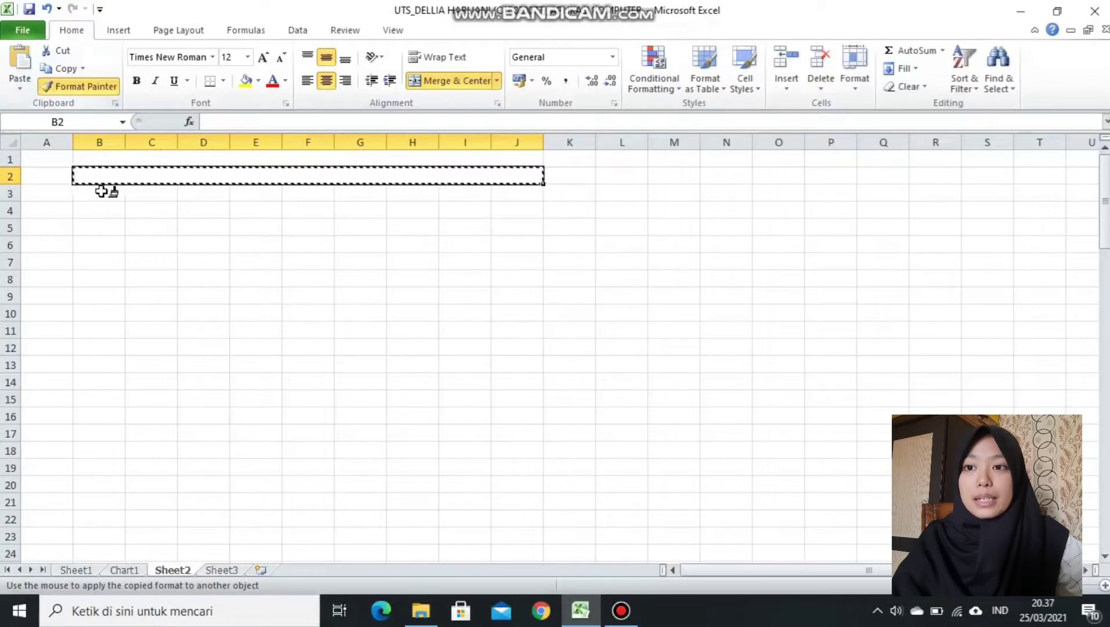
click(102, 192)
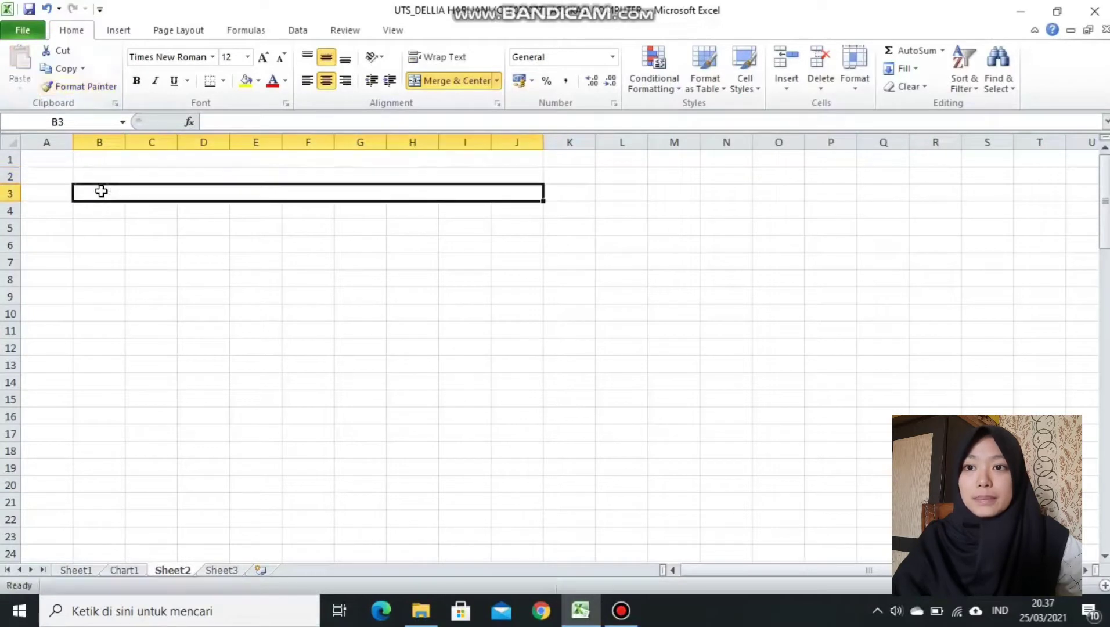
click(87, 86)
click(99, 205)
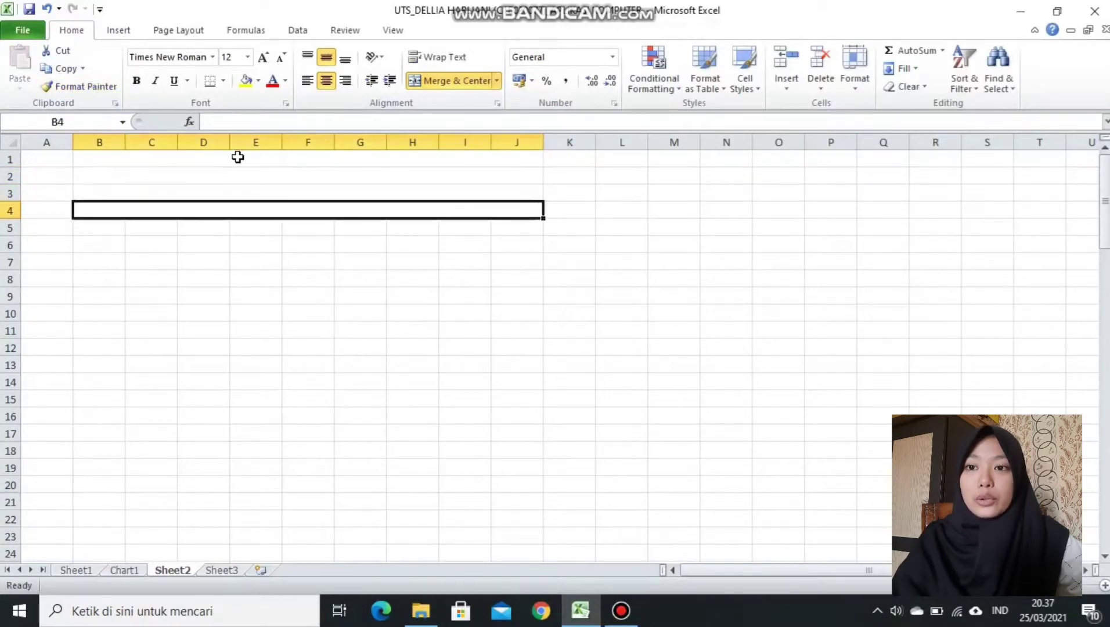
Enter KEMENTRIAN PENDIDIKAN DAN KEBUDAYAAN, UNIVERSITAS JAMBI and the FAKULTAS EKONOMI DAN BISNIS PROGRAM STUDI MANAJEMEN lines.
click(239, 157)
text(KEMENTR)
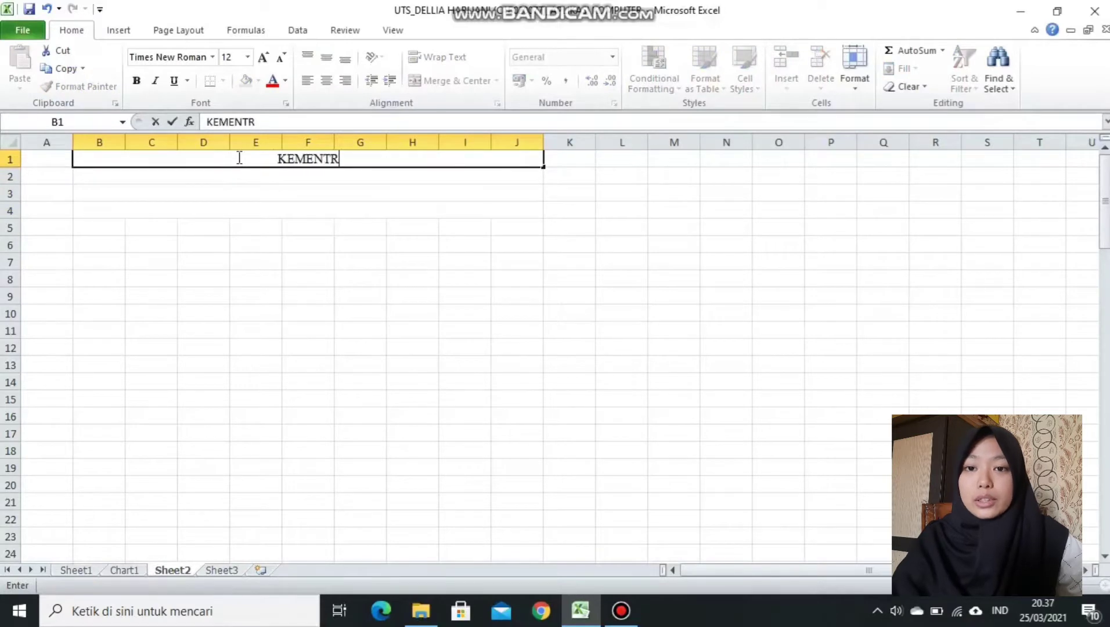
text(IAN PENDIDIKAN DA)
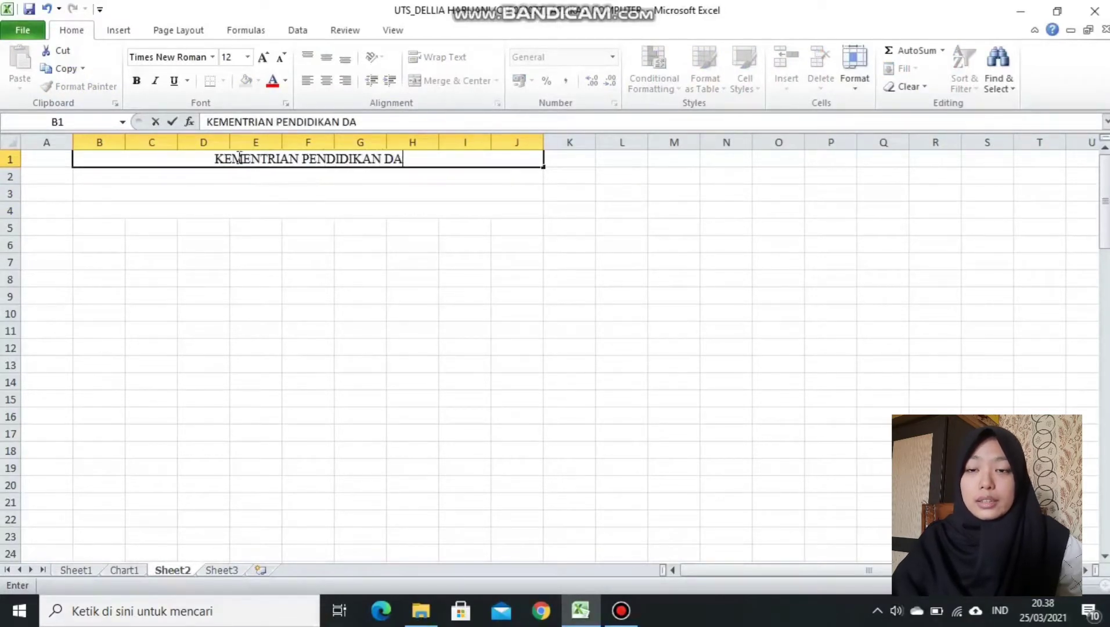
text(N KEBUDAYAAN)
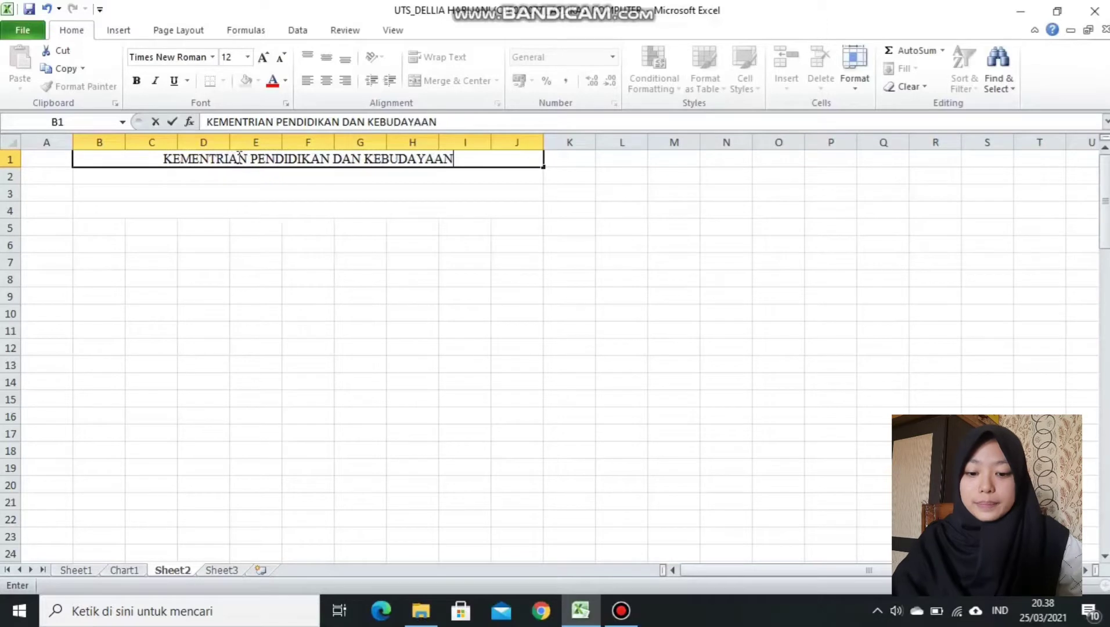
key(Return)
text(UNIVERS)
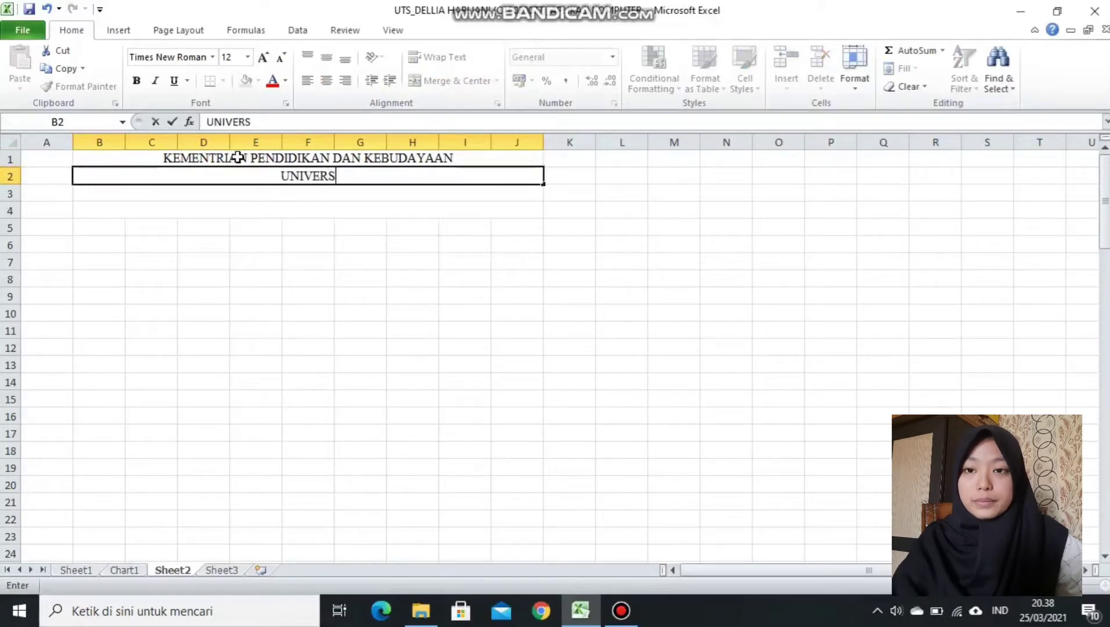
text(ITAS JAMBI)
key(Return)
text(F)
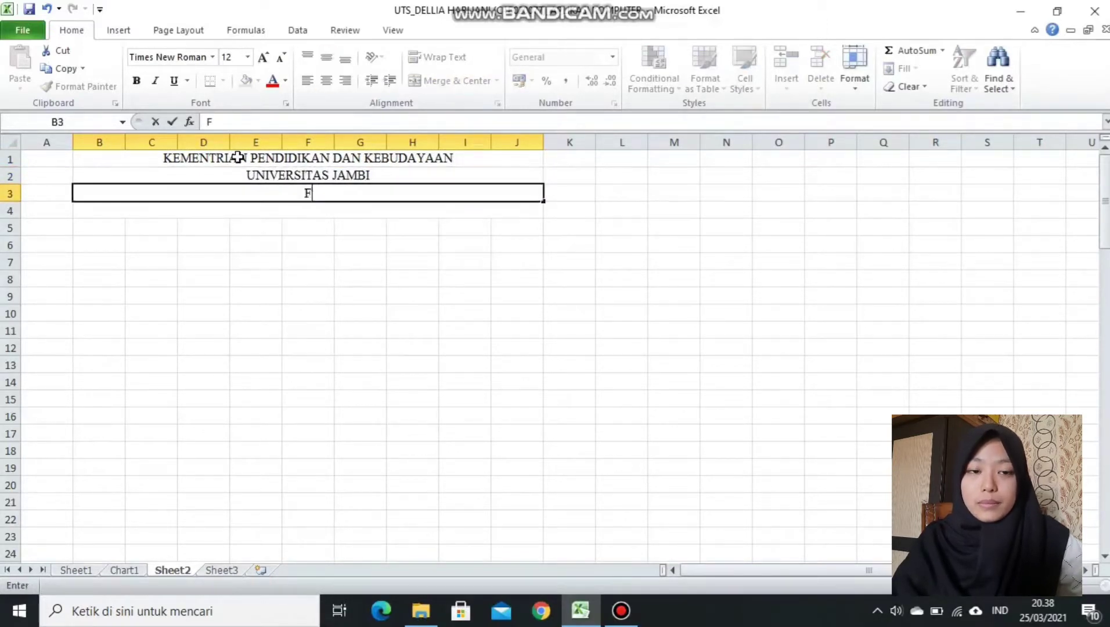
text(AKULTAS EKONO)
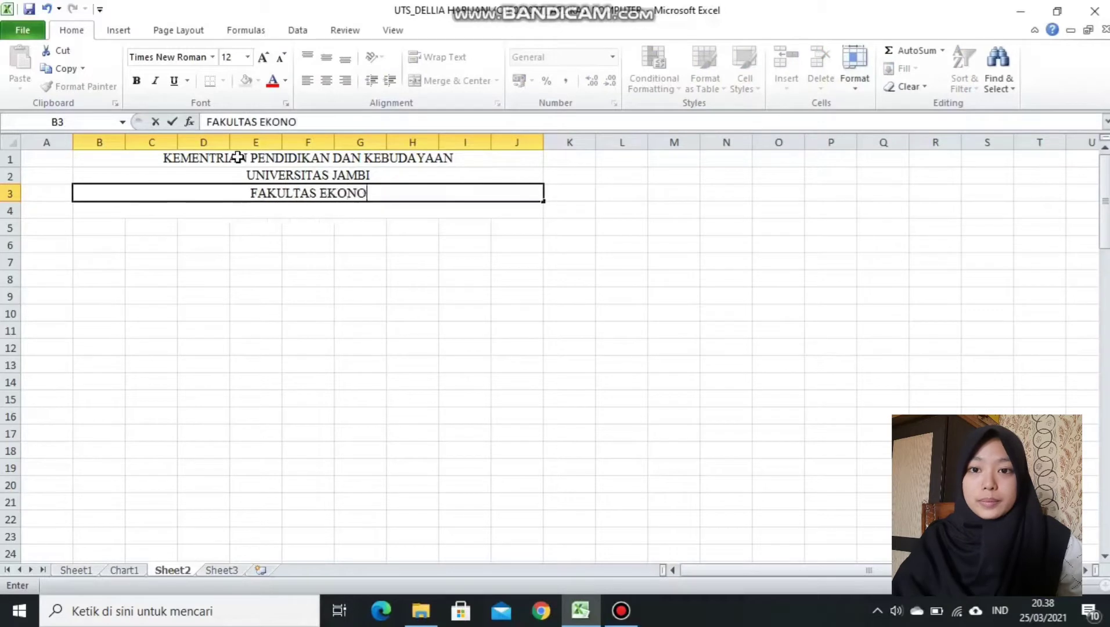
text(MI DAN BISNIS P)
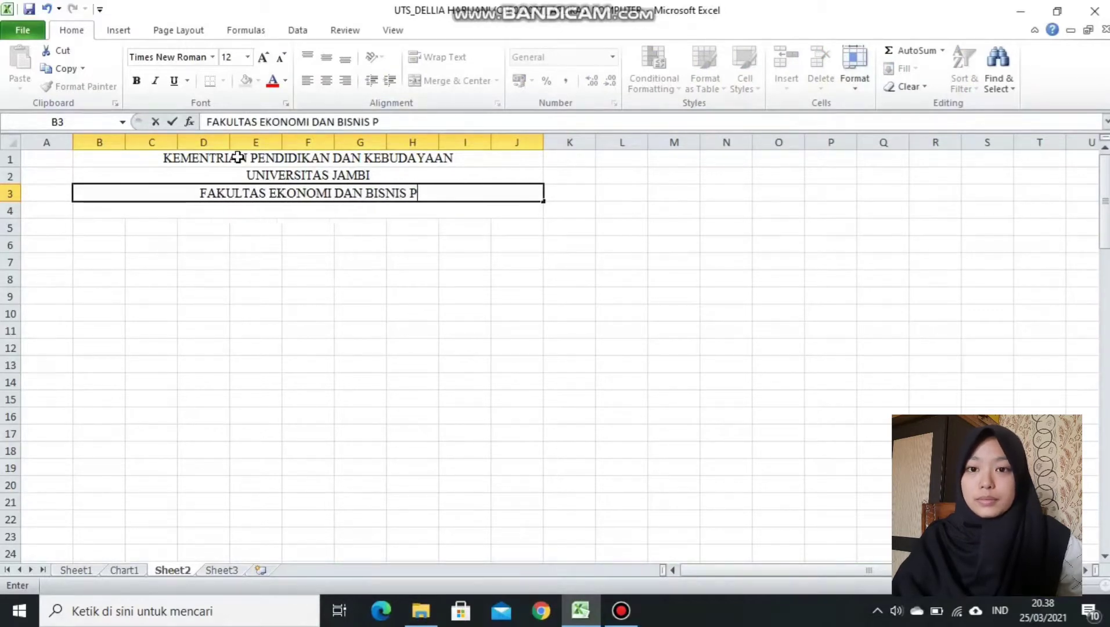
text(ROGRAM STUDI MANAJEMNE)
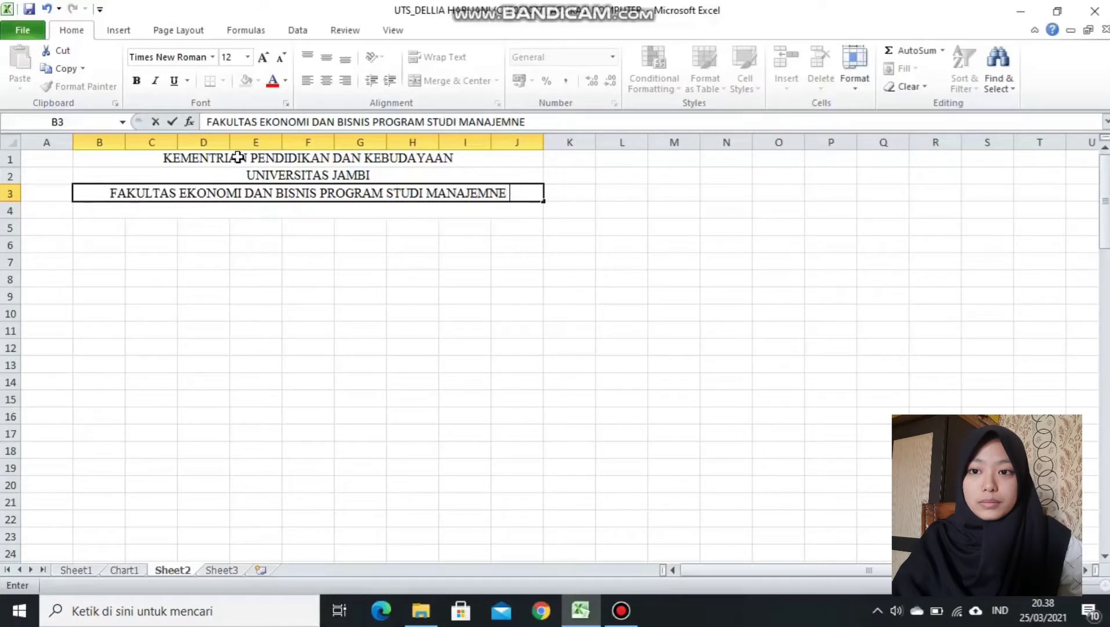
key(BackSpace)
key(BackSpace)
text(EN)
key(Return)
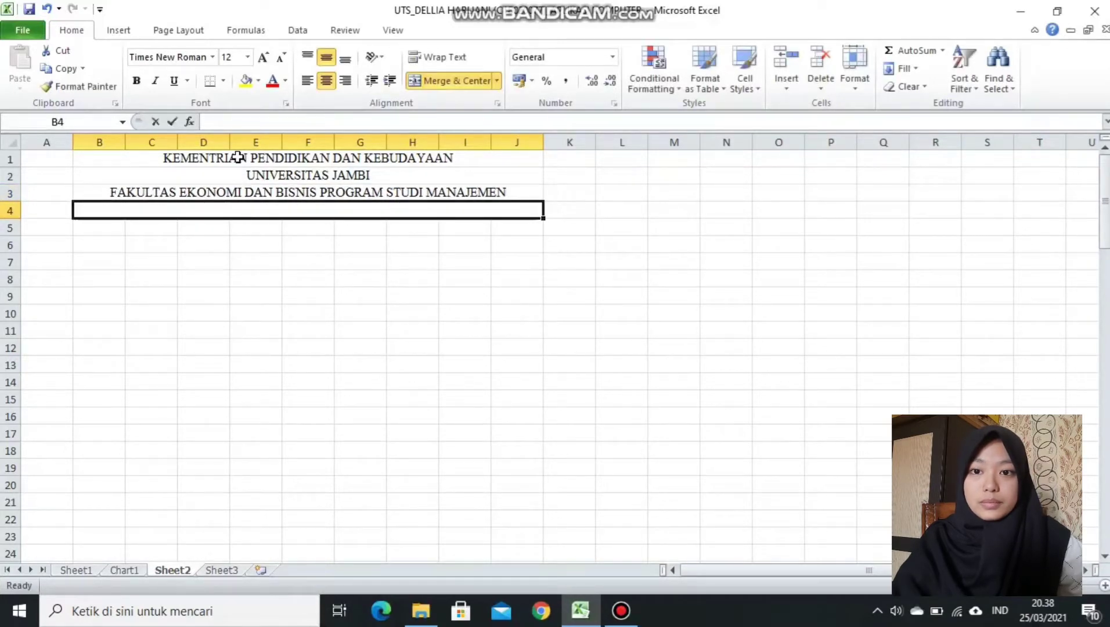
Type '~~ FORM UPLOAD NILAI UJIAN SEMESTER ~~' in row 4 and make it bold.
text(~~ FORM )
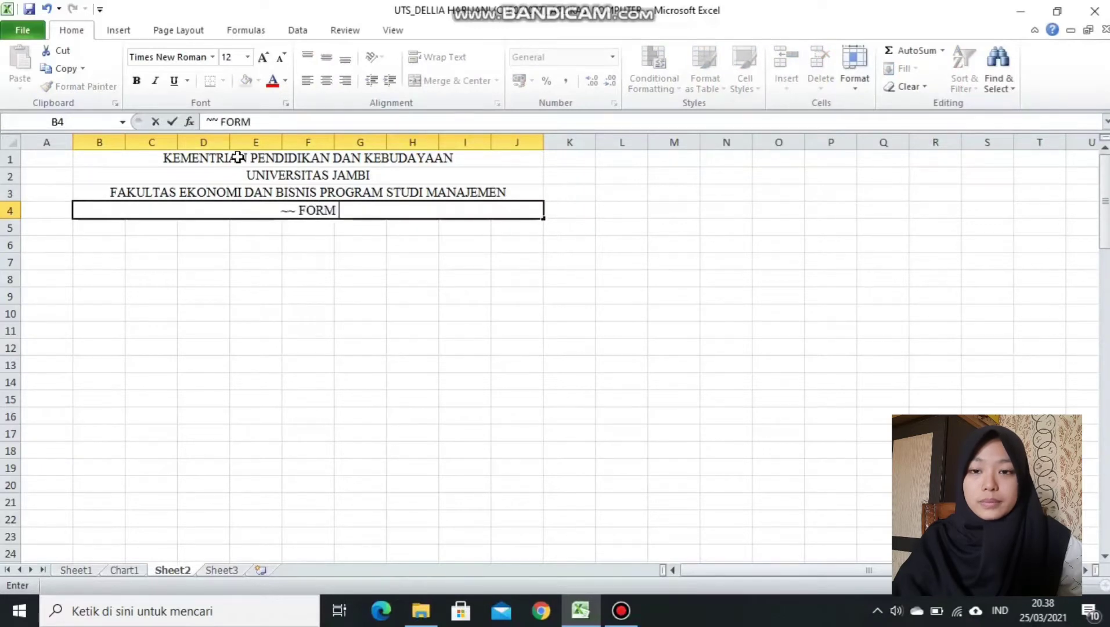
text(UPLOAD N)
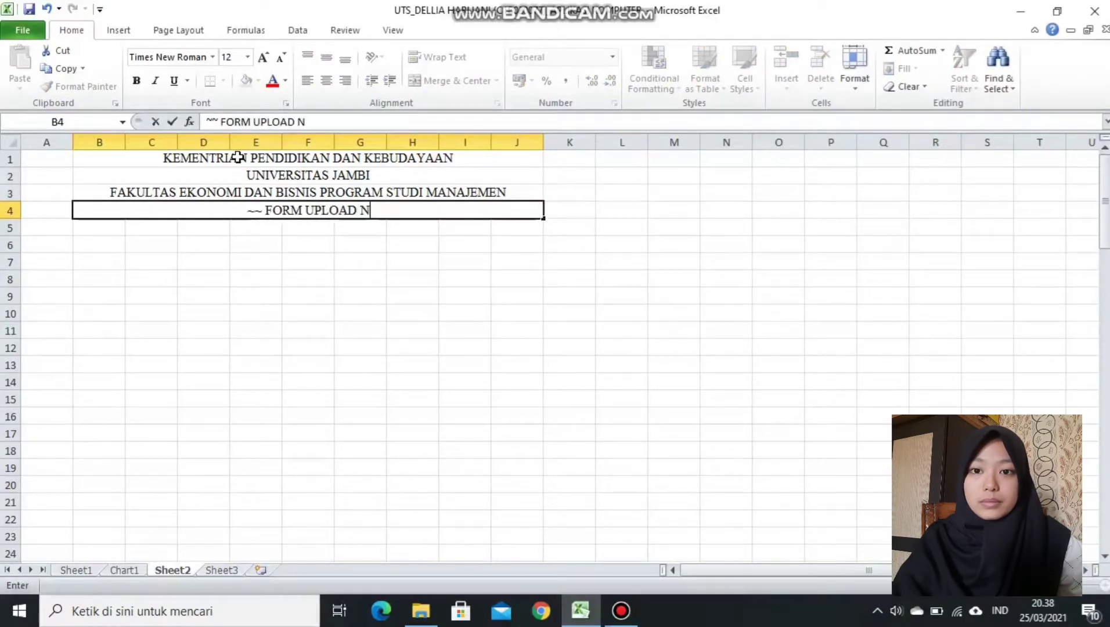
text(ILAI UJI)
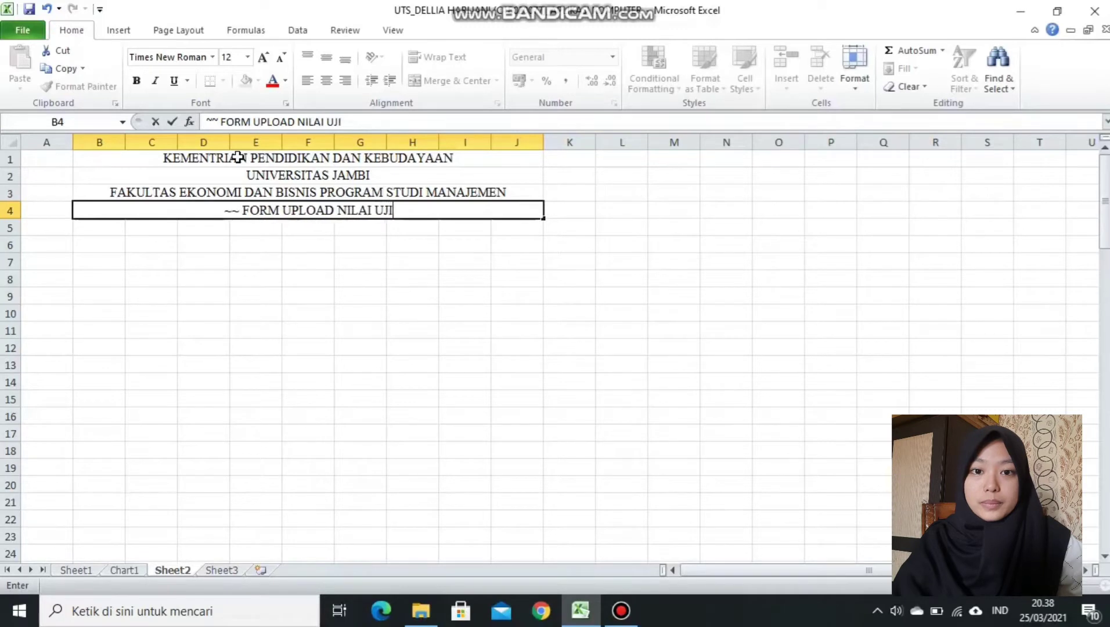
text(AN SEMEST)
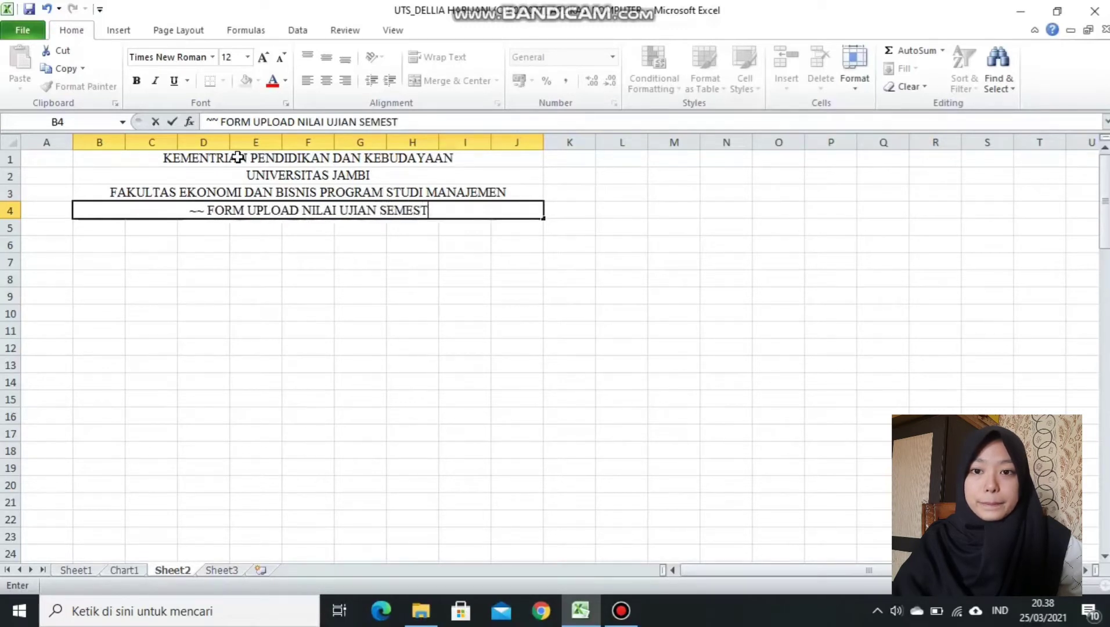
text(ER ~~)
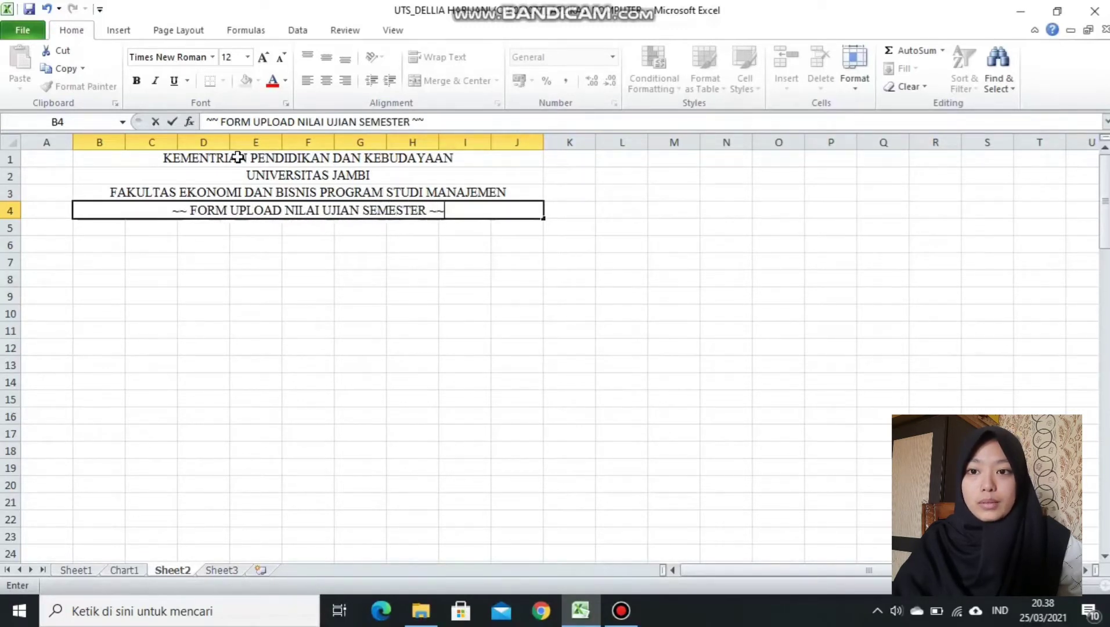
drag(170, 210, 483, 212)
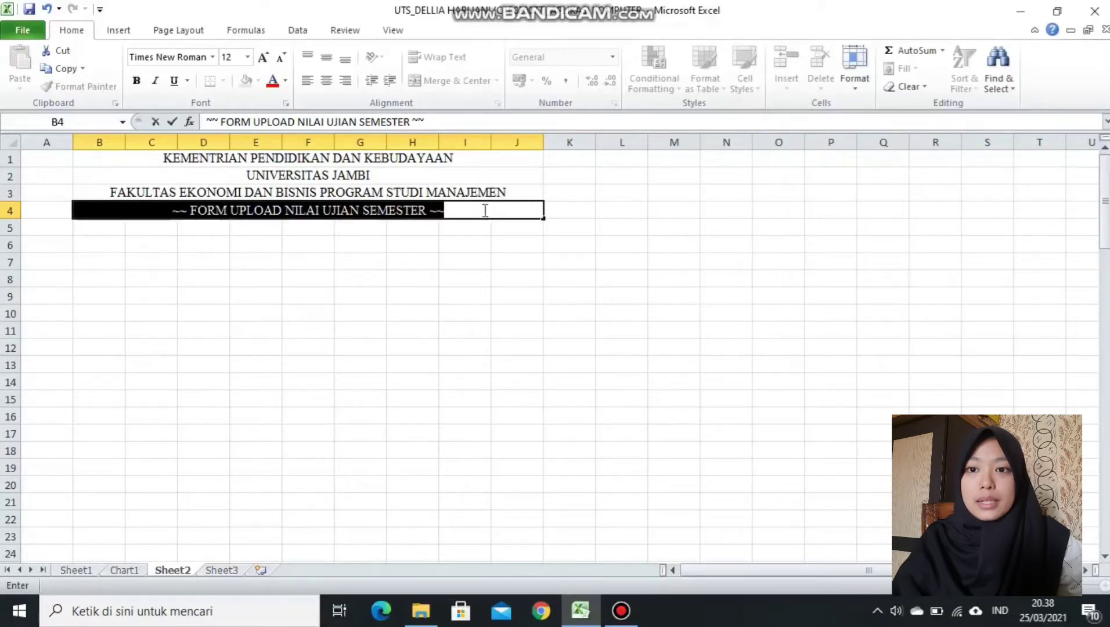
click(139, 83)
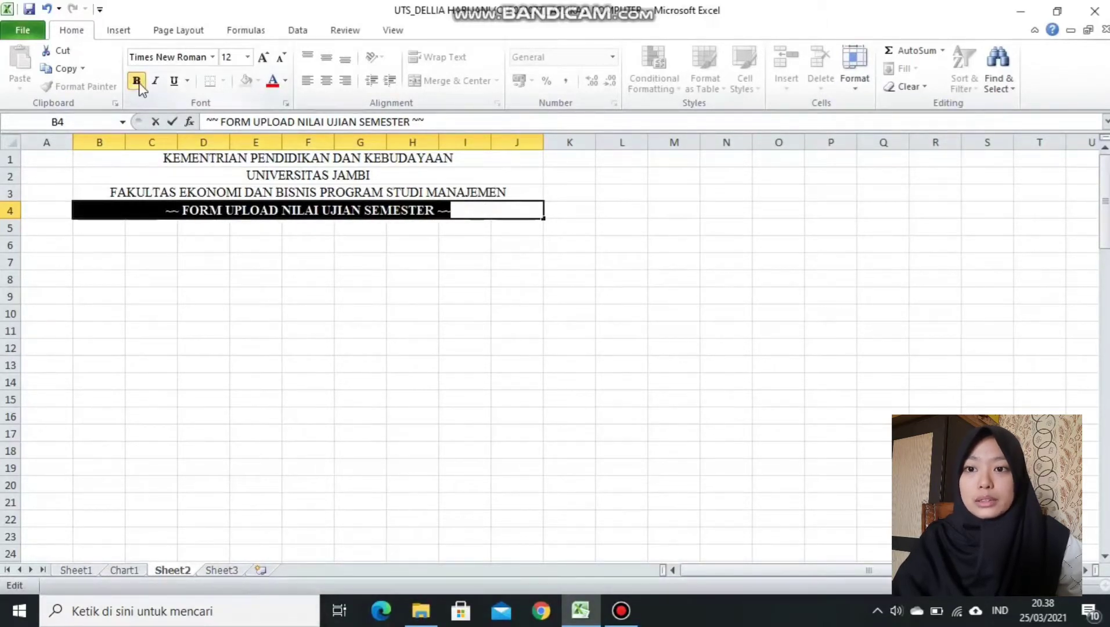
click(170, 329)
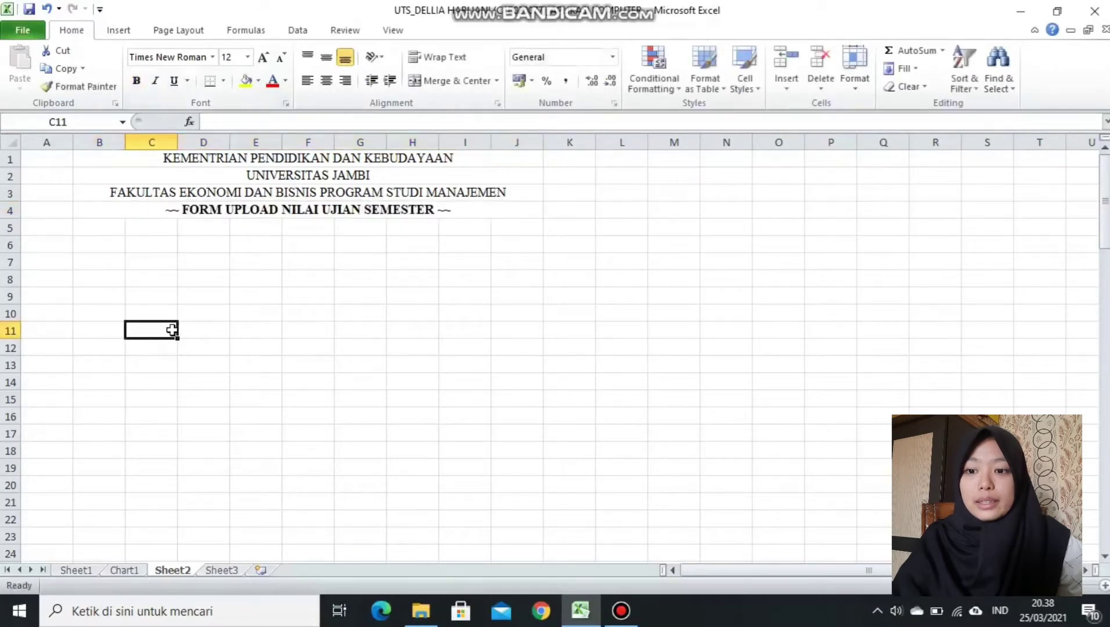
Check the course information block on Sheet1 for reference, then return to Sheet2.
click(79, 571)
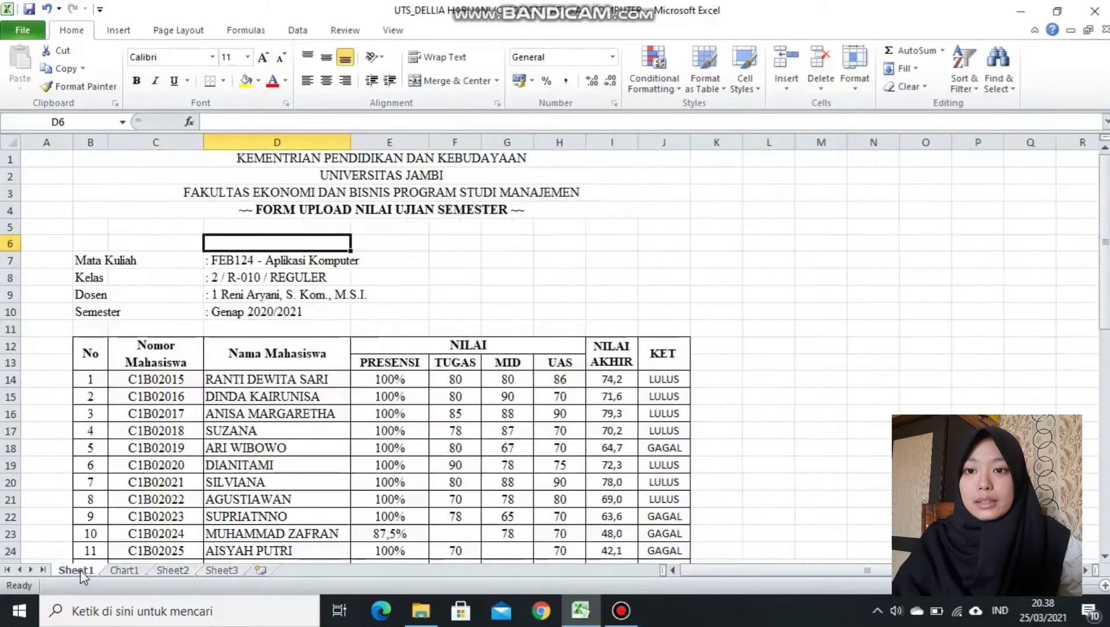
click(163, 229)
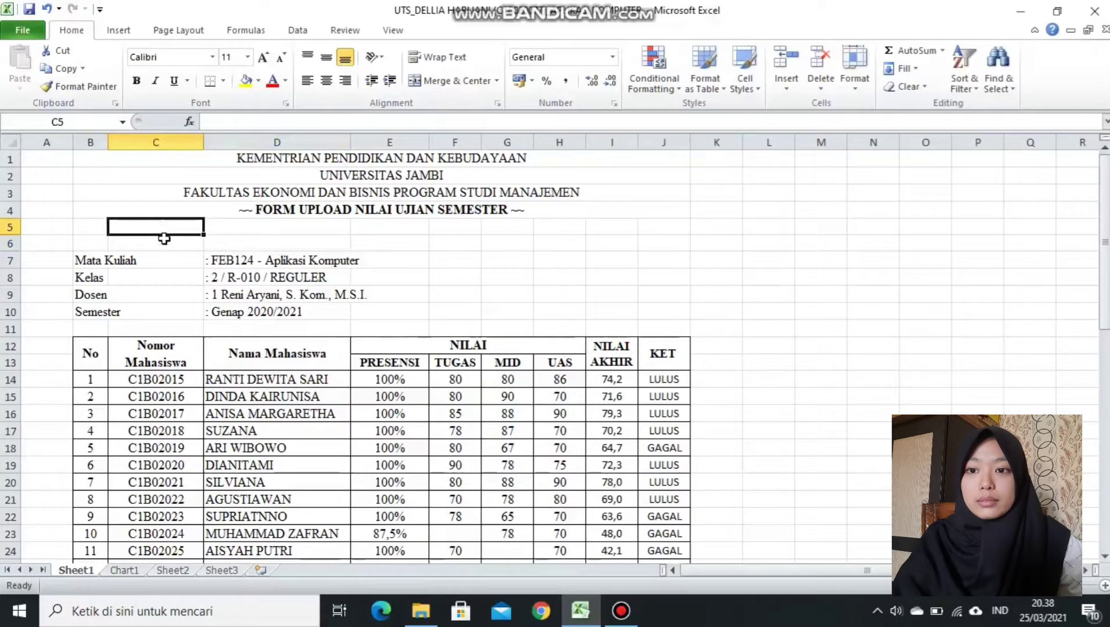
drag(84, 261, 408, 312)
click(492, 310)
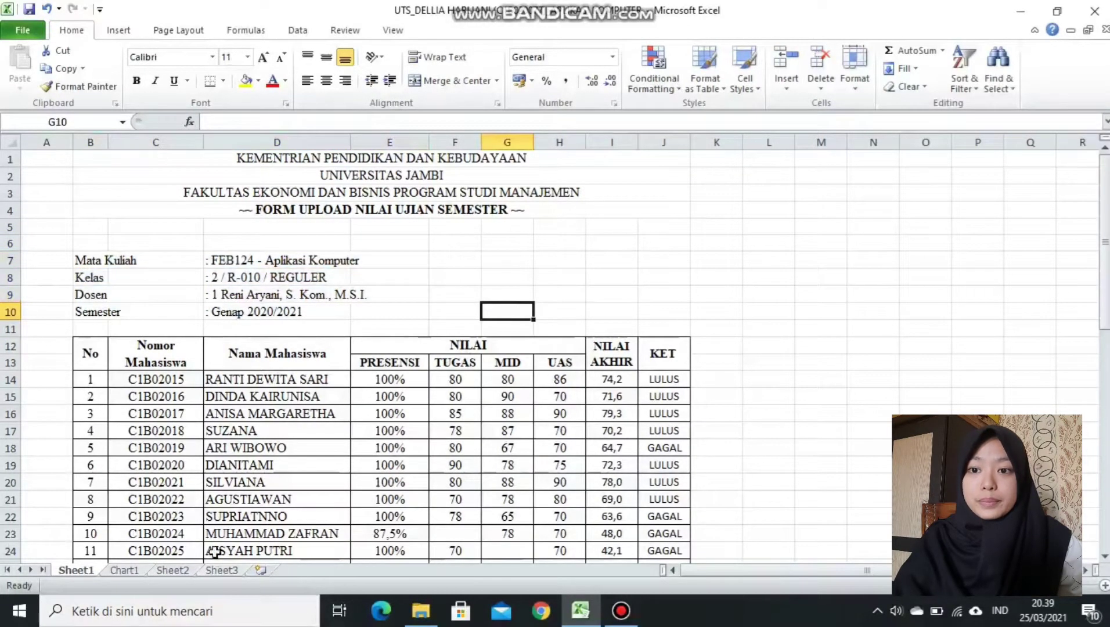
click(185, 571)
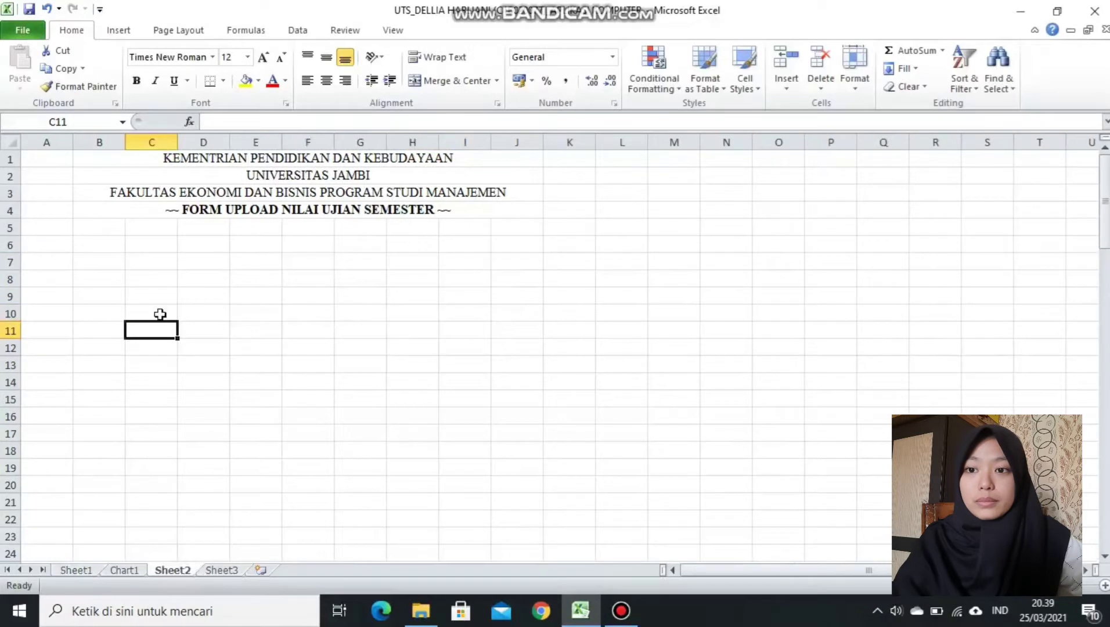
Enter the labels Mata Kuliah, Kelas, Dosen and Semester in B7:B10.
click(100, 261)
text(Mata Kuliah)
key(Return)
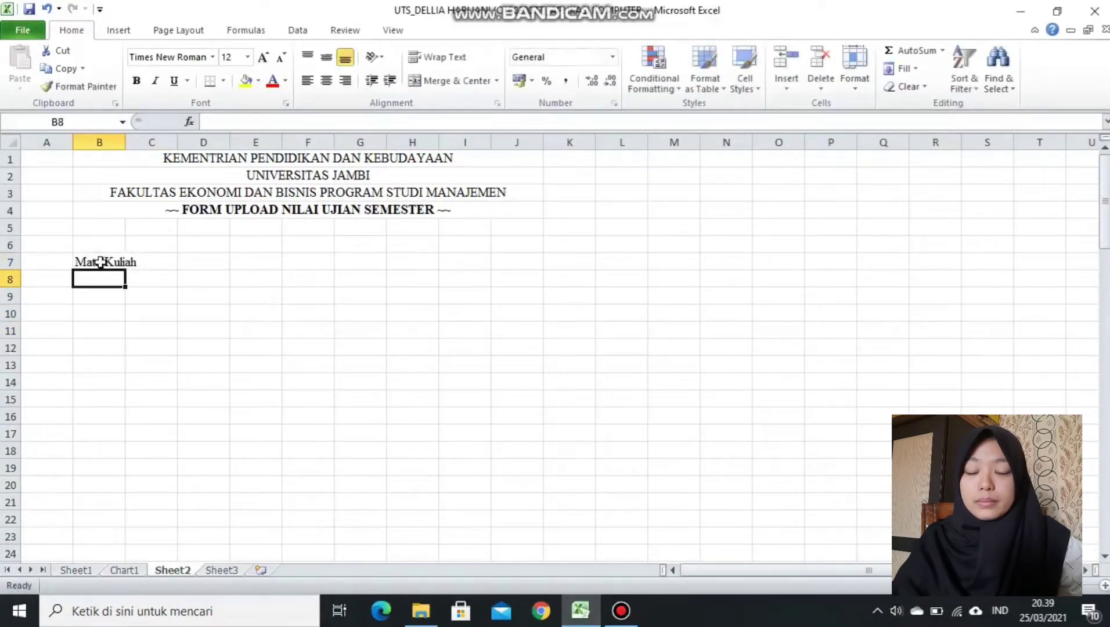
text(Kelas)
key(Return)
text(Dosen)
key(Return)
text(Semester)
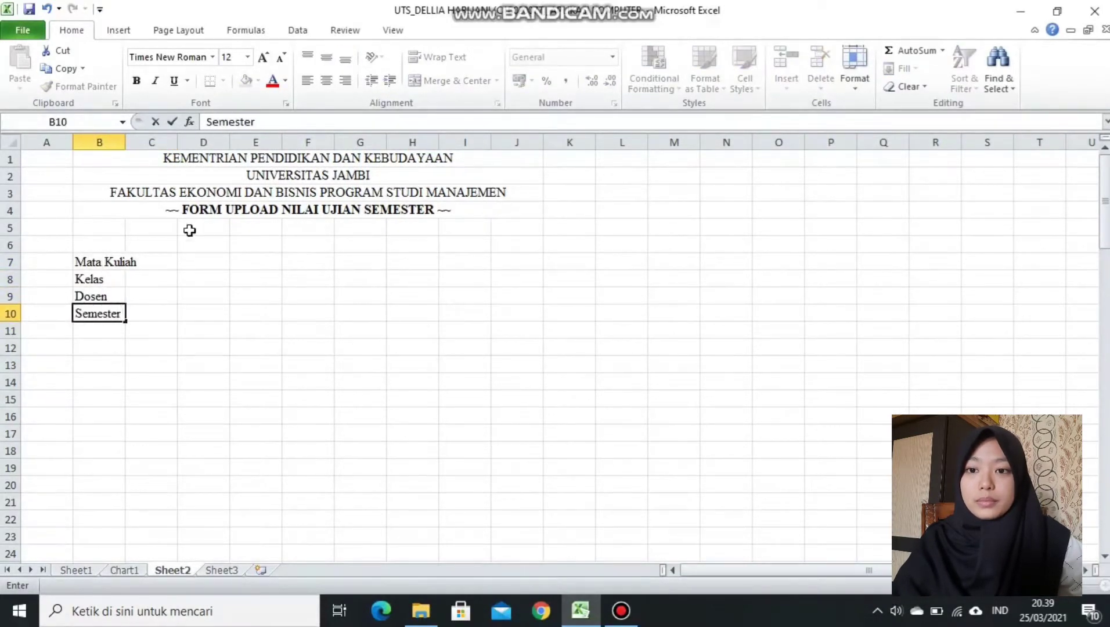
Fill D7:D10 with ': FEB124 - APLIKASI KOMPUTER', ': 2 / R-001 / REGULER', the lecturer's name and ': Genap 2020 / 2021'.
click(206, 261)
text(: FEB124 - )
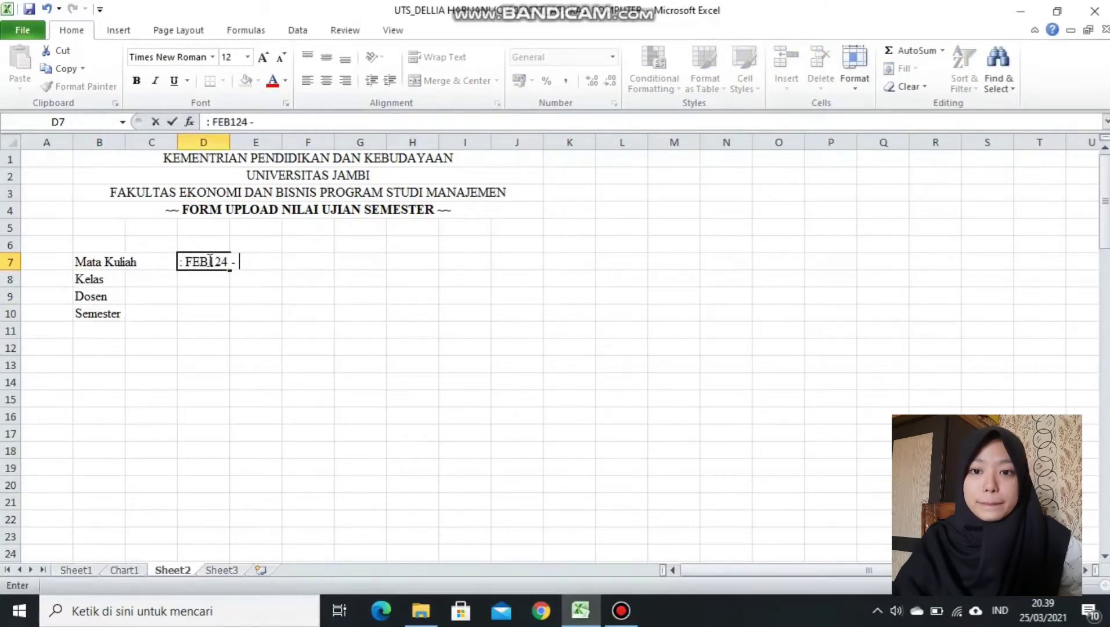
text(APLIKASI KOMPUTER)
key(Return)
text(: 2 /)
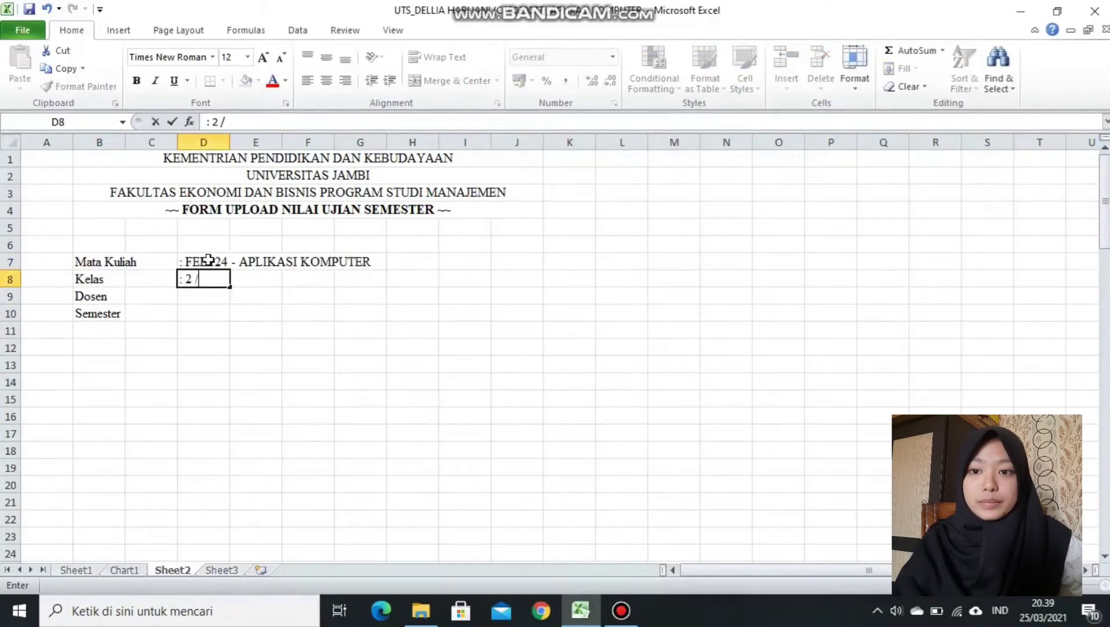
text( R-001 / REGULER)
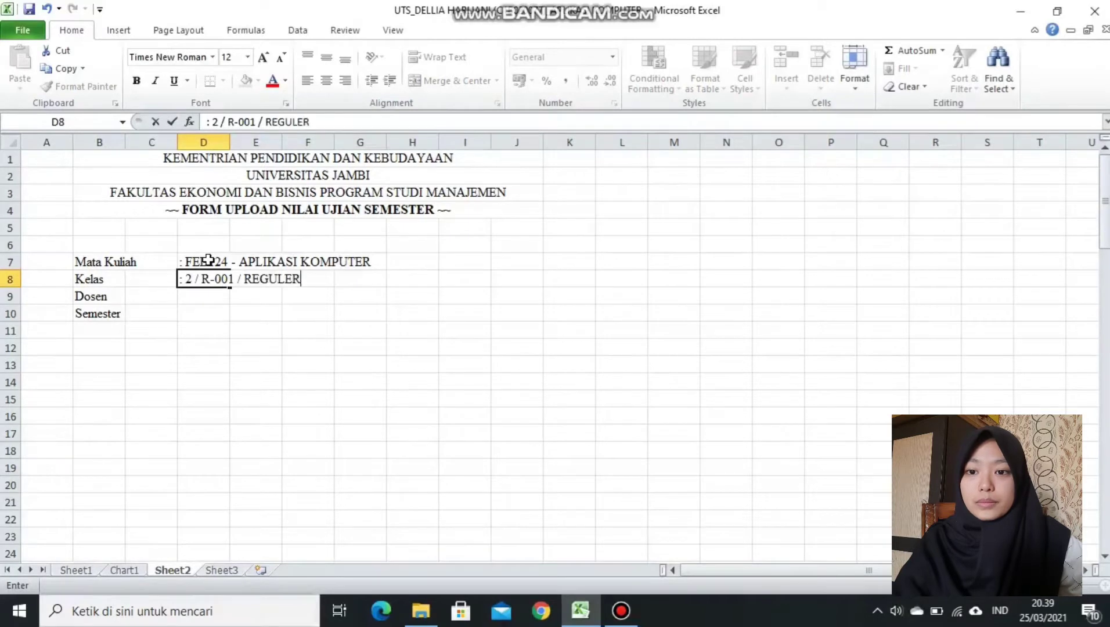
key(Return)
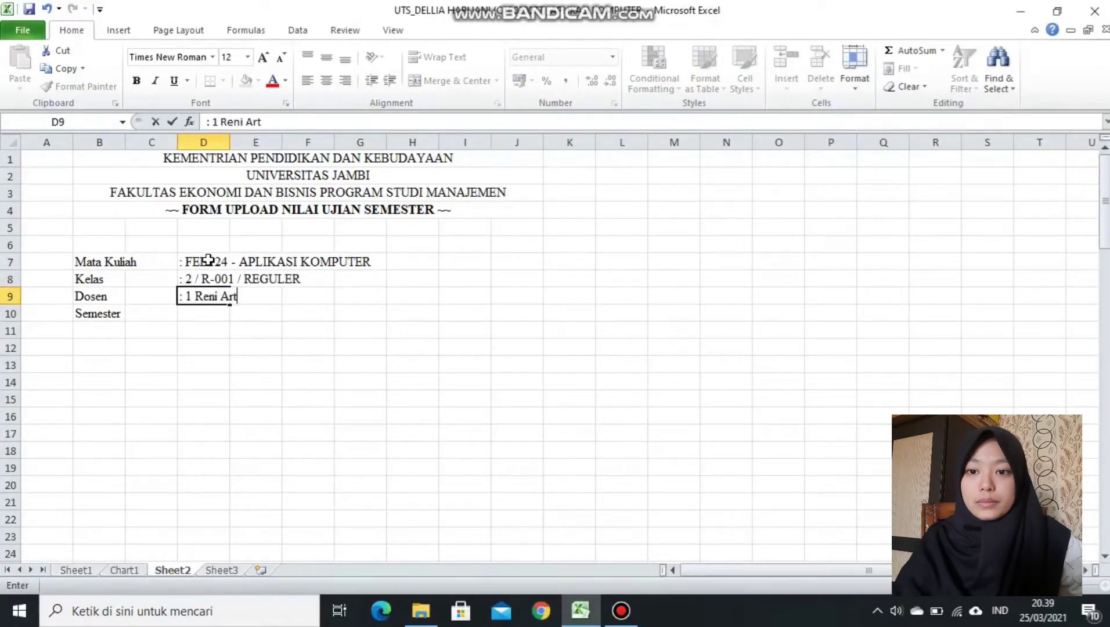
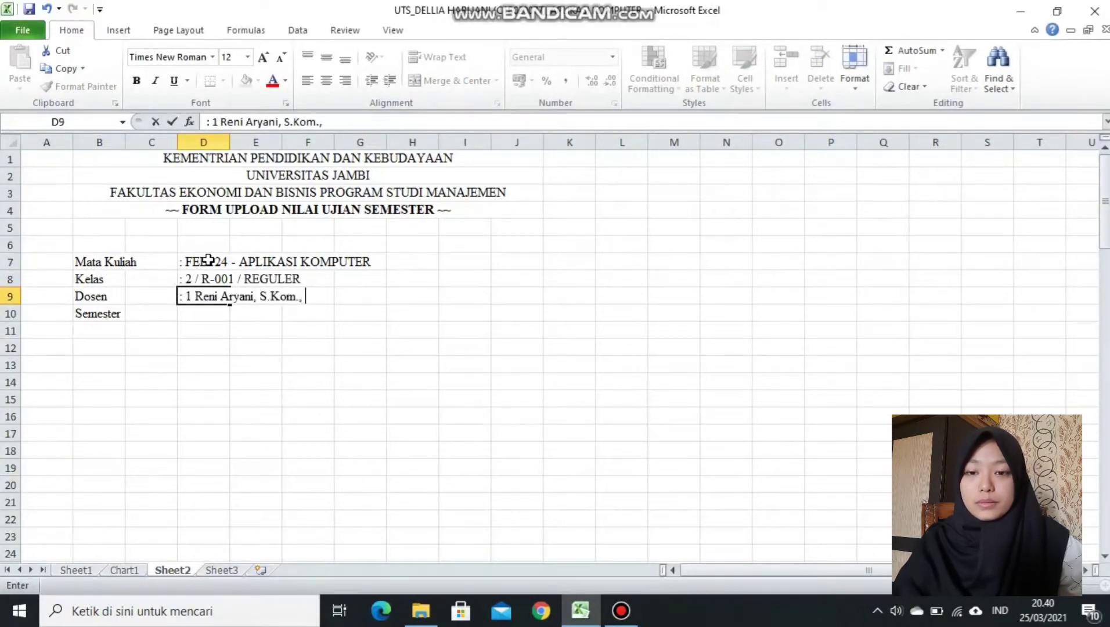
key(Return)
text(:)
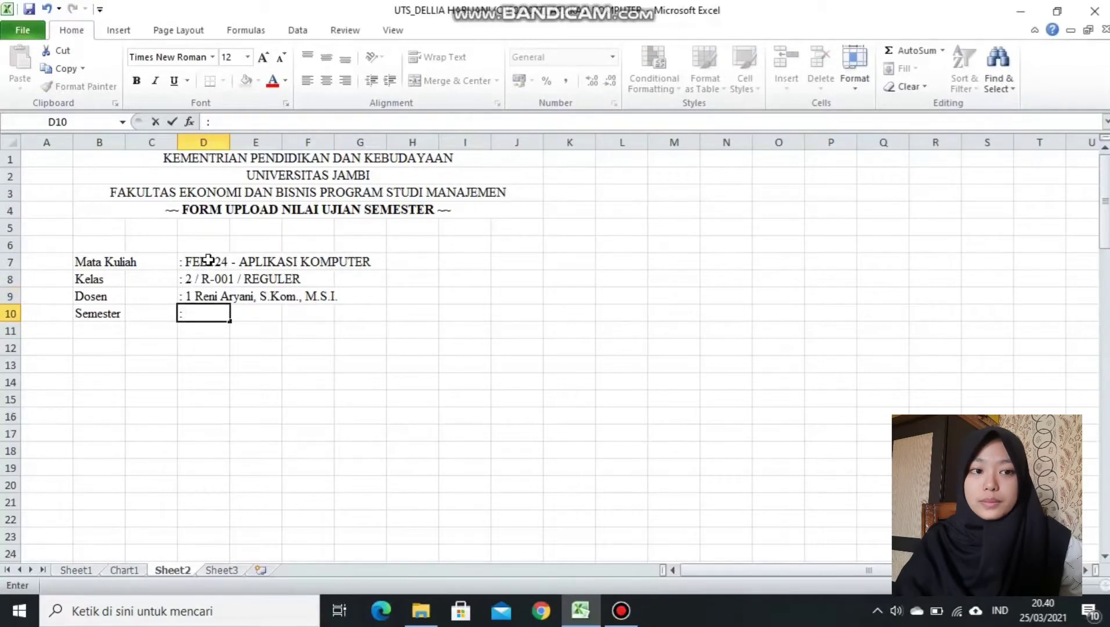
text( Genap 2020 / 2021)
click(109, 347)
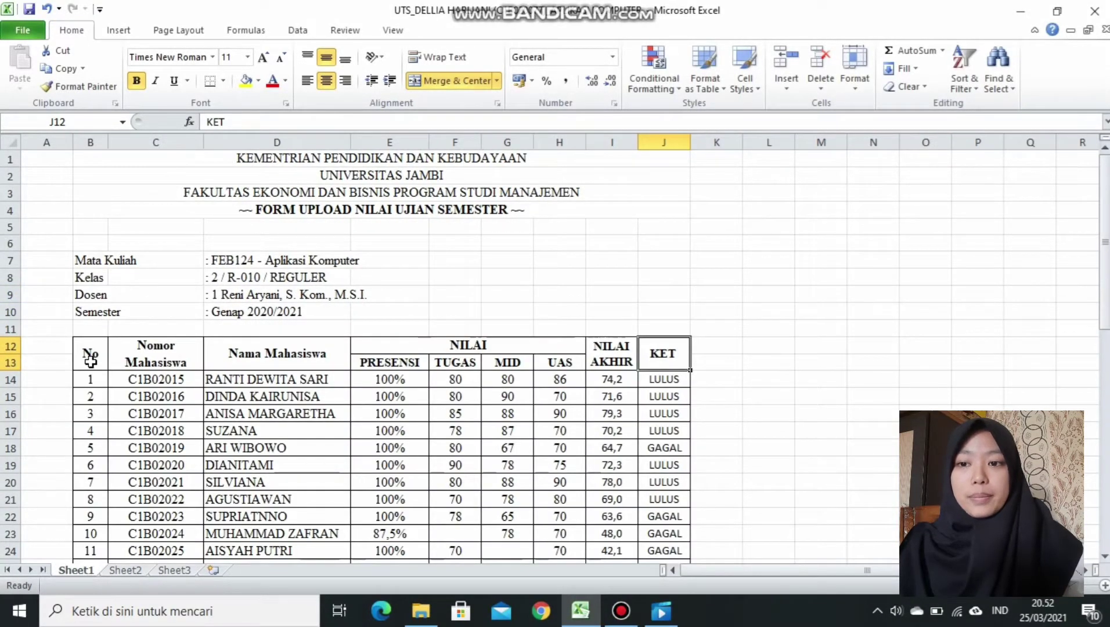
click(90, 361)
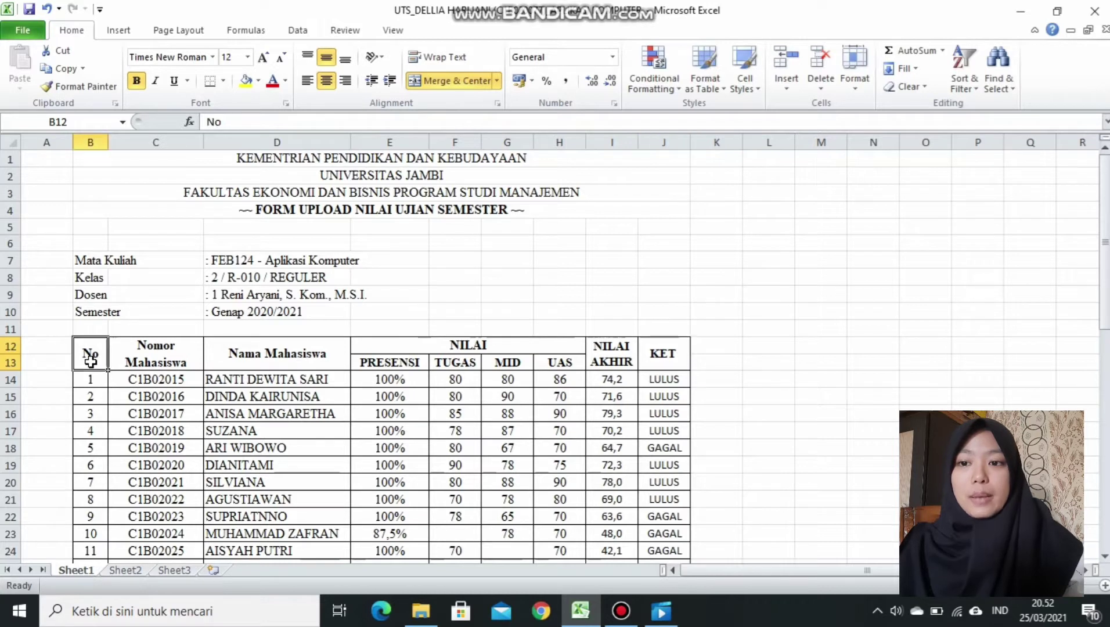
click(158, 368)
click(288, 357)
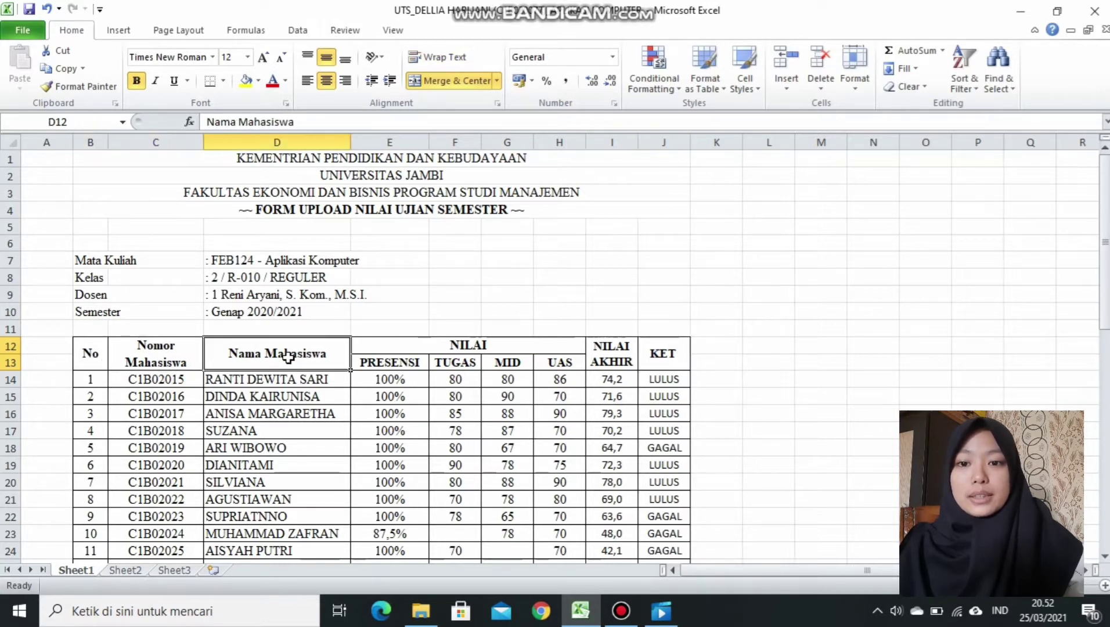
click(419, 348)
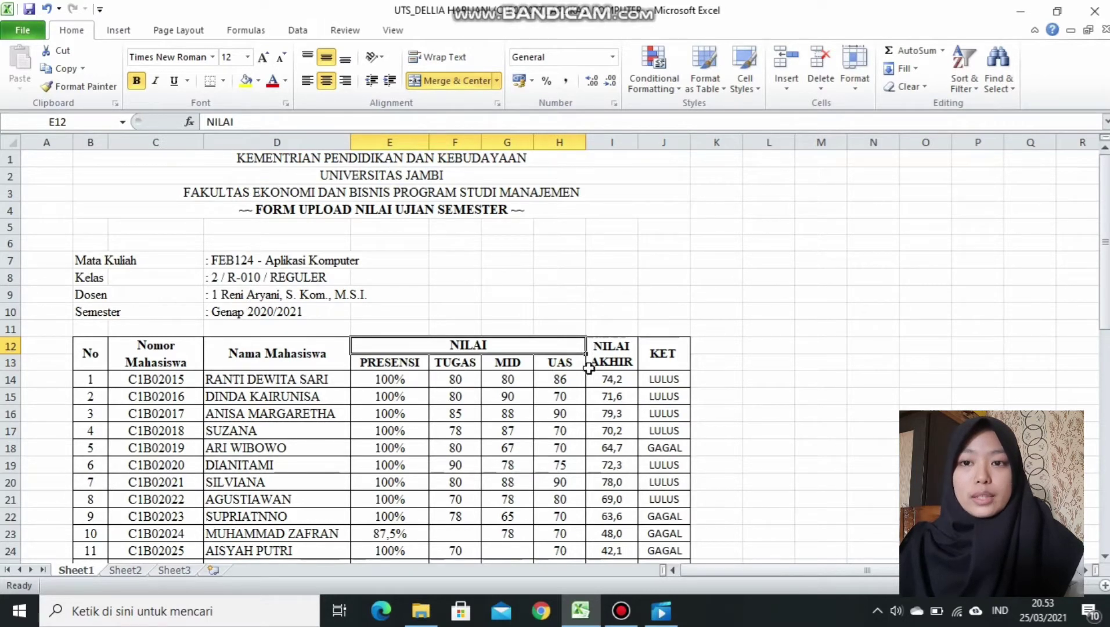
click(606, 364)
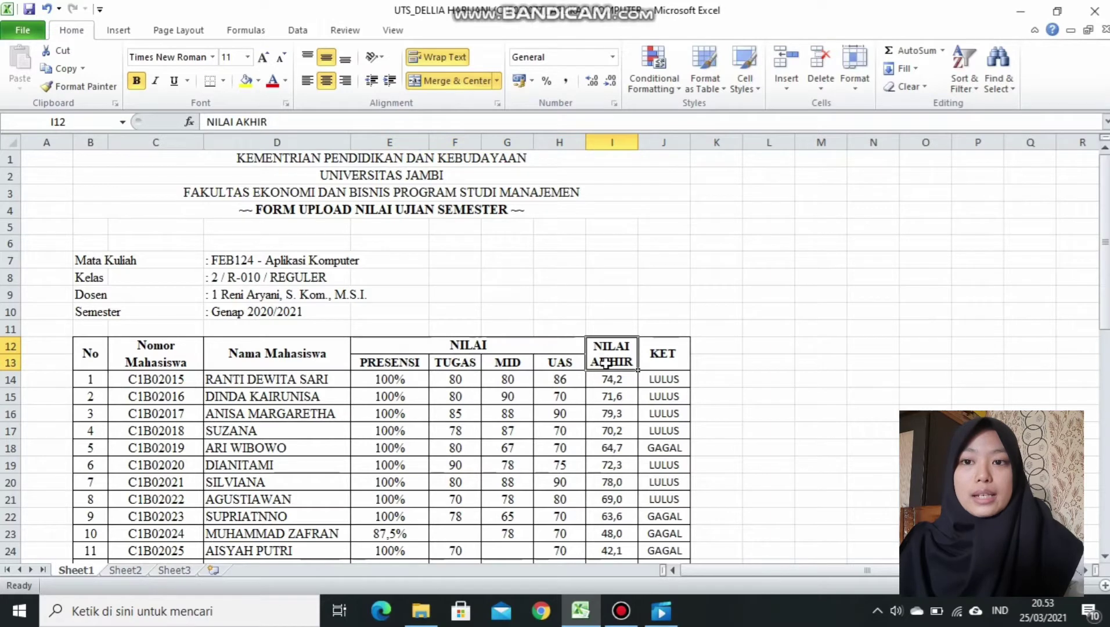
click(657, 367)
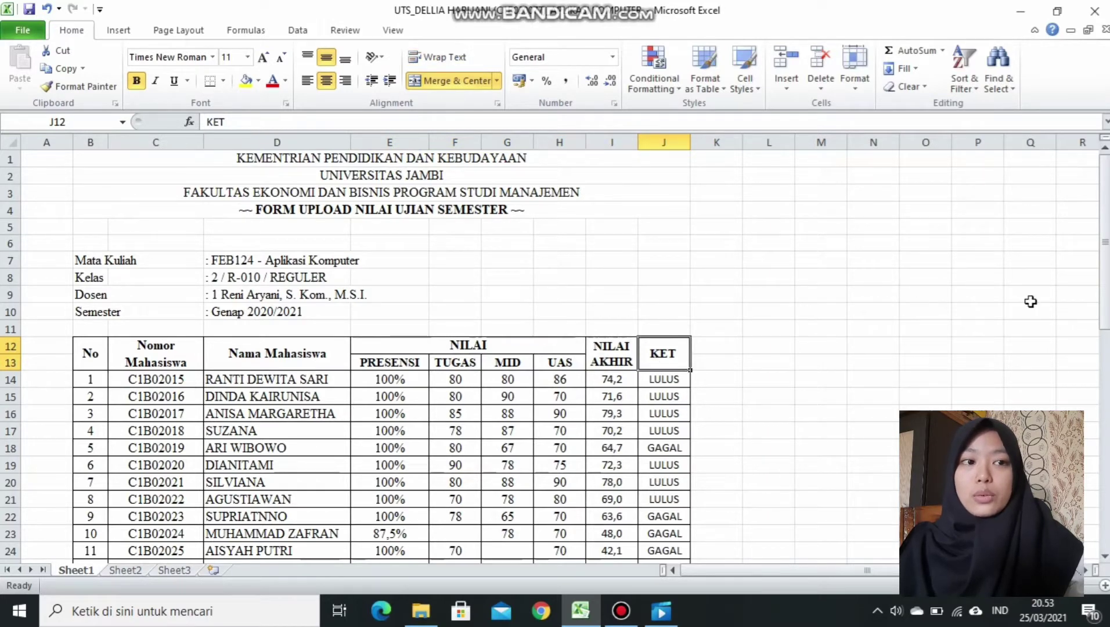
drag(1105, 281, 1107, 386)
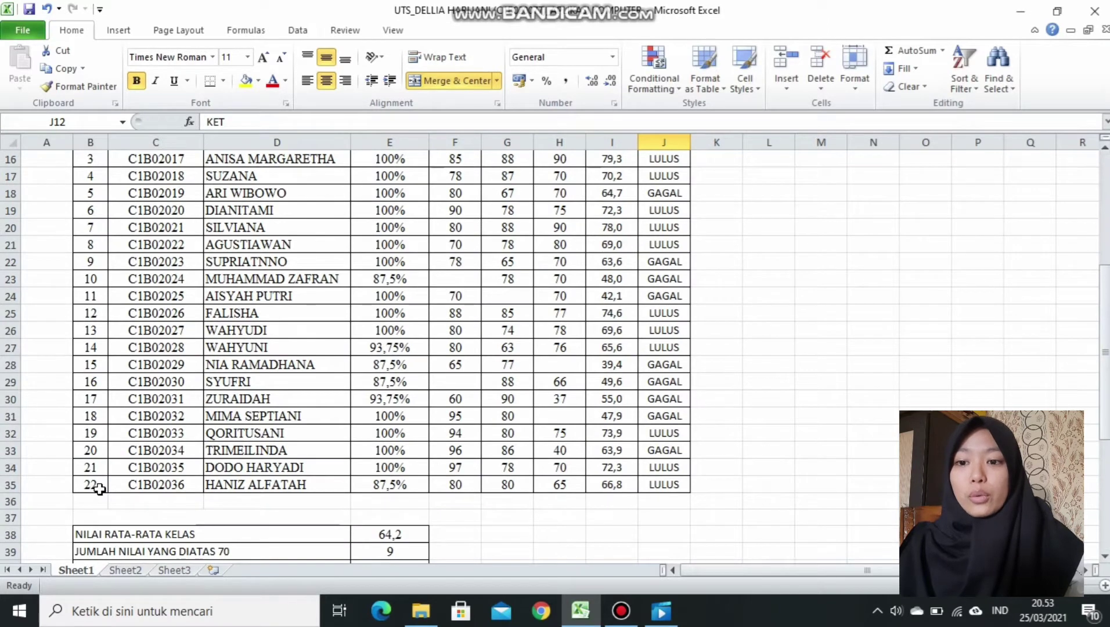
drag(1106, 411, 1106, 352)
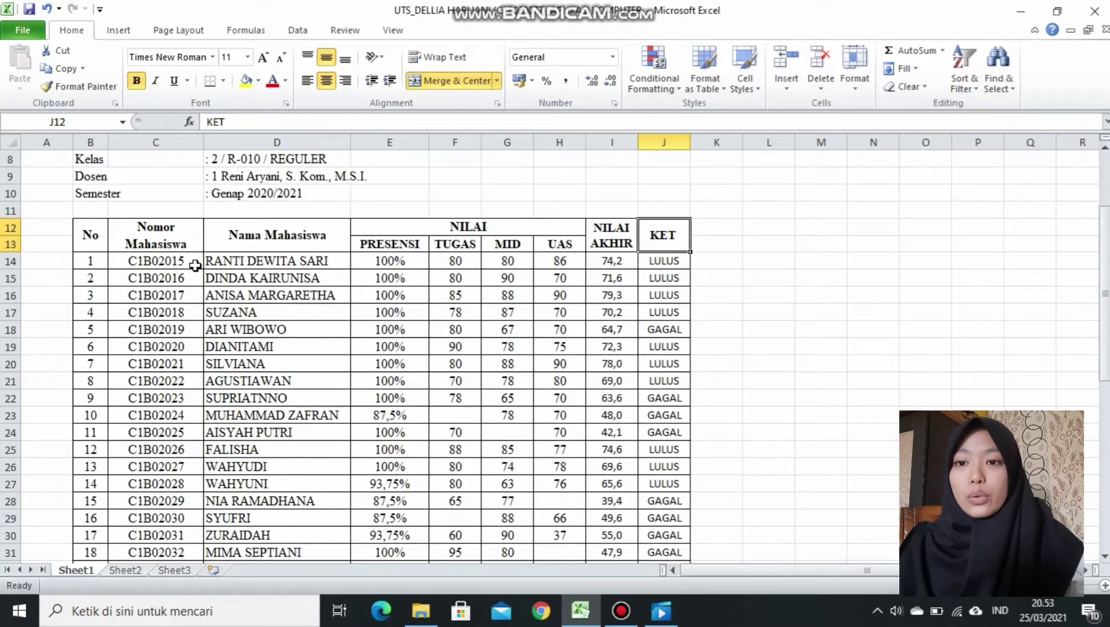
drag(1106, 345, 1106, 378)
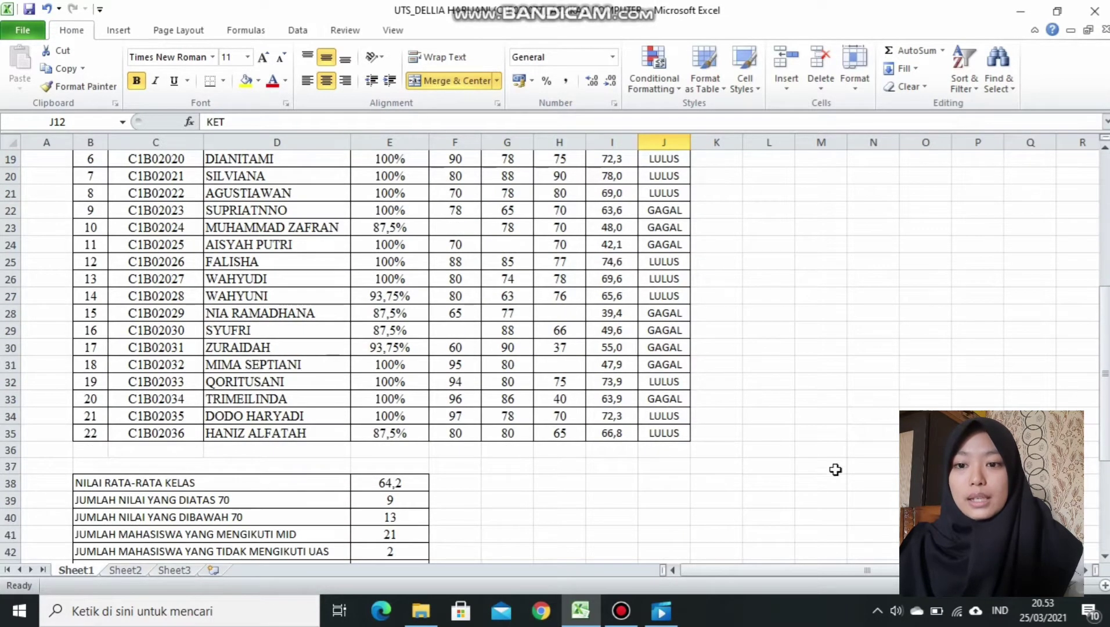
scroll(555, 349, up, 5)
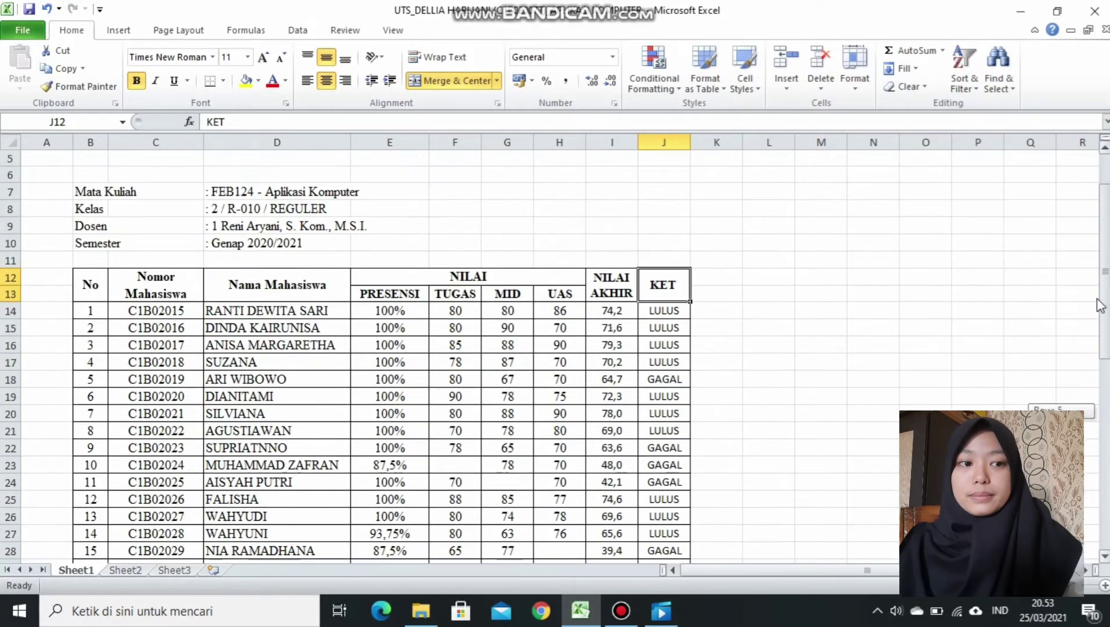
On Sheet2, enter headings No, Nomor Mahasiswa, Nama Mahasiswa and NILAI across row 12.
click(126, 570)
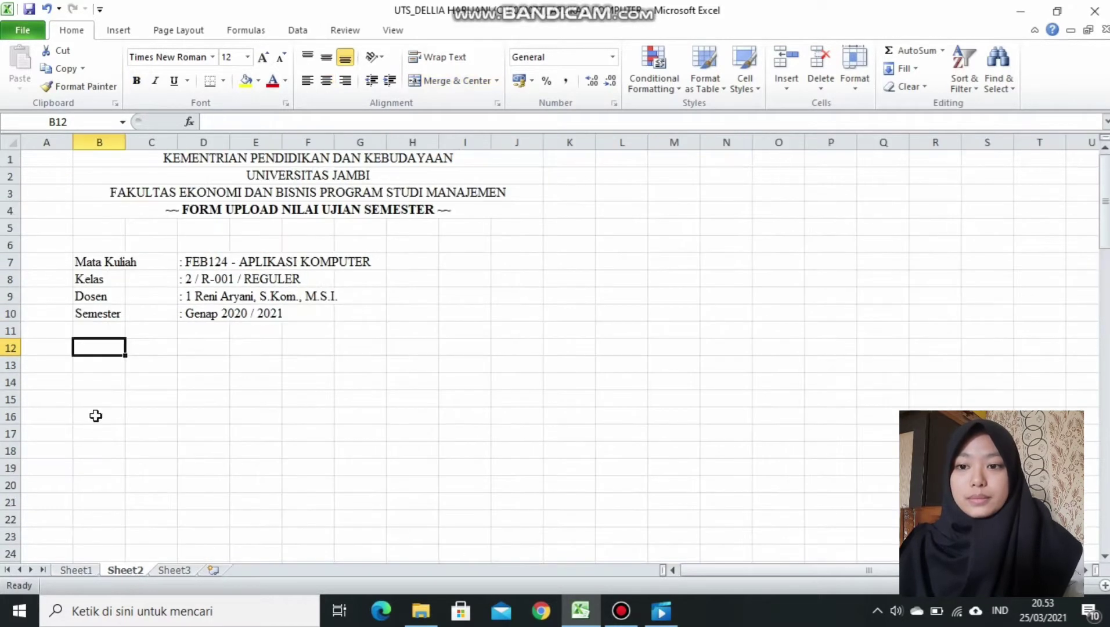
text(No)
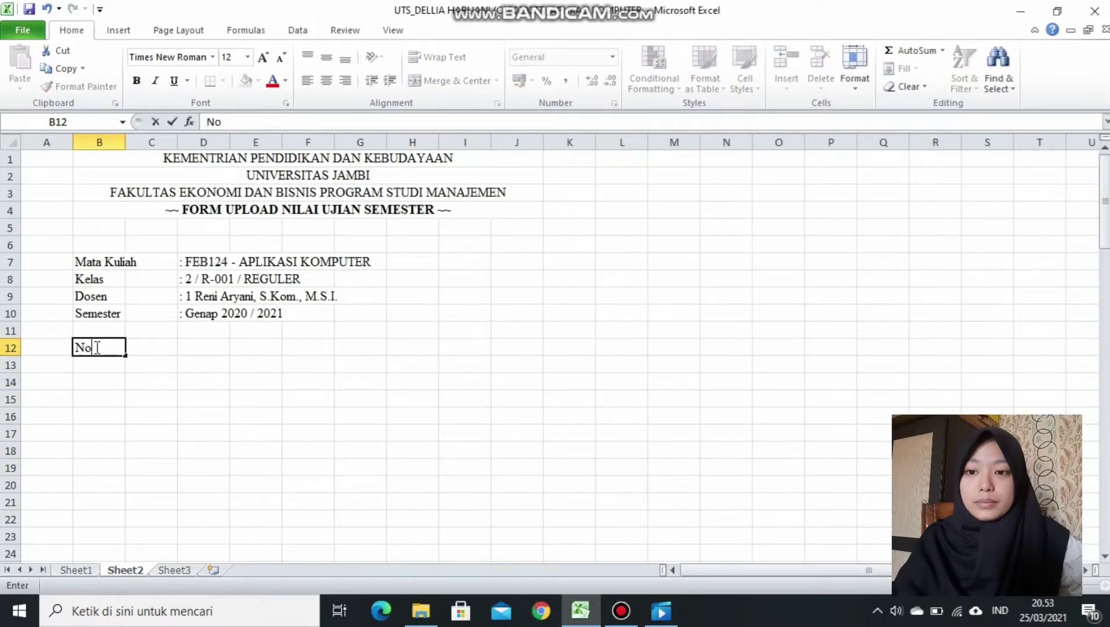
key(Tab)
text(No)
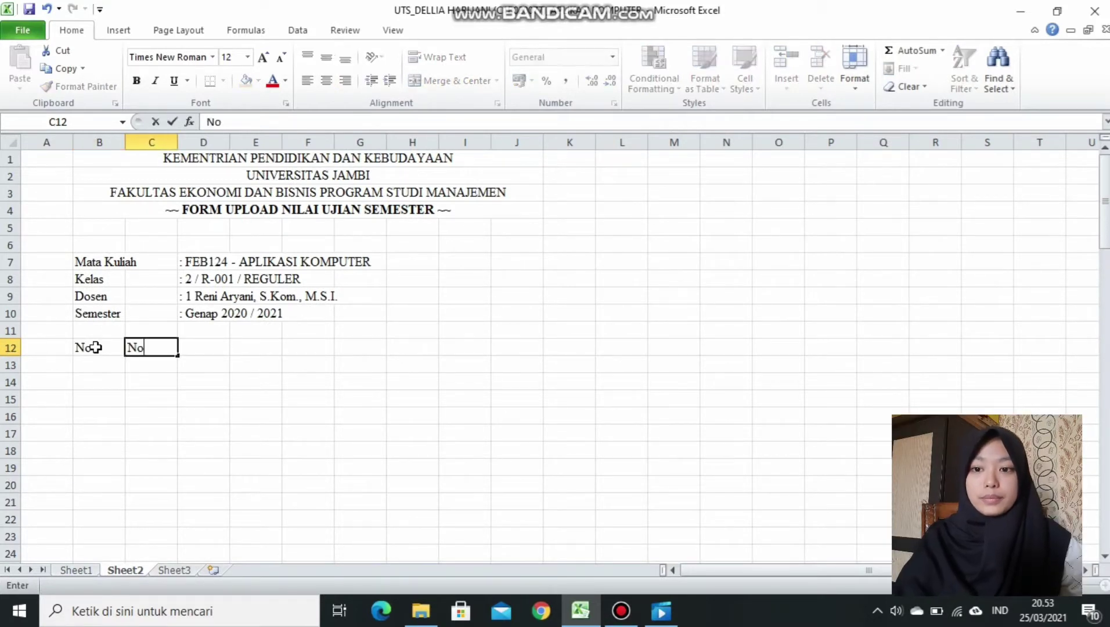
text(mor Mahasia)
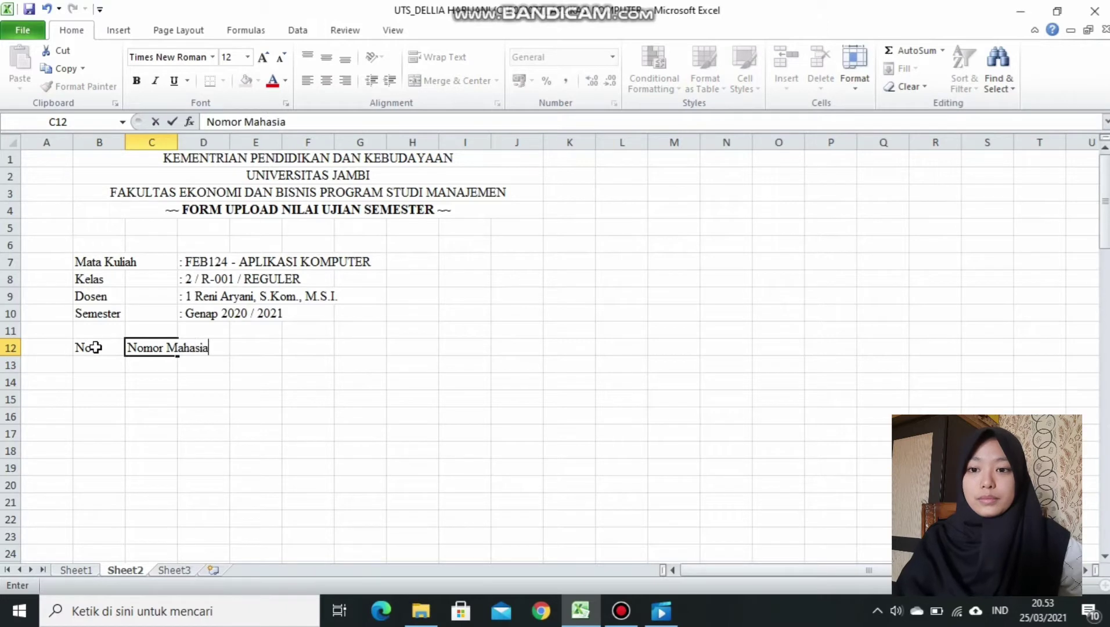
key(BackSpace)
text(swa)
key(Tab)
text(Na)
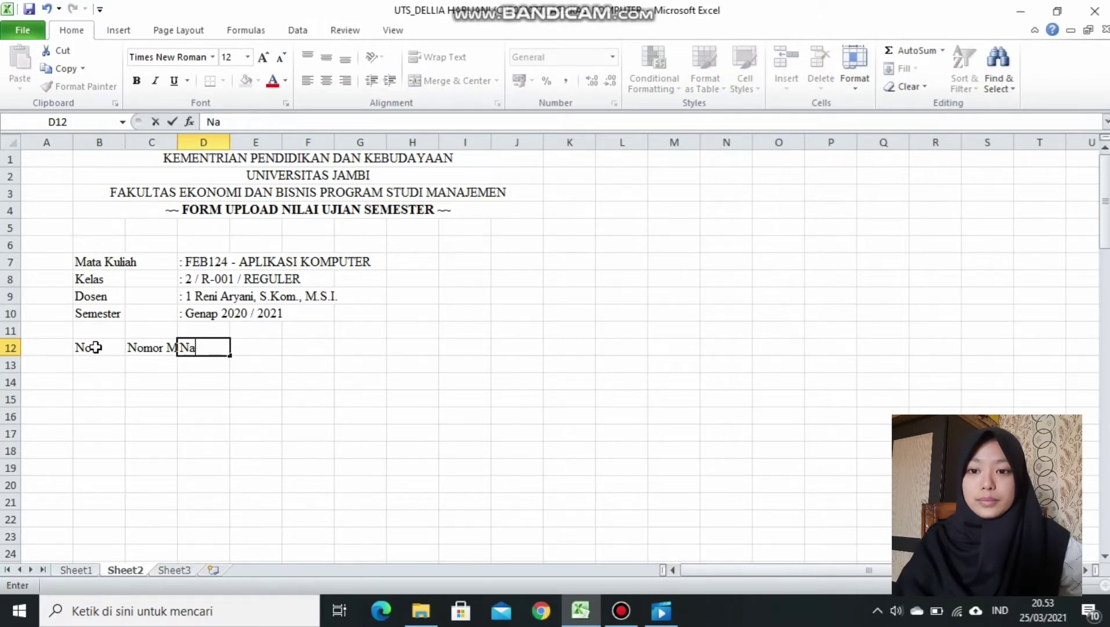
text(ma Mahasiswa)
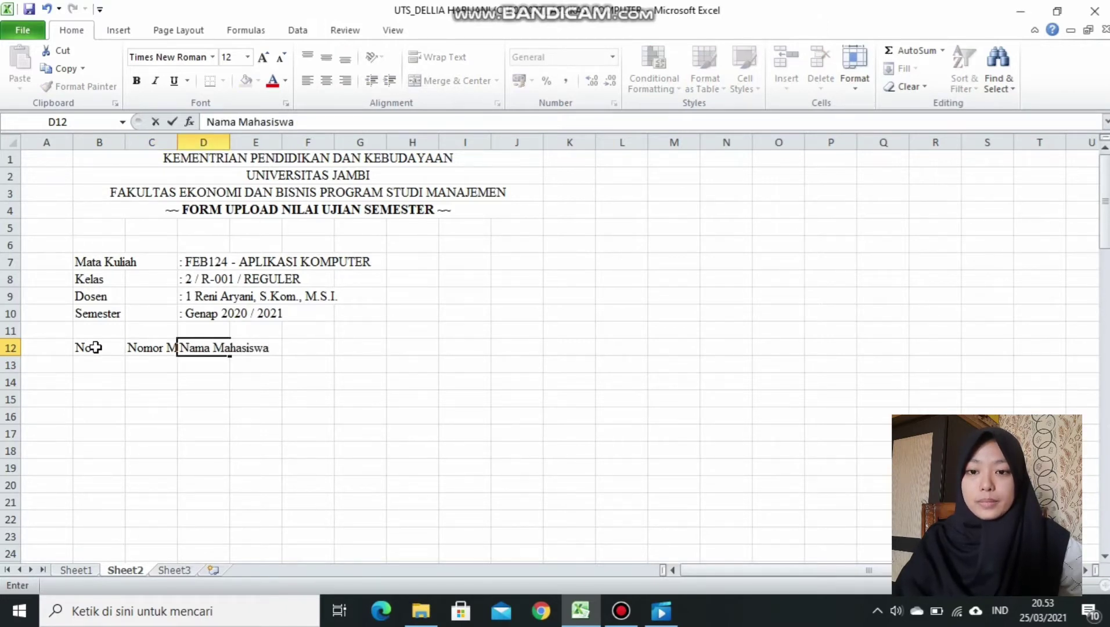
key(Tab)
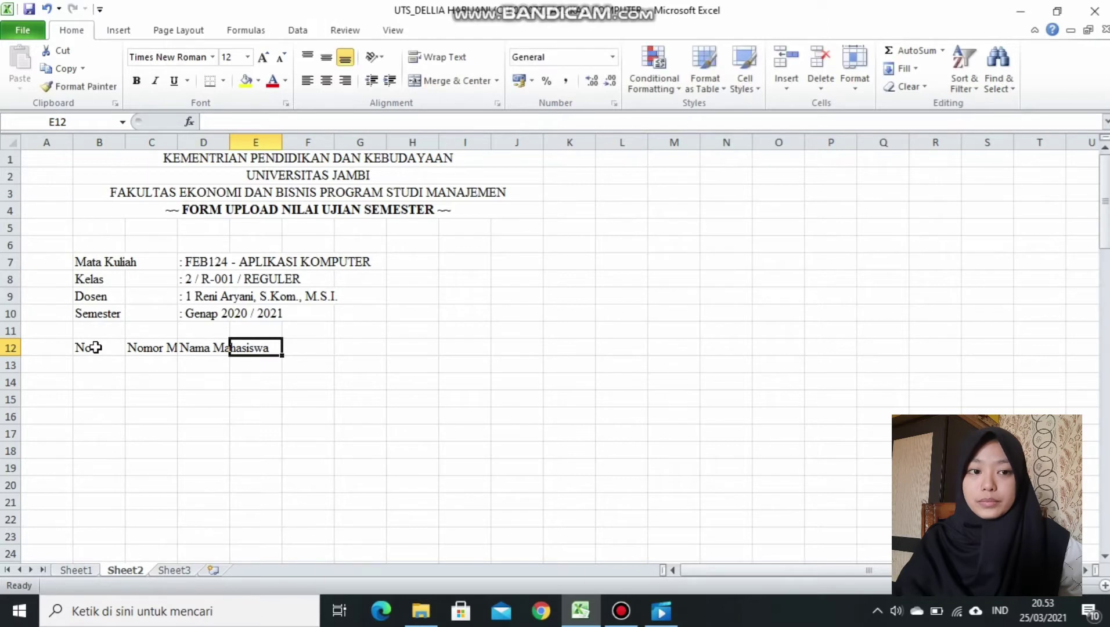
text(NILAI)
Add sub-headings PRESENSI, TUGAS, MID and UAS in E13:H13.
click(258, 364)
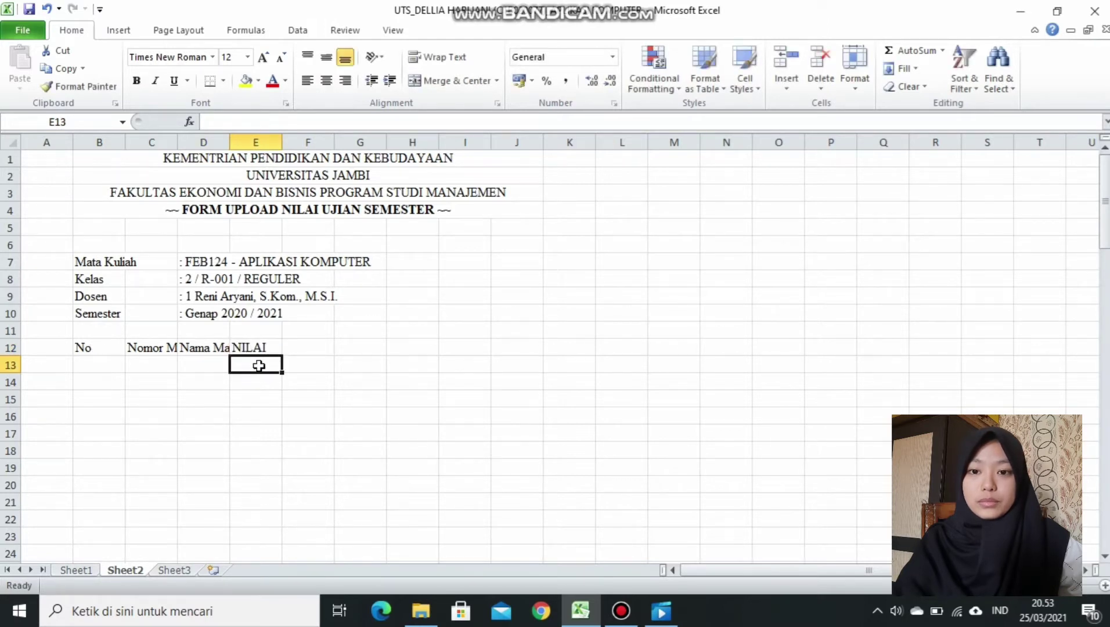
text(PRESENSI)
key(Tab)
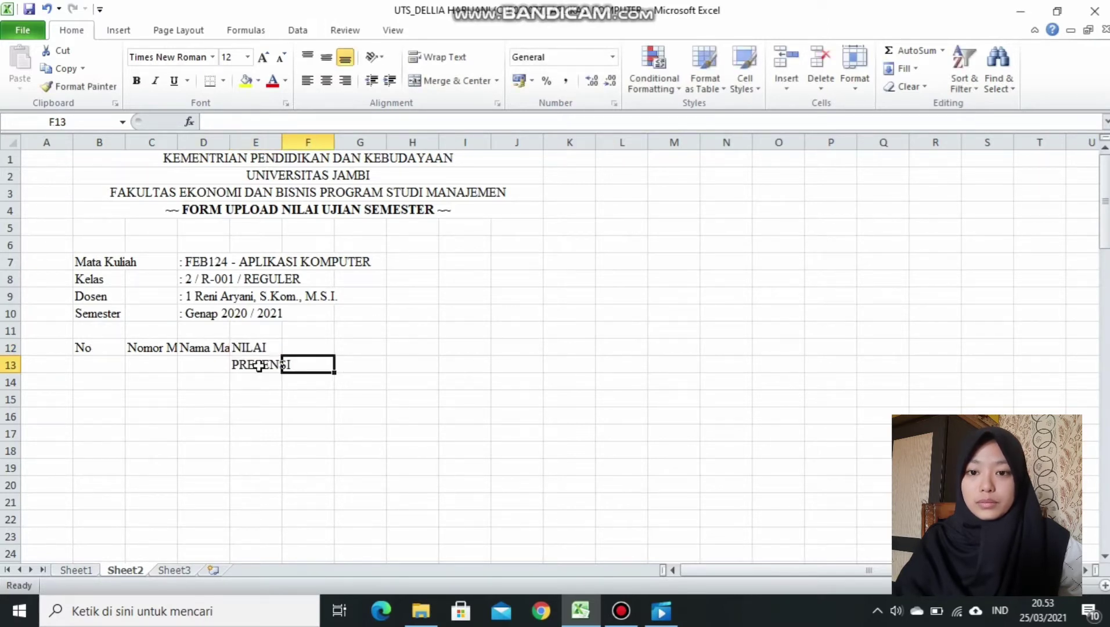
text(TUGAS)
key(Tab)
text(MID)
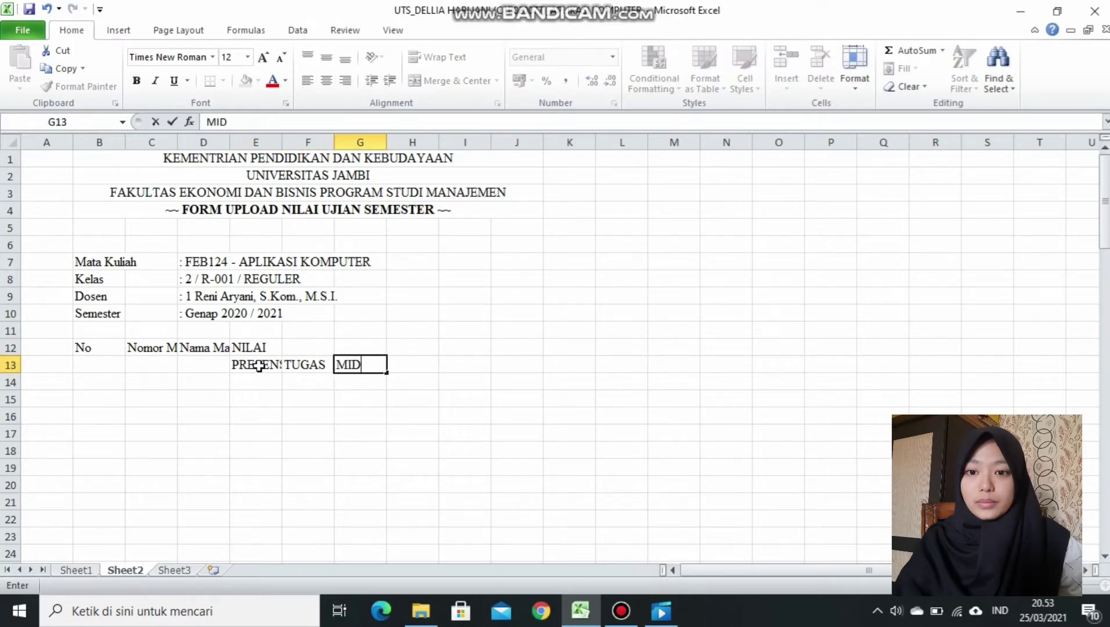
key(Tab)
text(UAS)
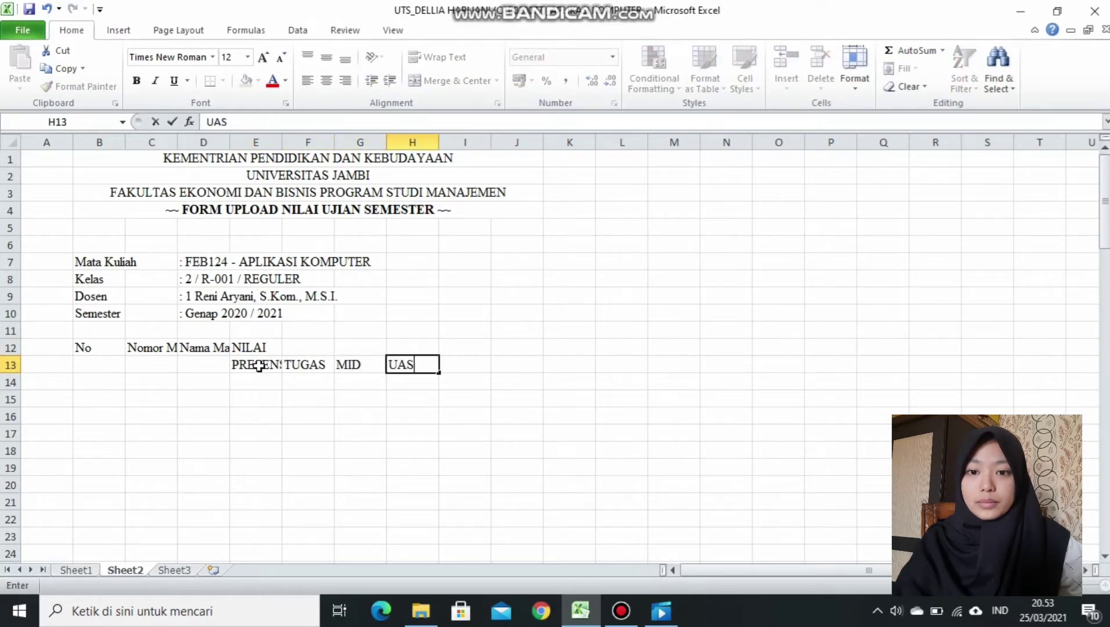
key(Tab)
Enter NILAI AKHIR in I12 and KET in J12.
click(455, 344)
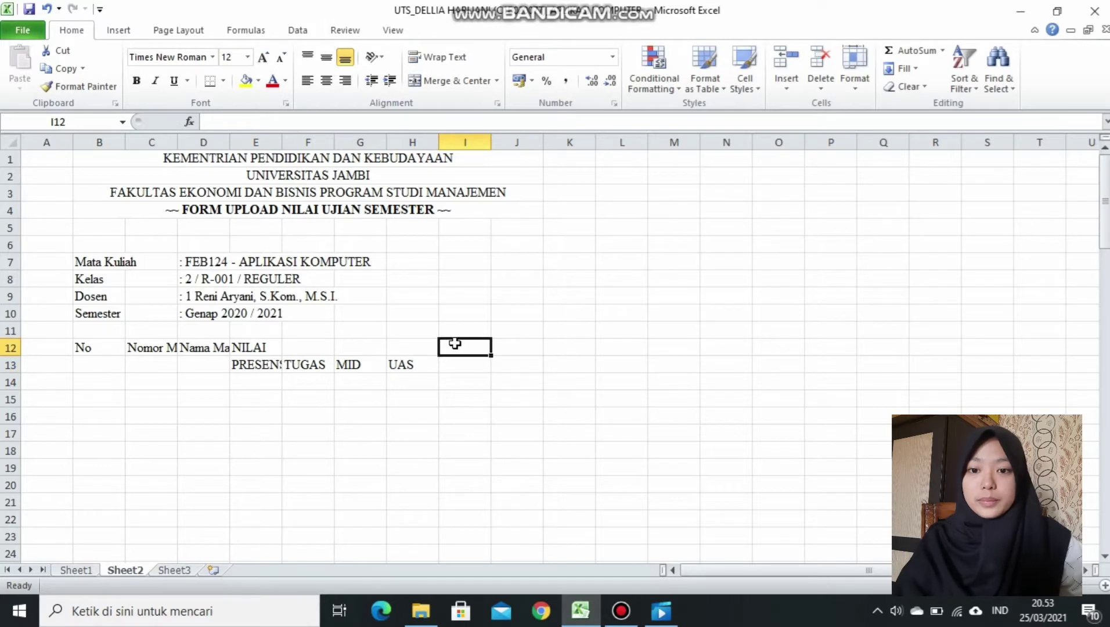
text(NILAI A)
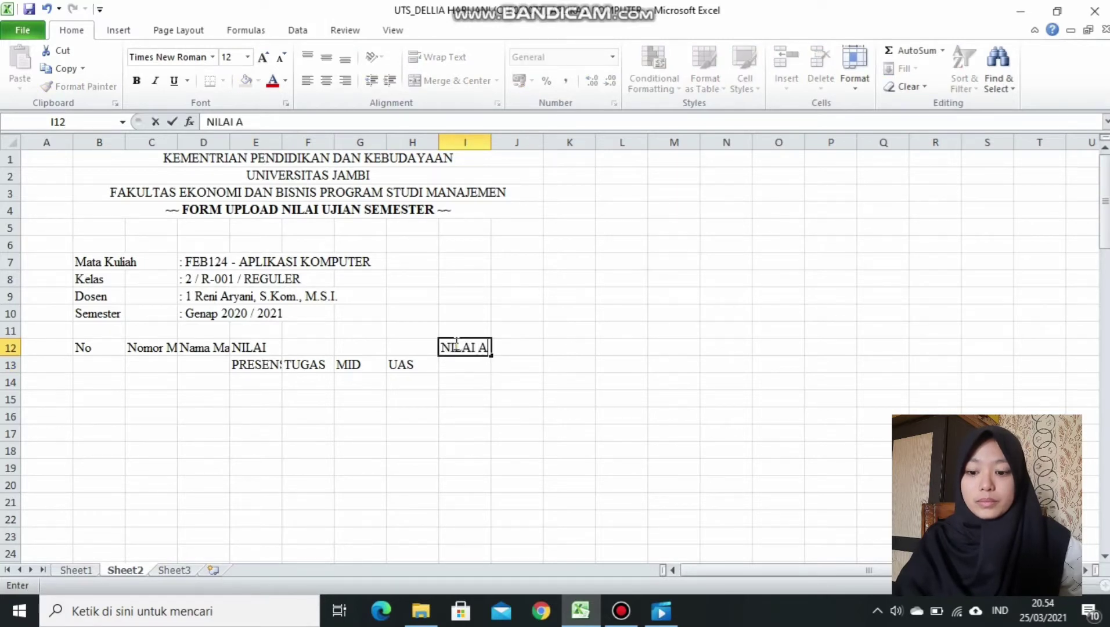
text(KHIR)
key(Tab)
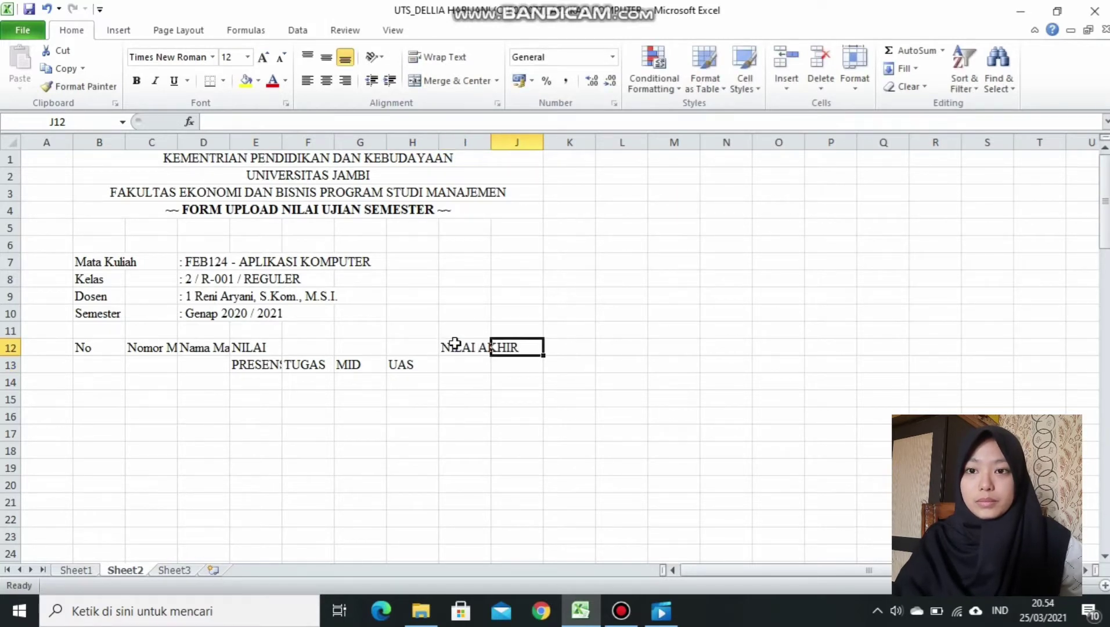
text(KET)
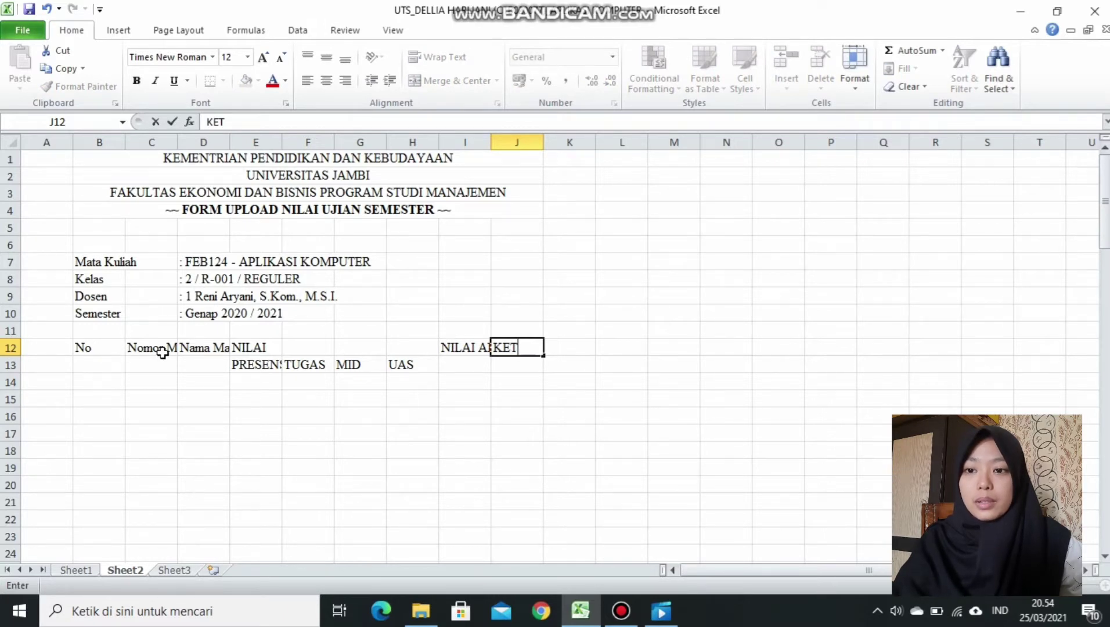
Merge and centre the two-row headings B12:B13, C12:C13, D12:D13, I12:I13 and J12:J13.
drag(85, 347, 93, 363)
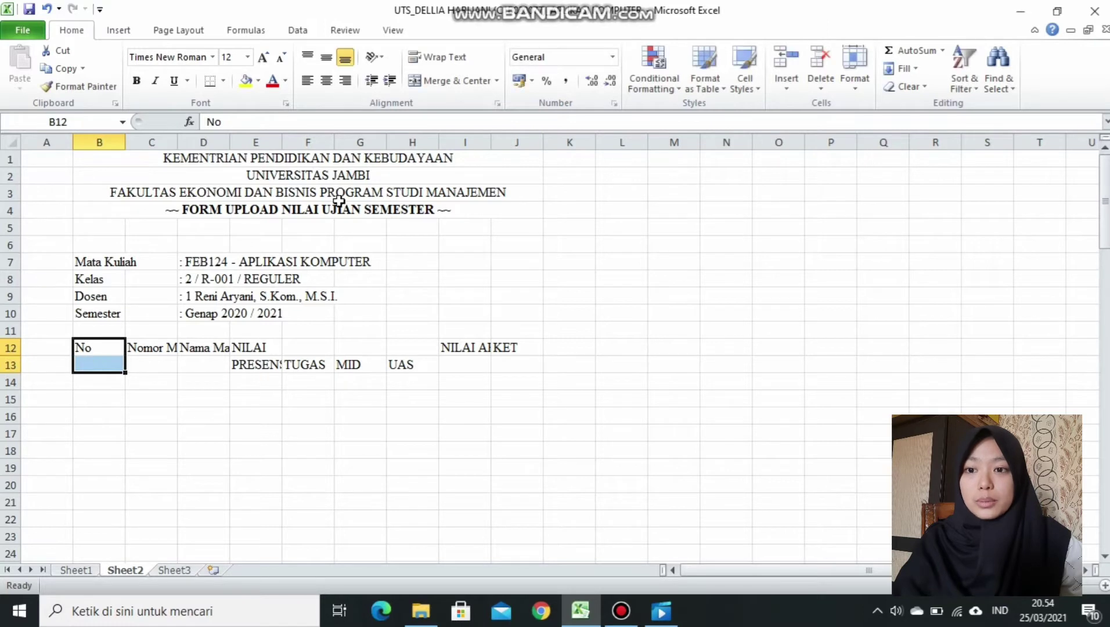
click(469, 90)
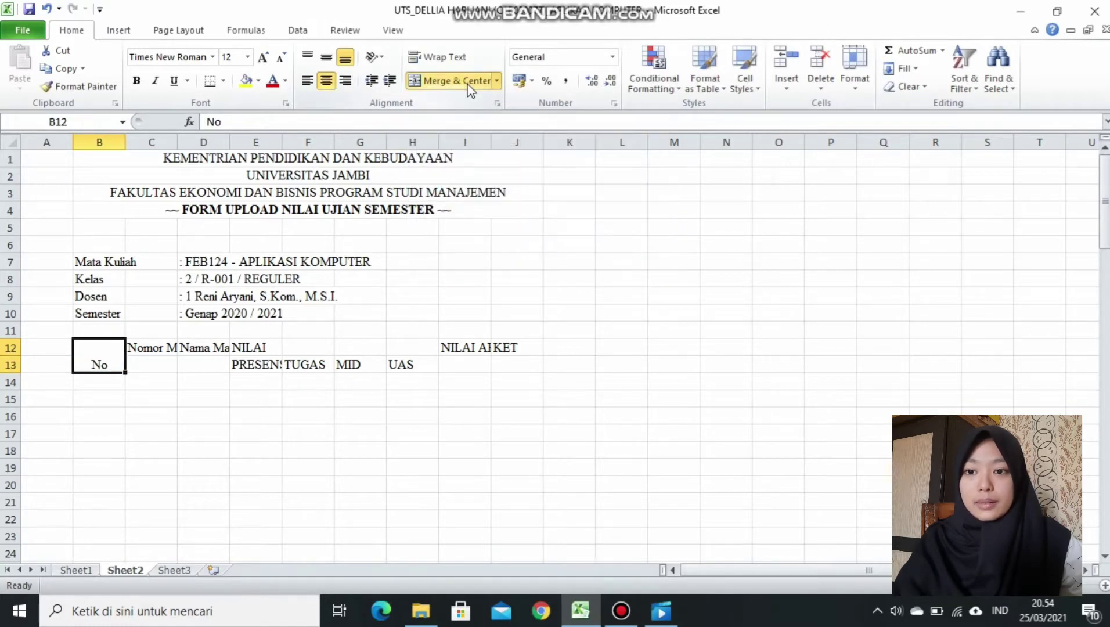
click(149, 346)
drag(141, 346, 147, 360)
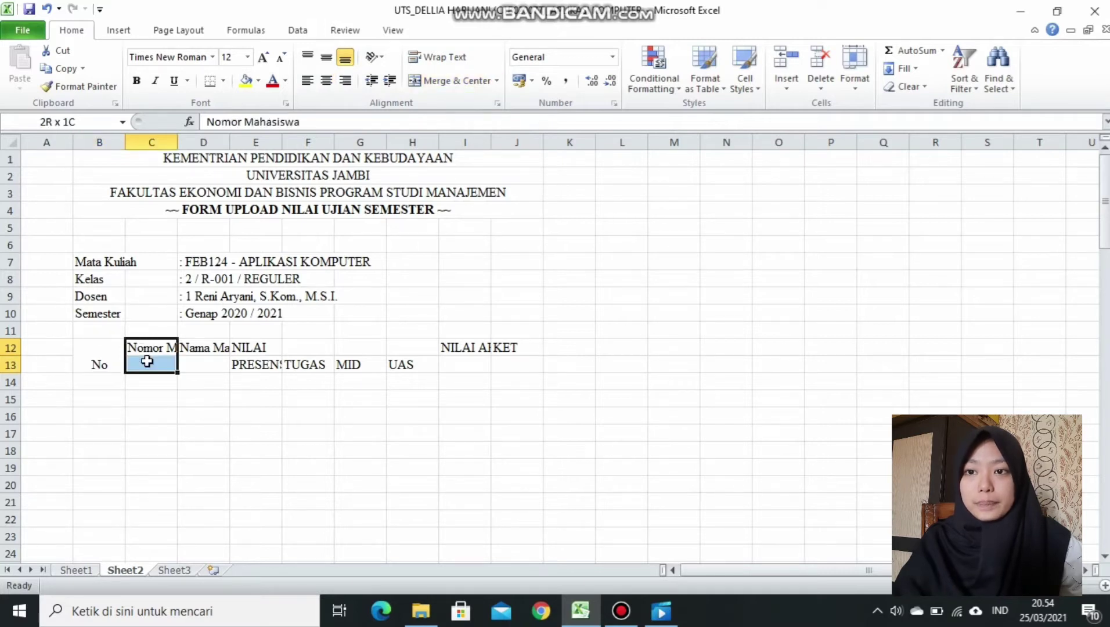
click(433, 84)
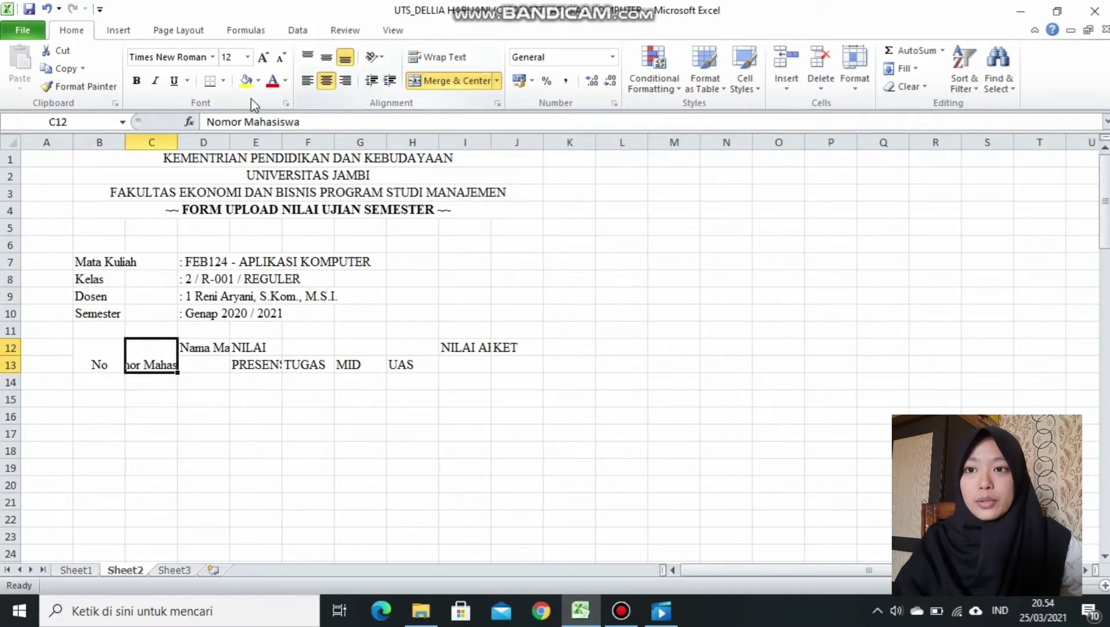
click(87, 87)
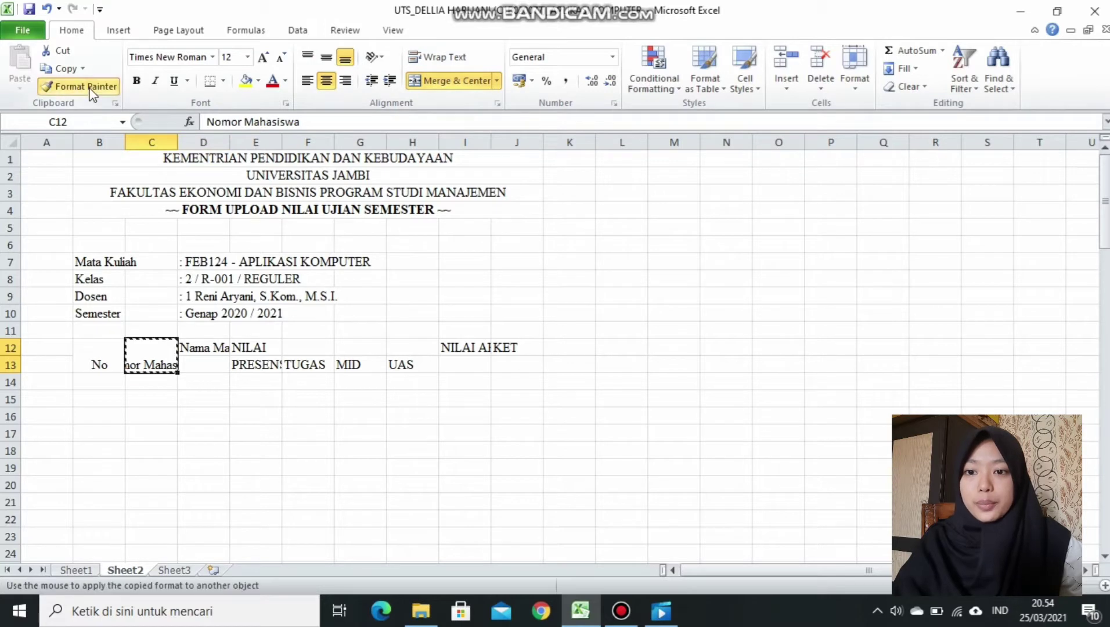
click(197, 344)
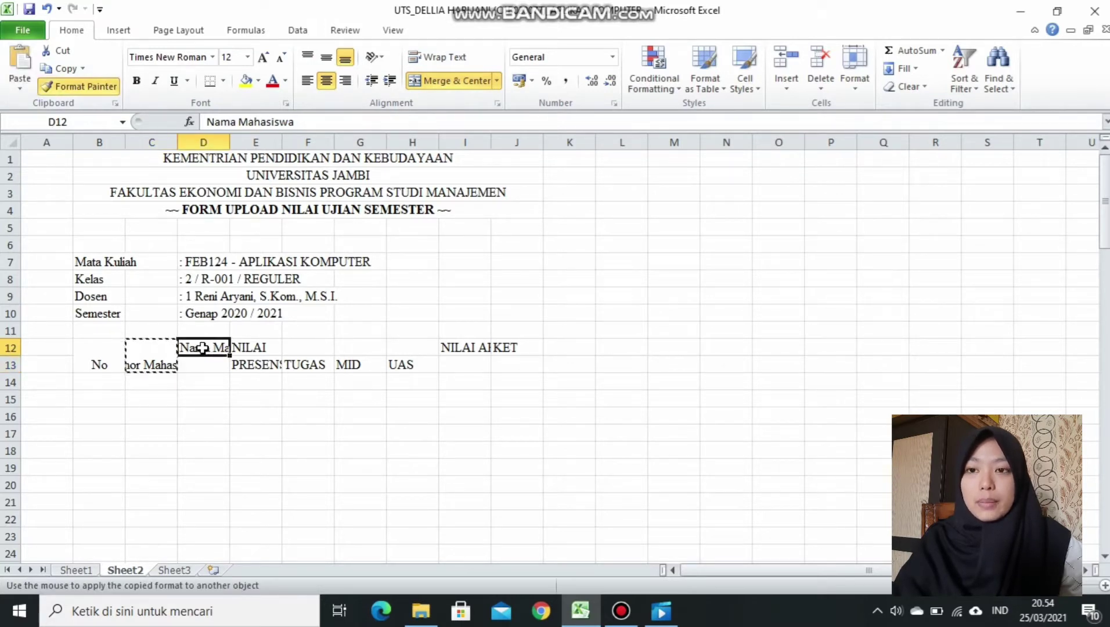
click(96, 88)
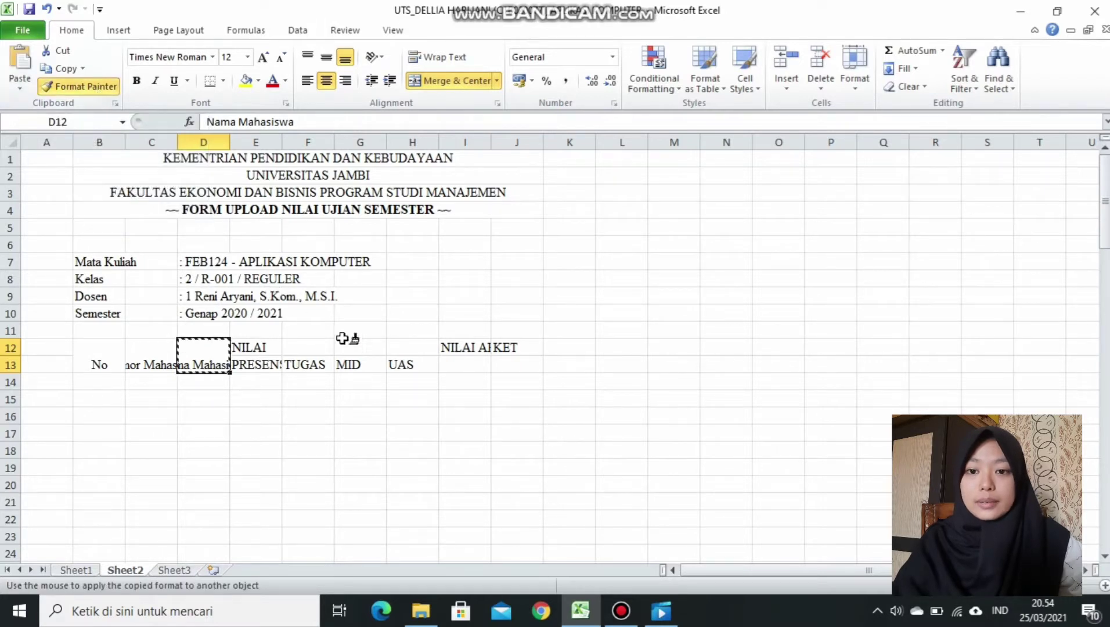
click(457, 346)
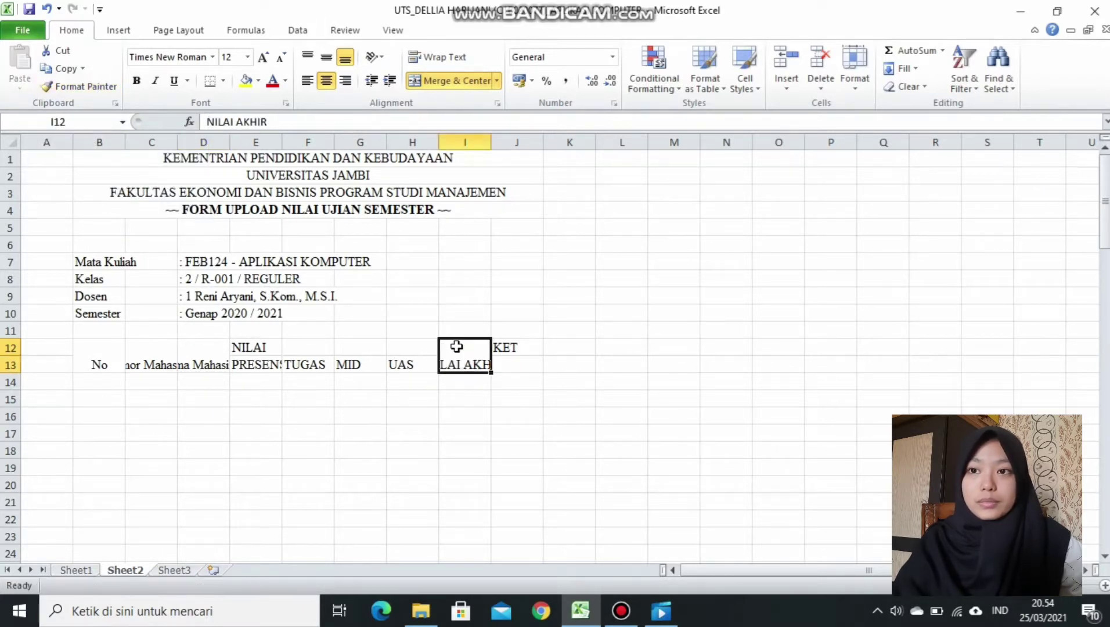
click(87, 87)
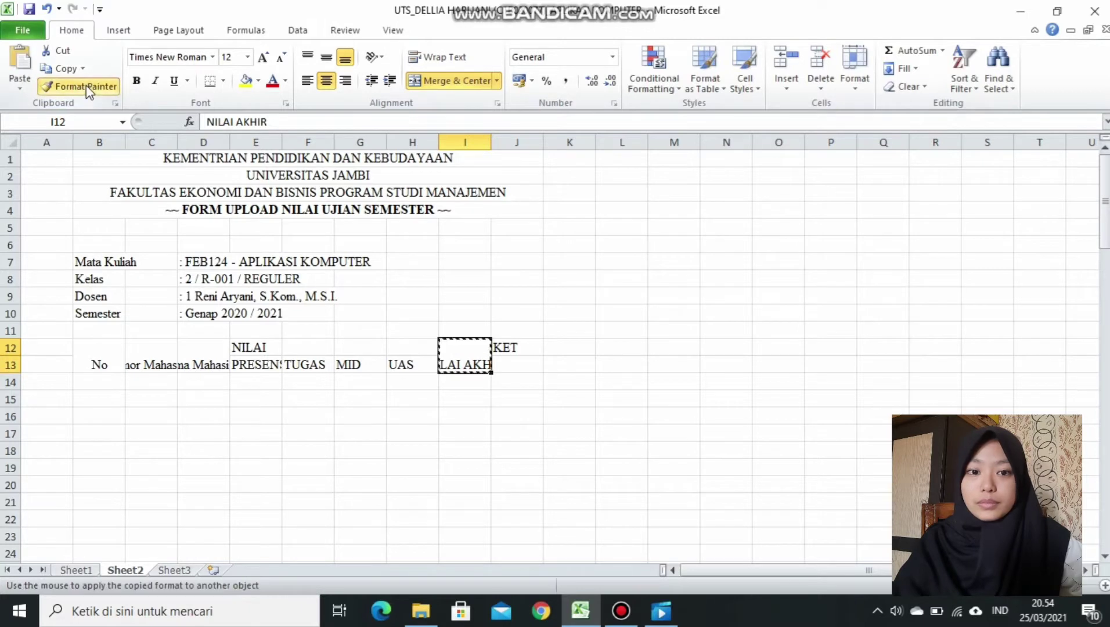
click(514, 347)
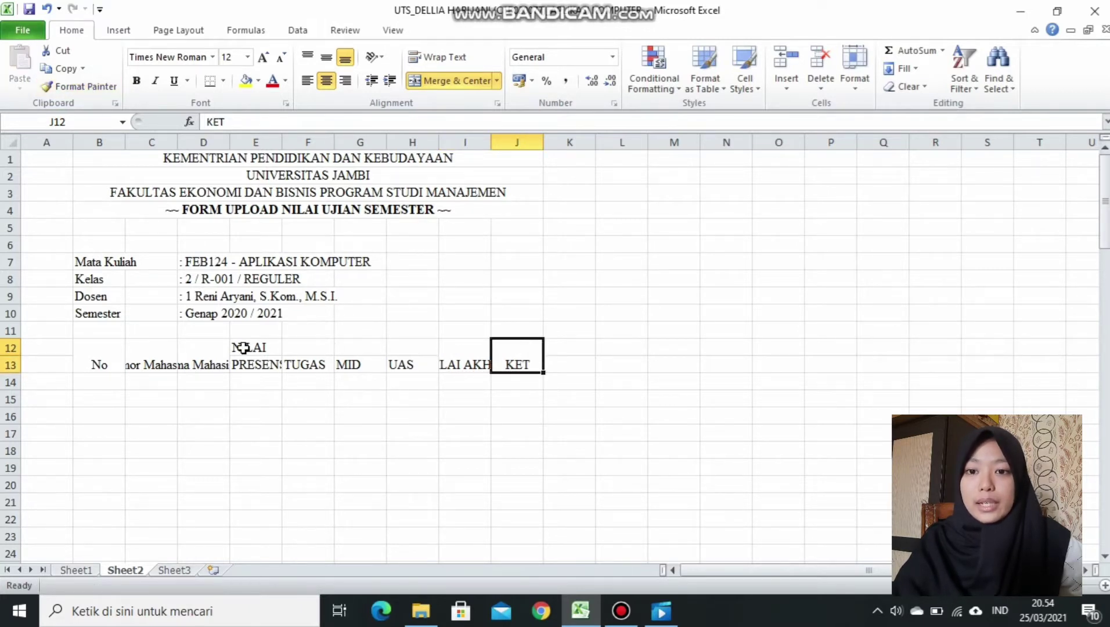
Merge and centre NILAI across E12:H12, then compare with Sheet1's header formatting.
drag(243, 347, 415, 345)
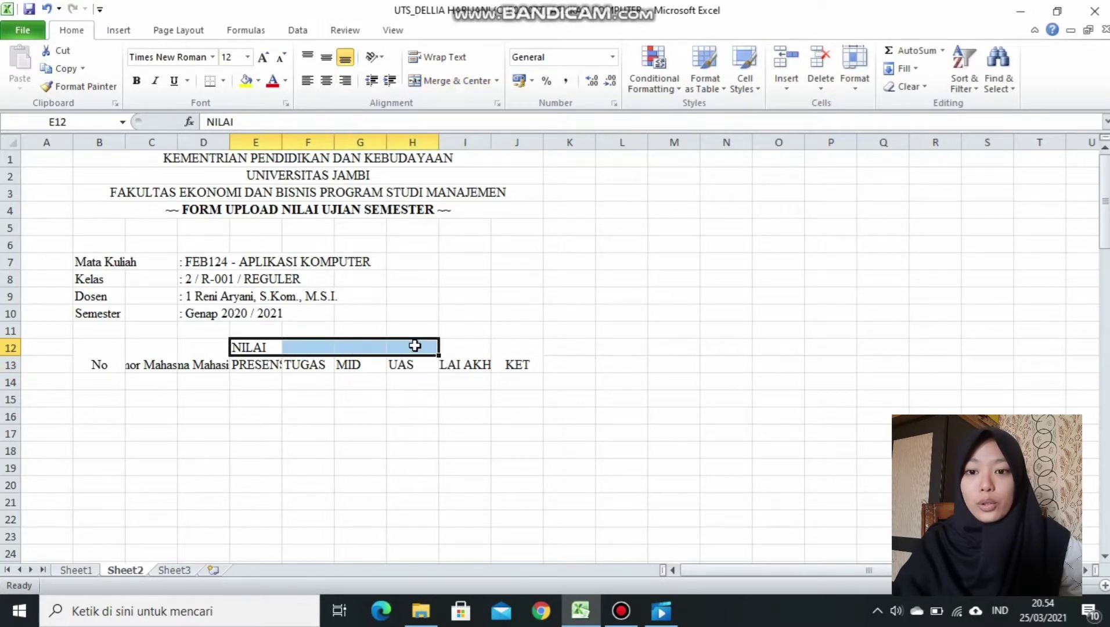
click(462, 80)
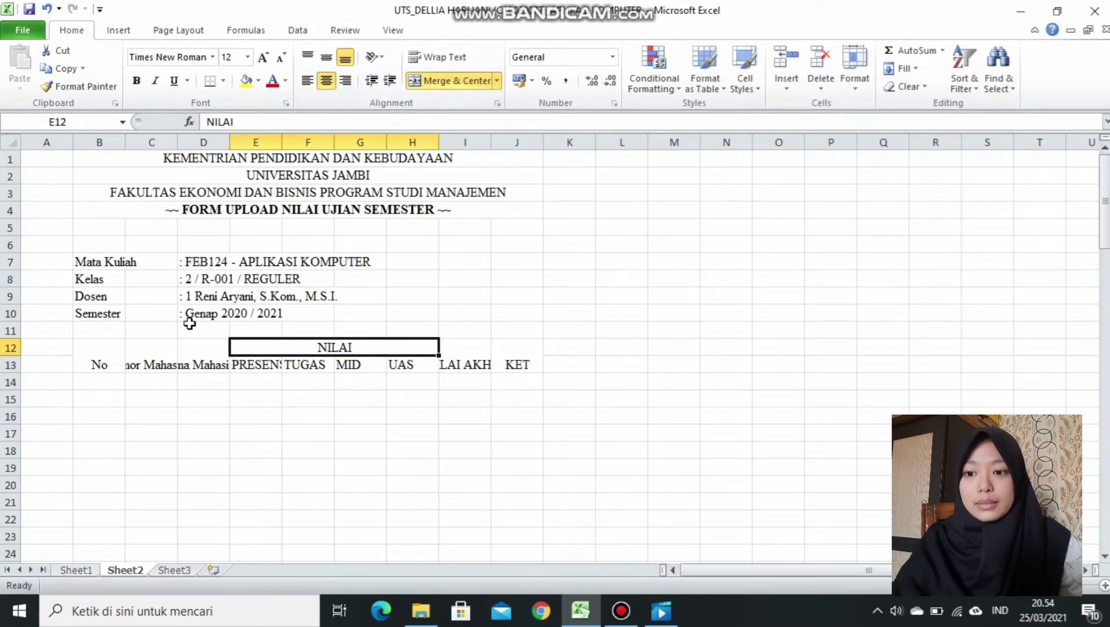
click(77, 570)
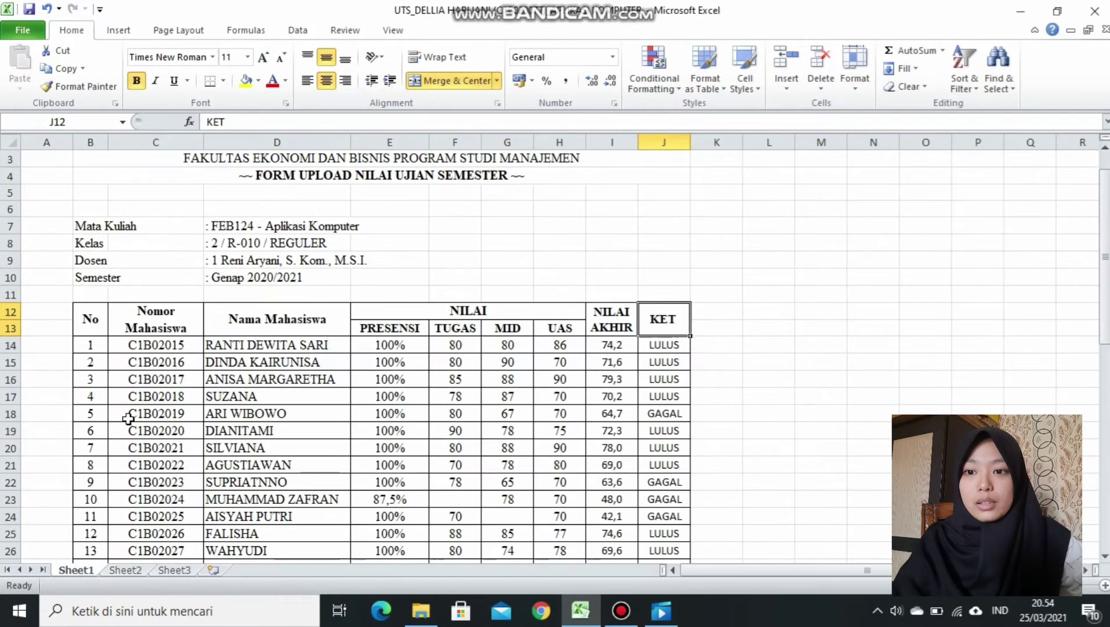
click(162, 325)
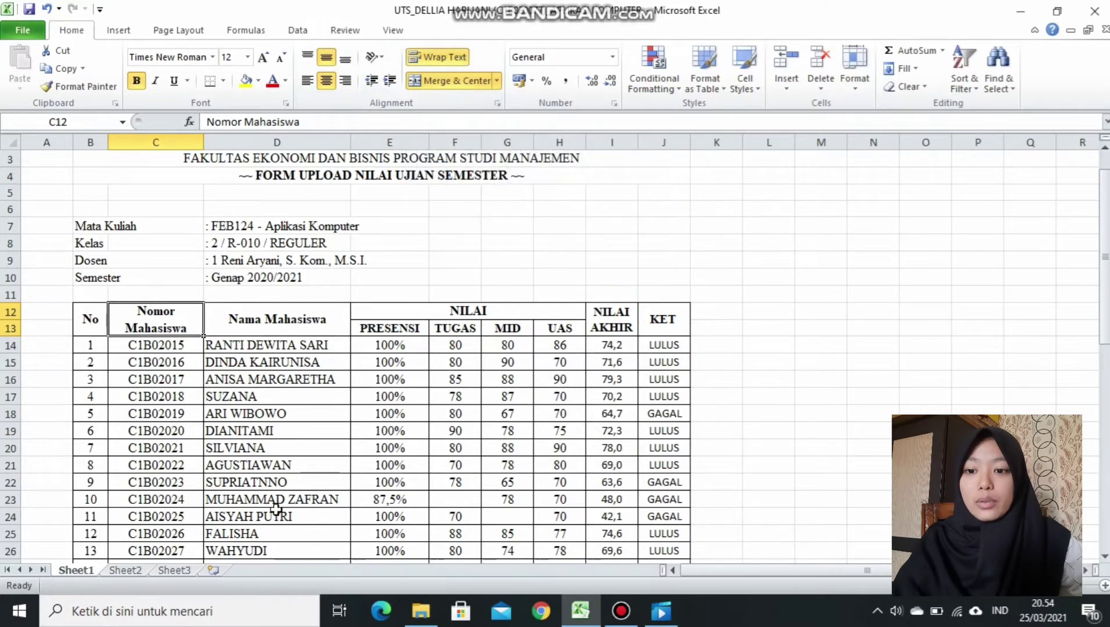
click(133, 569)
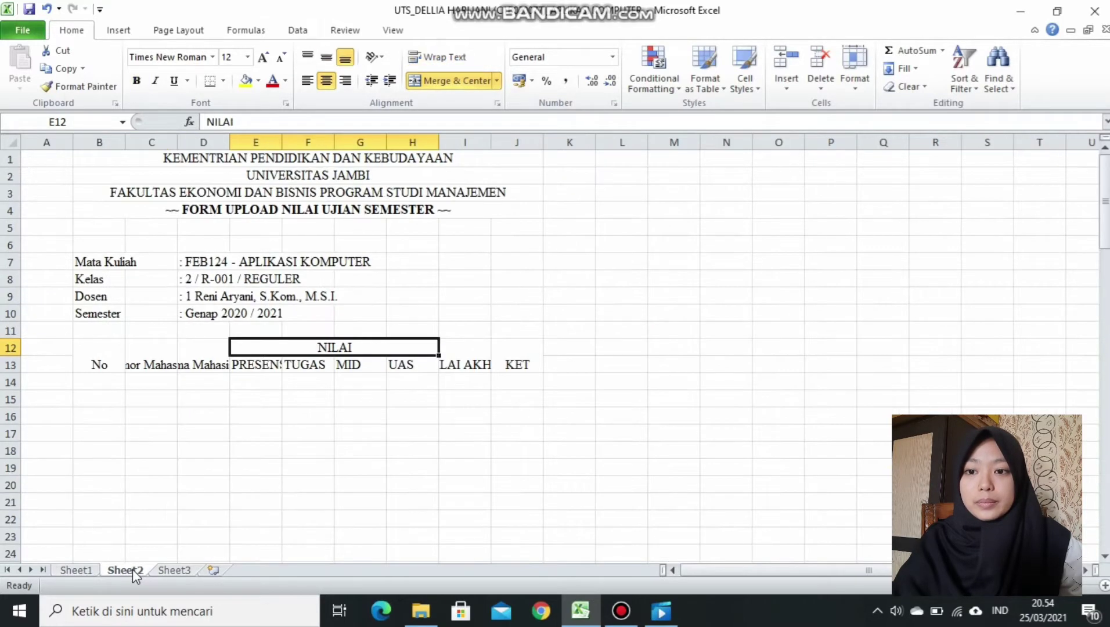
Wrap text in the Nomor Mahasiswa and NILAI AKHIR headings, narrowing column B and widening column I.
click(159, 365)
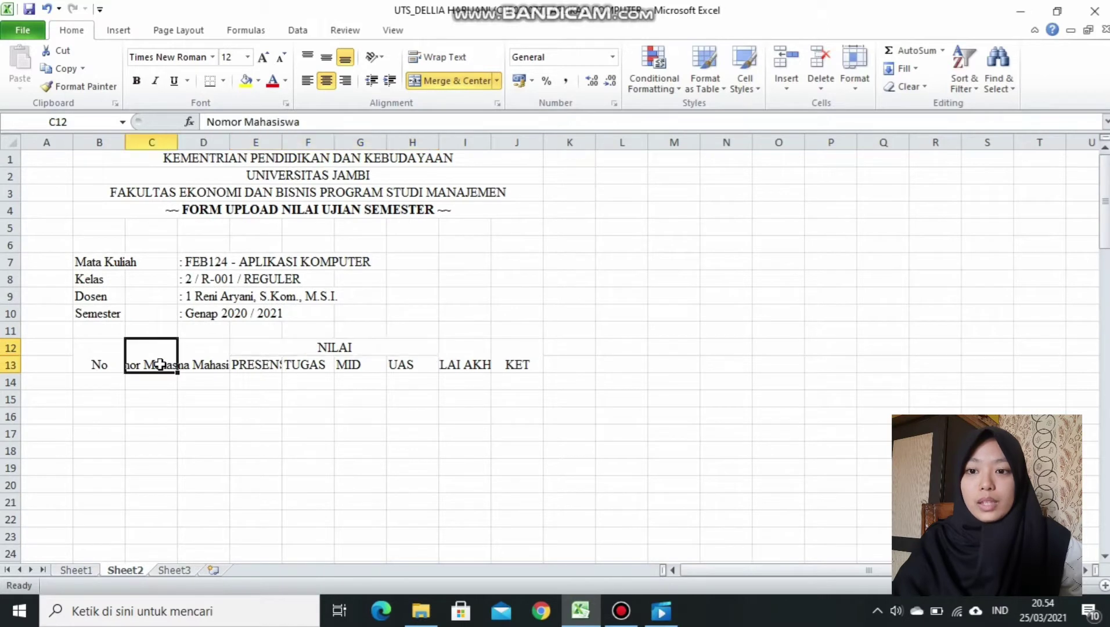
click(439, 57)
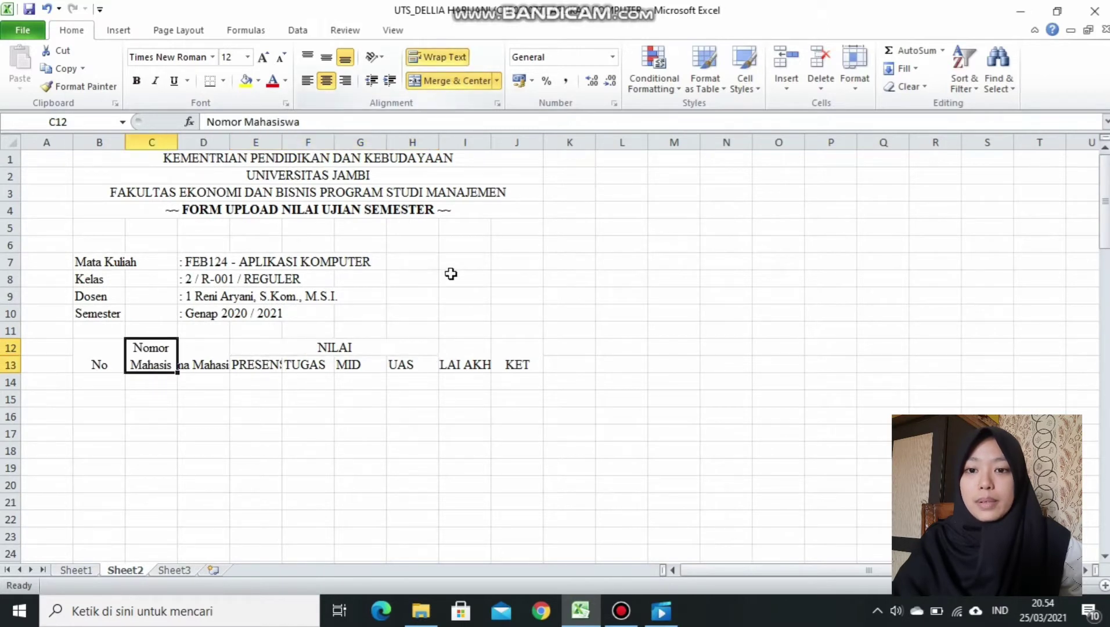
click(469, 361)
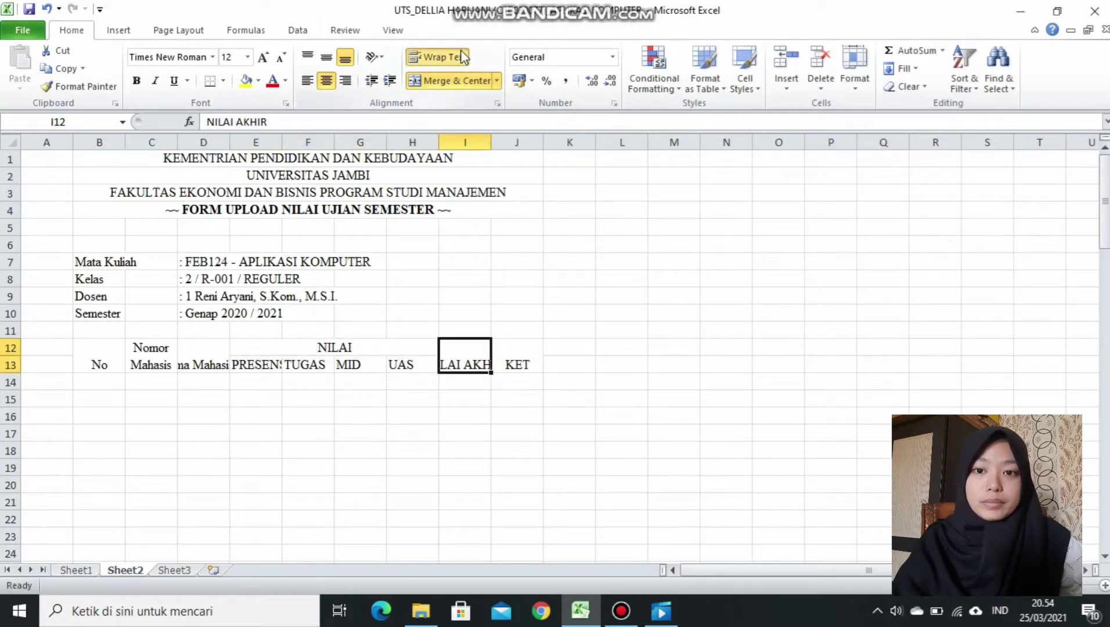
click(439, 56)
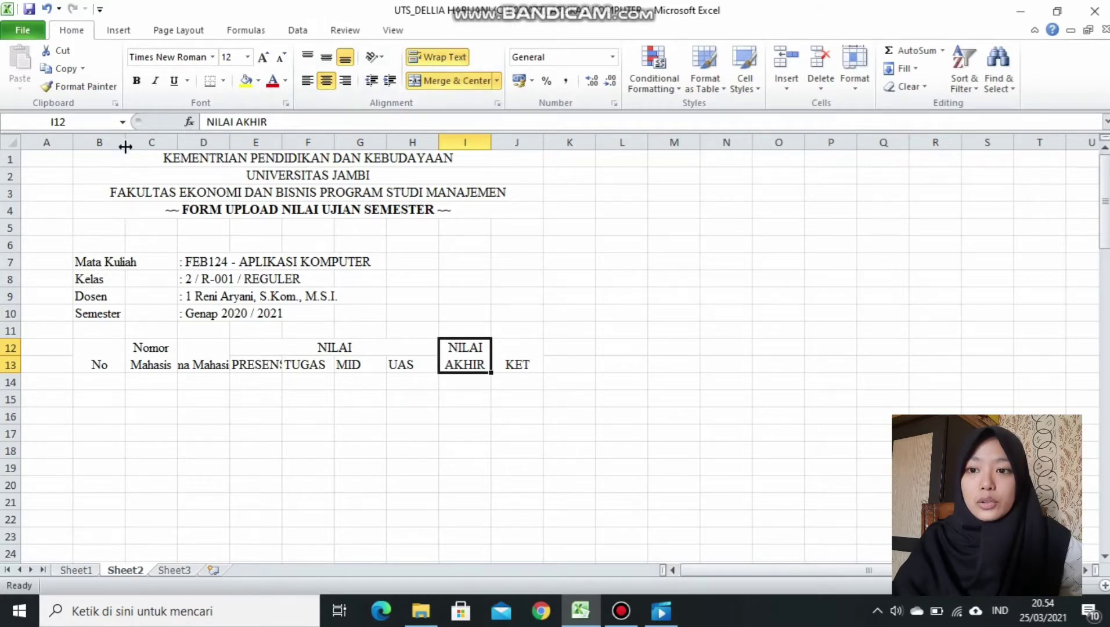
drag(125, 144, 383, 145)
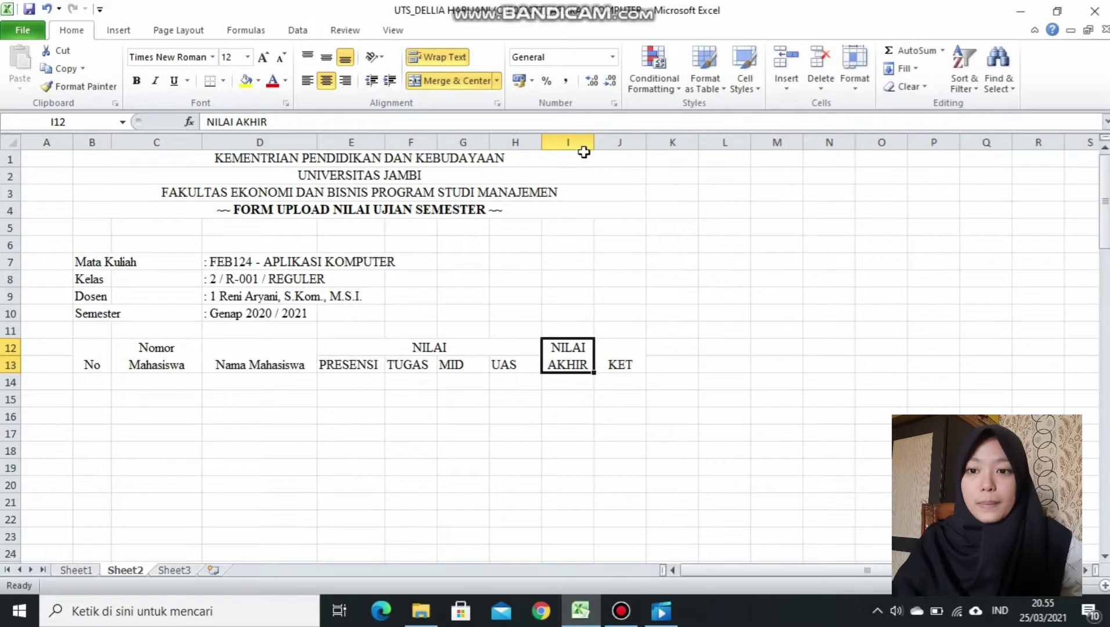
drag(593, 143, 672, 143)
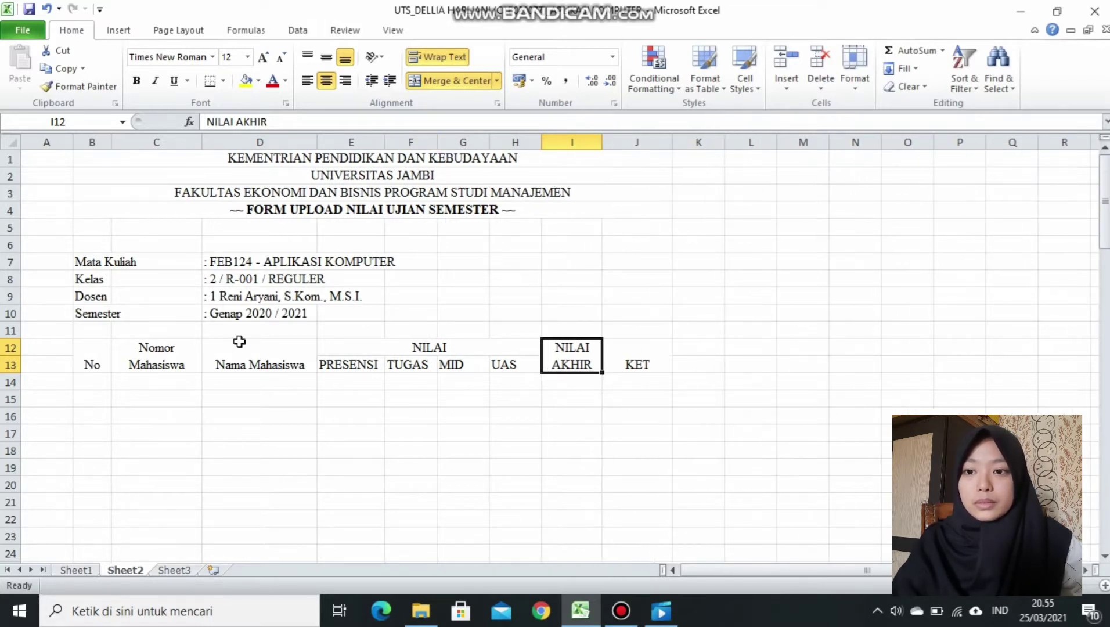
Make header rows B12:J13 bold and centred both vertically and horizontally.
drag(82, 346, 640, 345)
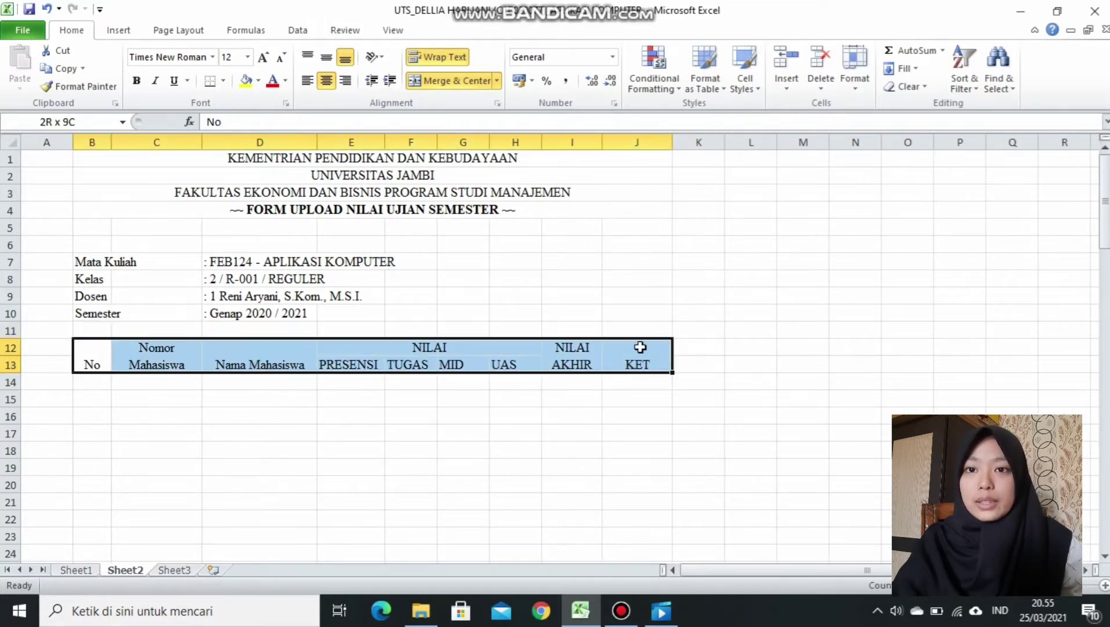
click(327, 63)
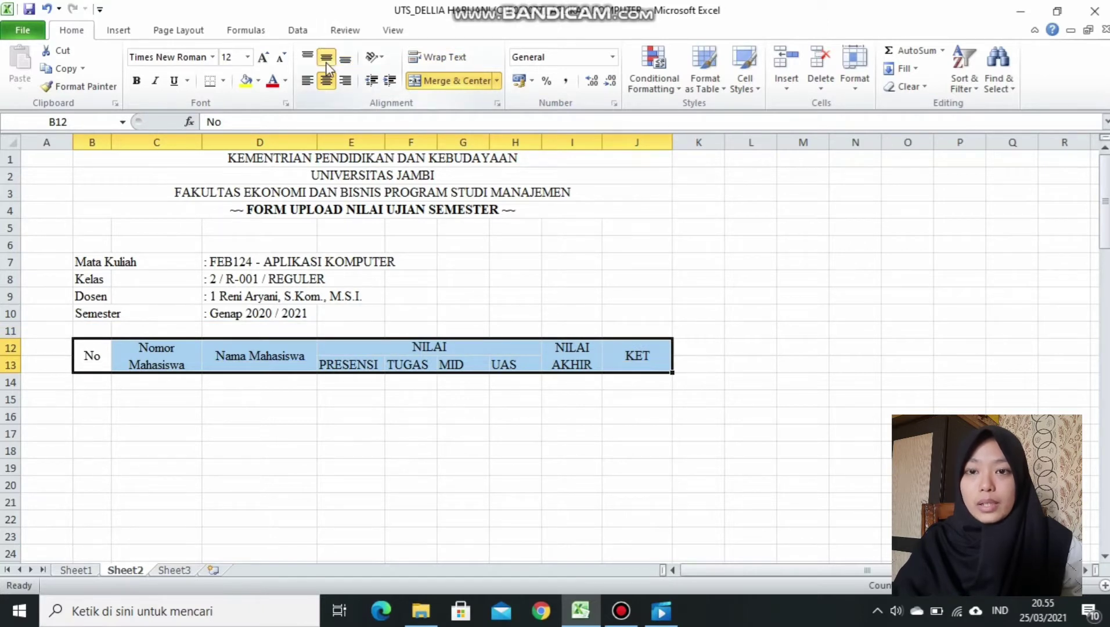
click(327, 77)
click(326, 59)
click(327, 78)
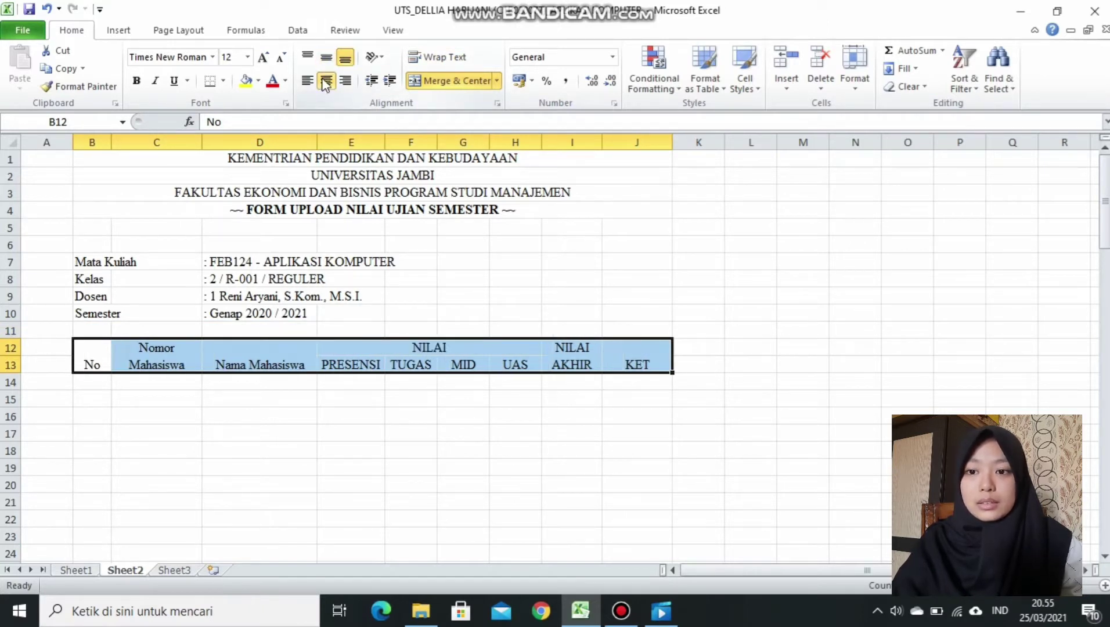
click(327, 59)
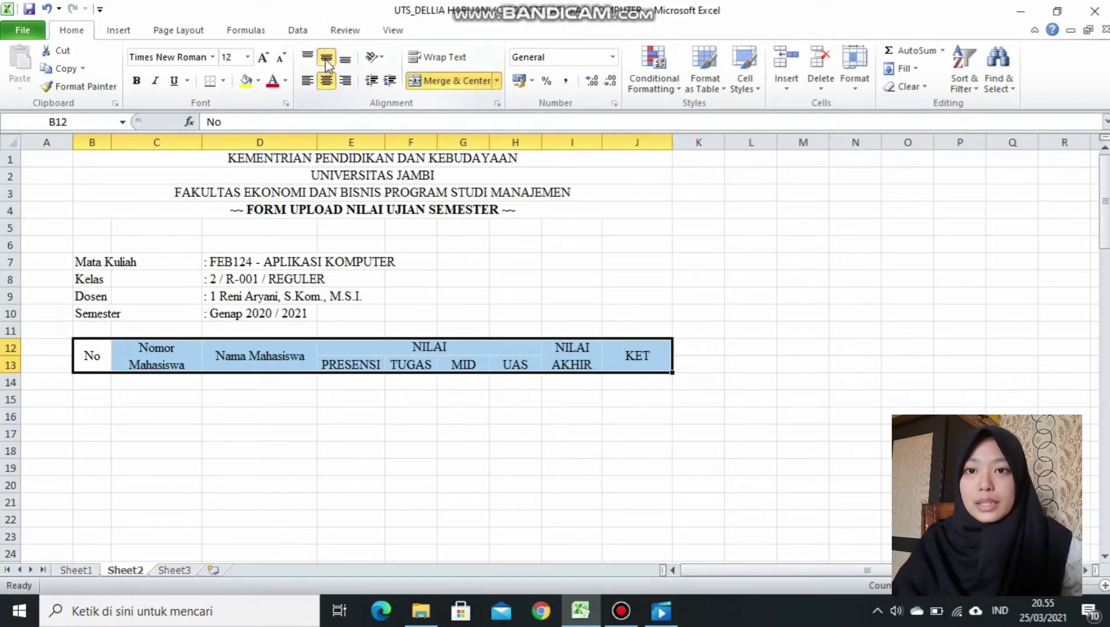
click(137, 81)
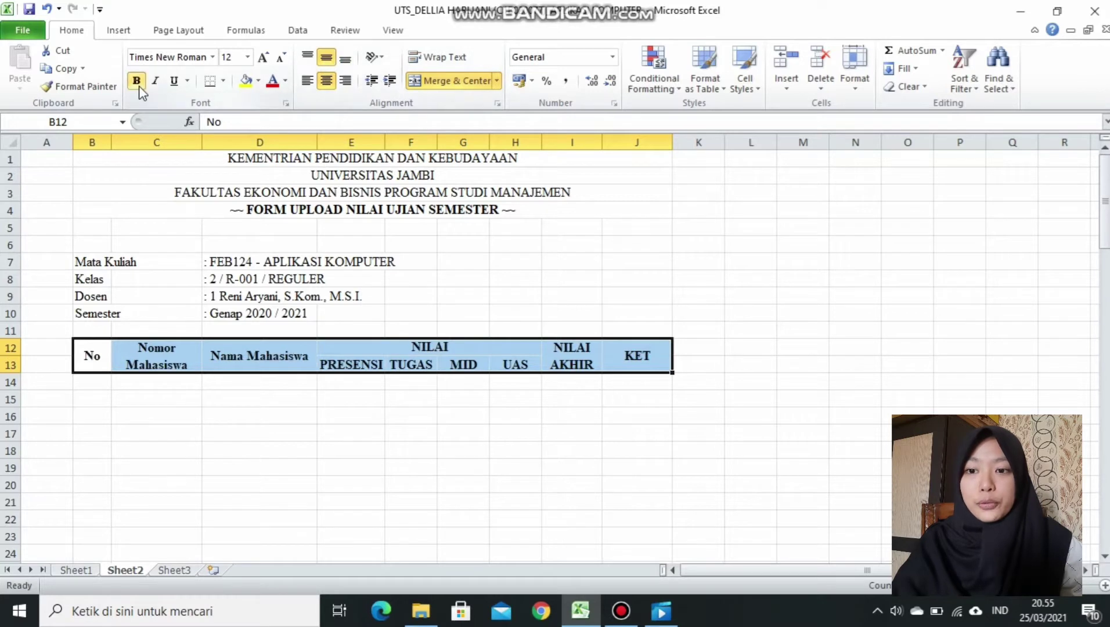
click(98, 386)
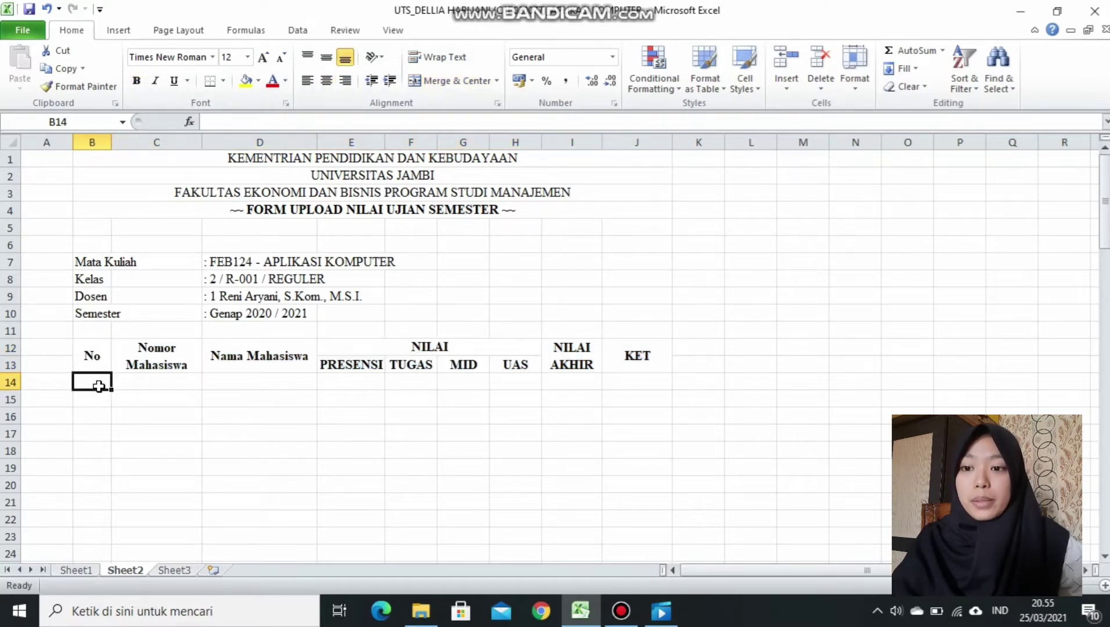
Number B14:B35 from 1 to 22 by filling the 1, 2 pattern, and centre the numbers both ways.
text(1)
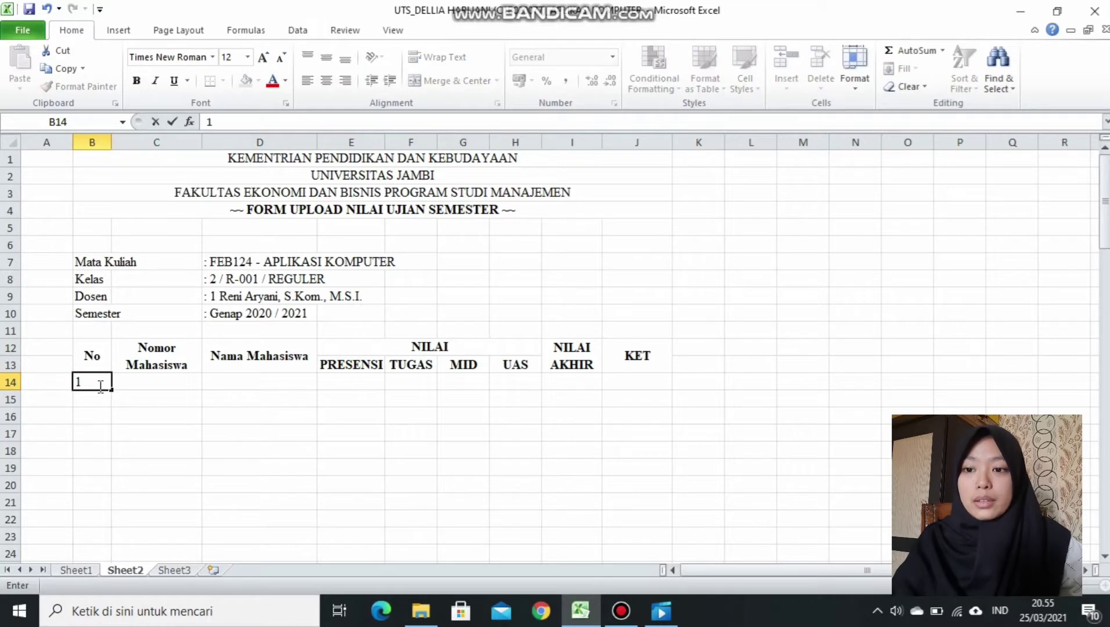
key(Return)
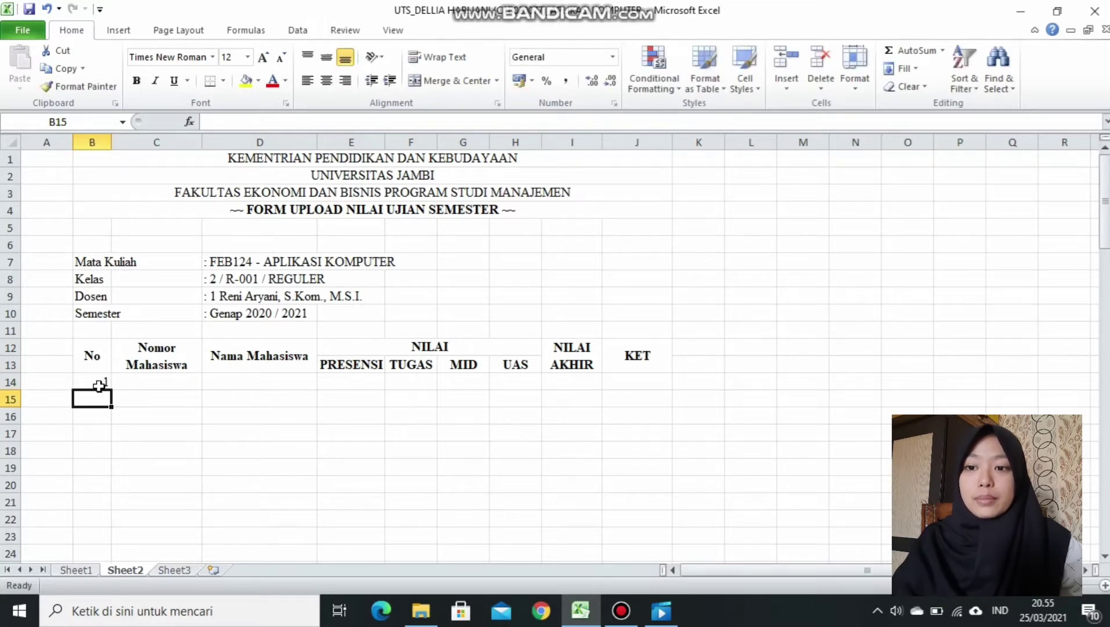
text(2)
key(Return)
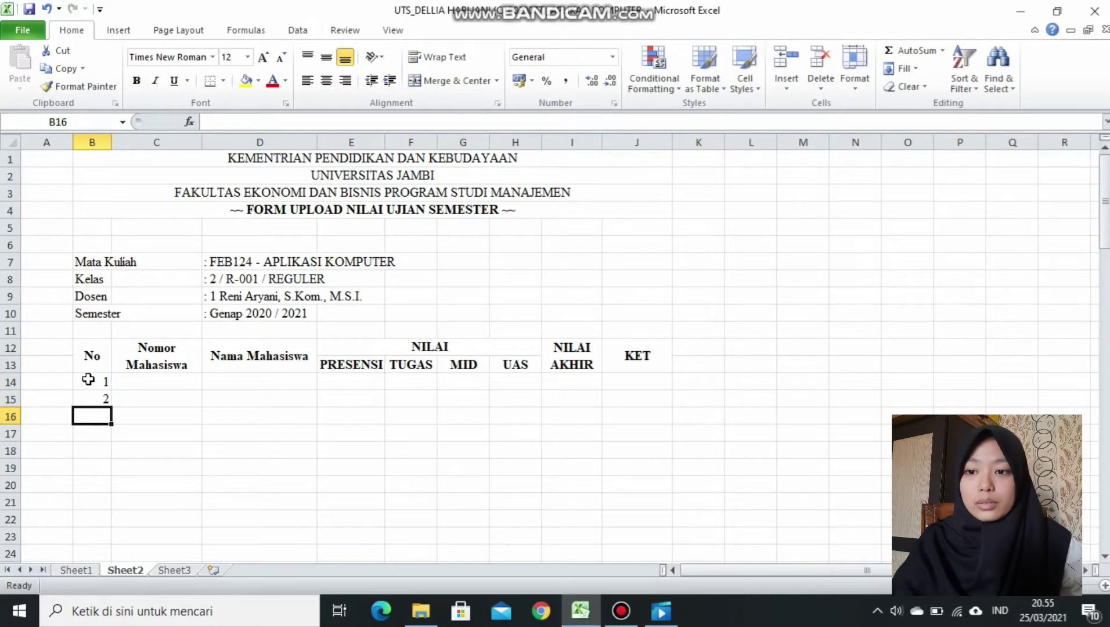
drag(87, 379, 93, 399)
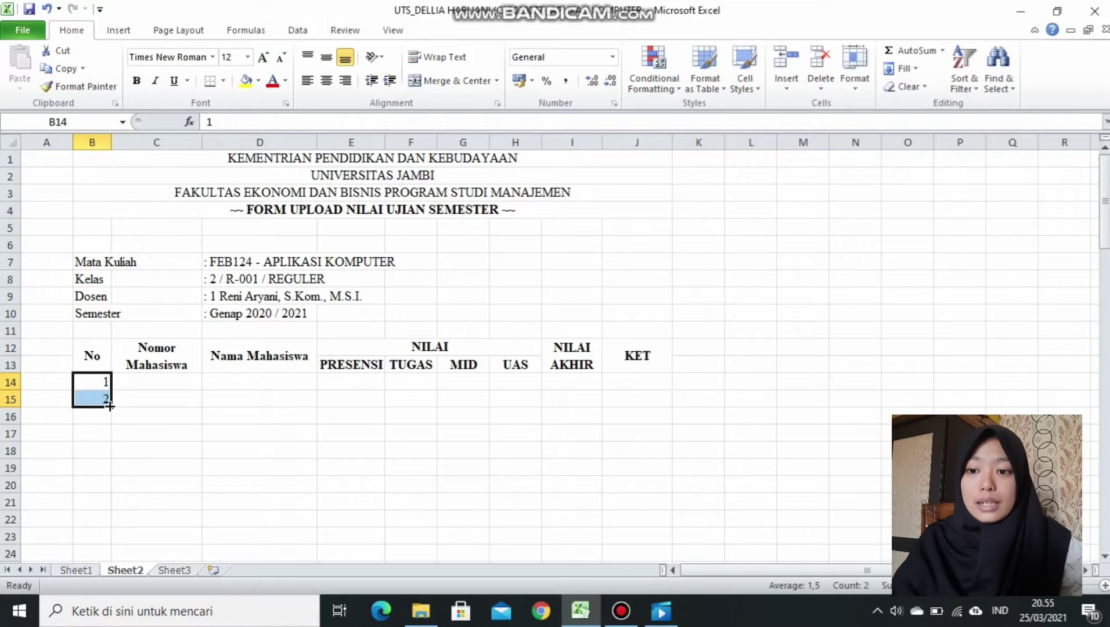
drag(110, 407, 118, 552)
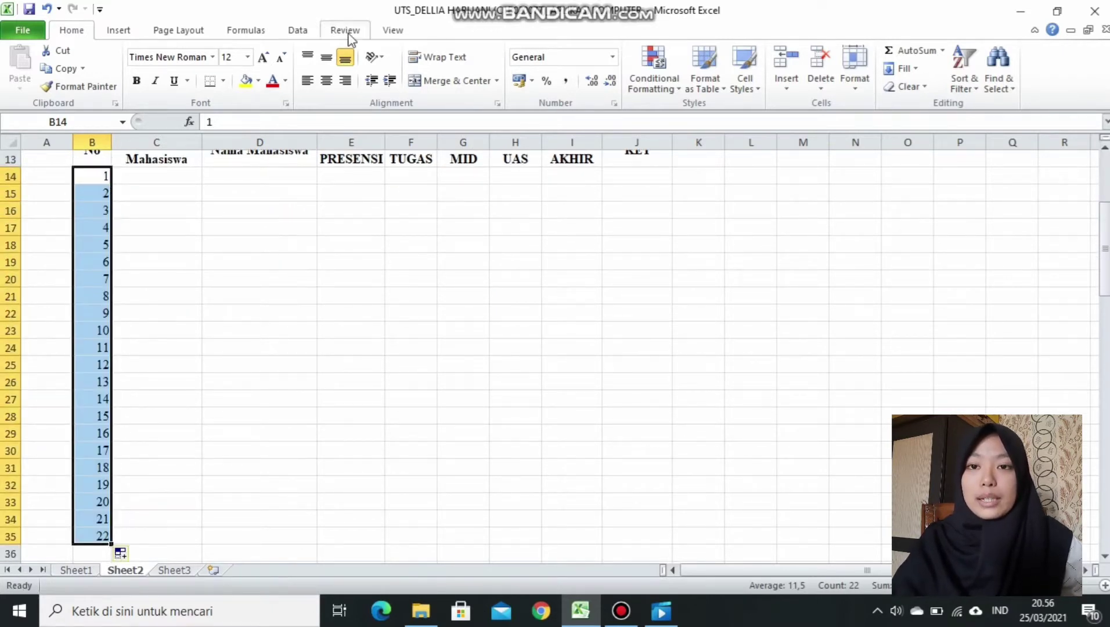
click(331, 58)
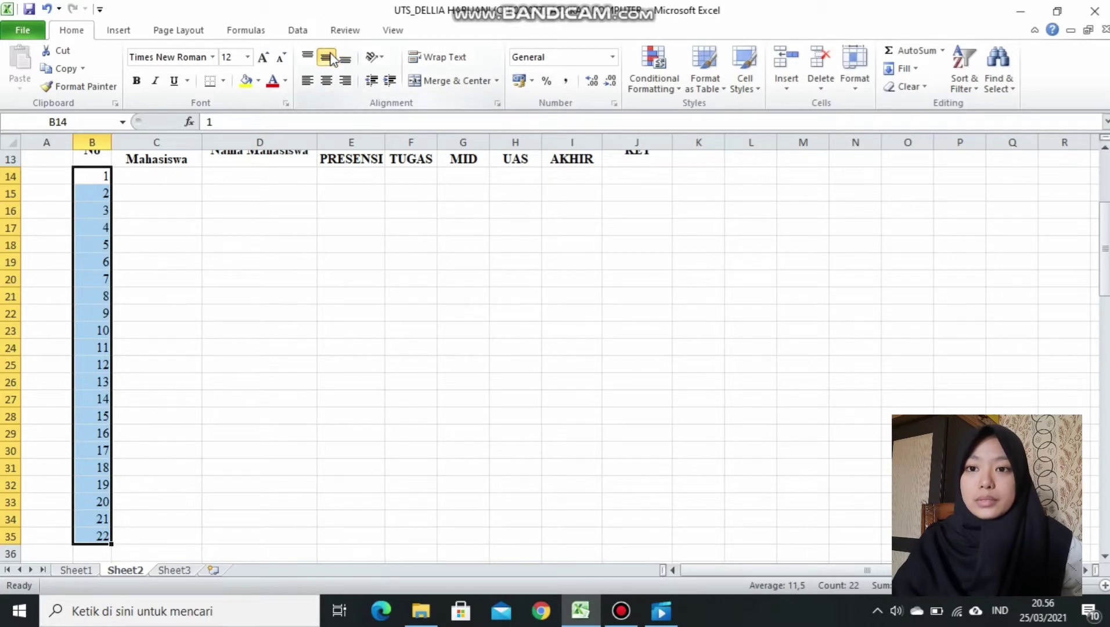
click(327, 81)
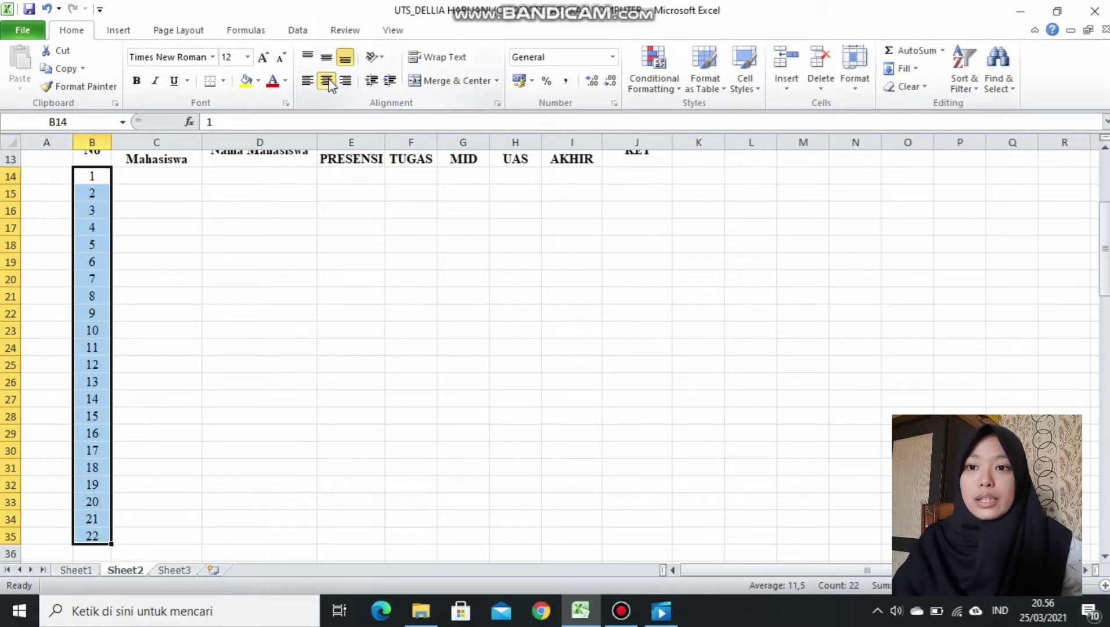
click(173, 176)
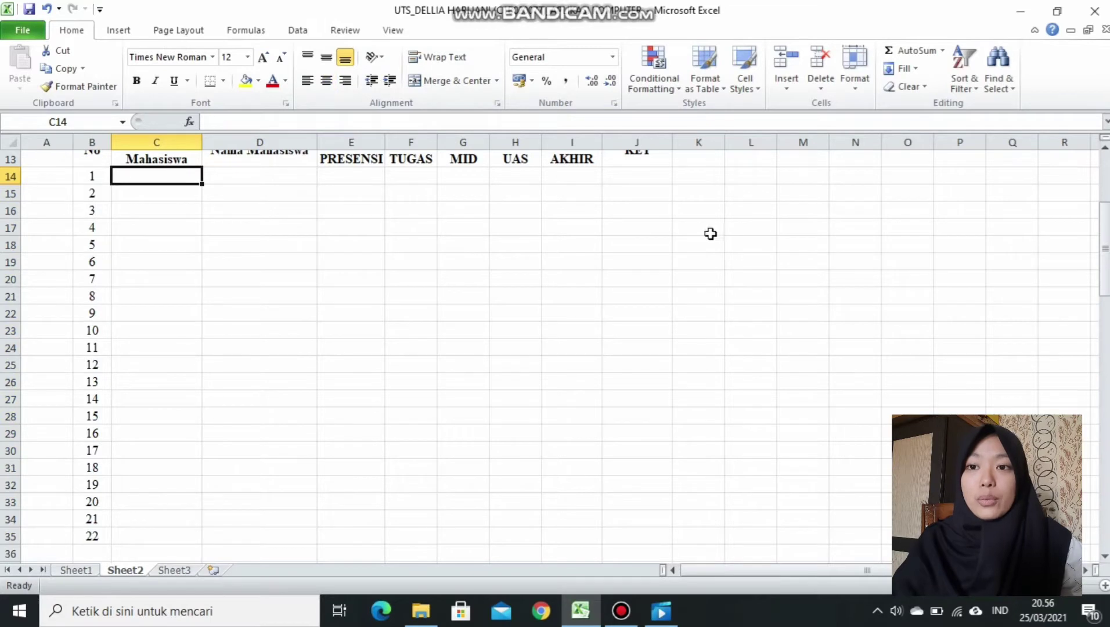
Fill C14:C35 with the 22 sequential student numbers and centre them.
drag(1104, 285, 1105, 275)
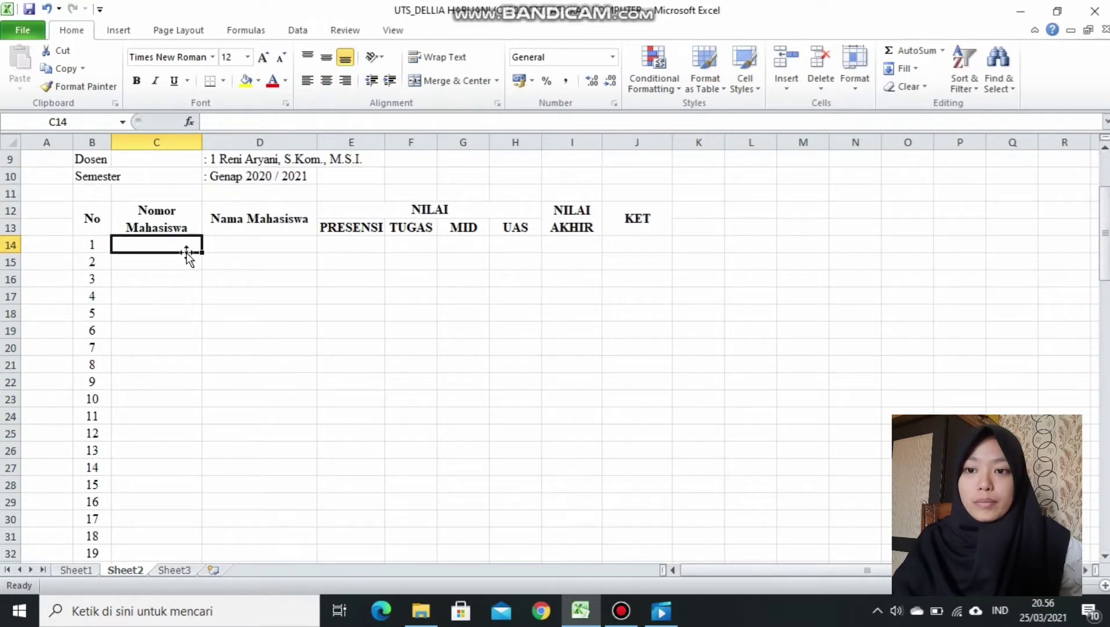
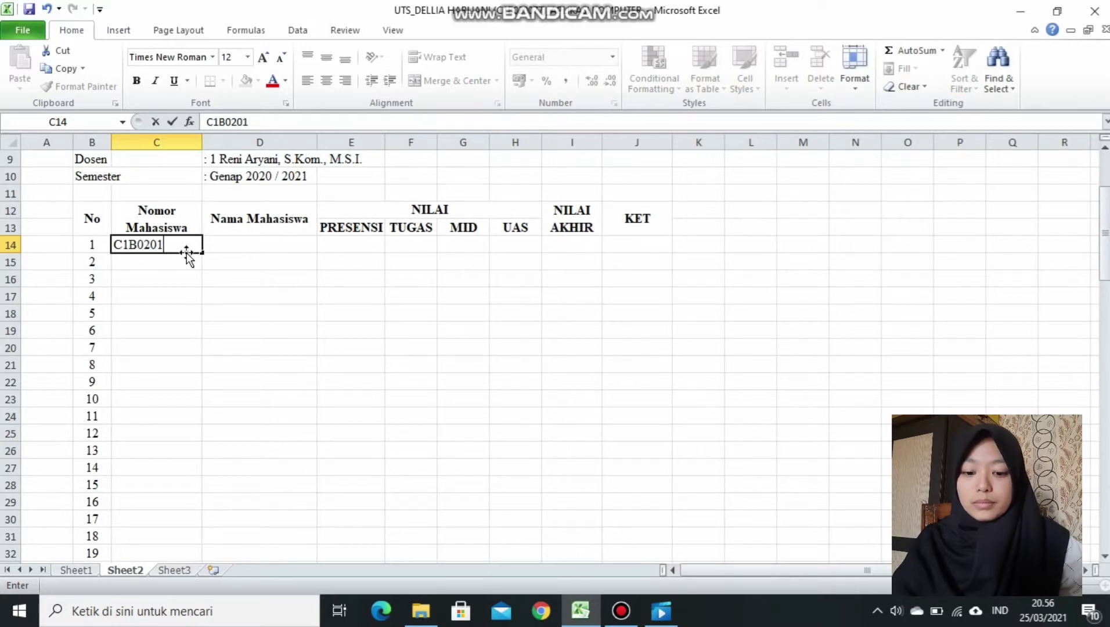
key(Return)
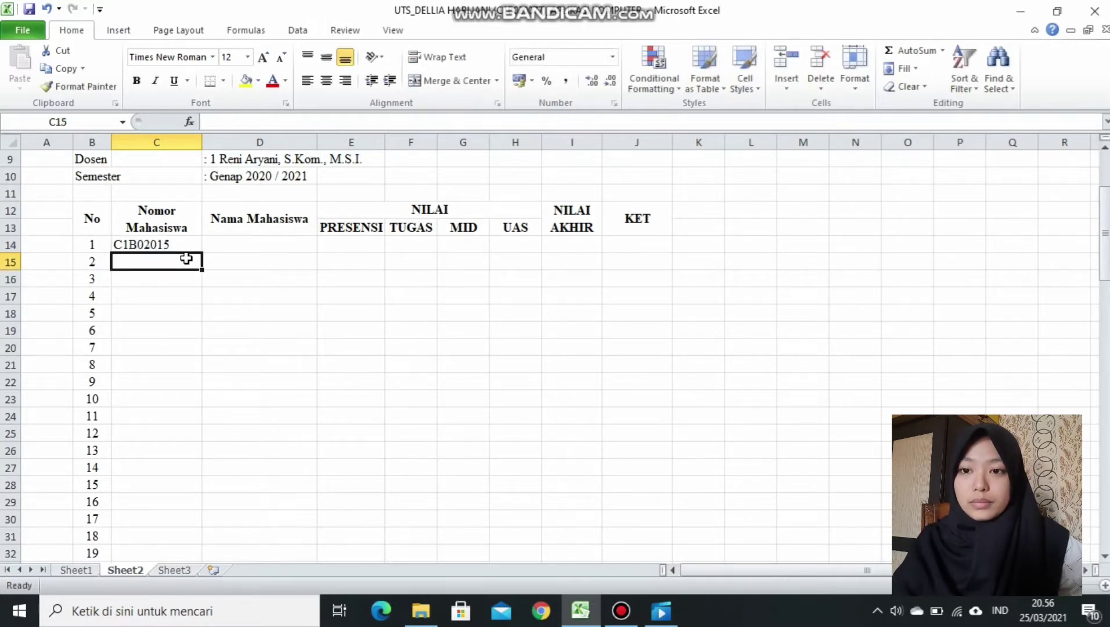
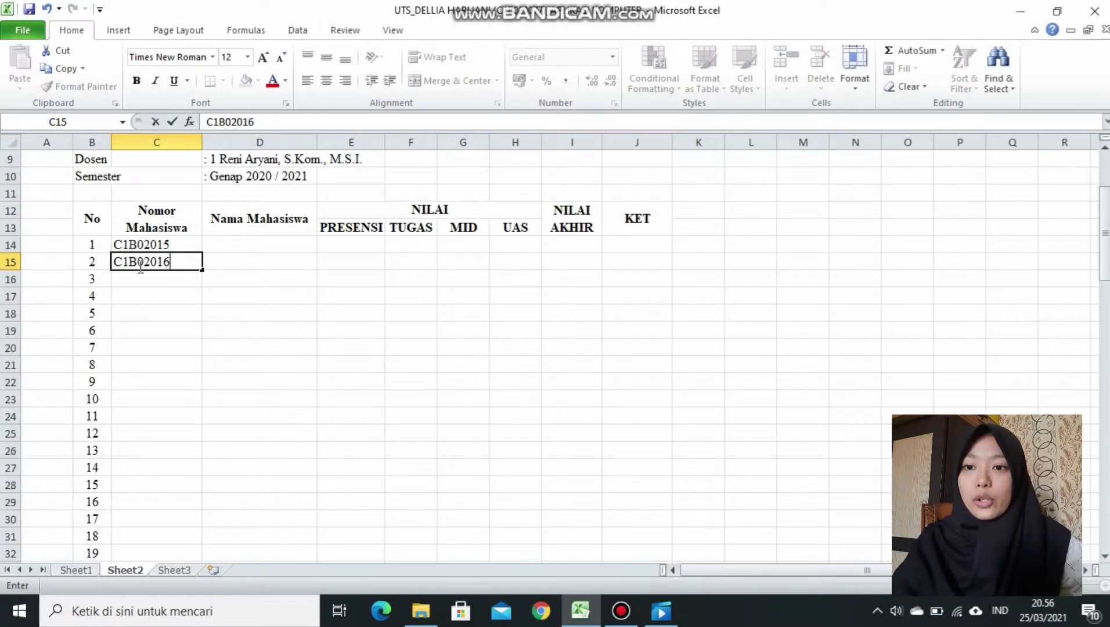
drag(115, 244, 194, 549)
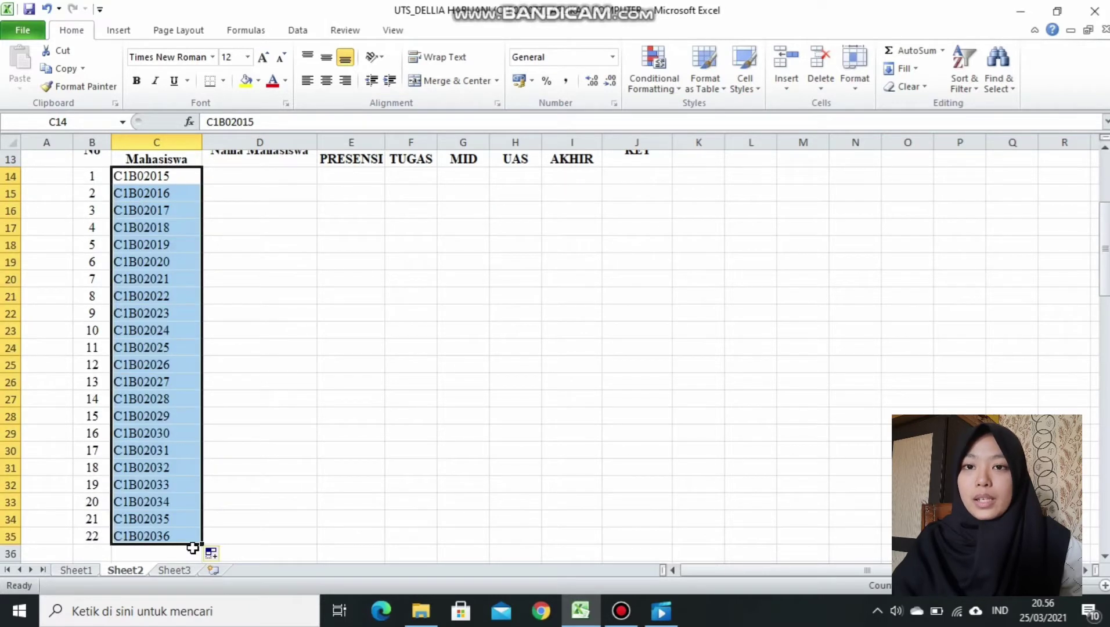
click(325, 83)
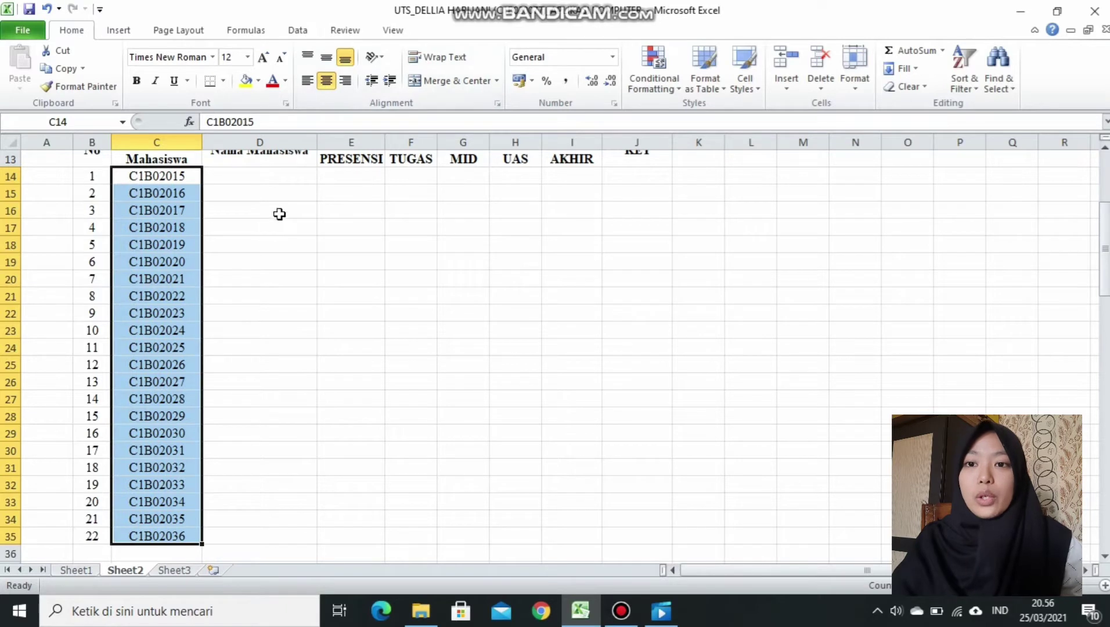
click(274, 176)
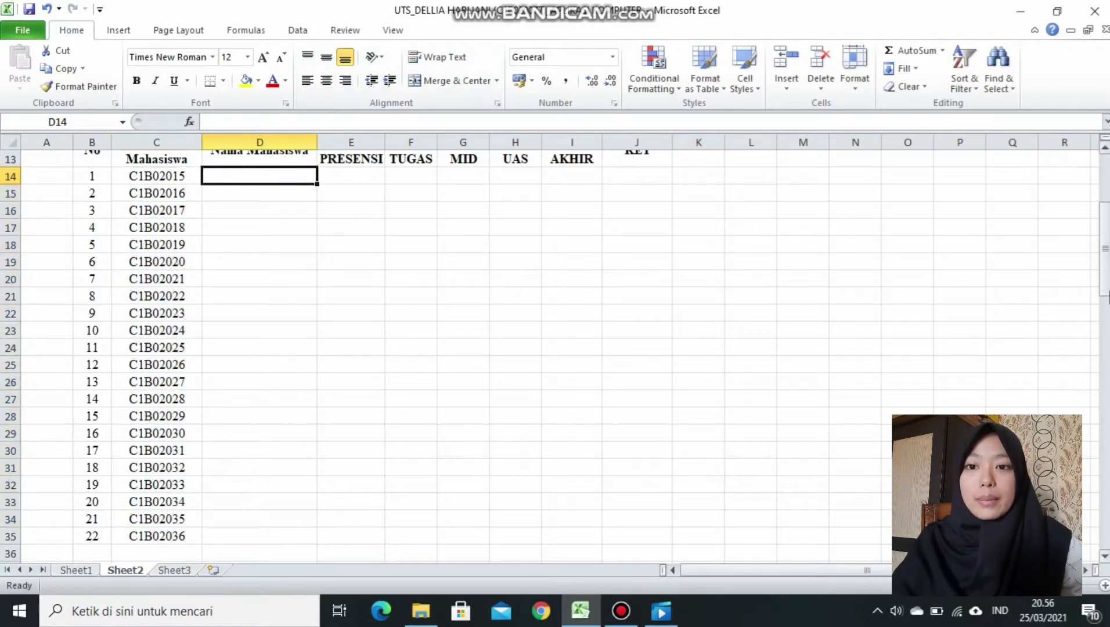
Enter the first group of student names down column D, from D14 to D24.
drag(1107, 284, 1106, 250)
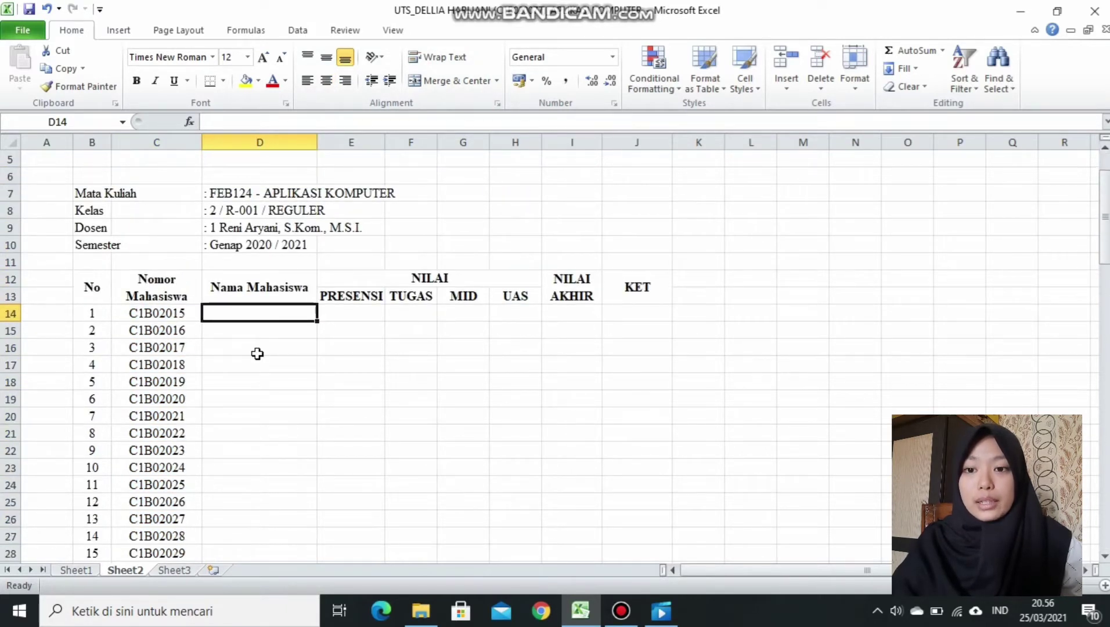
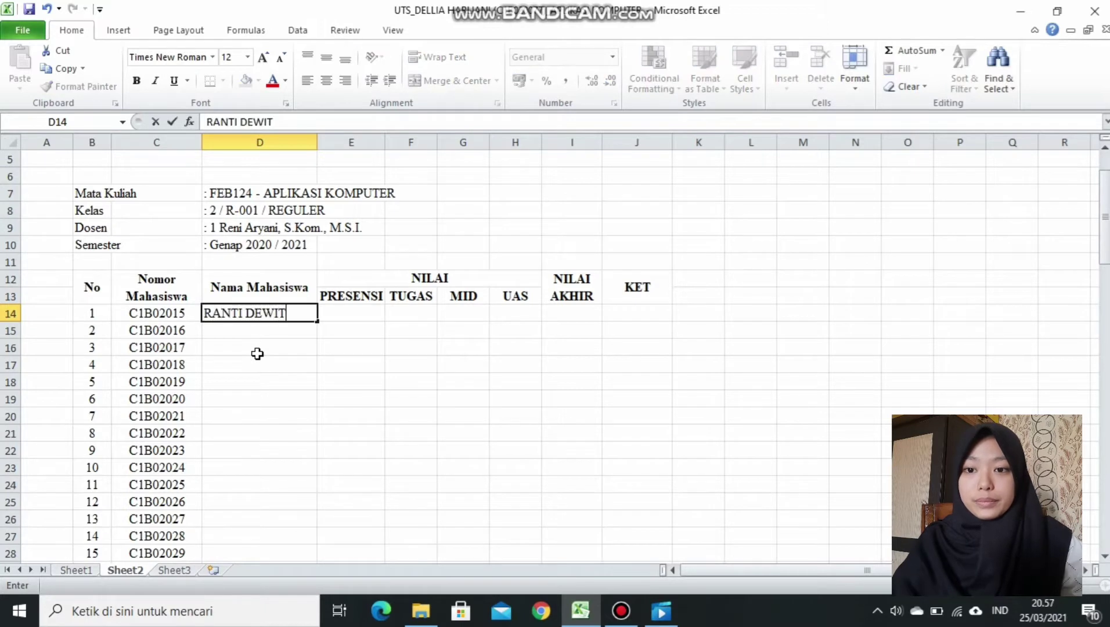
key(Return)
key(Return)
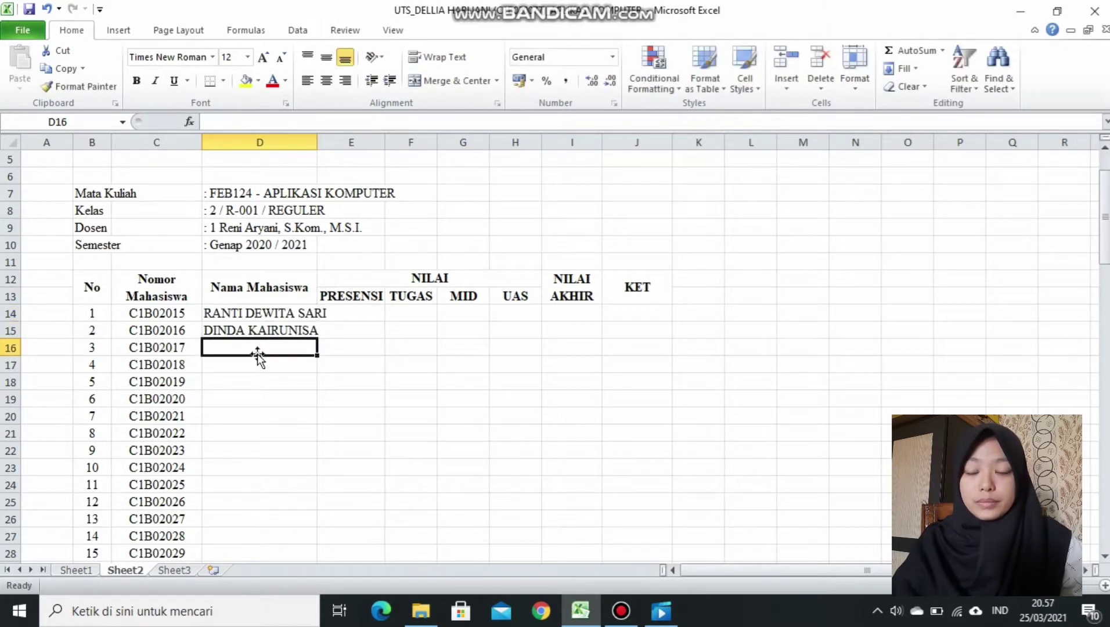
key(Return)
key(Return)
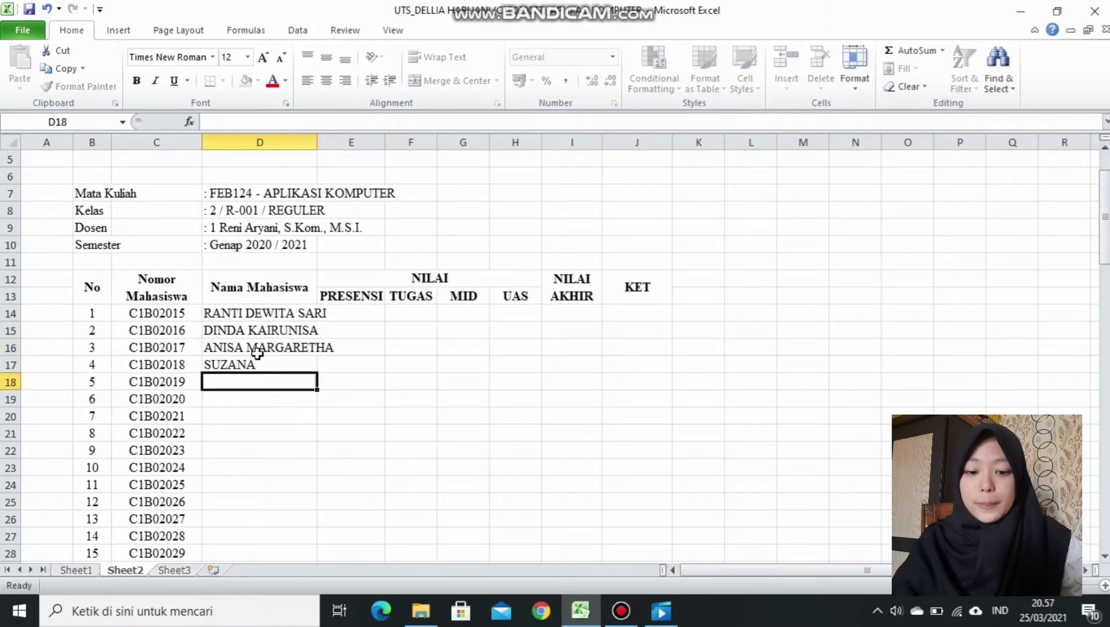
key(Return)
key(Return)
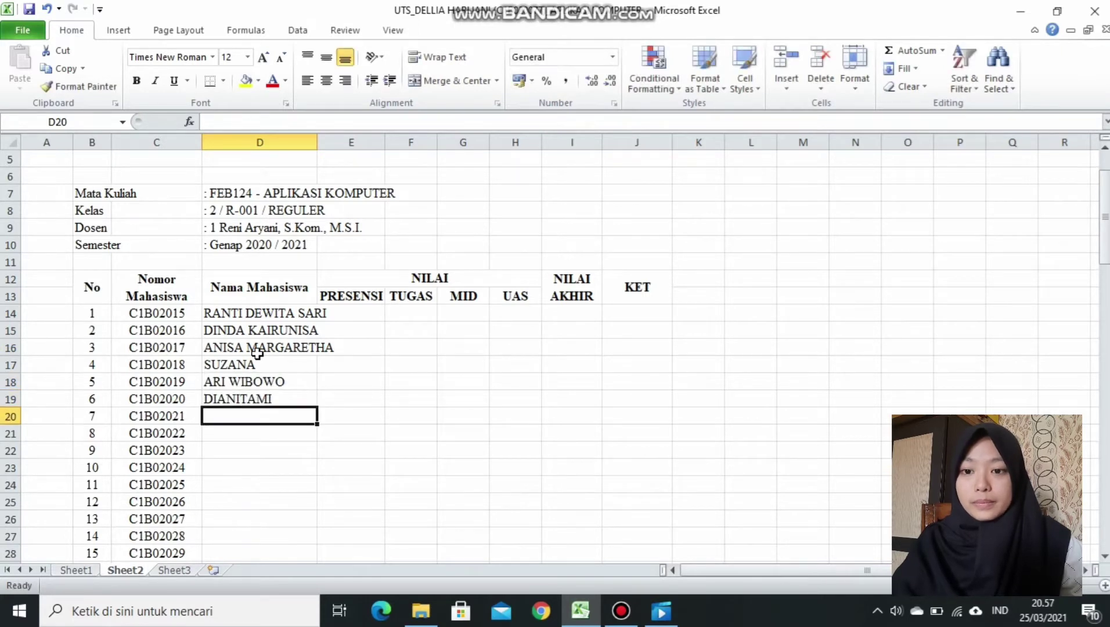
key(Return)
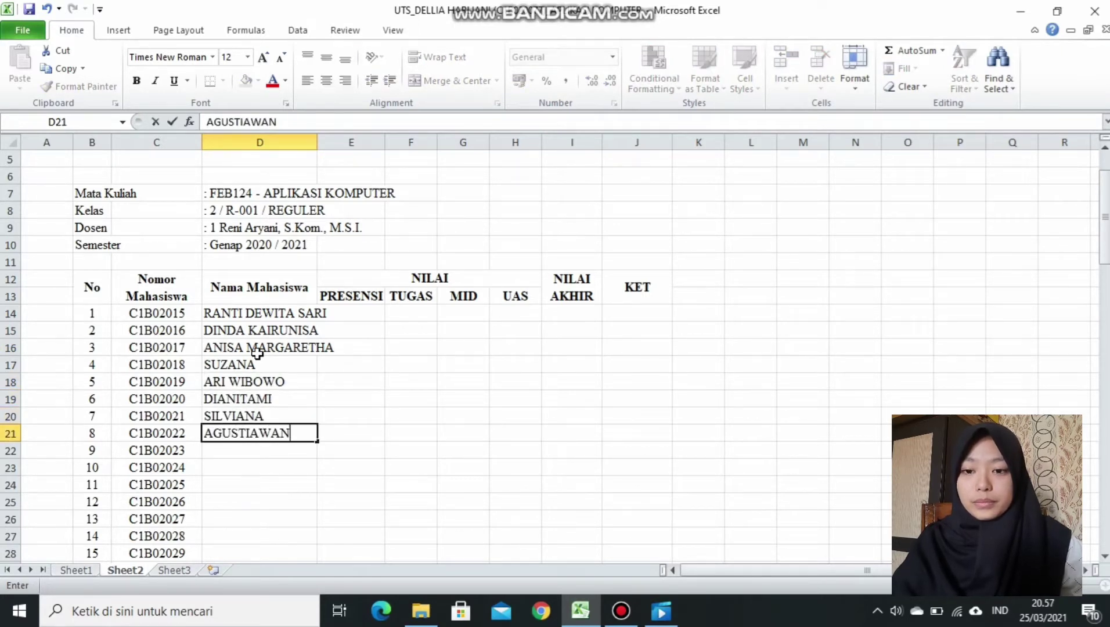
key(Return)
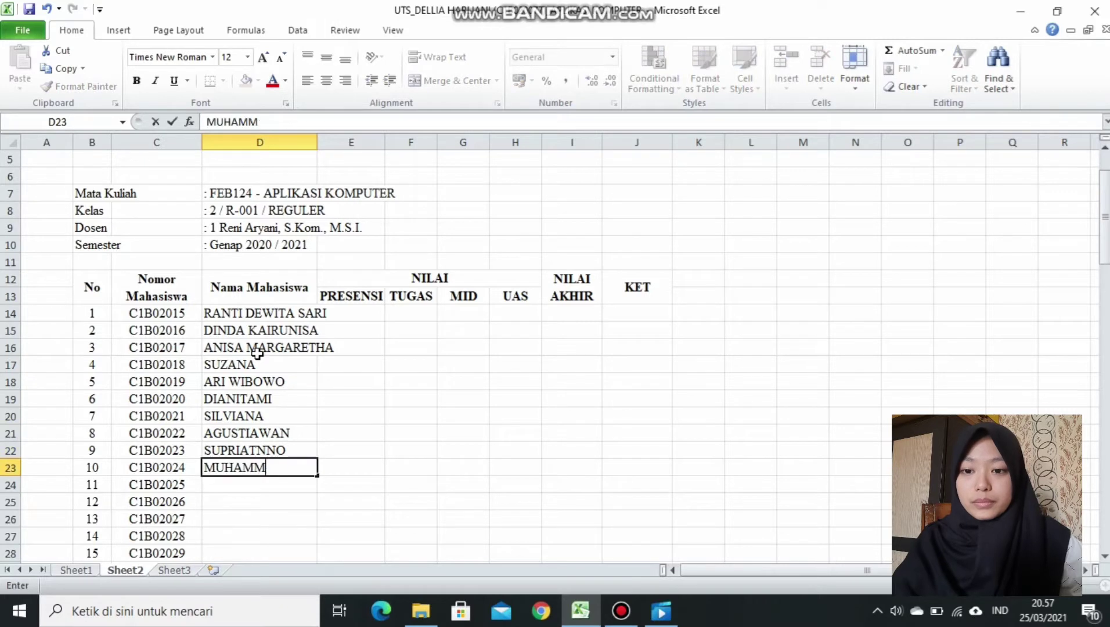
key(Return)
key(Return)
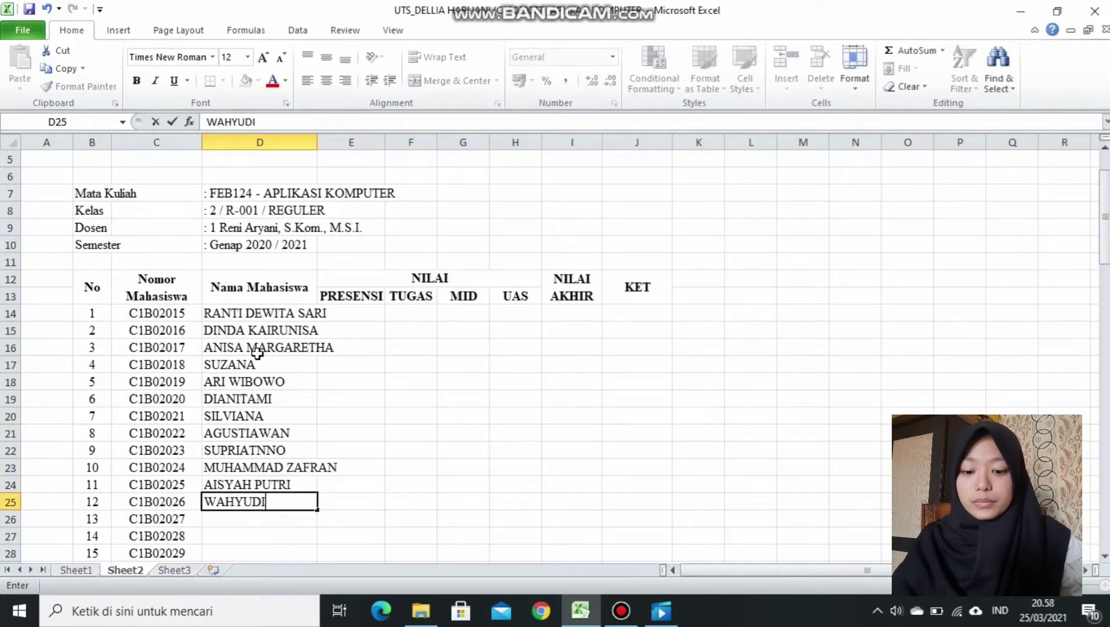
Enter the remaining student names into D25 through D35, correcting the entry in D27.
key(Return)
key(Return)
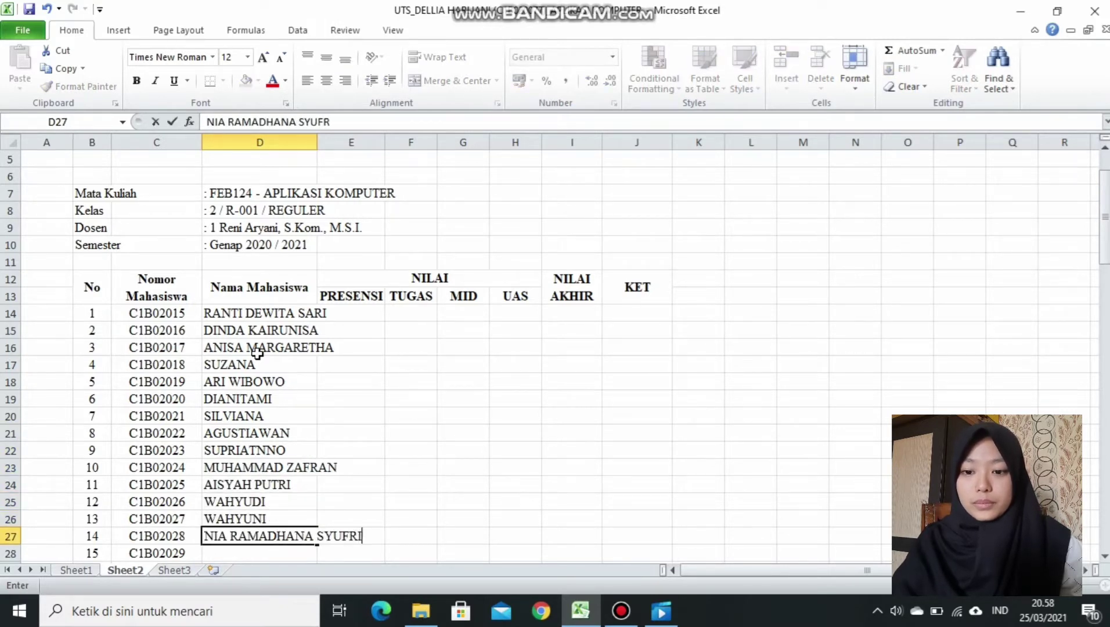
key(Return)
key(Return)
key(Return)
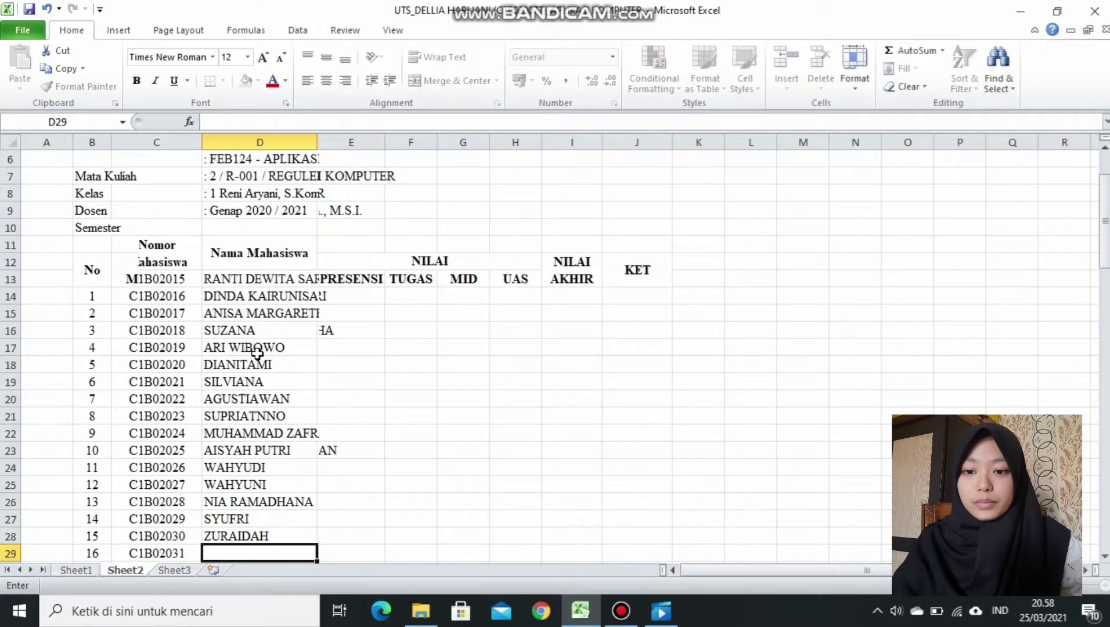
key(Return)
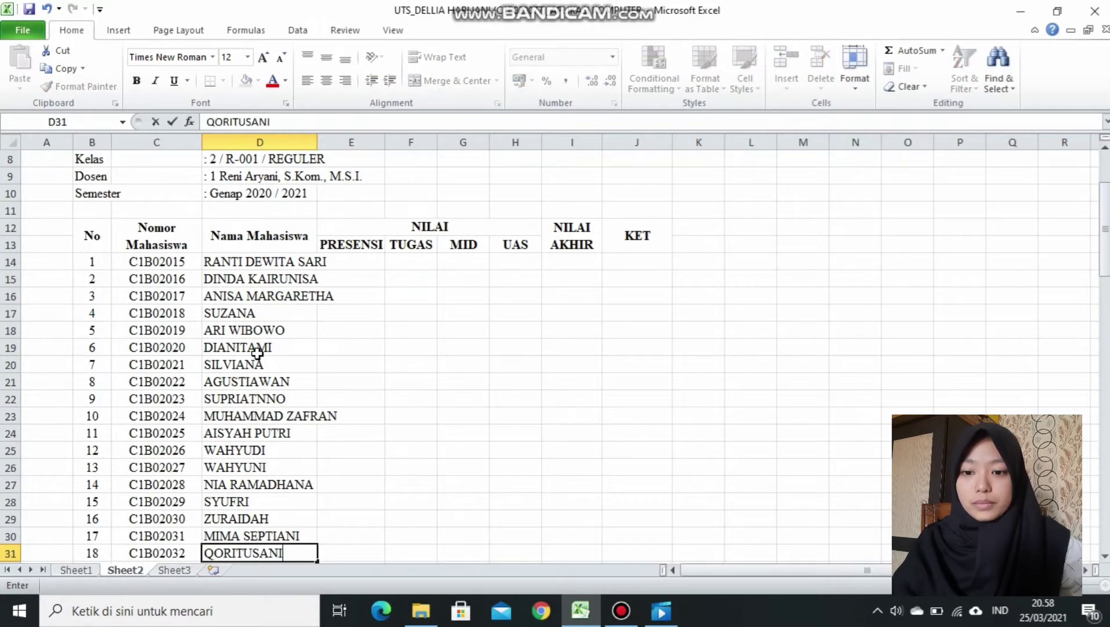
key(Return)
key(Return)
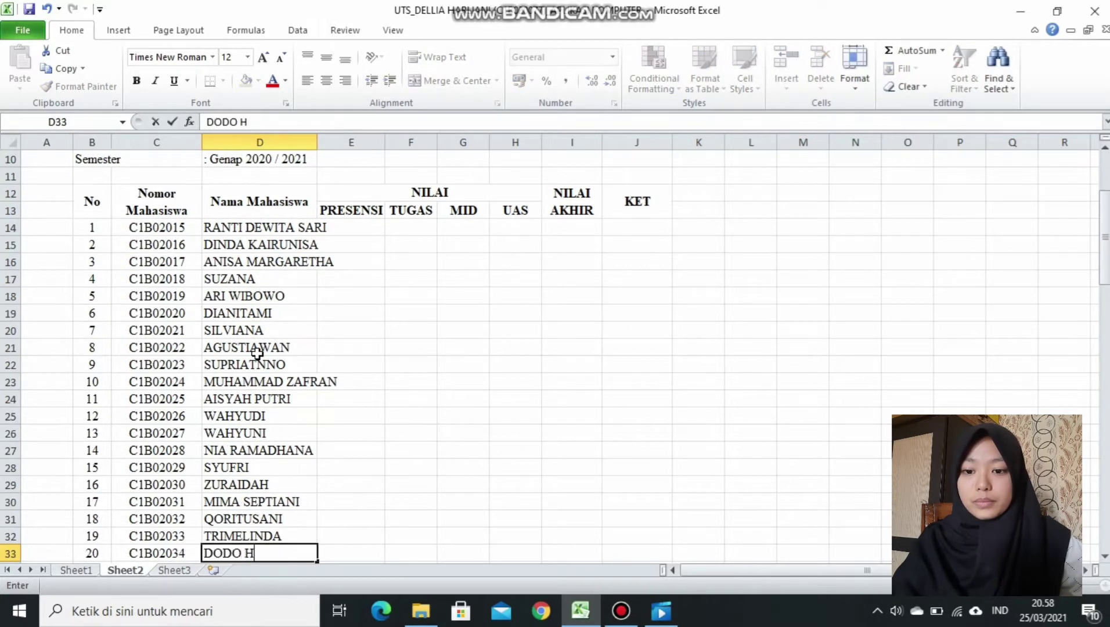
key(Return)
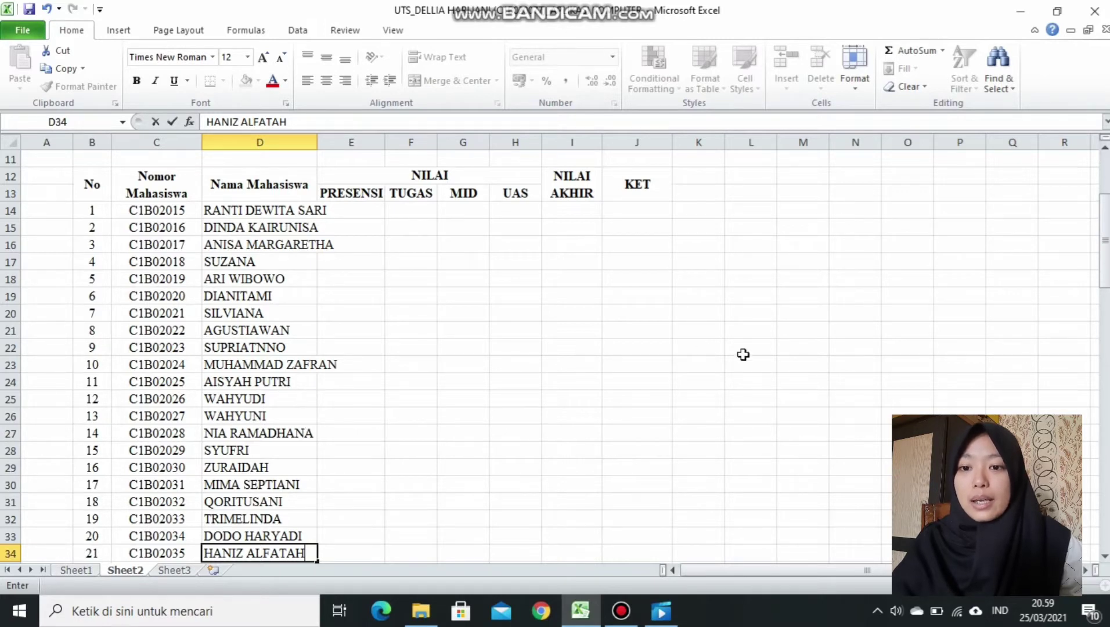
Insert a shifted-down cell at D25, enter the missing student's name, and widen column D.
right_click(271, 399)
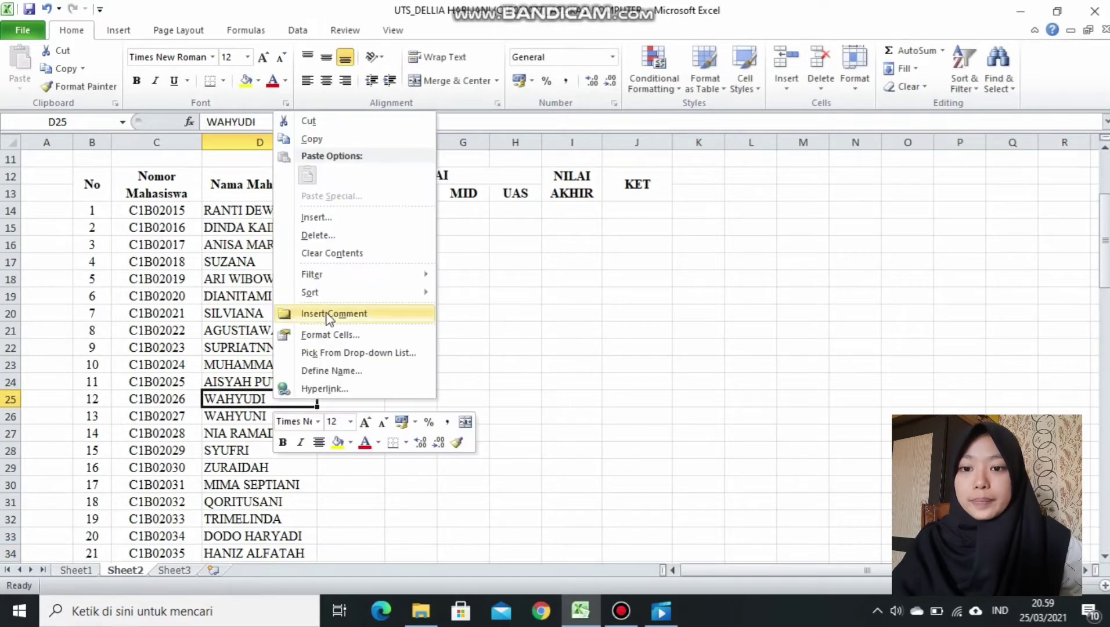
click(362, 225)
click(340, 260)
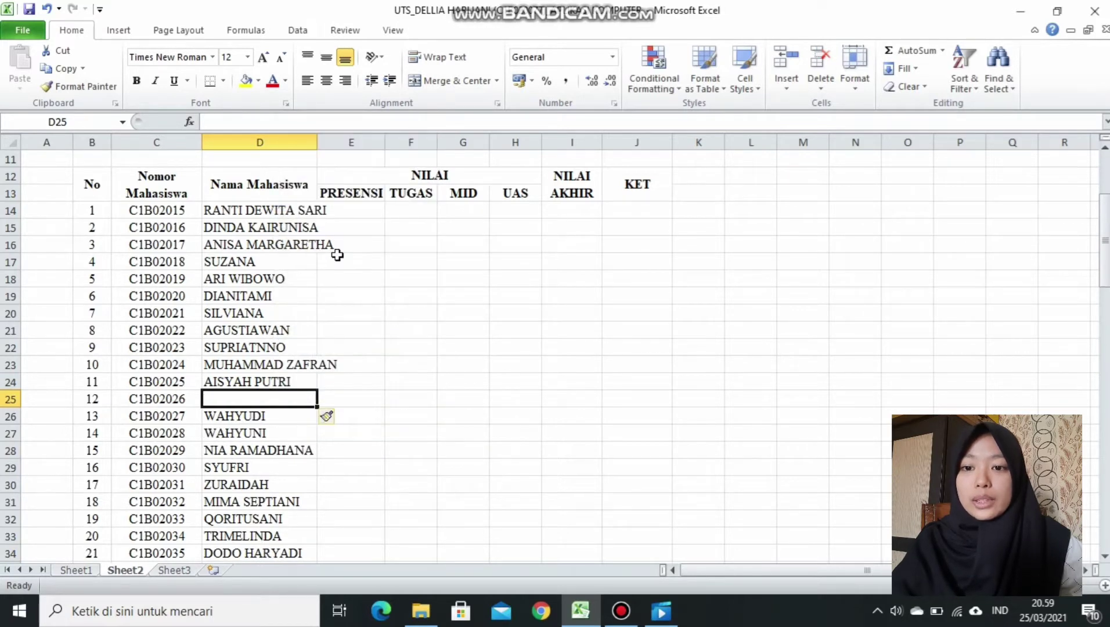
text(FALISHA)
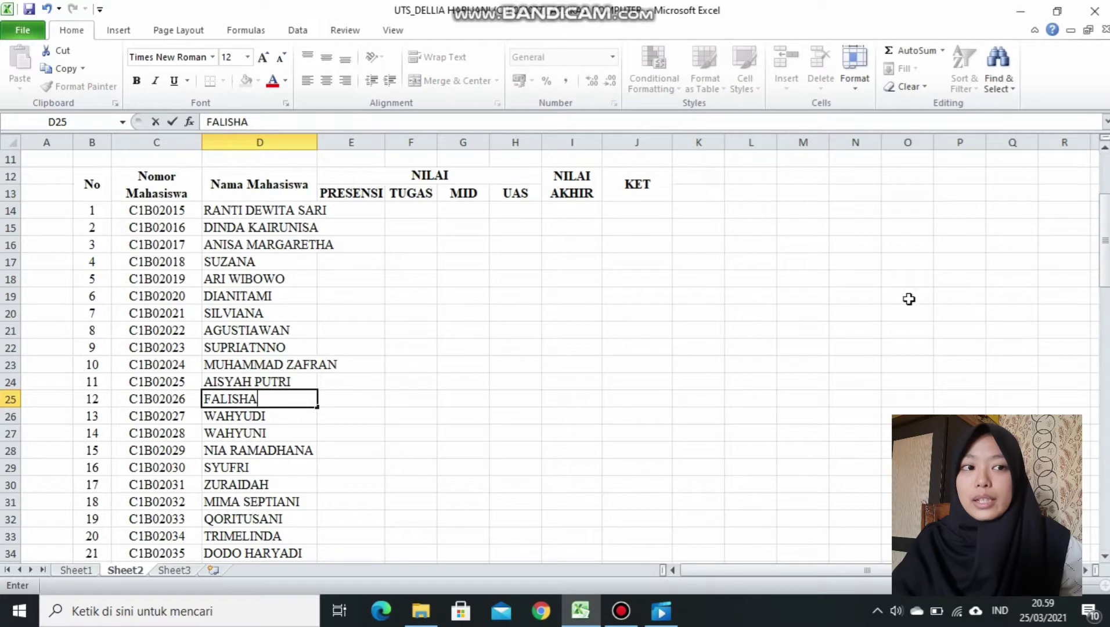
mouse_move(1097, 283)
mouse_down()
mouse_move(1097, 298)
mouse_move(1097, 283)
mouse_up()
click(462, 278)
drag(317, 141, 349, 141)
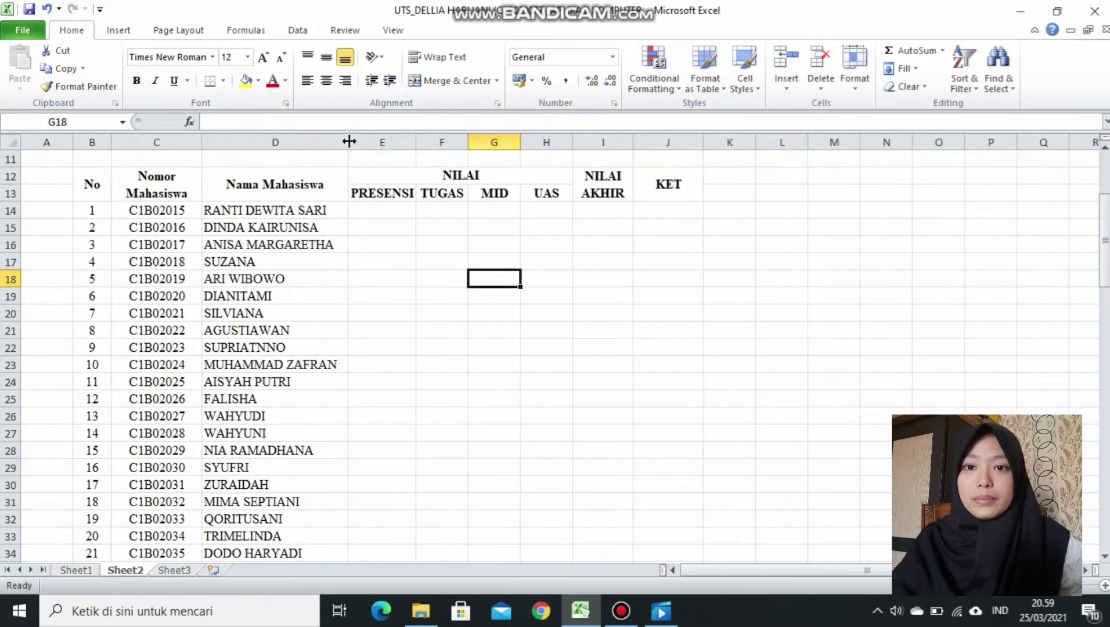
Fill E14:E22 with 100%, put 87,50% in E23, and 100% in E24:E26.
click(388, 211)
text(100)
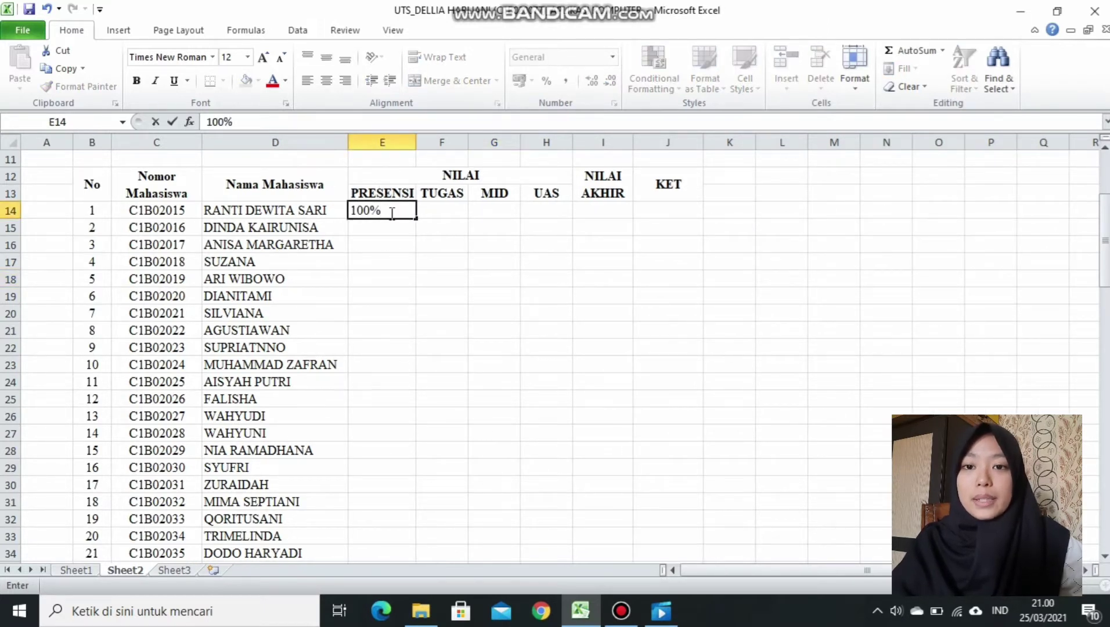
drag(415, 220, 409, 355)
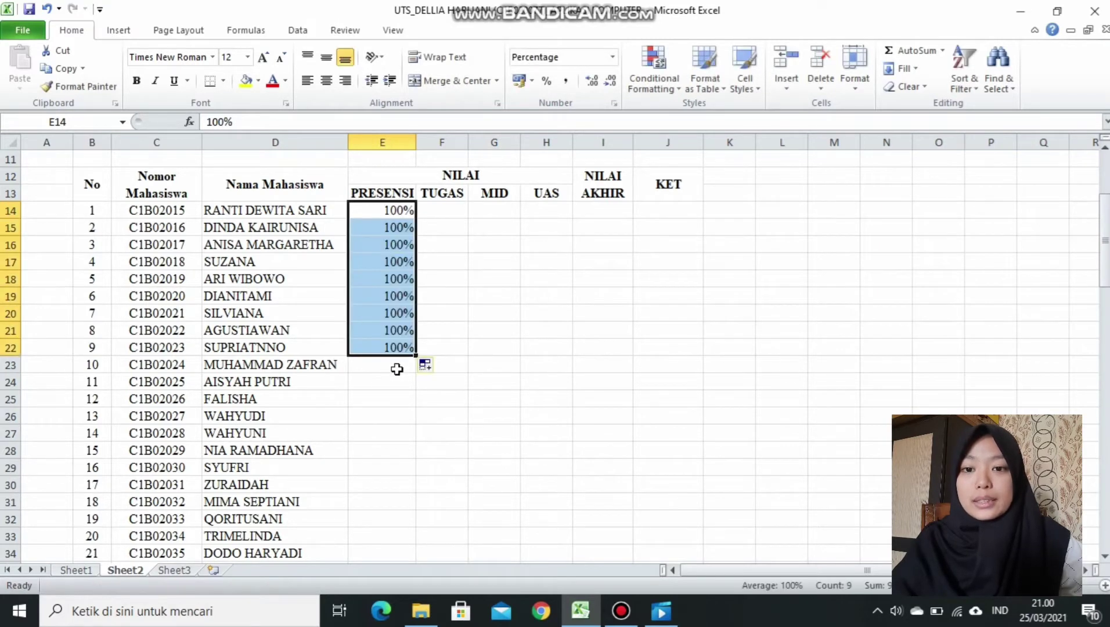
click(396, 369)
text(87,5)
key(Return)
text(100)
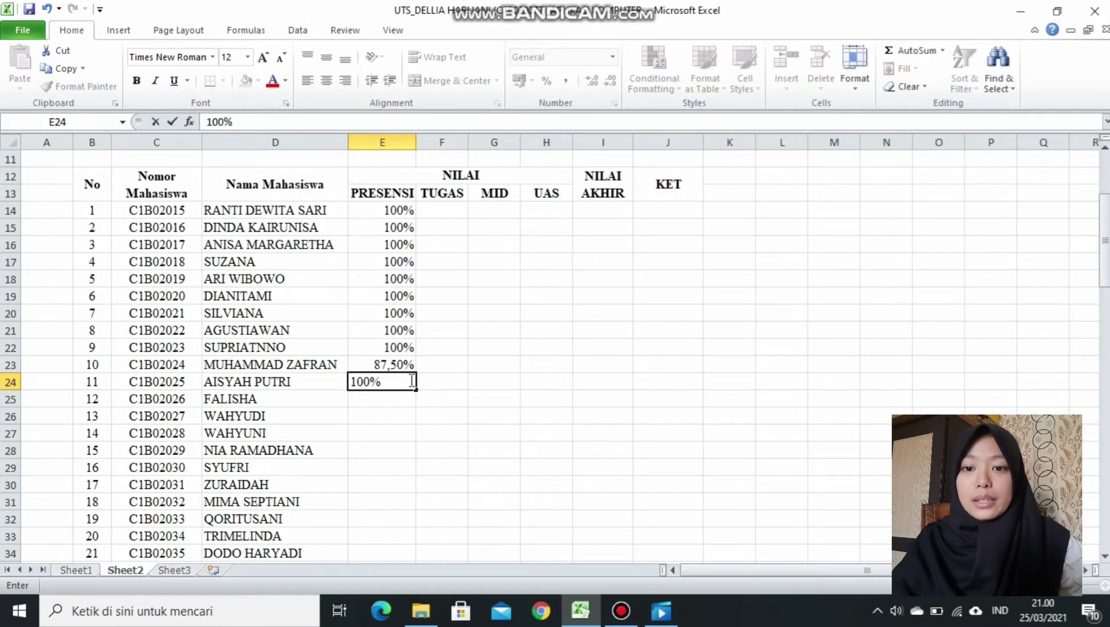
key(ctrl+Return)
drag(416, 389, 419, 425)
Enter 97,50% in E27 and 87,50% in E28:E29.
click(364, 434)
text(97,50%)
key(Return)
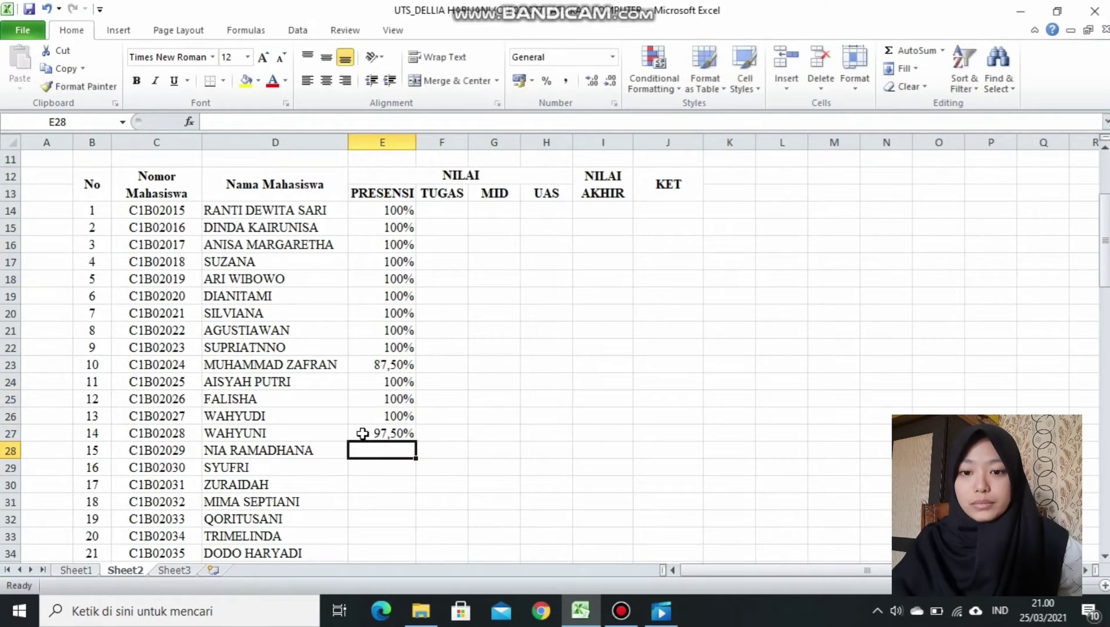
text(87,5%)
key(ctrl+Return)
drag(414, 458, 417, 475)
Enter 97,50% in E30, 100% in E31:E34, and 87,50% in E35.
click(389, 486)
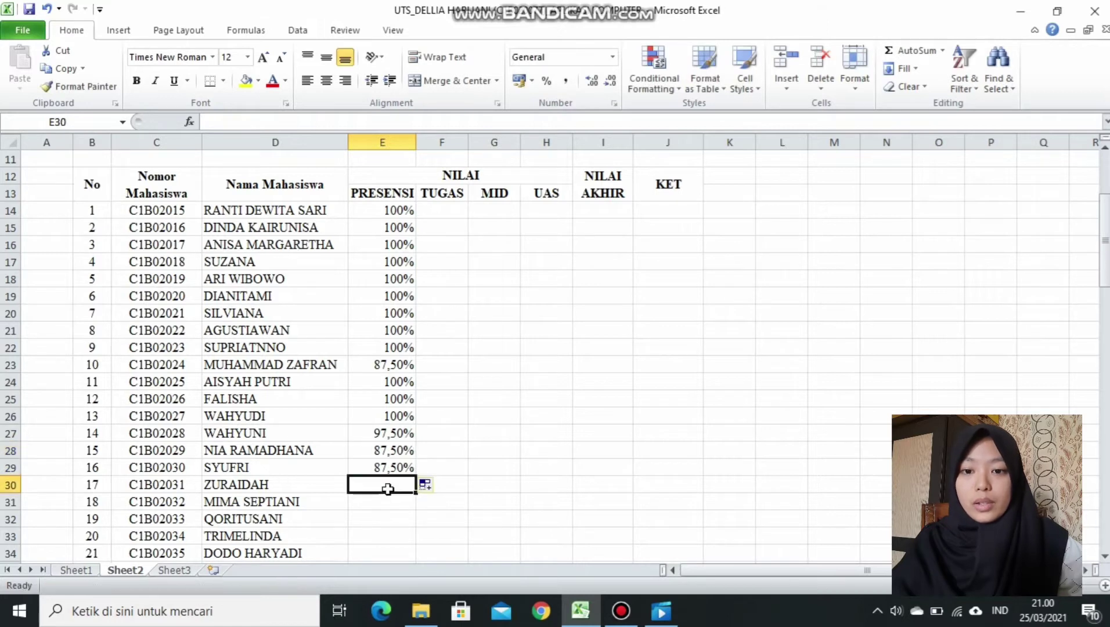
text(97,50%)
key(Return)
text(19)
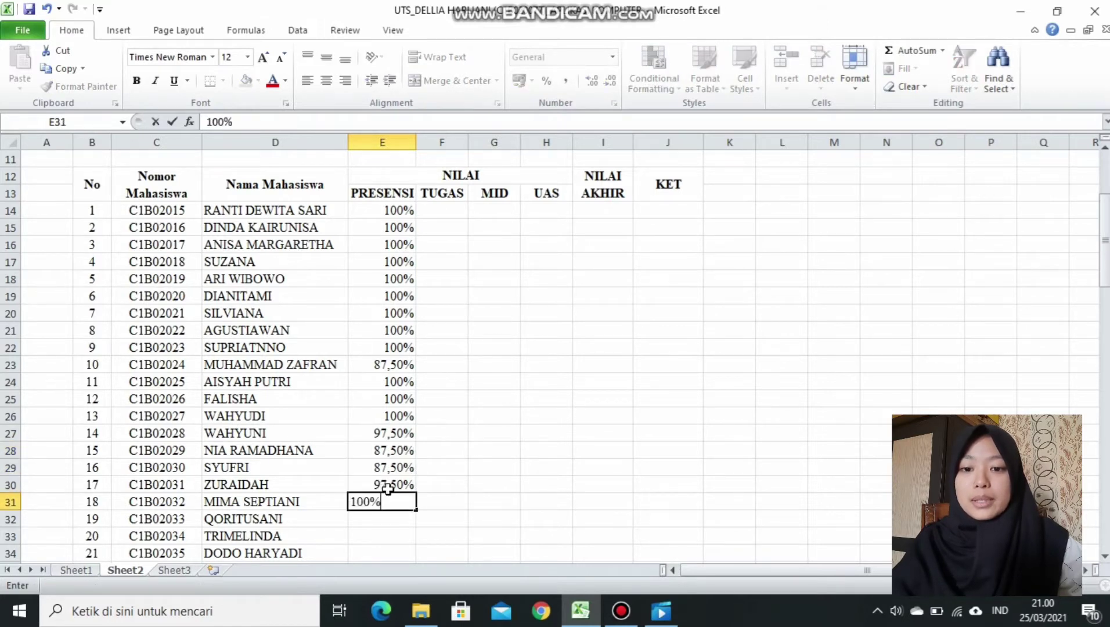
key(Return)
click(407, 504)
mouse_move(416, 510)
mouse_down()
mouse_move(415, 553)
mouse_move(409, 525)
mouse_up()
click(394, 540)
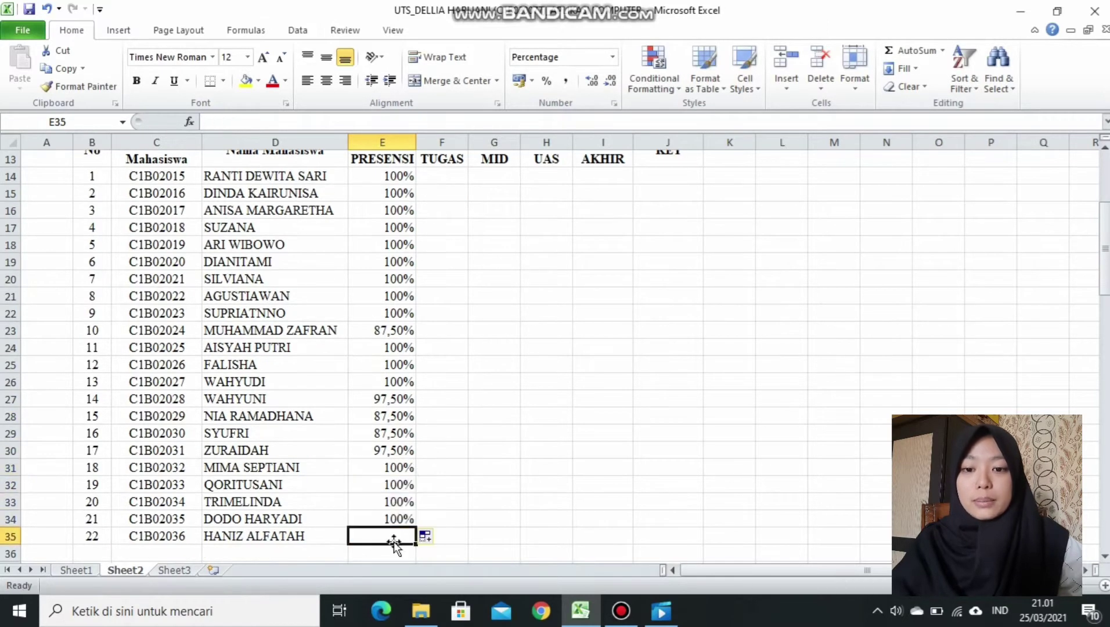
text(87,50%)
key(Return)
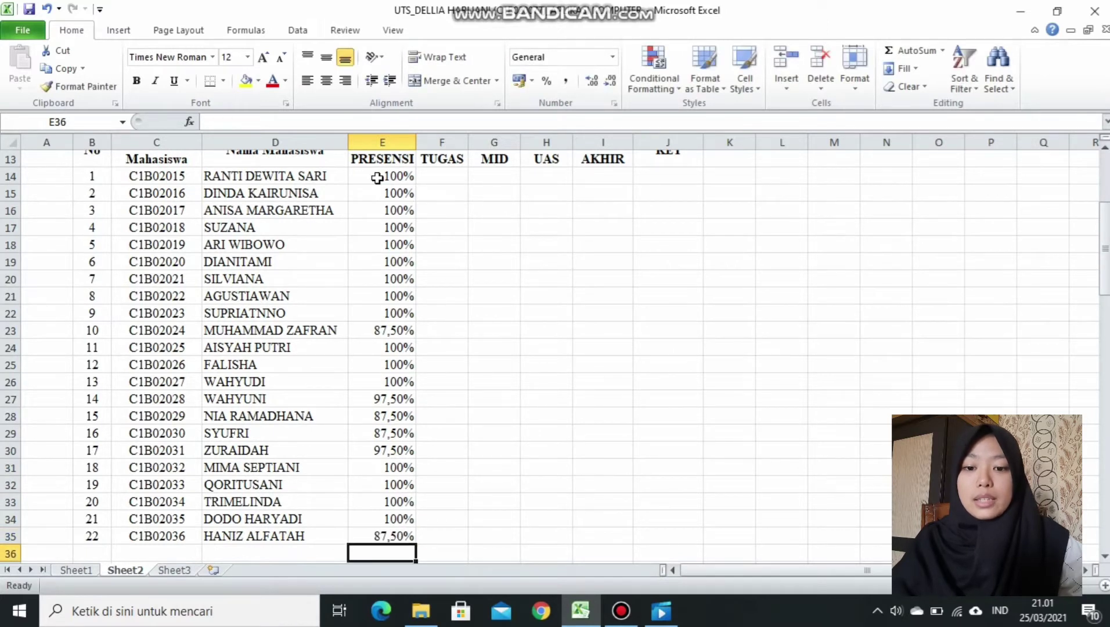
Centre the attendance percentages in E14:E35.
drag(377, 178, 391, 531)
click(325, 83)
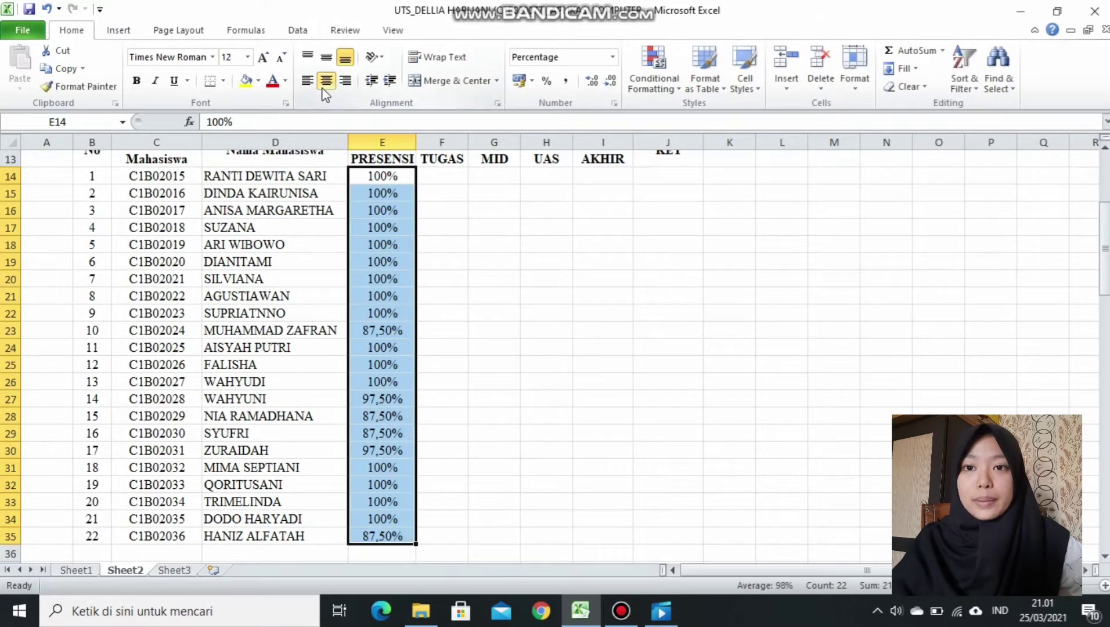
click(434, 172)
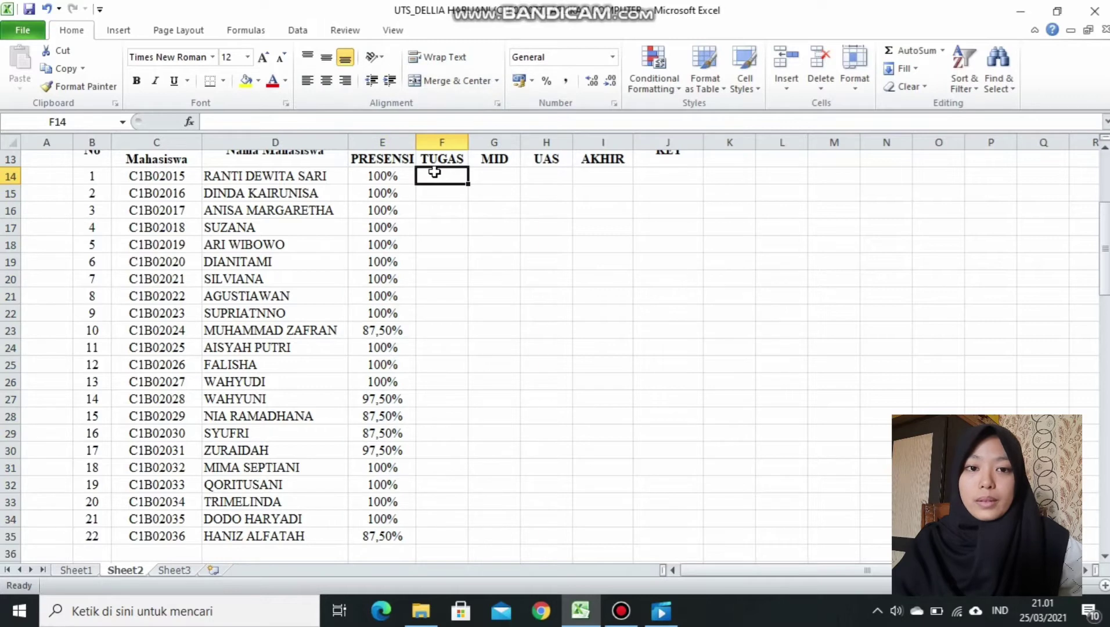
Enter TUGAS scores 80, 80, 85, 78, 80, 90, 80, 70, 78 from F14 to F22.
text(80)
key(Return)
text(80)
key(Return)
text(85)
key(Return)
text(78)
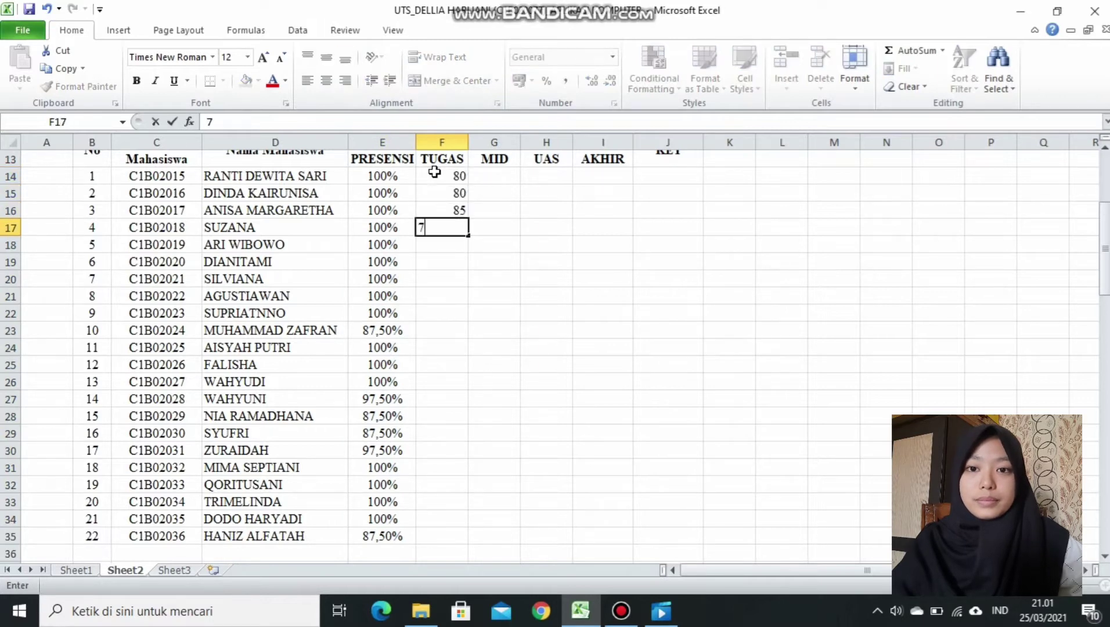
key(Return)
text(80)
key(Return)
text(90)
key(Return)
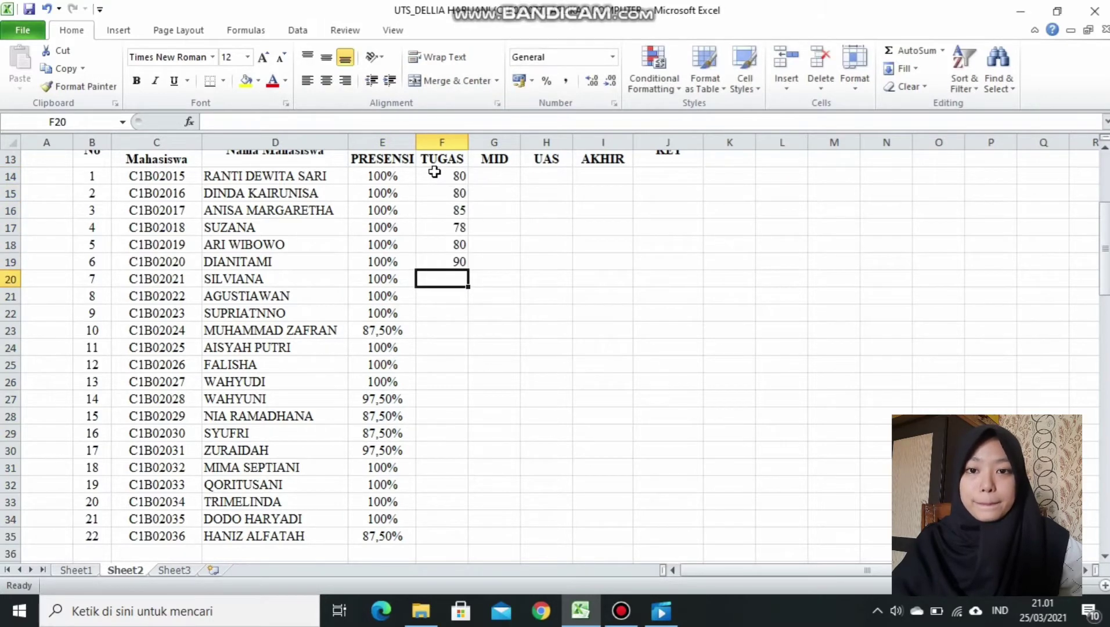
text(80)
key(Return)
text(70)
key(Return)
text(78)
key(Return)
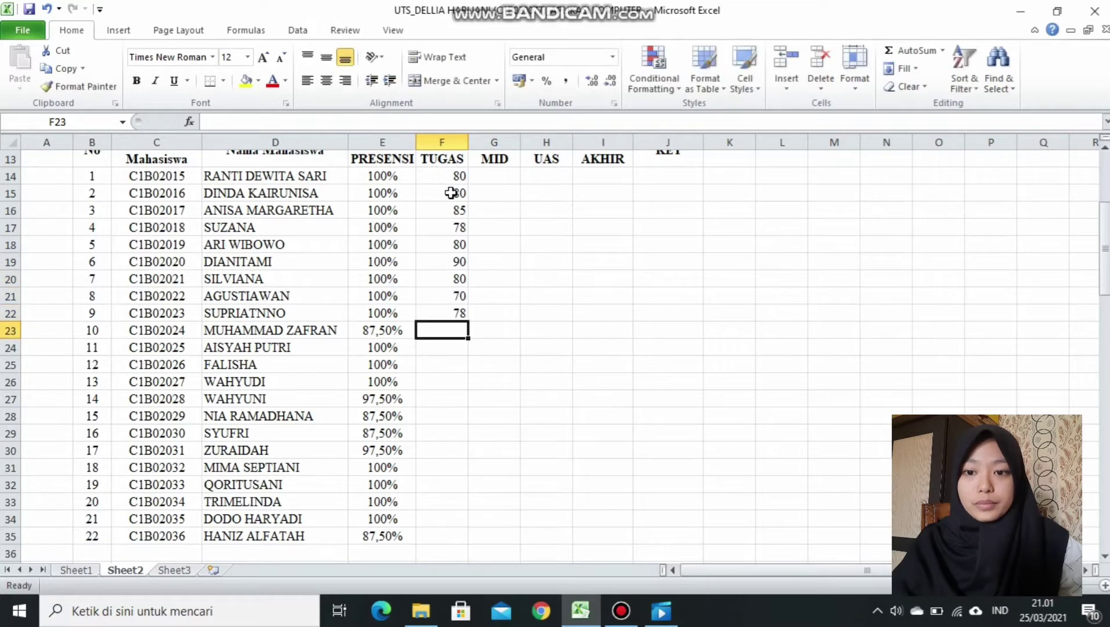
Enter the remaining TUGAS scores 70, 88, 80, 80, 65, 60, 95, 94, 96, 97, 80, leaving F23 and F29 blank.
key(Return)
text(70)
key(Return)
text(88)
key(Return)
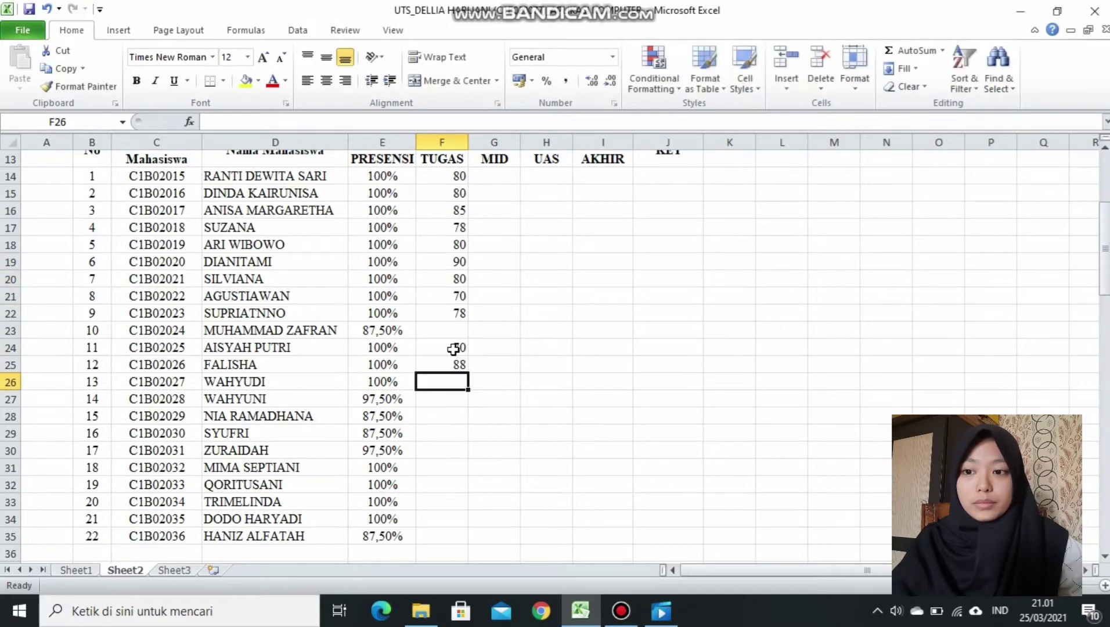
text(80)
key(Return)
text(80)
key(Return)
text(65)
key(Return)
key(Return)
text(60)
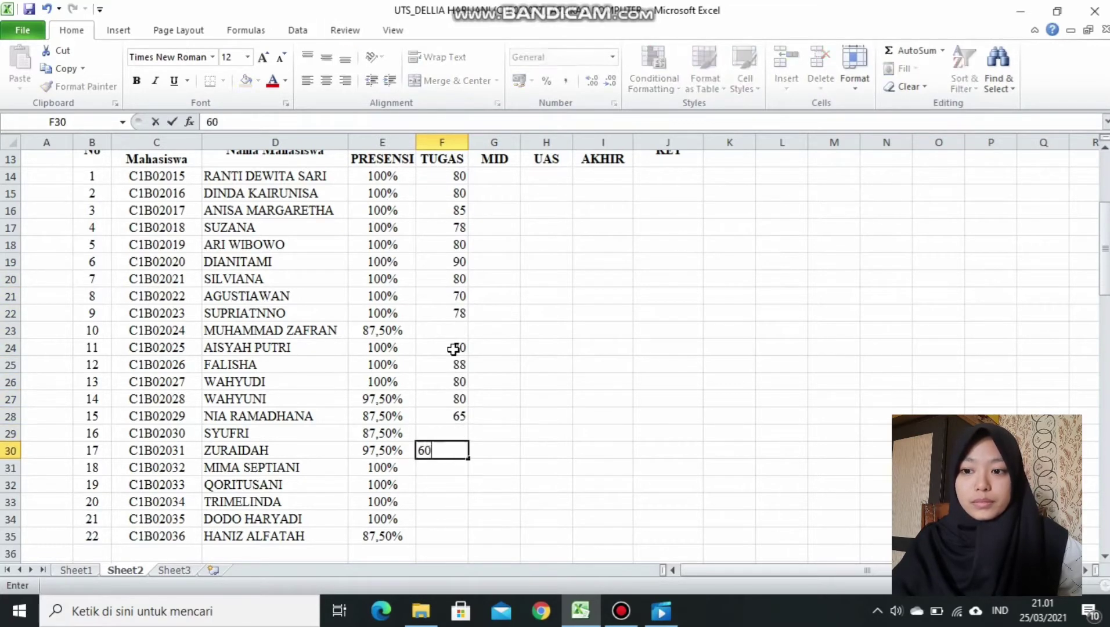
key(Return)
text(95)
key(Return)
text(94)
key(Return)
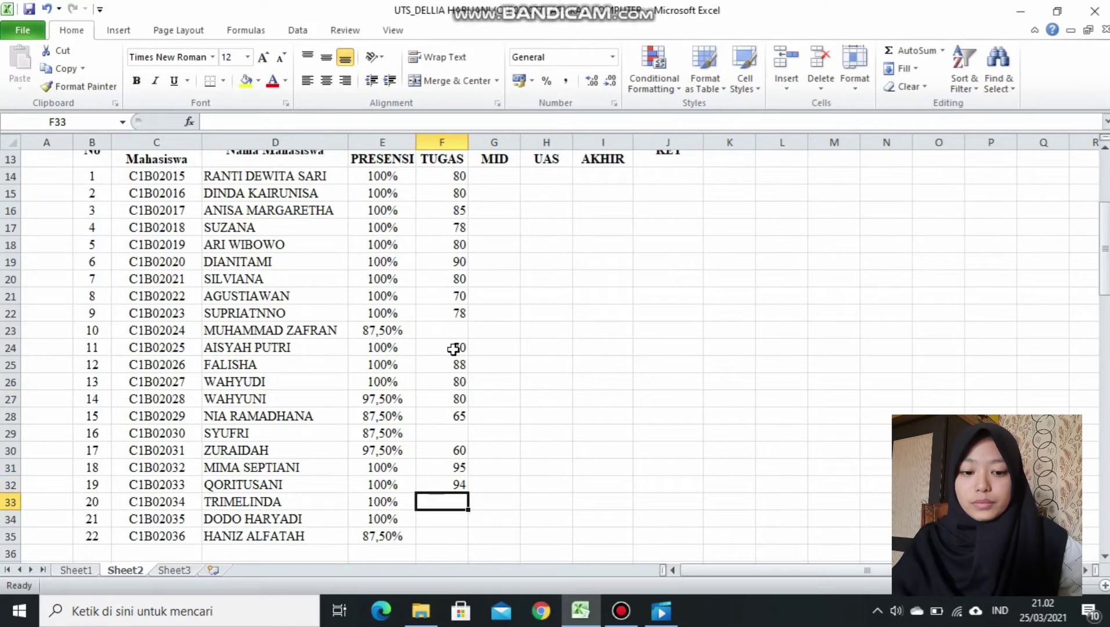
text(96)
key(Return)
text(97)
key(Return)
text(80)
key(Return)
click(486, 174)
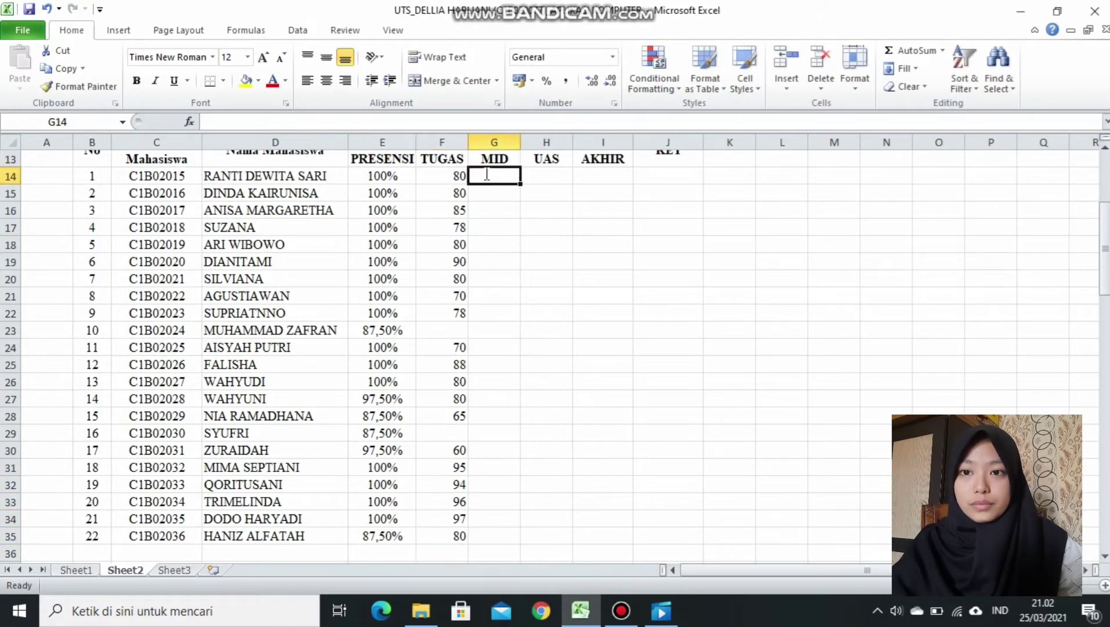
Enter the 21 MID scores down column G from G14 (80, 90, 88, 87, 67 … 80).
text(80)
key(Return)
text(90)
key(Return)
text(88)
key(Return)
text(87)
key(Return)
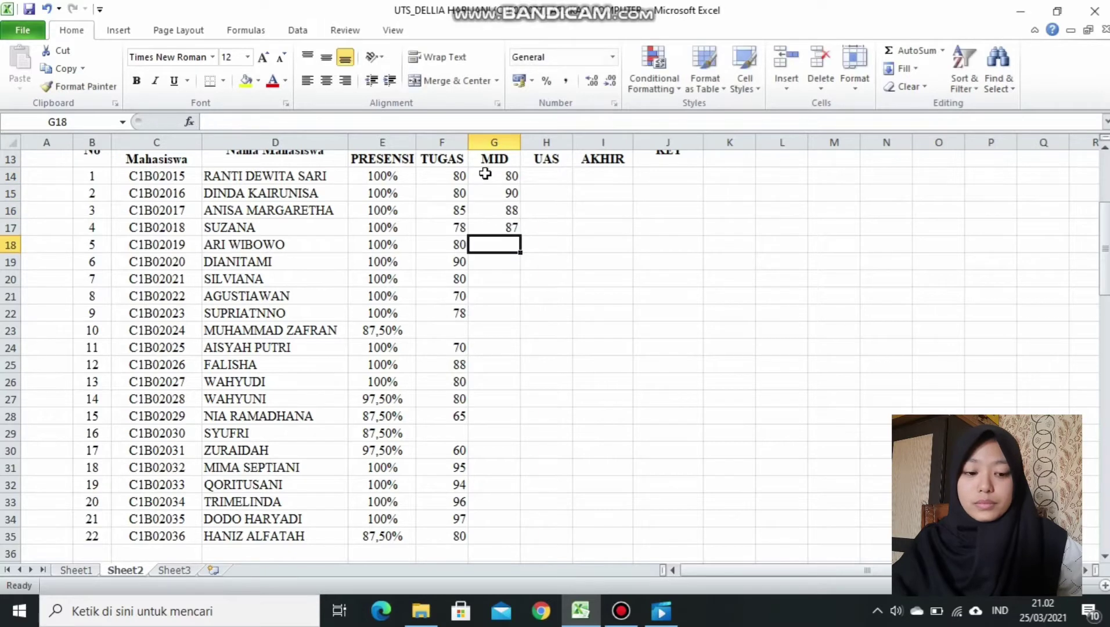
text(67)
key(Return)
text(78)
key(Return)
text(88)
key(Return)
text(78)
key(Return)
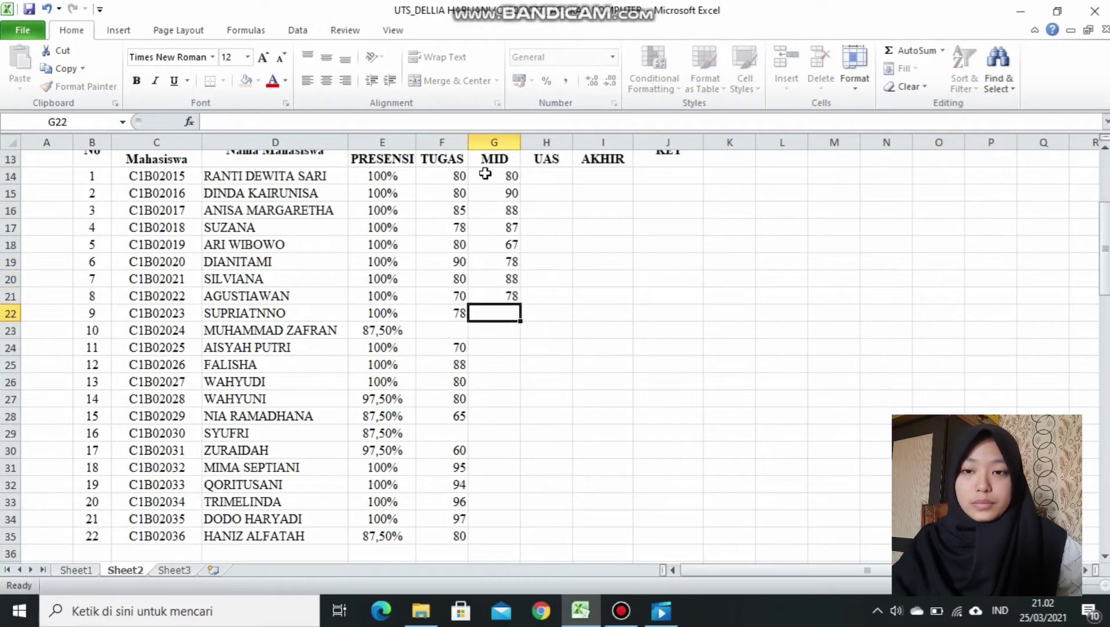
text(65)
key(Return)
text(78)
key(Return)
key(Return)
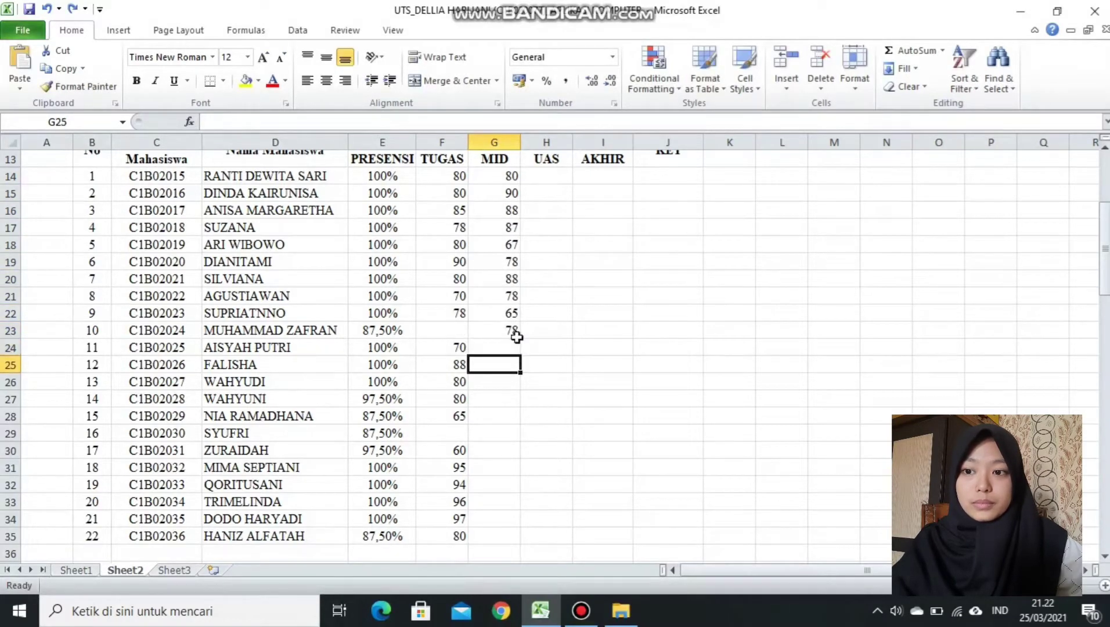
text(85)
key(Return)
text(74)
key(Return)
text(63)
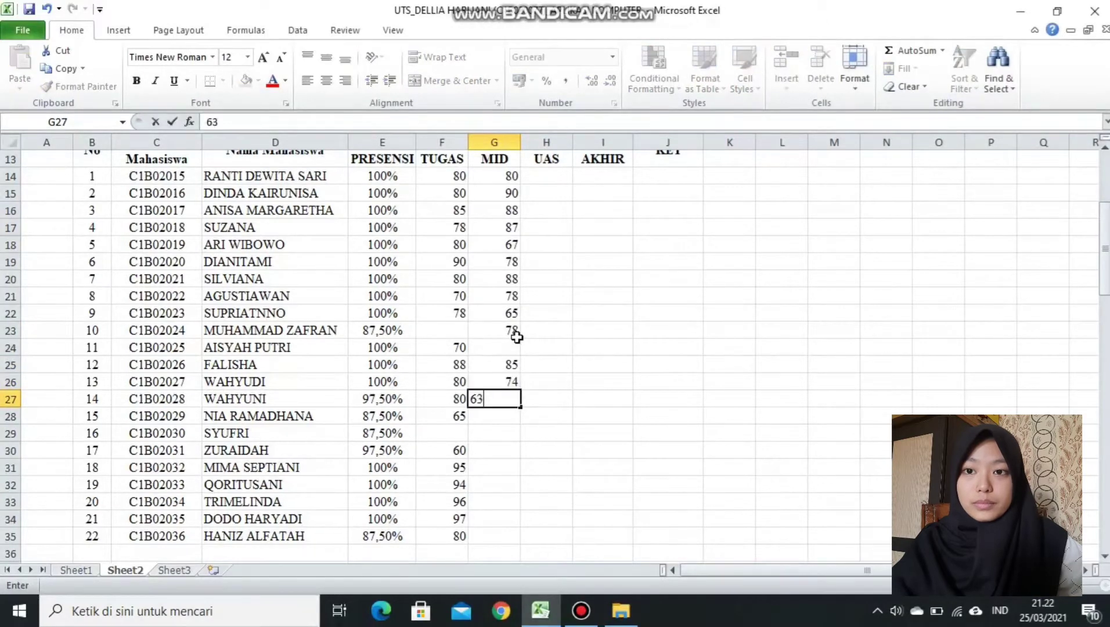
key(Return)
text(77)
key(Return)
text(88)
key(Return)
text(90)
key(Return)
text(80)
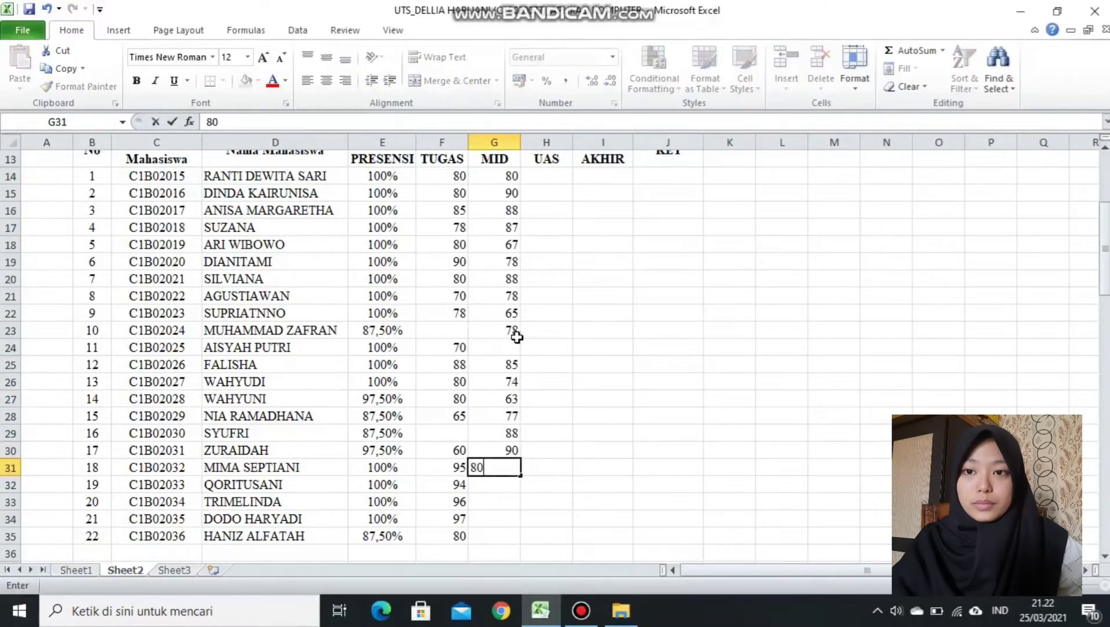
key(Return)
text(80)
key(Return)
text(86)
key(Return)
text(78)
key(Return)
text(80)
key(Return)
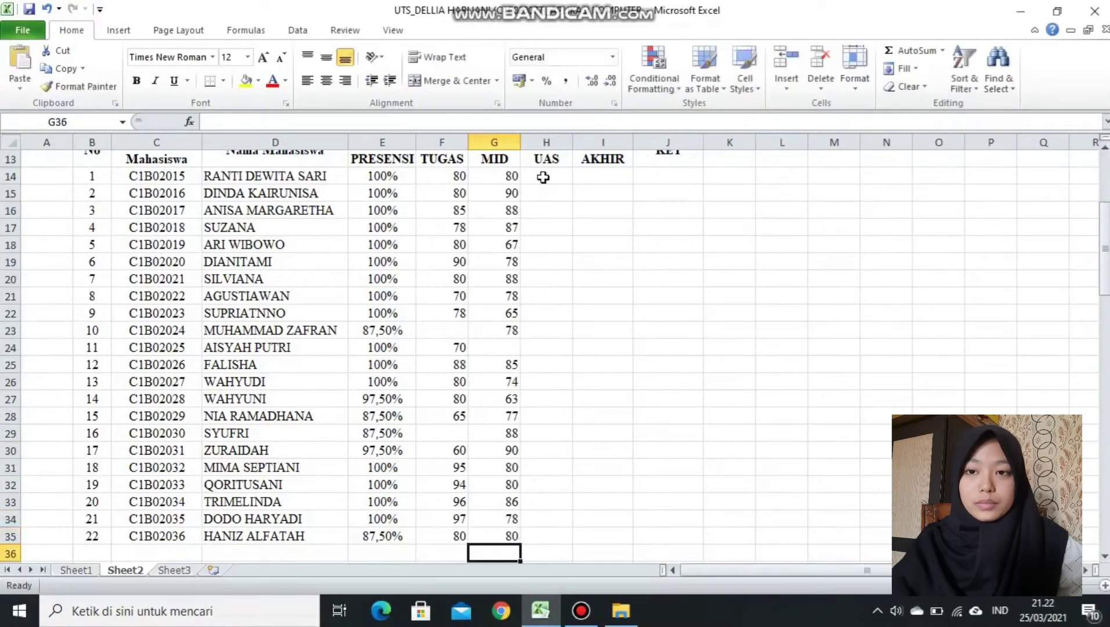
Enter the UAS scores down column H from H14, ranging 37–90, leaving rows 28 and 31 blank.
click(542, 177)
text(86 70 90)
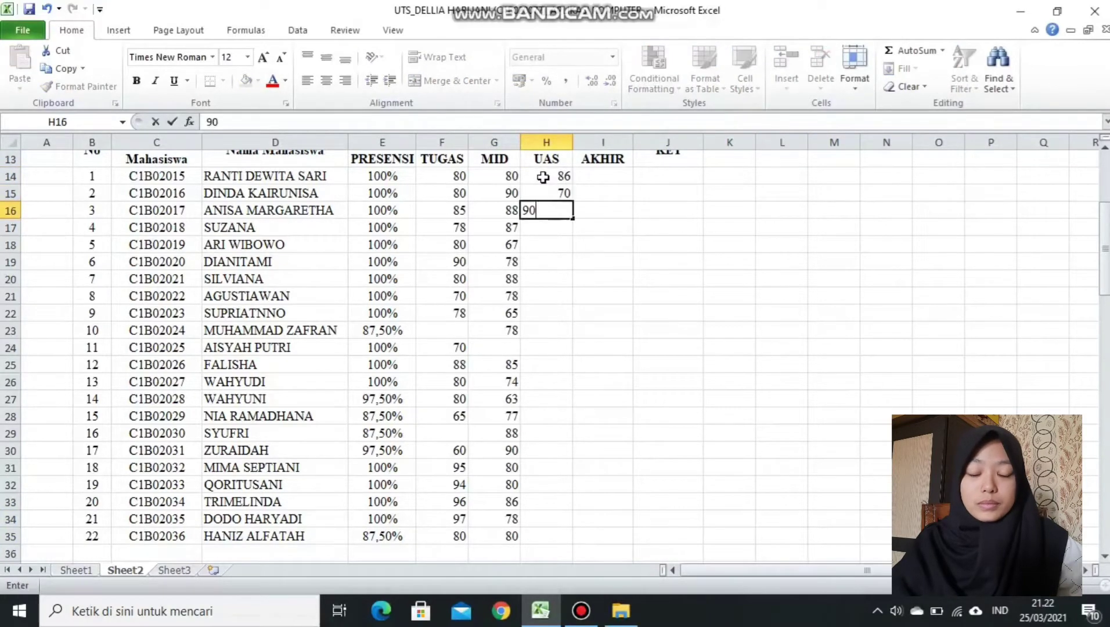
text( 70 70 75 90 80)
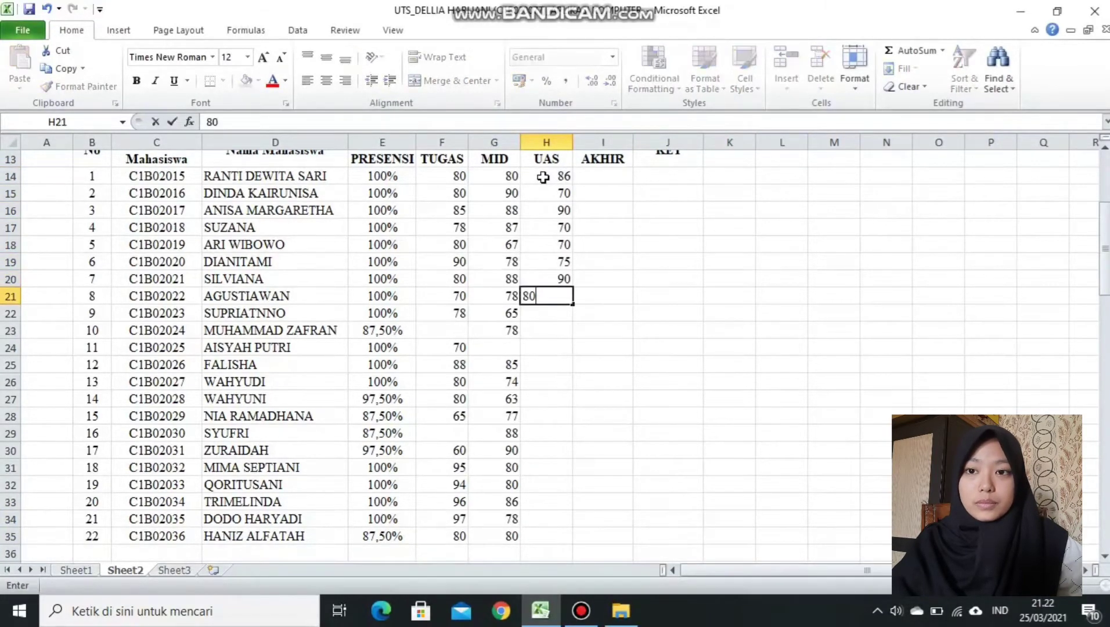
text( 70 70 70)
key(Return)
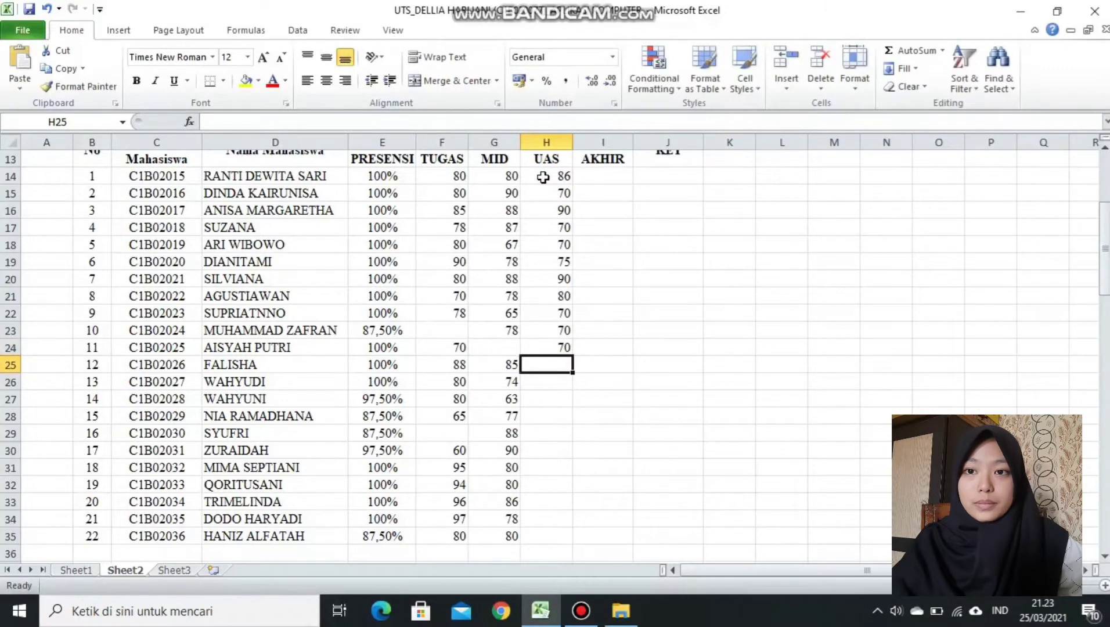
text(77)
key(Return)
text(78)
key(Return)
text(76)
key(Return)
key(Return)
text(66)
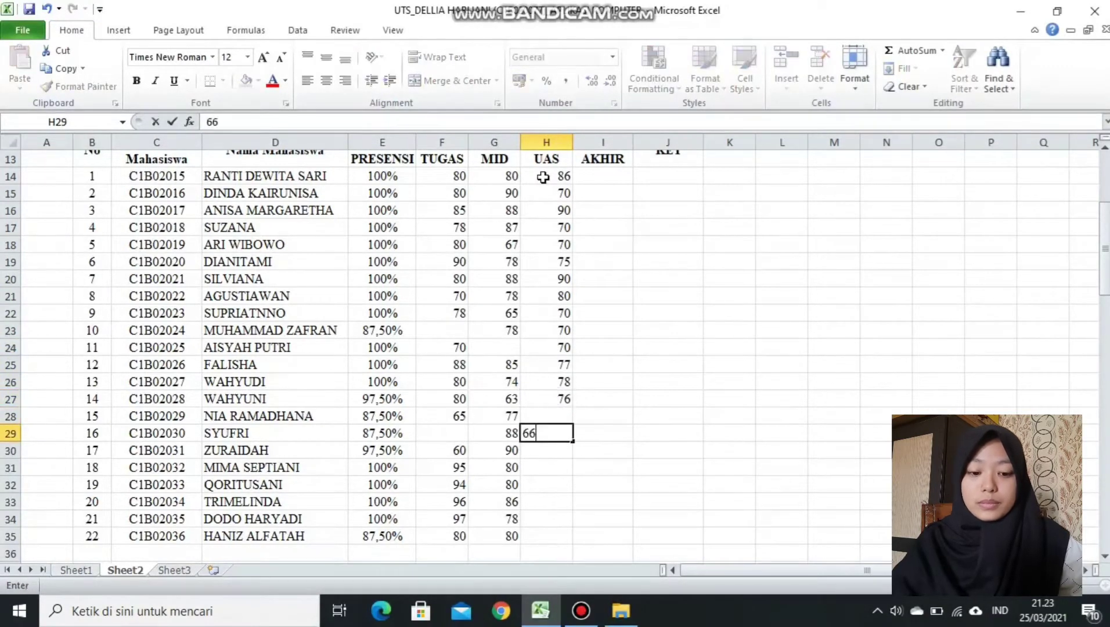
key(Return)
text(37)
key(Return)
key(Return)
text(75)
key(Return)
text(40)
key(Return)
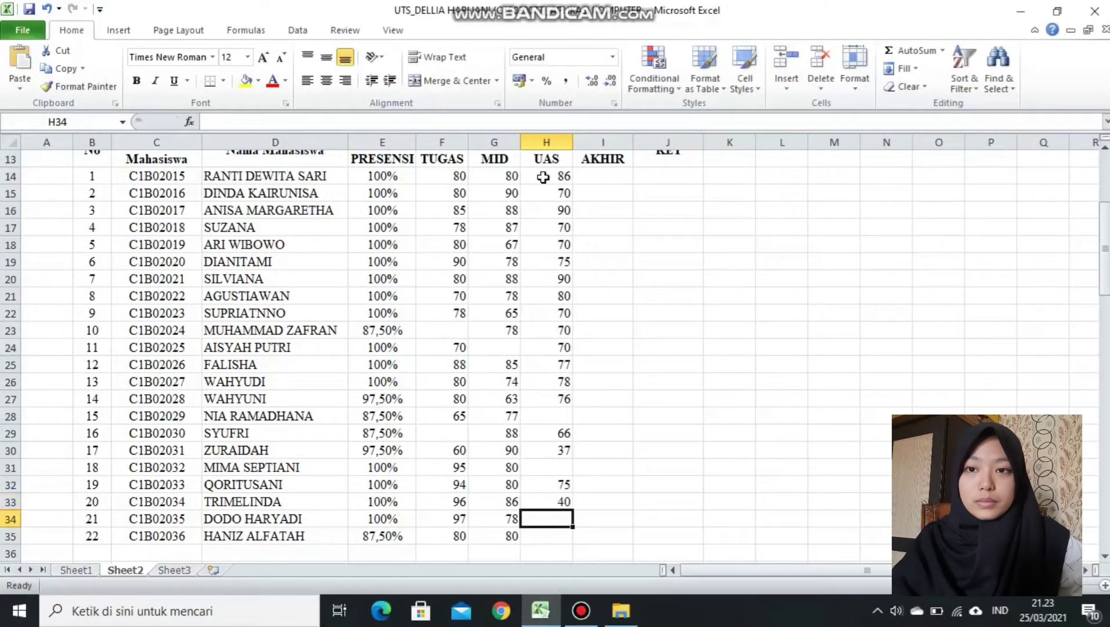
text(70)
key(Return)
text(65)
key(Return)
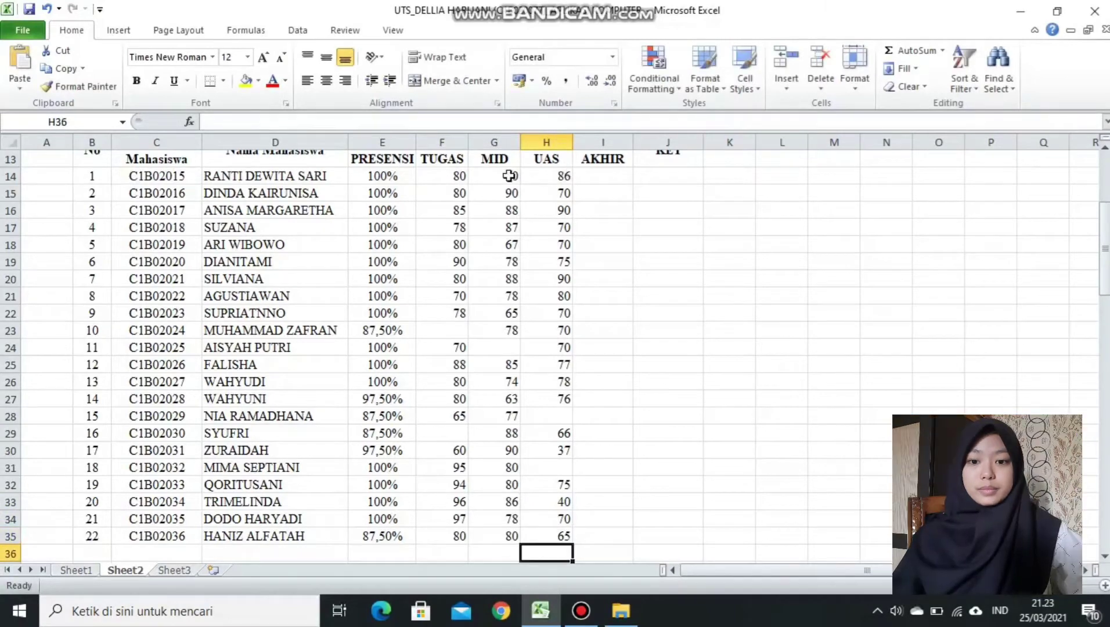
Center the score and KET cells in F14:J35.
mouse_move(1105, 294)
mouse_down()
mouse_move(1107, 261)
mouse_move(1107, 277)
mouse_up()
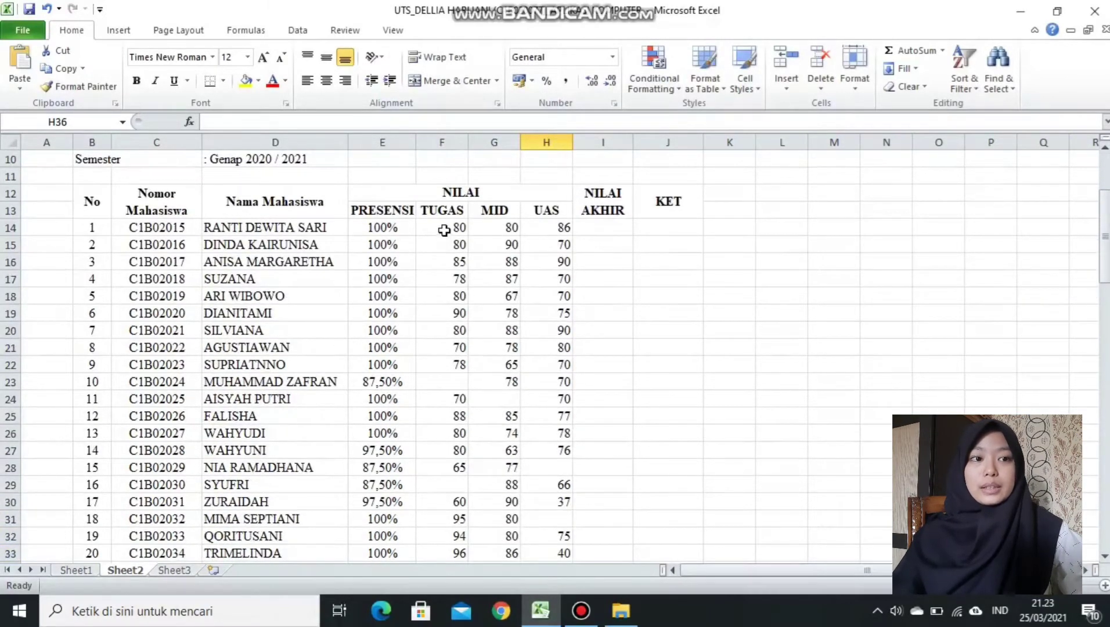
drag(444, 228, 673, 571)
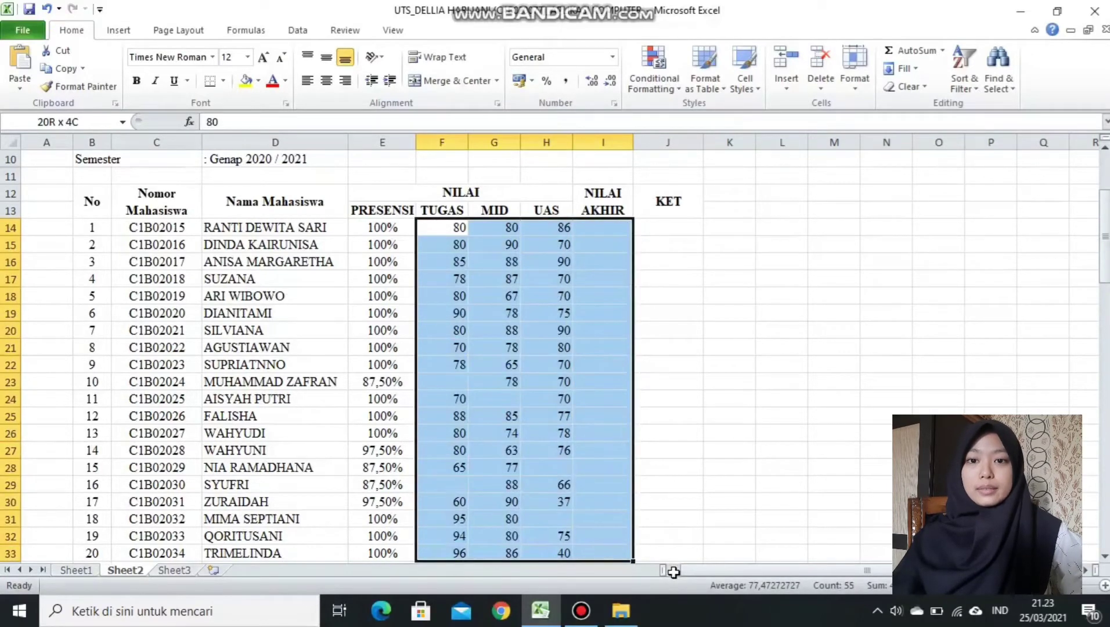
drag(673, 572, 673, 537)
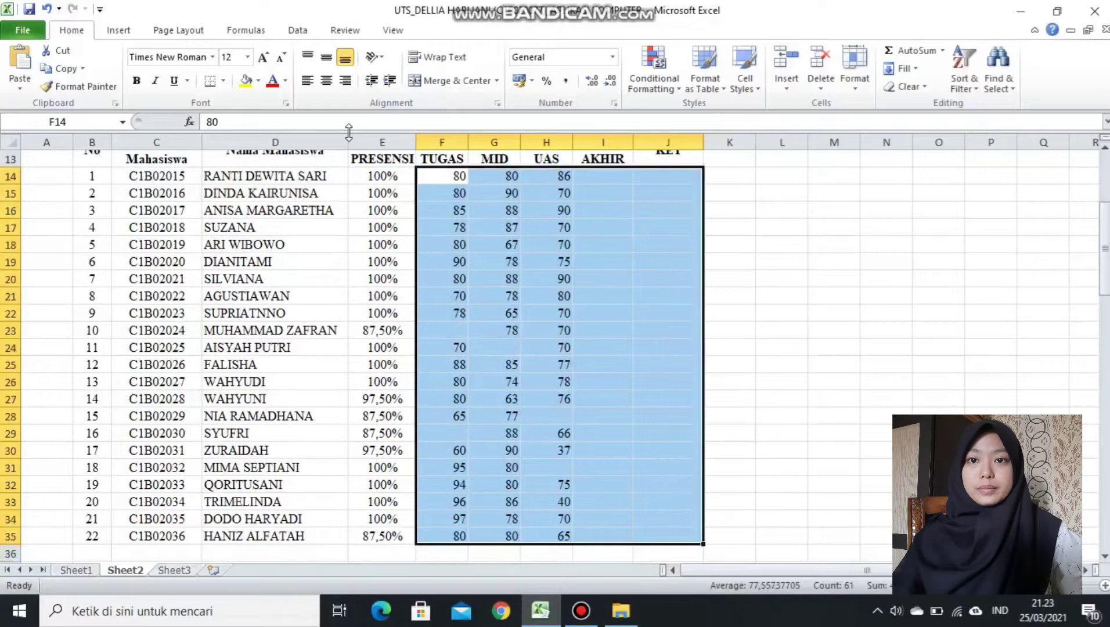
click(327, 81)
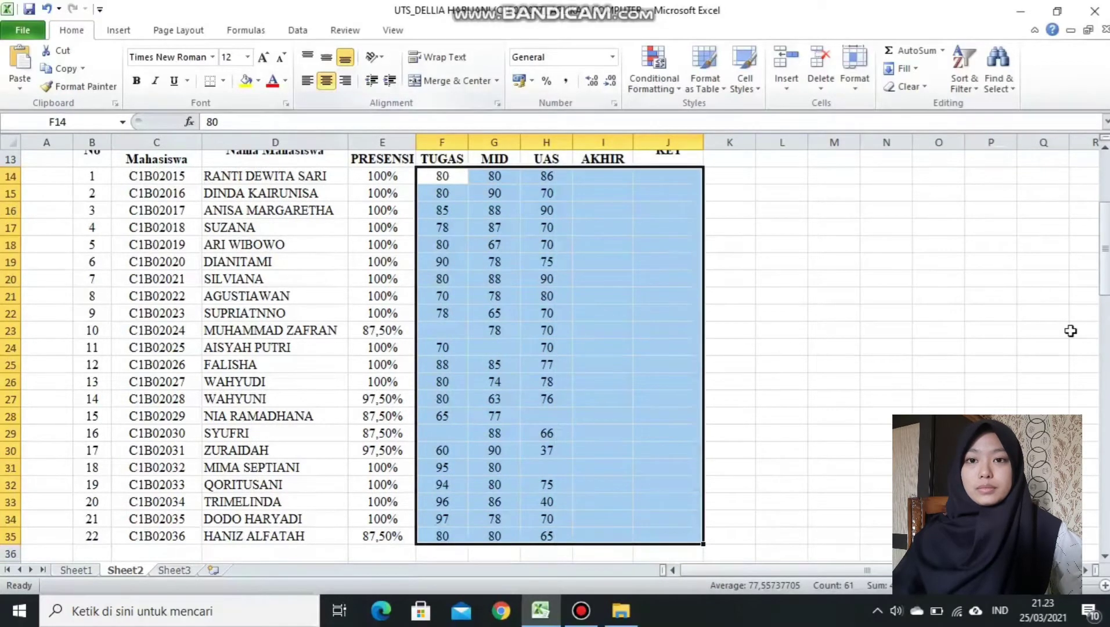
Apply All Borders to the whole grade table B12:J35.
mouse_move(1106, 250)
mouse_down()
mouse_move(1104, 232)
mouse_move(1104, 273)
mouse_move(1104, 238)
mouse_up()
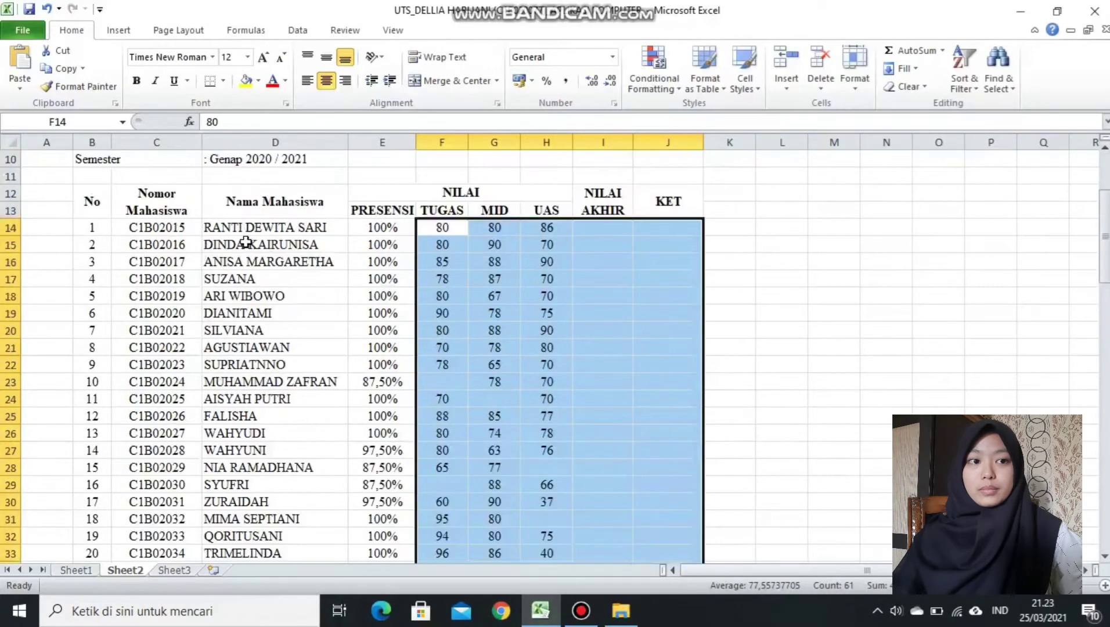
drag(92, 201, 276, 244)
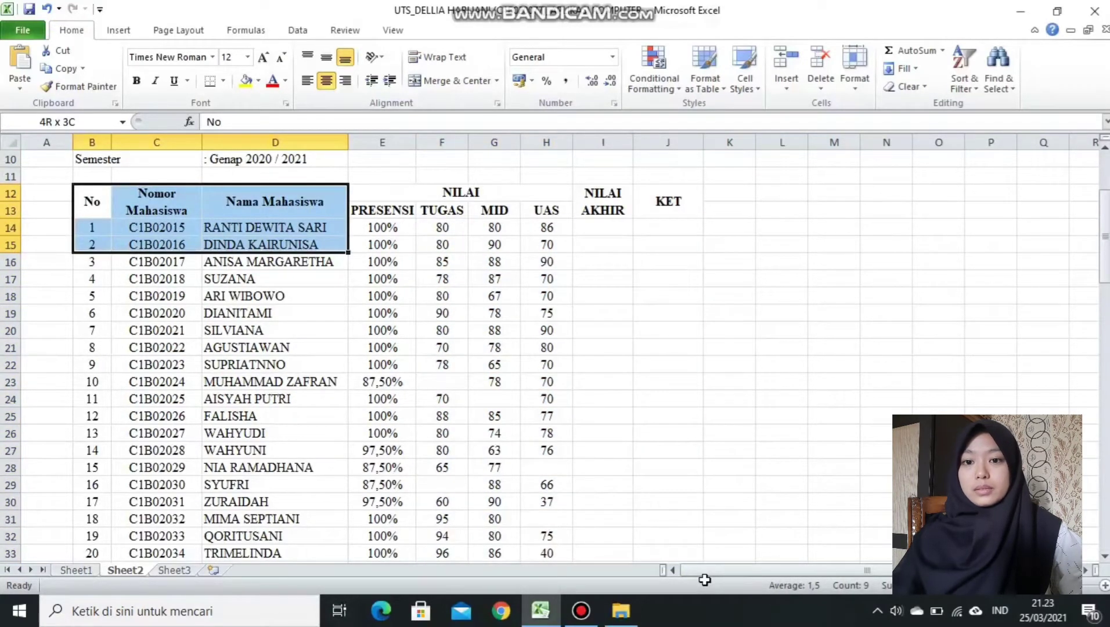
drag(704, 579, 540, 329)
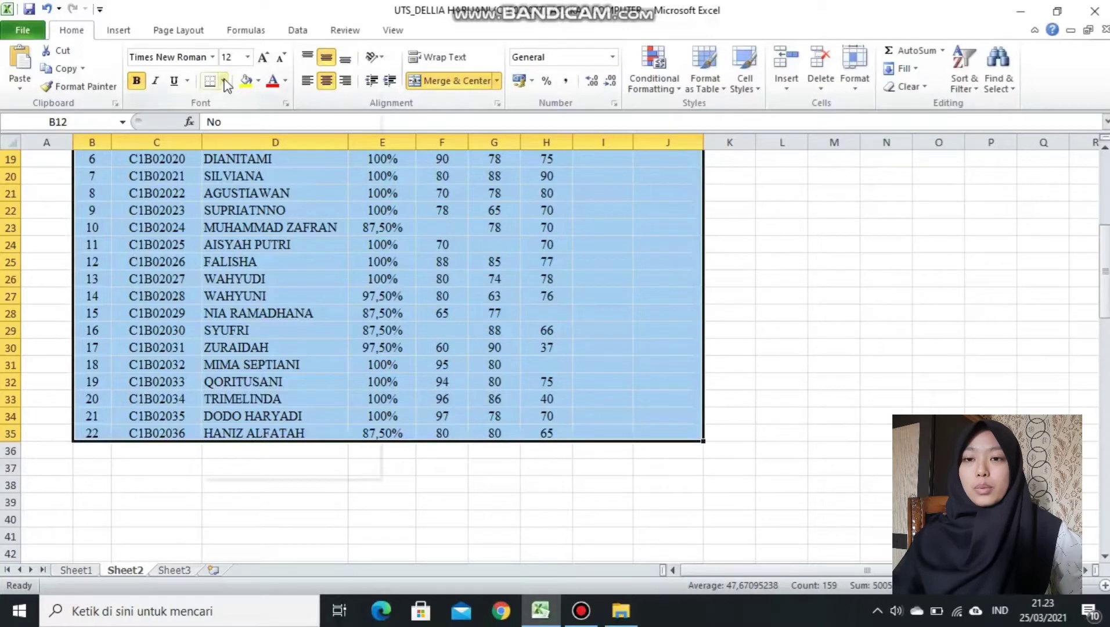
click(225, 81)
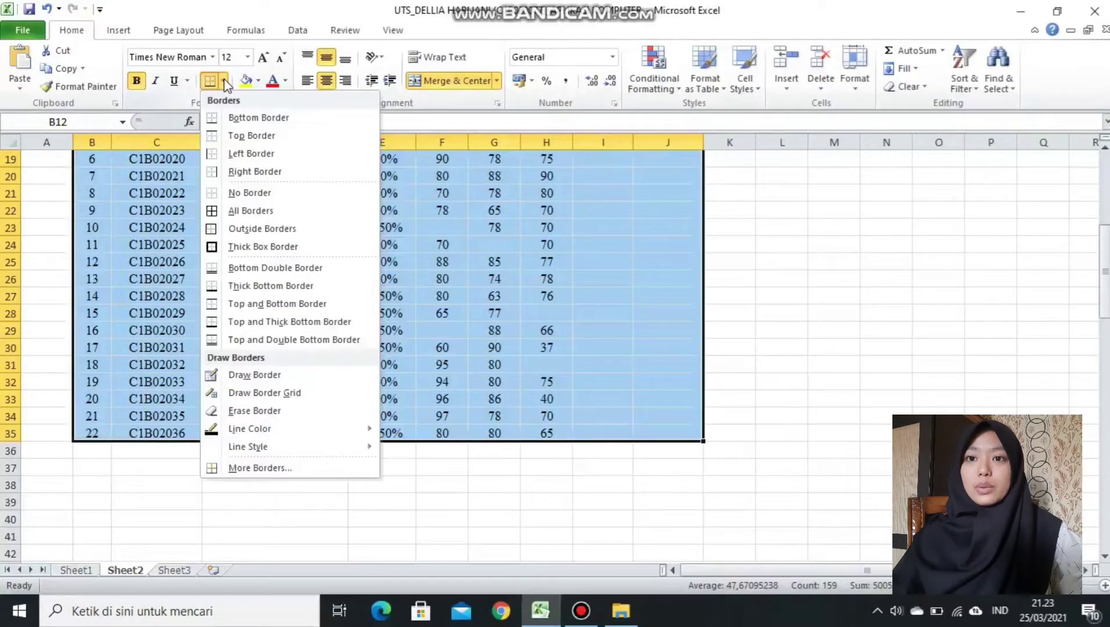
click(256, 209)
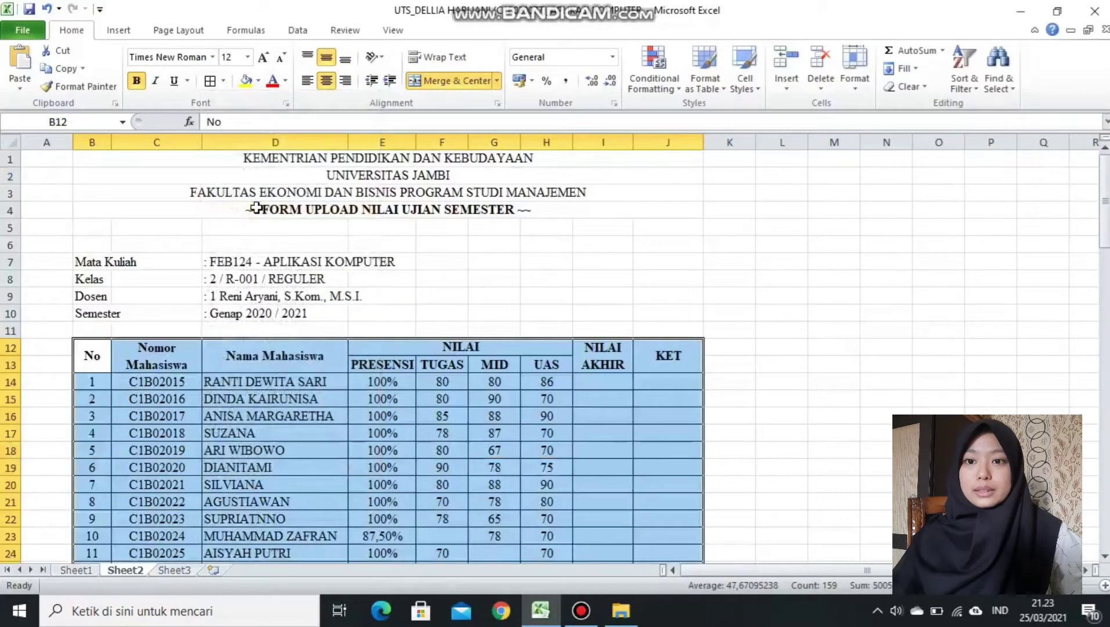
click(886, 382)
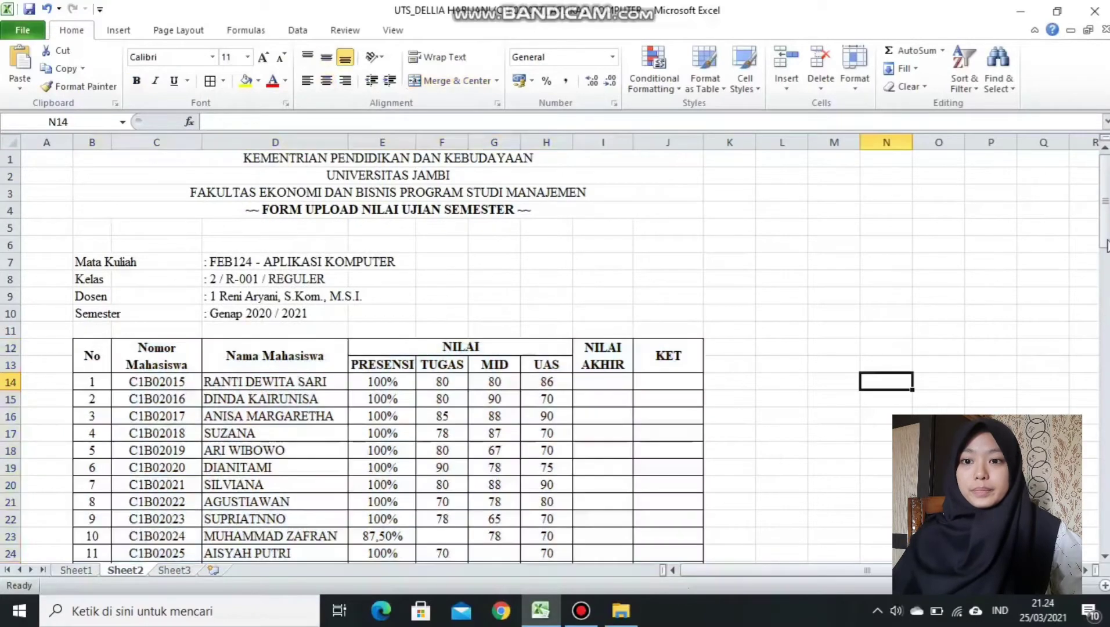
Scroll down and switch to Sheet1 to view the finished version.
drag(1105, 208, 1106, 245)
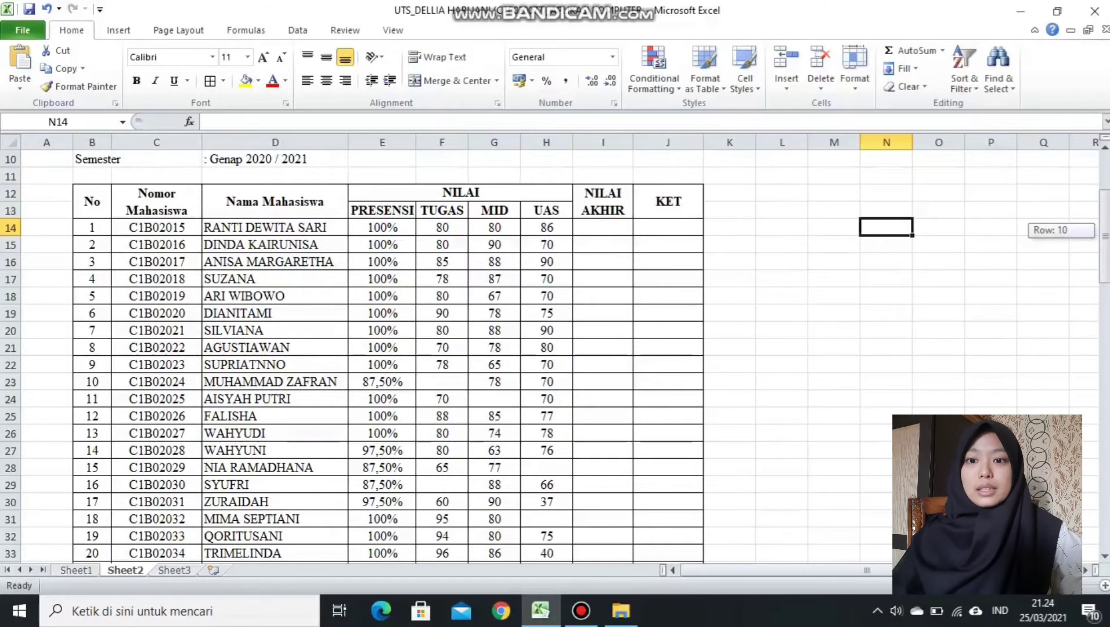
drag(1105, 244, 1105, 308)
click(88, 569)
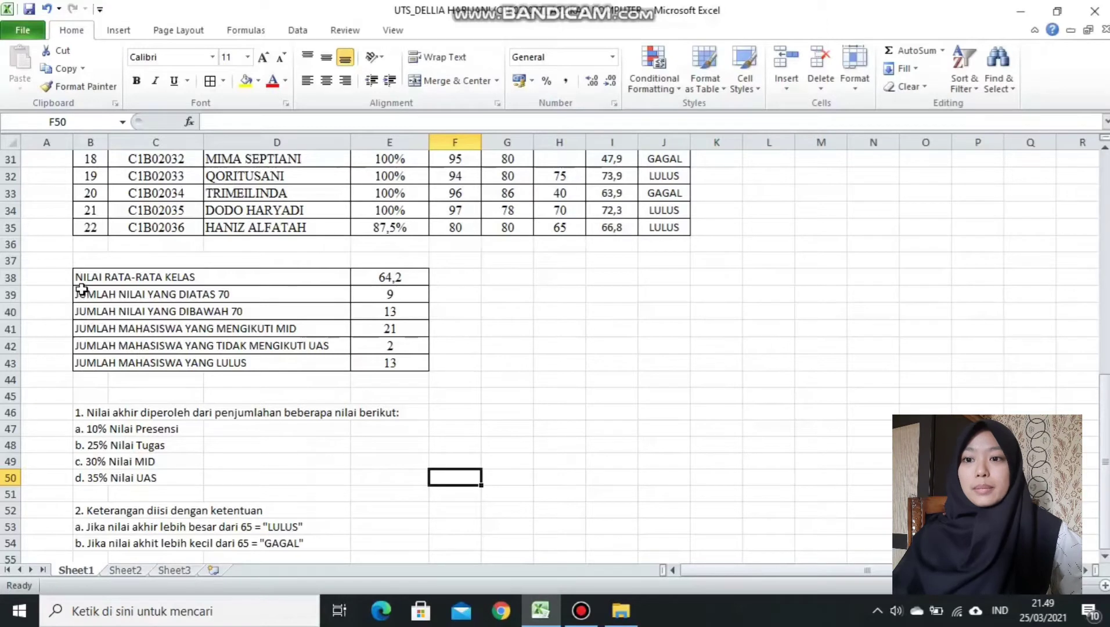
Inspect Sheet1's summary block B38:E43 and its class average label, then return to Sheet2.
drag(68, 272, 429, 367)
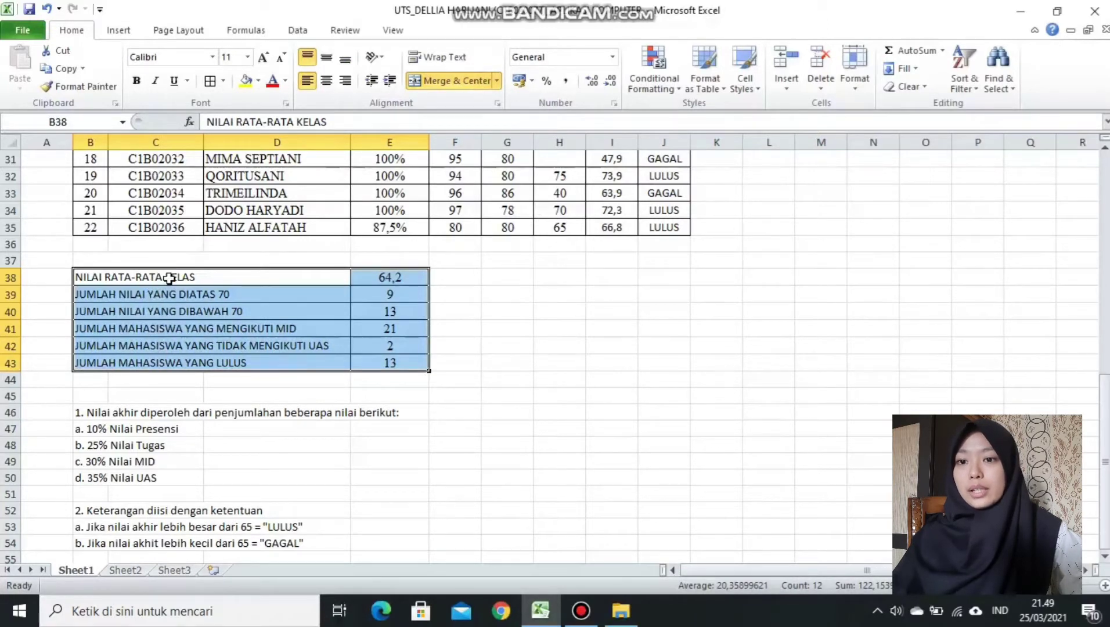
click(169, 278)
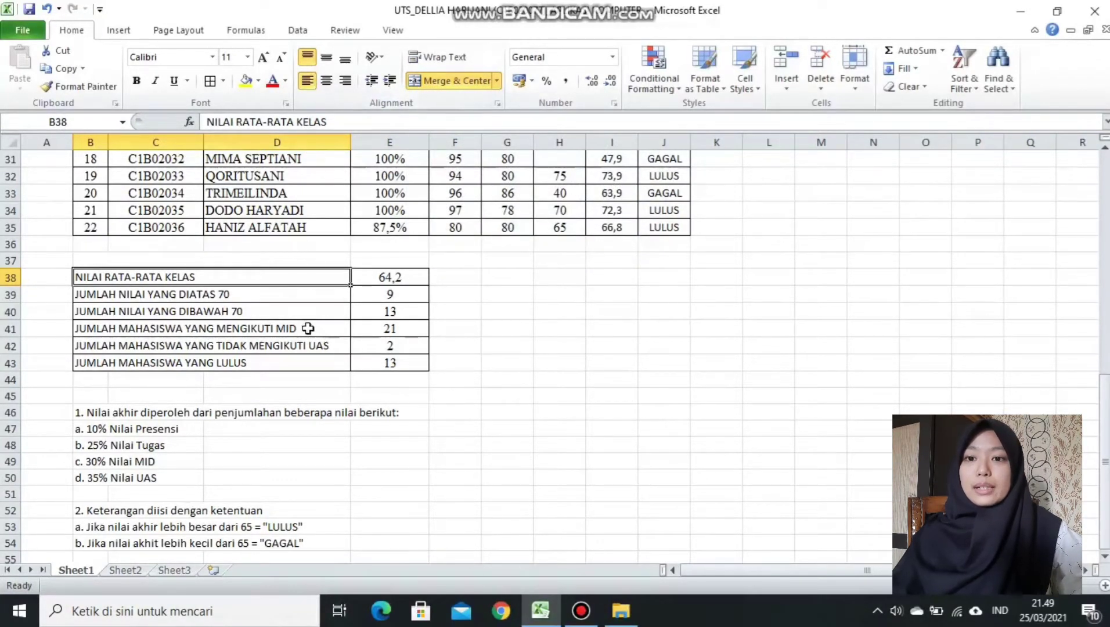
click(126, 569)
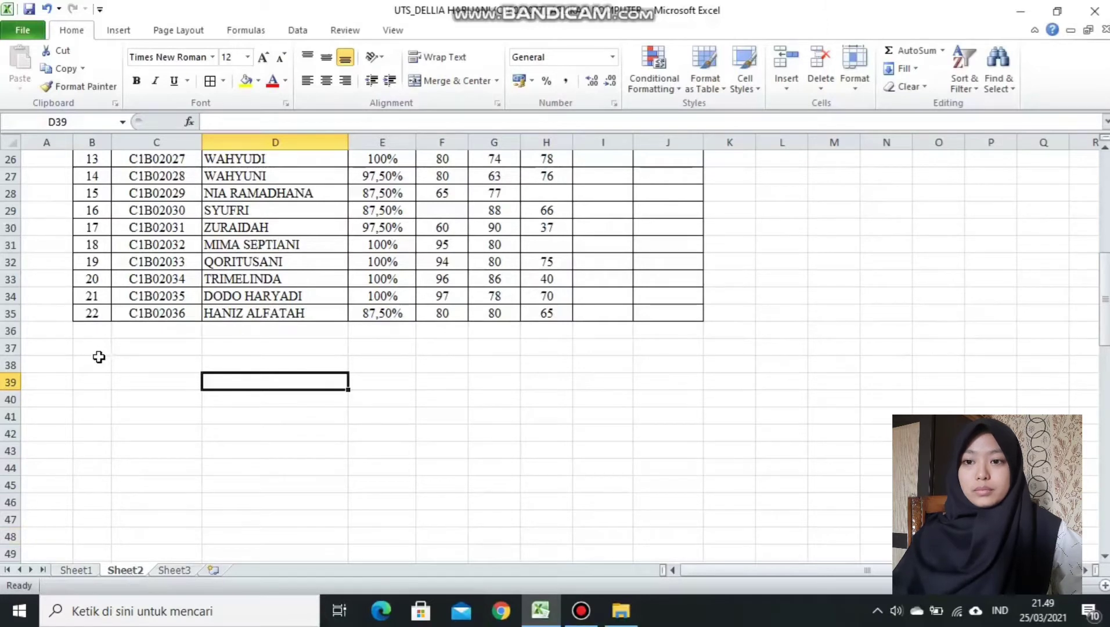
Merge B38:D38 and copy that merge to rows 39–43 with Format Painter.
drag(98, 360, 273, 364)
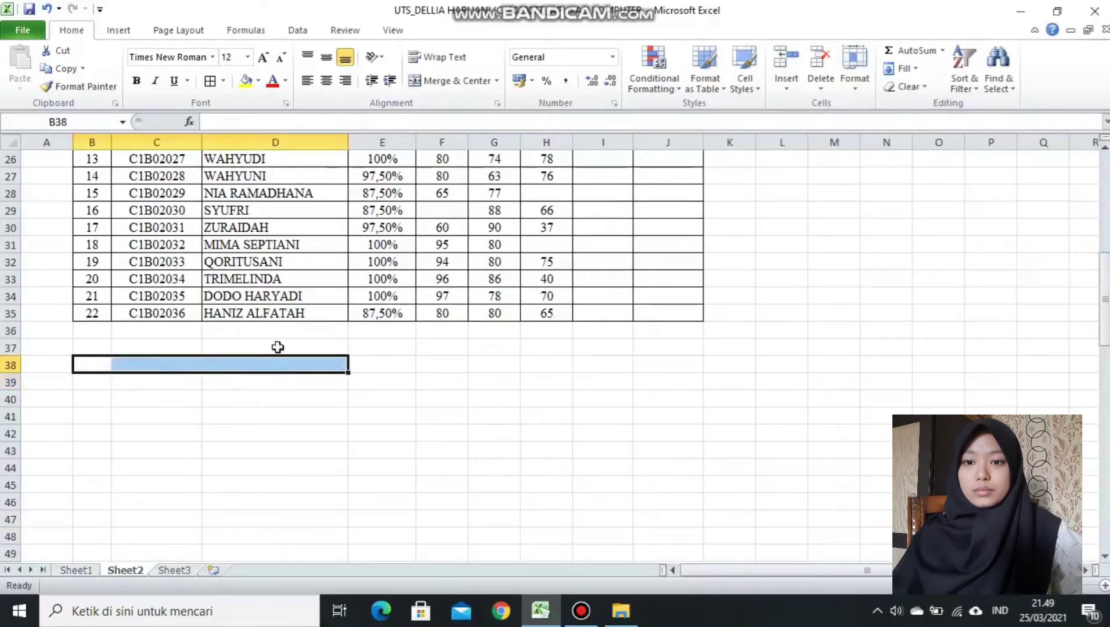
click(444, 84)
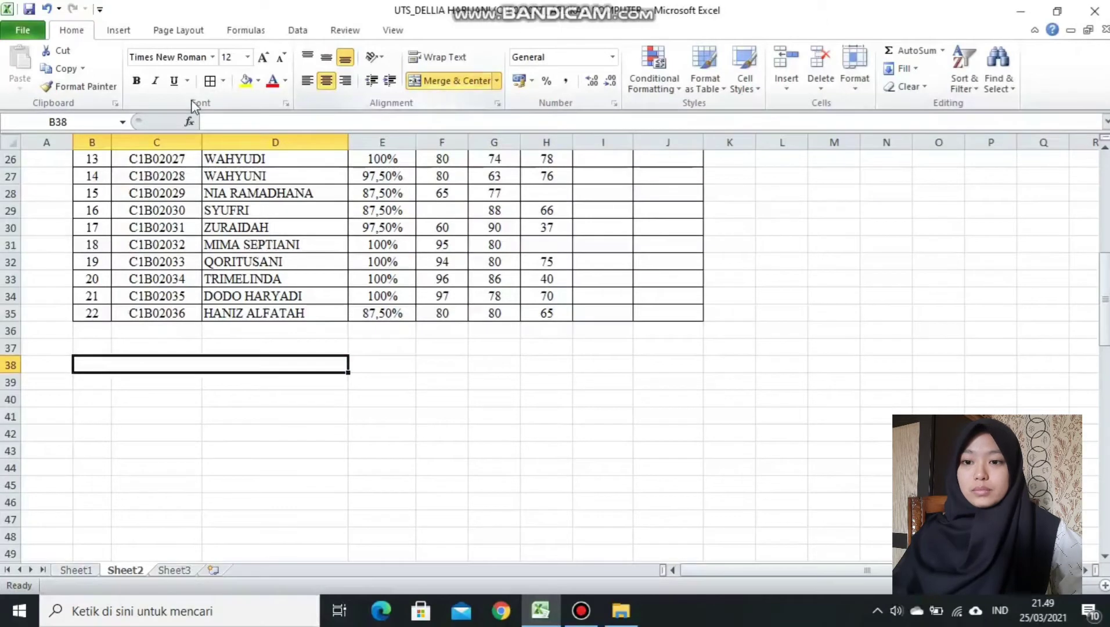
click(72, 85)
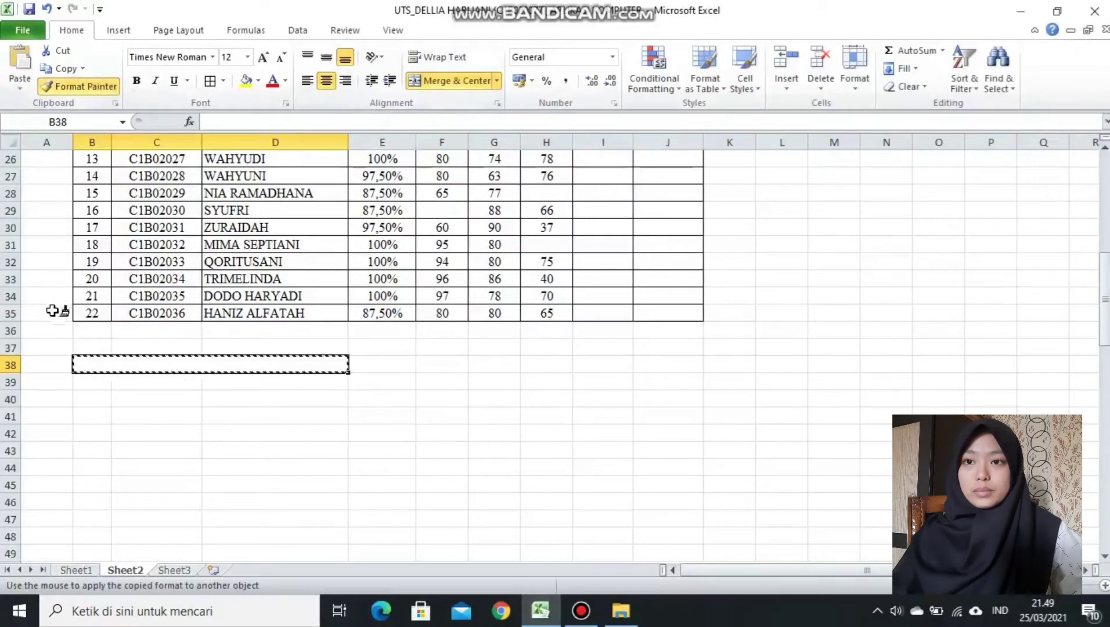
click(86, 379)
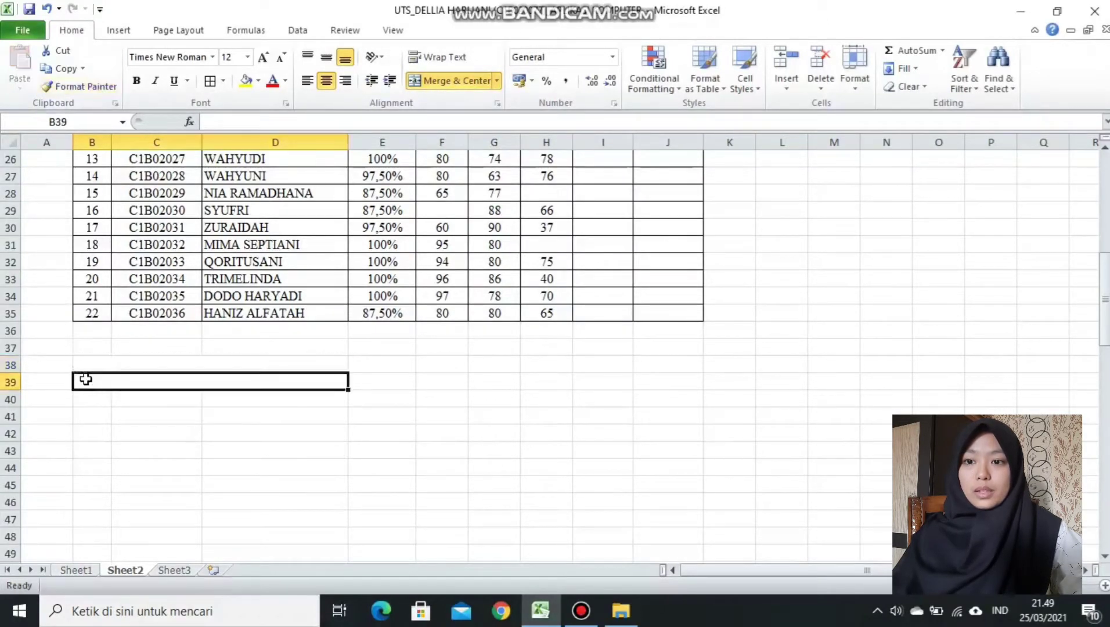
click(81, 86)
click(80, 393)
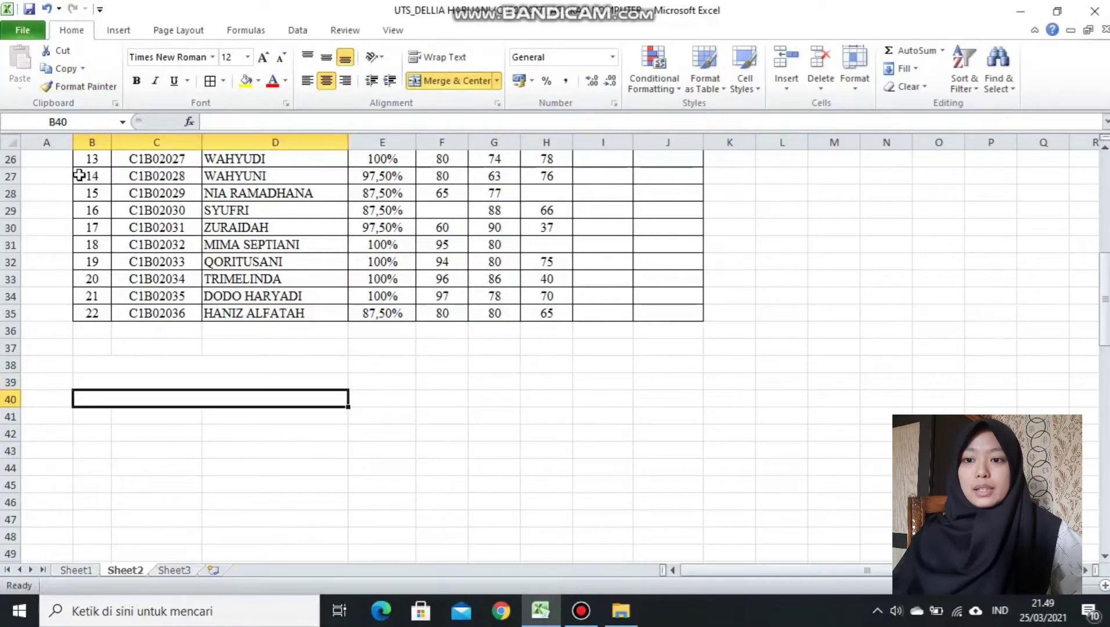
click(83, 88)
click(88, 416)
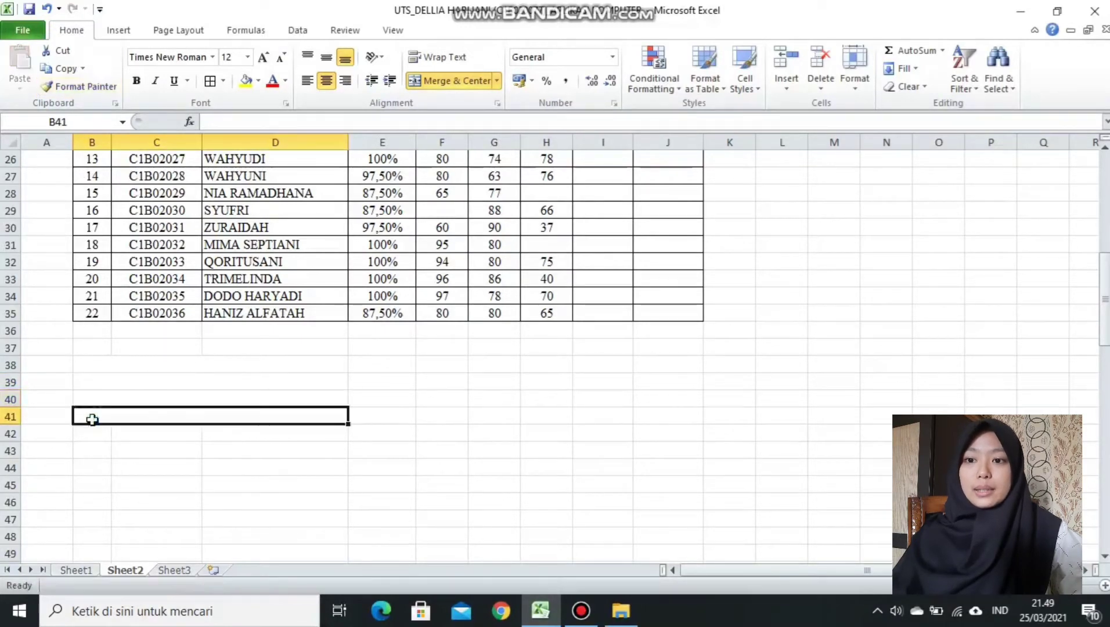
click(104, 88)
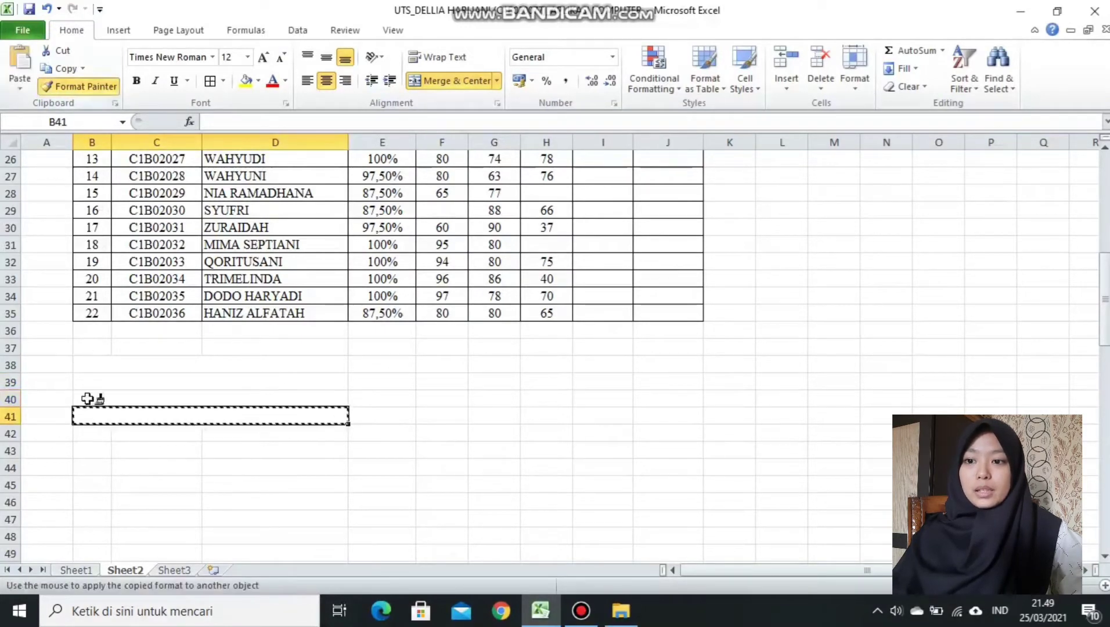
click(94, 436)
click(87, 87)
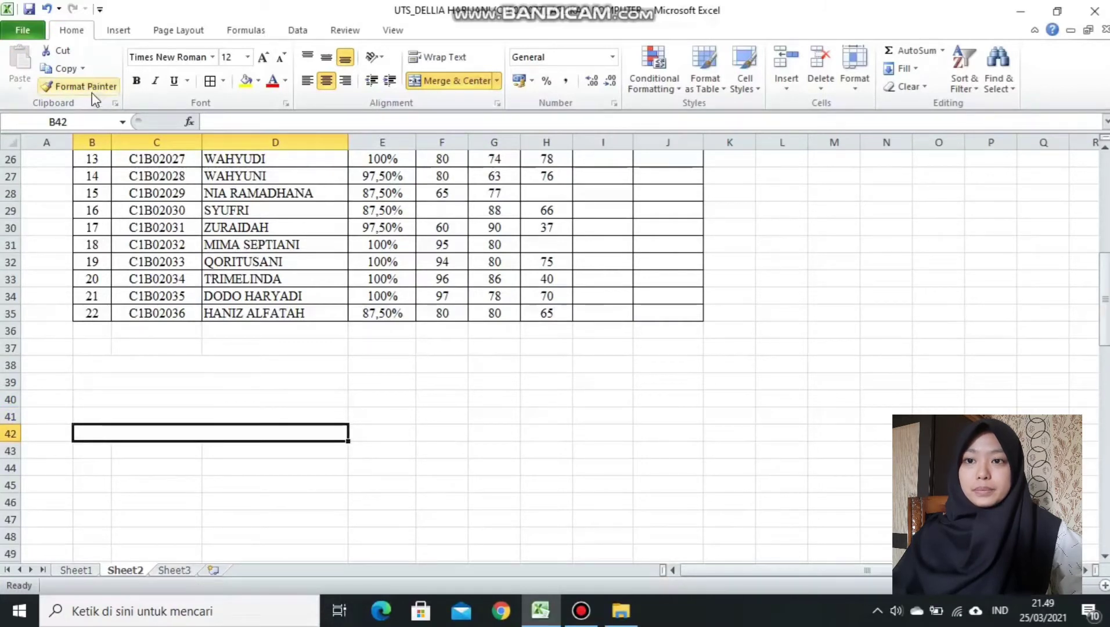
click(91, 450)
Left-align and top-align the merged label block B38:D43.
click(93, 362)
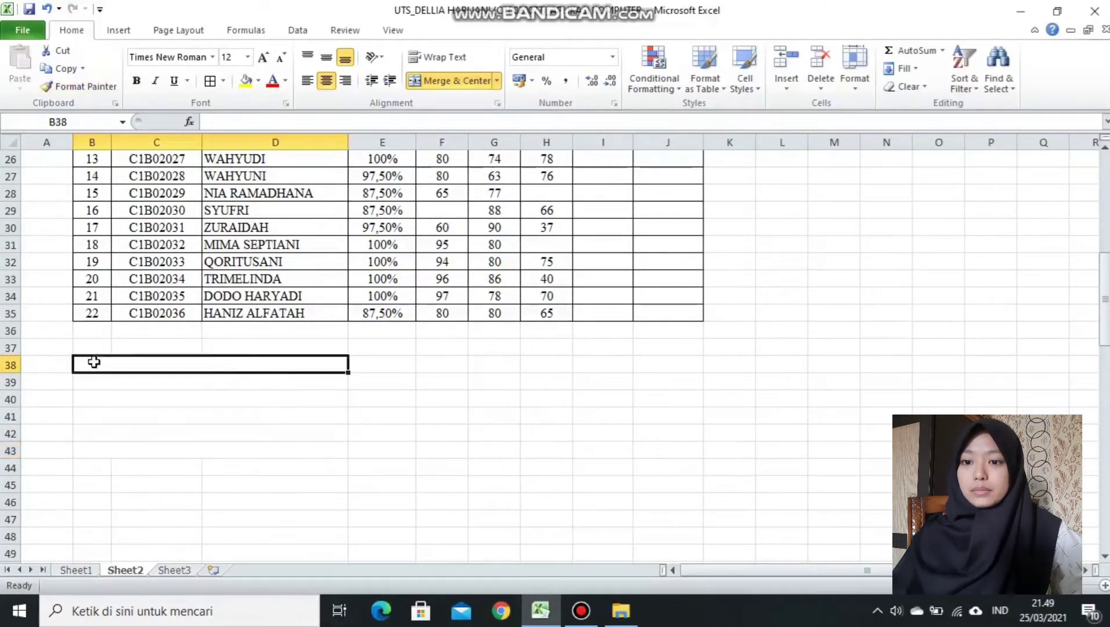
drag(235, 364, 276, 447)
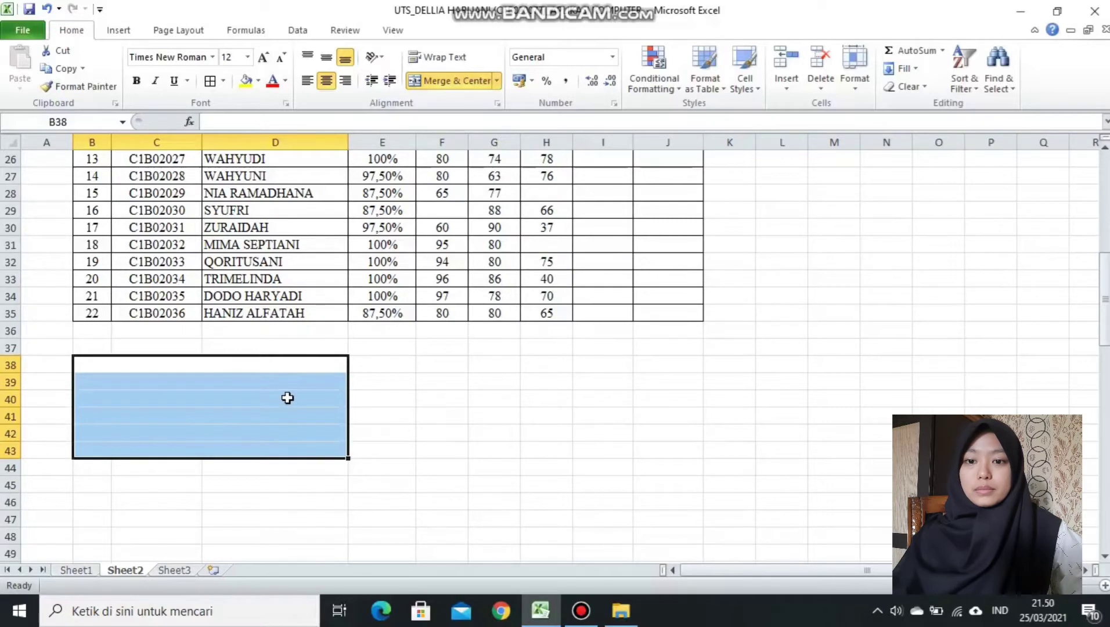
click(312, 82)
click(310, 56)
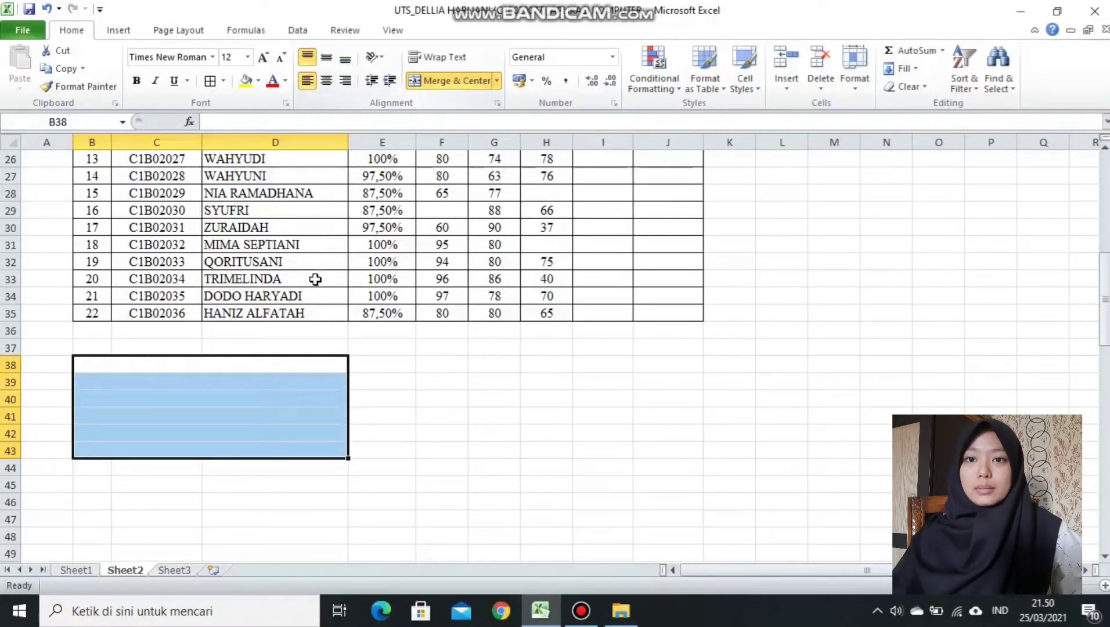
click(300, 369)
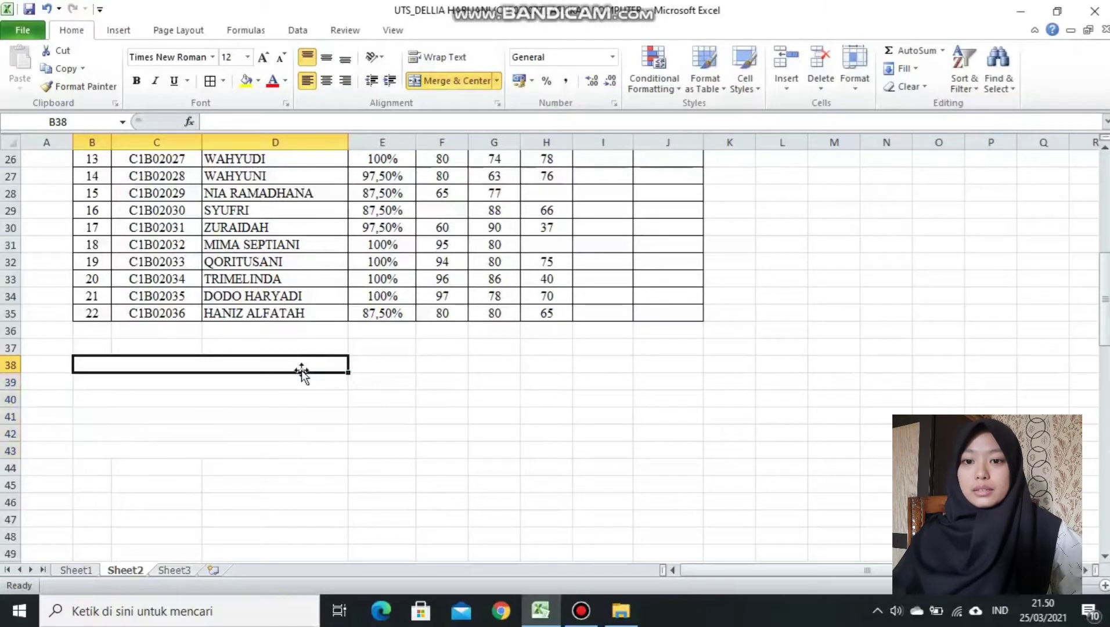
Enter NILAI RATA-RATA KELAS, JUMLAH NILAI YANG DIATAS 70 and DIBAWAH 70 in rows 38–40.
key(BackSpace)
text(-RATA KELAS)
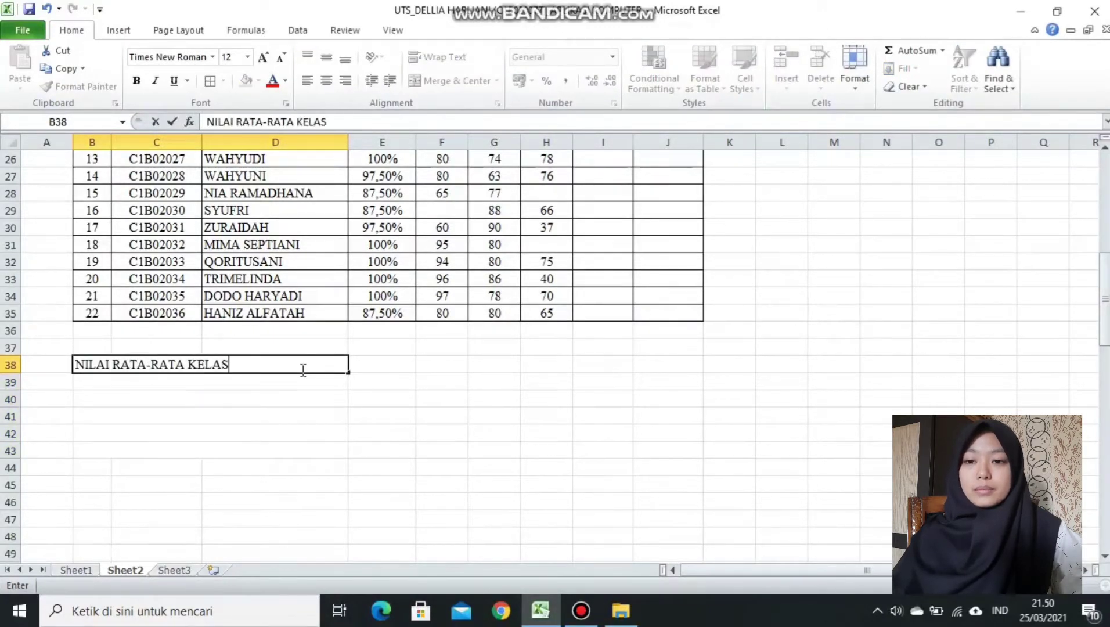
key(Return)
text(JUMLAH NILAI YANG DIATAS 70)
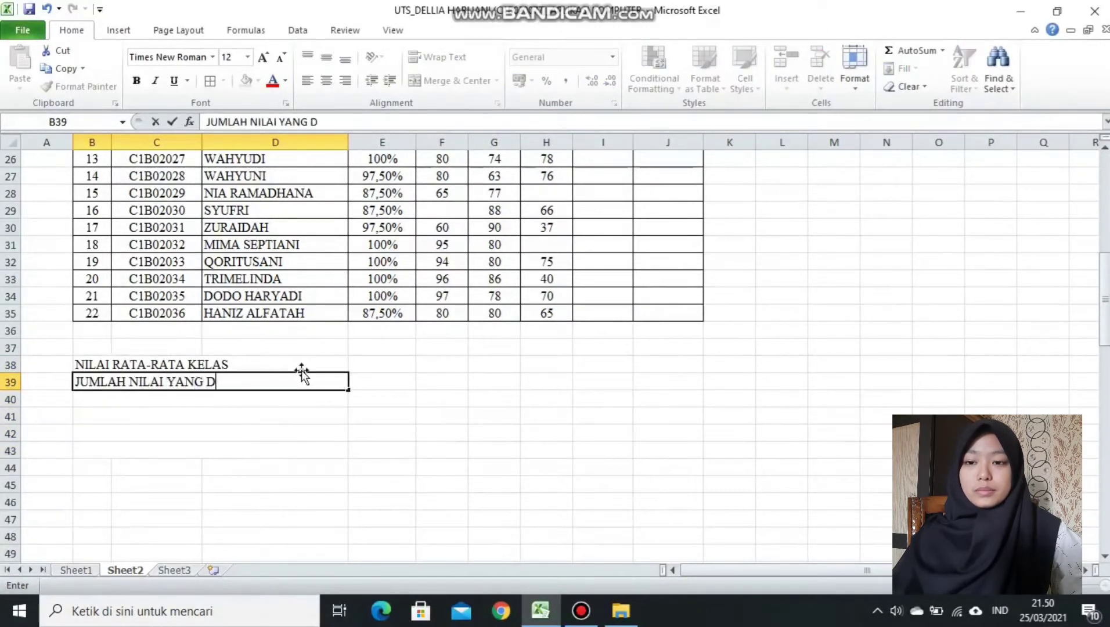
key(Return)
text(JUMLAH NILAI YANG DIBAWAH 70)
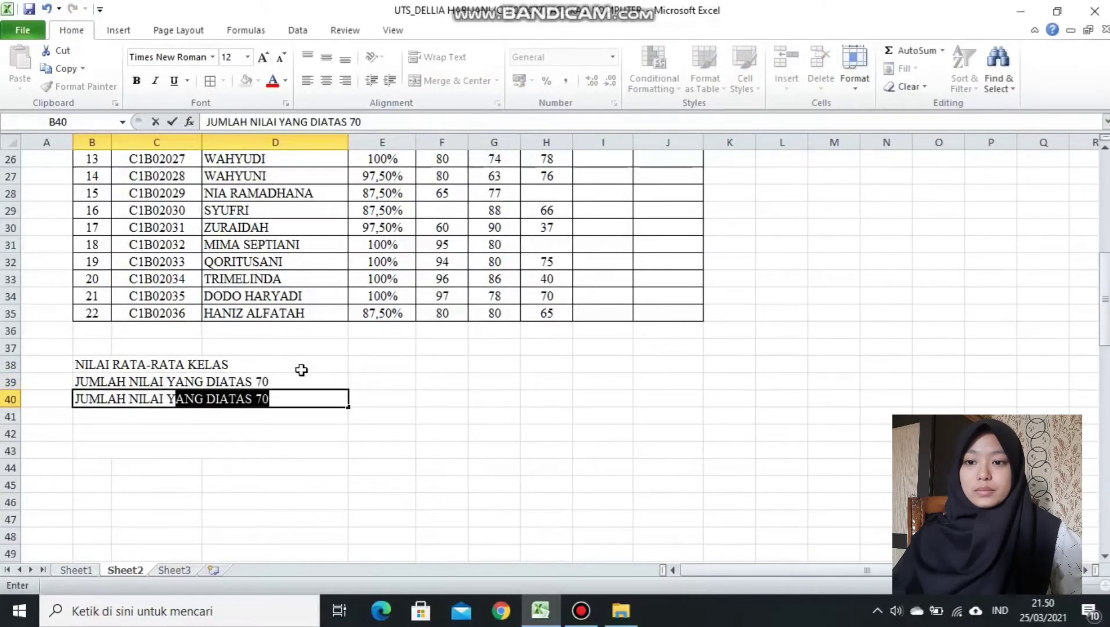
key(Return)
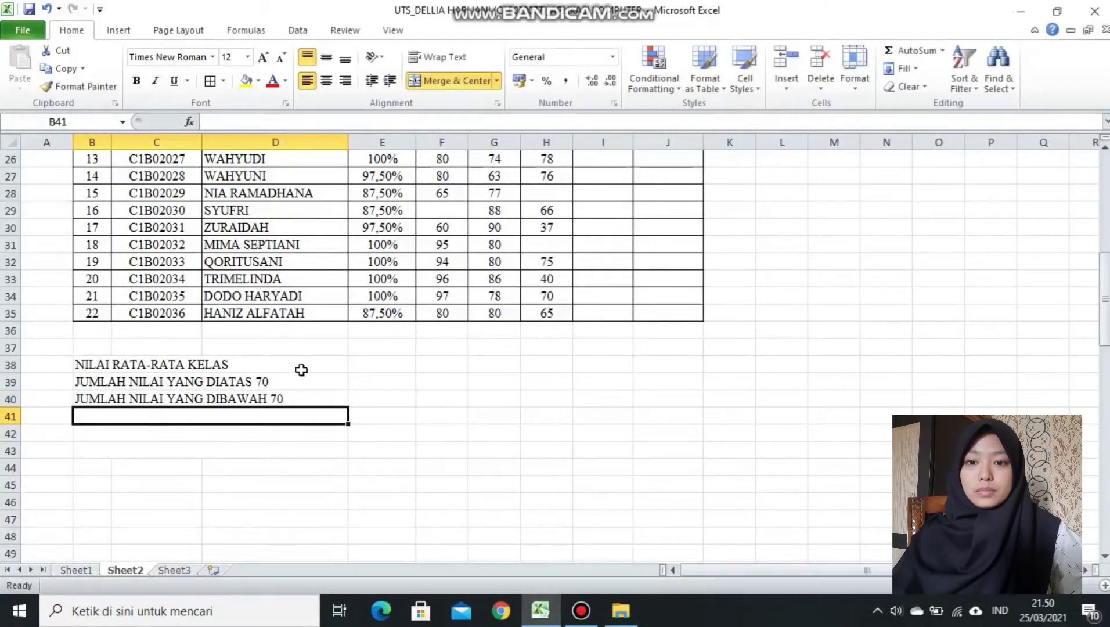
Add the MID attendance, non-attendance and JUMLAH MAHASISWA YANG LULU labels, then widen column D.
text(JUMLAH MAHASISWA YANG MENGIKUTI MID)
key(Return)
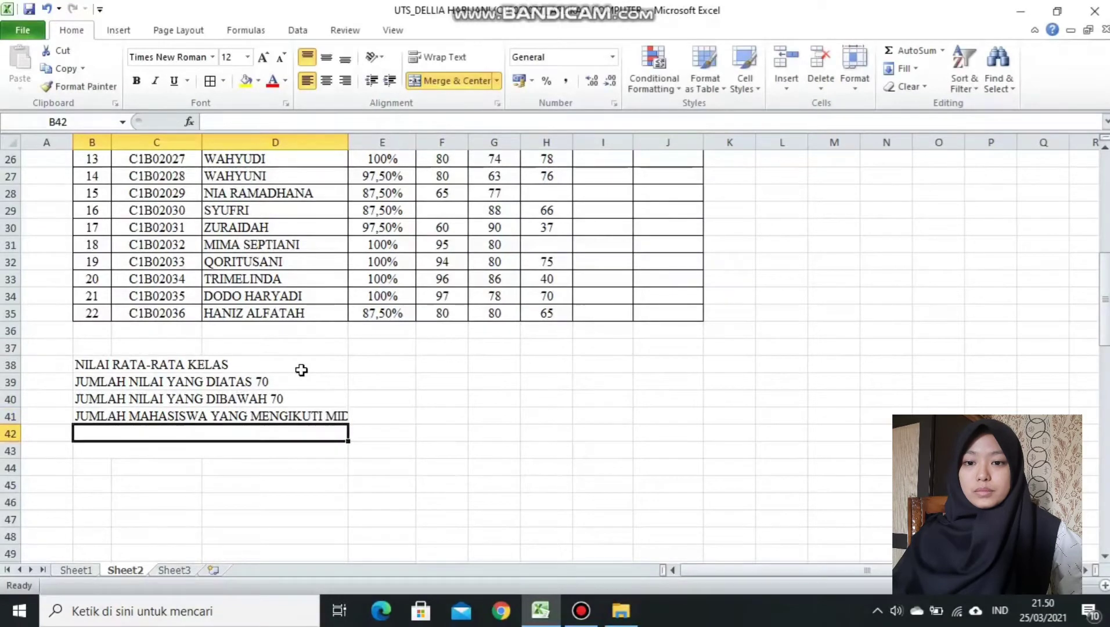
text(JUMLAH MAHASISWA YANG TIDAK MENGIKUTI )
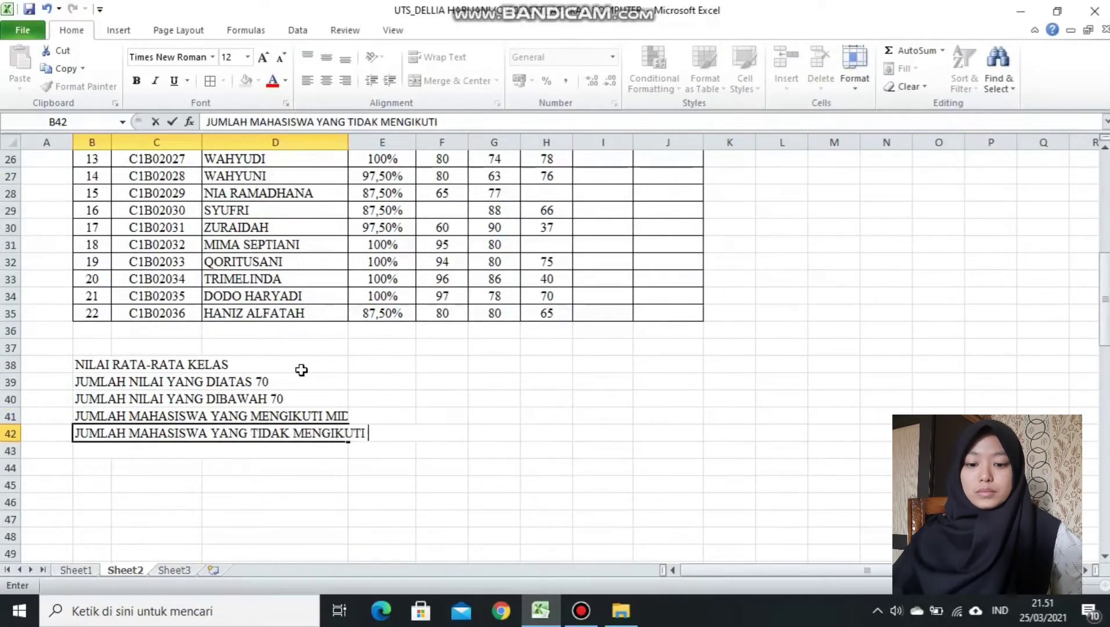
text(MID)
key(Return)
text(JUMLAH MAHASISWA YANG LULU)
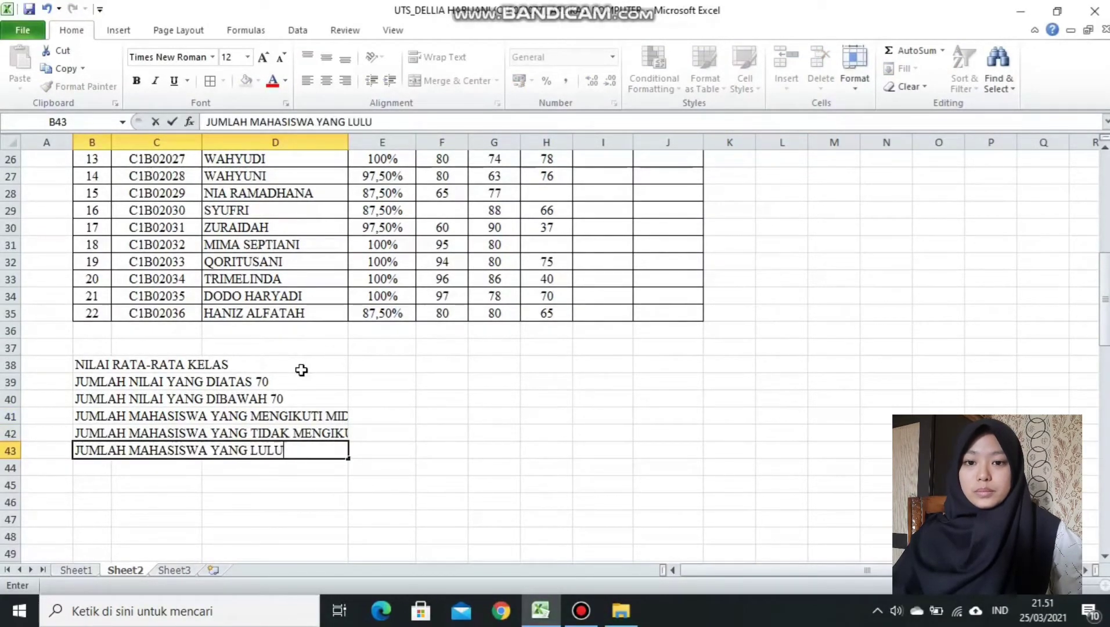
click(301, 370)
drag(348, 142, 394, 145)
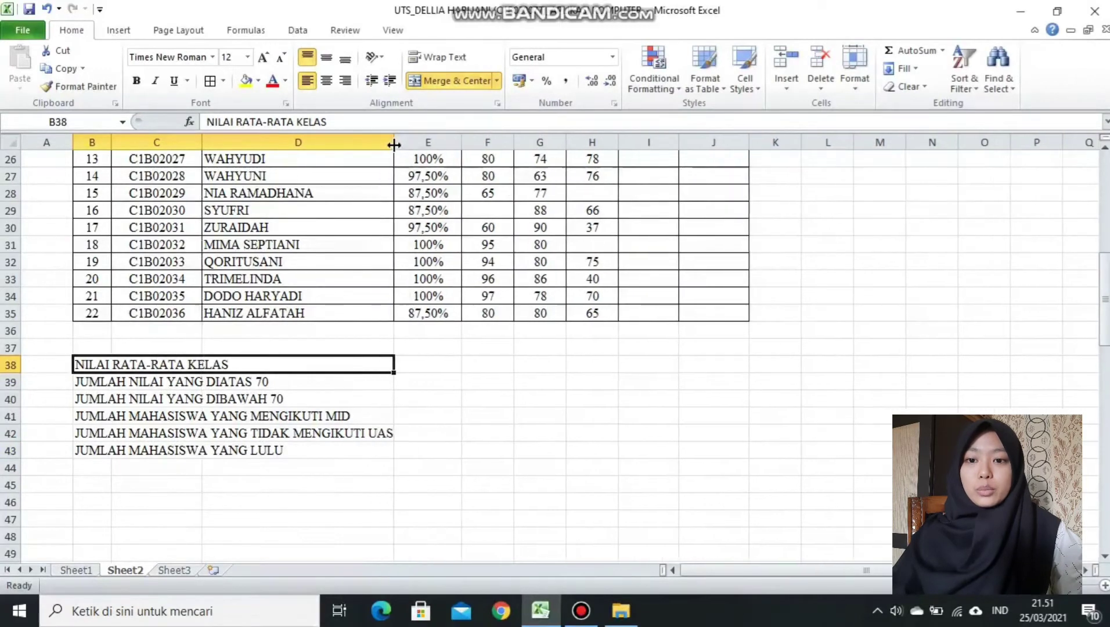
Apply All Borders to the summary block B38:E43.
drag(87, 363, 444, 453)
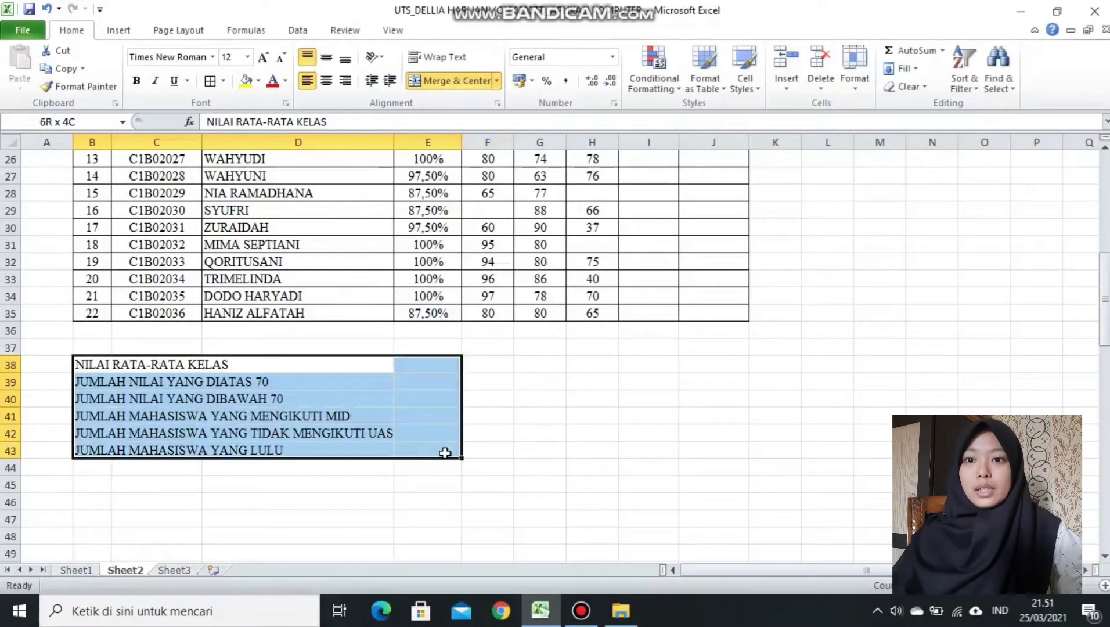
click(223, 81)
click(254, 213)
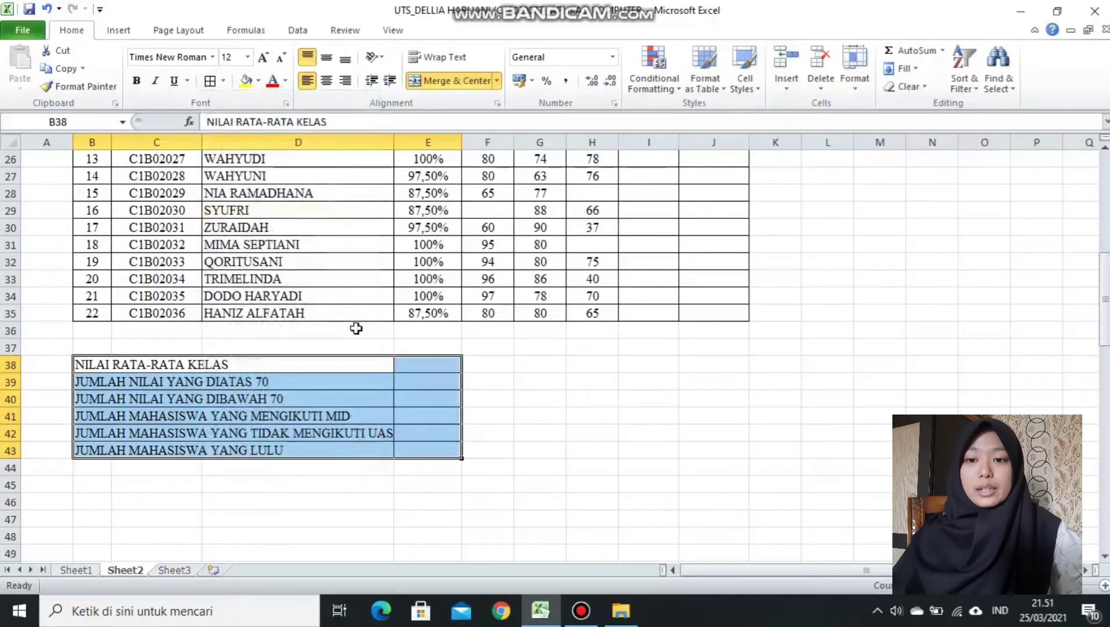
click(489, 417)
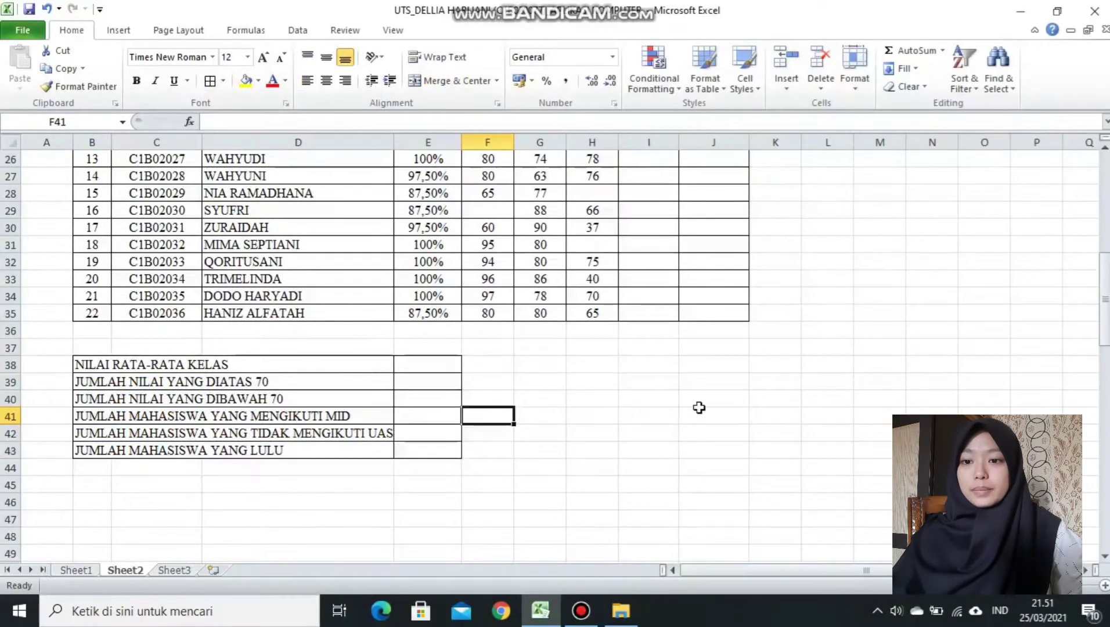
Compare against the example on Sheet1 and return to Sheet2.
click(75, 570)
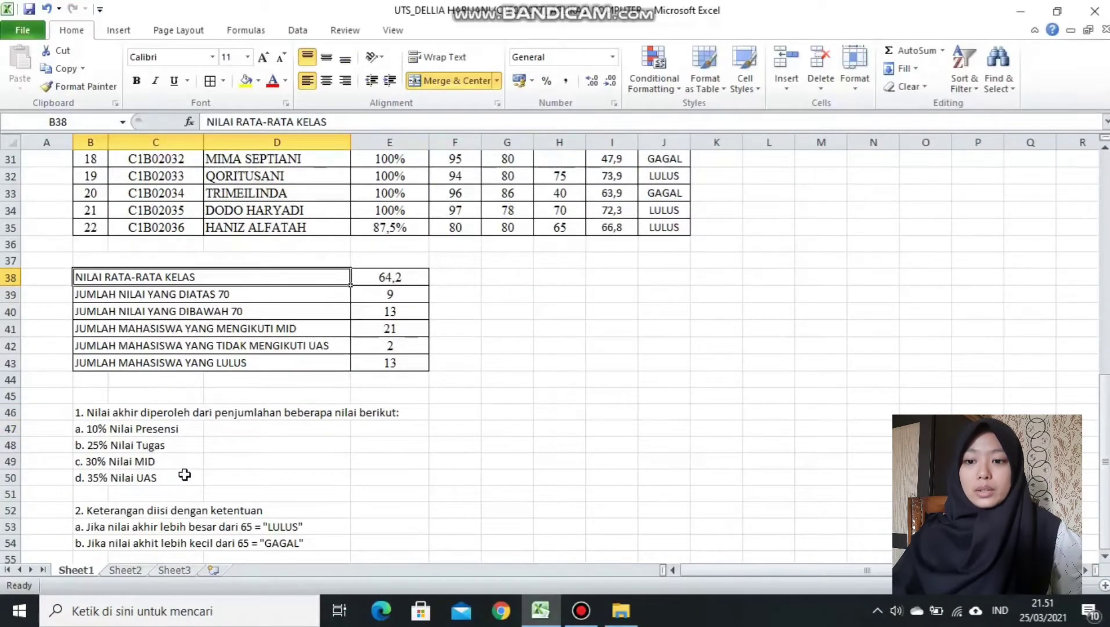
click(138, 571)
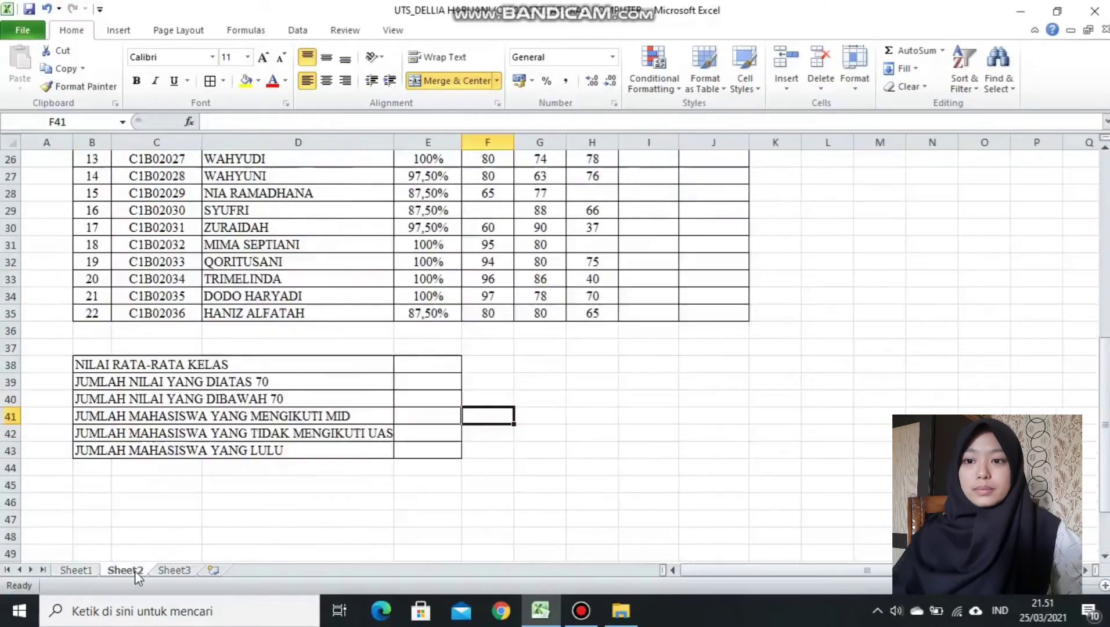
drag(1108, 329, 582, 327)
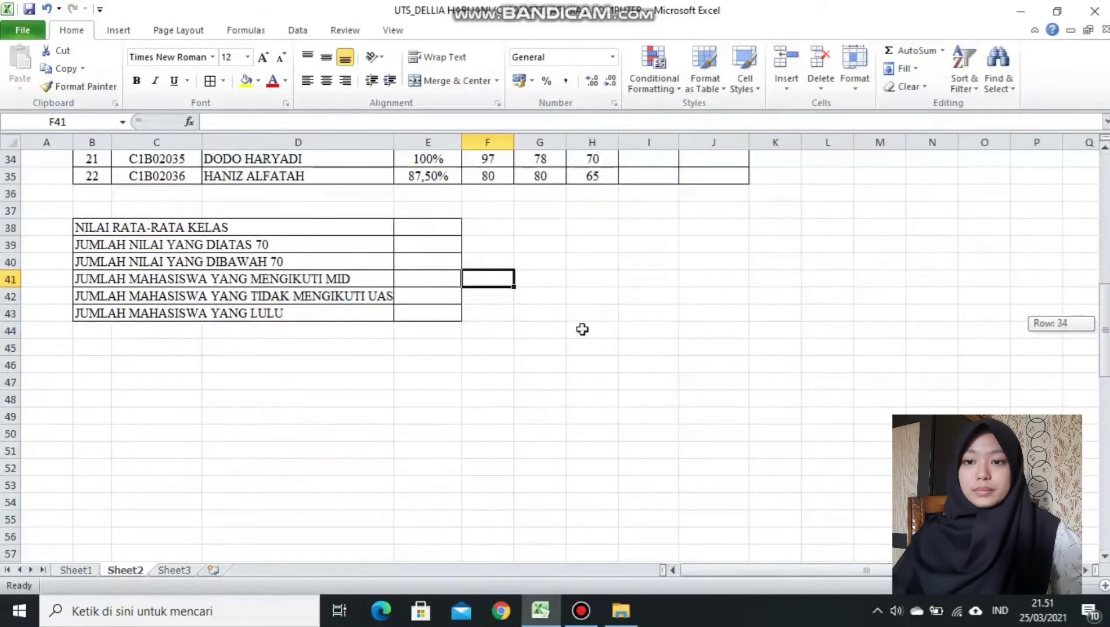
From B45, type note 1 with weights 10% Presensi, 25% Tugas, 30% MID, 35% UAS.
click(96, 347)
text(1. Nilai akhir )
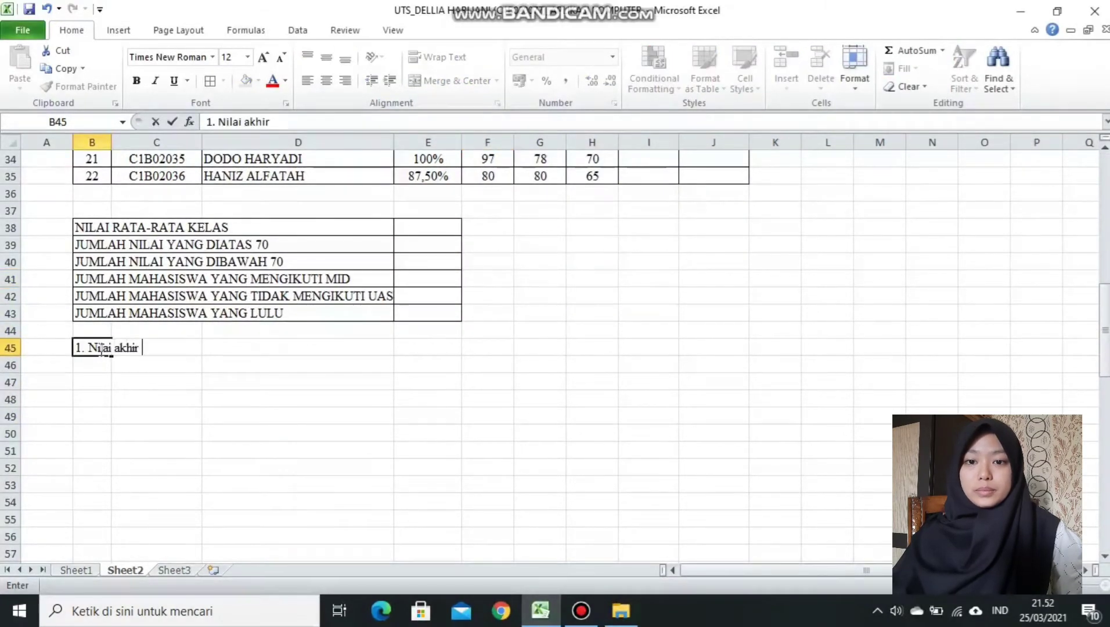
text(diperoleh dari penjumlahan beberapa nilai berikut :)
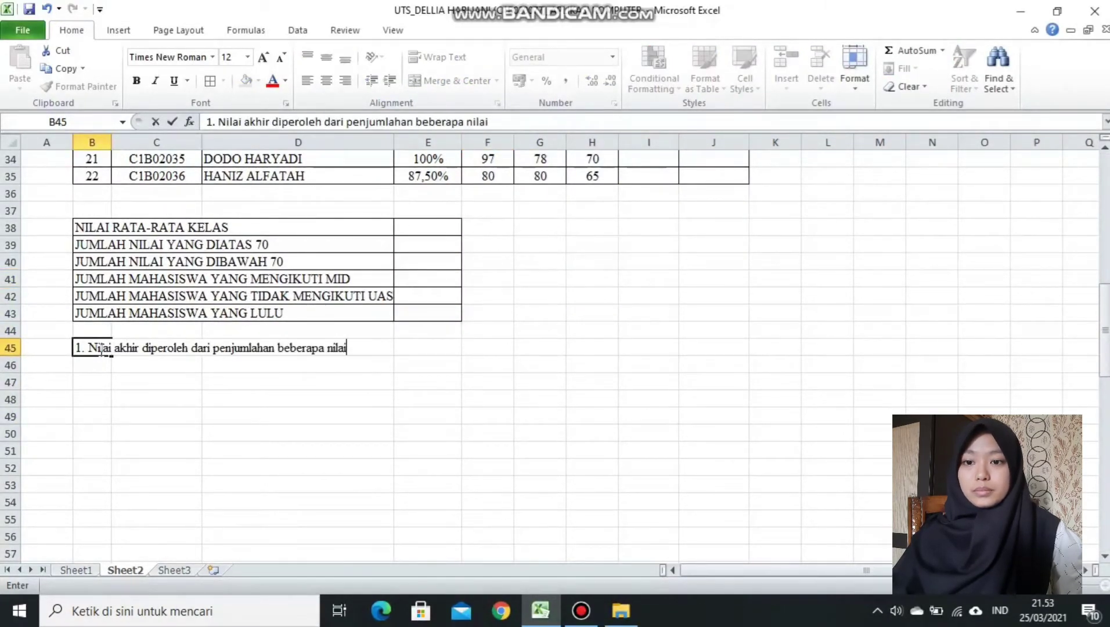
key(Return)
text(a. 10% Presensi)
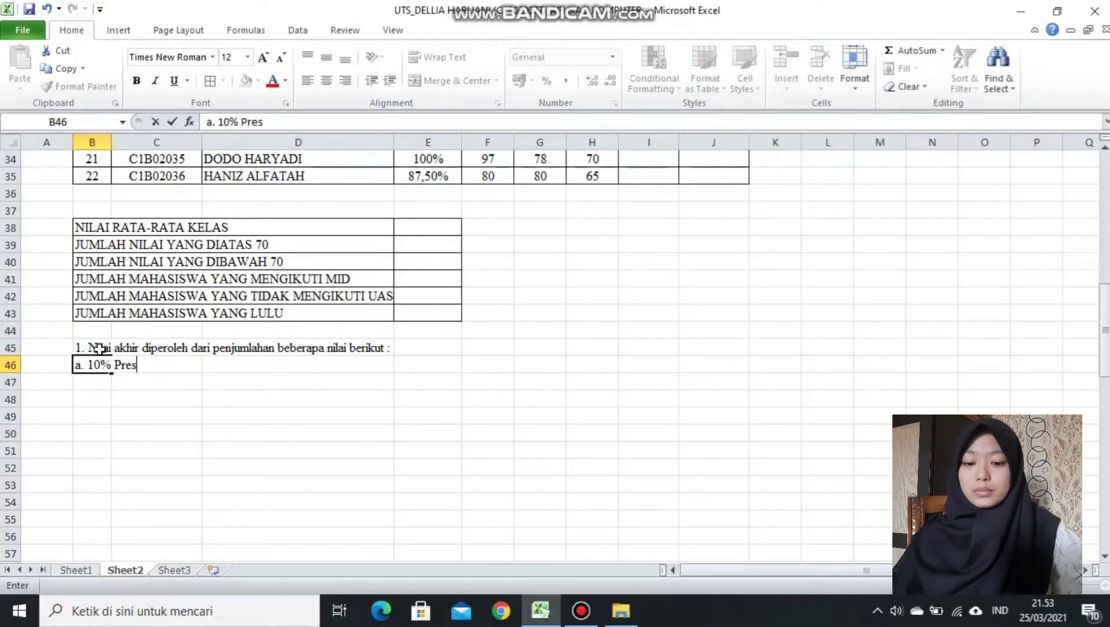
key(Return)
text(b. 25% Tugas)
key(Return)
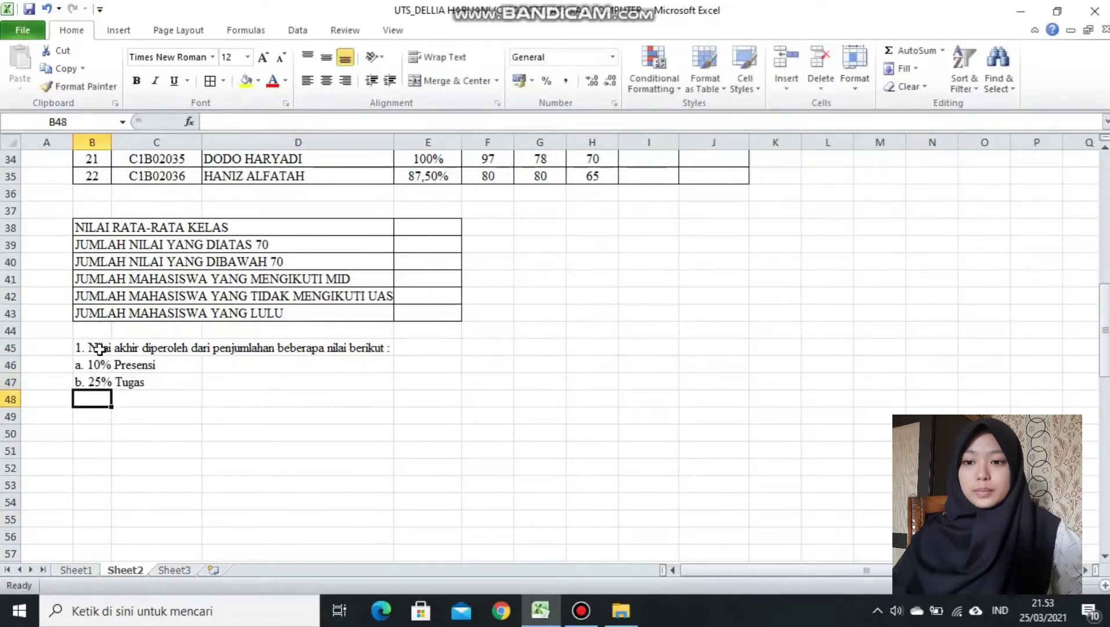
text(c. 30% MID)
key(Return)
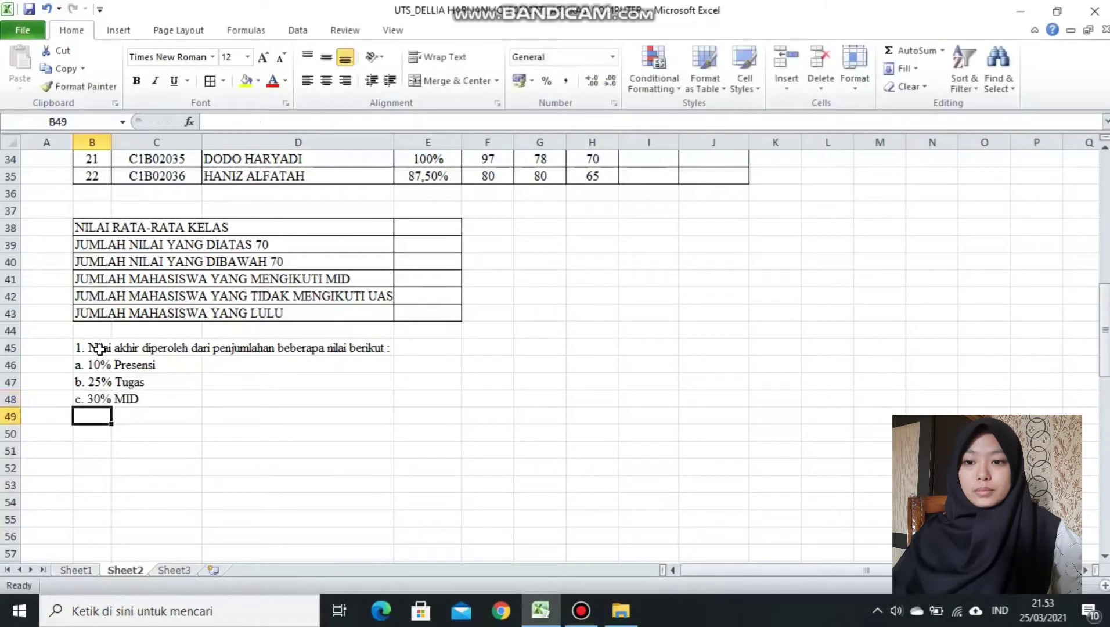
text(d. 35% UAS)
key(Return)
key(Return)
Add note 2: final score above 65 = "LULUS", below 65 = "GAGAL".
text(2.)
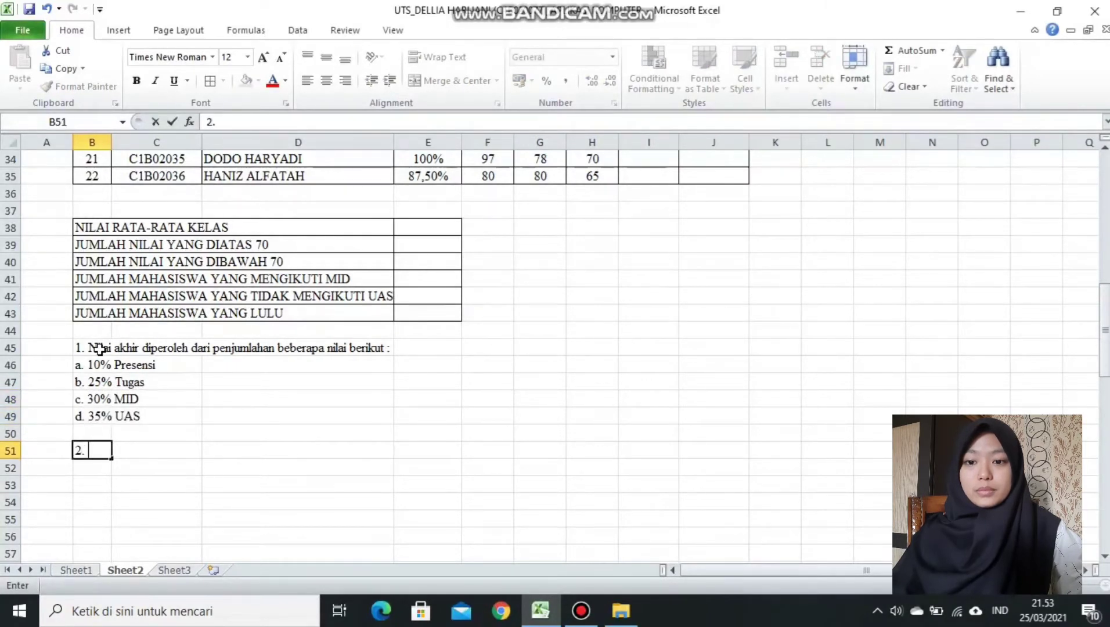
text( Keterangan diidi dengan ketentuan :)
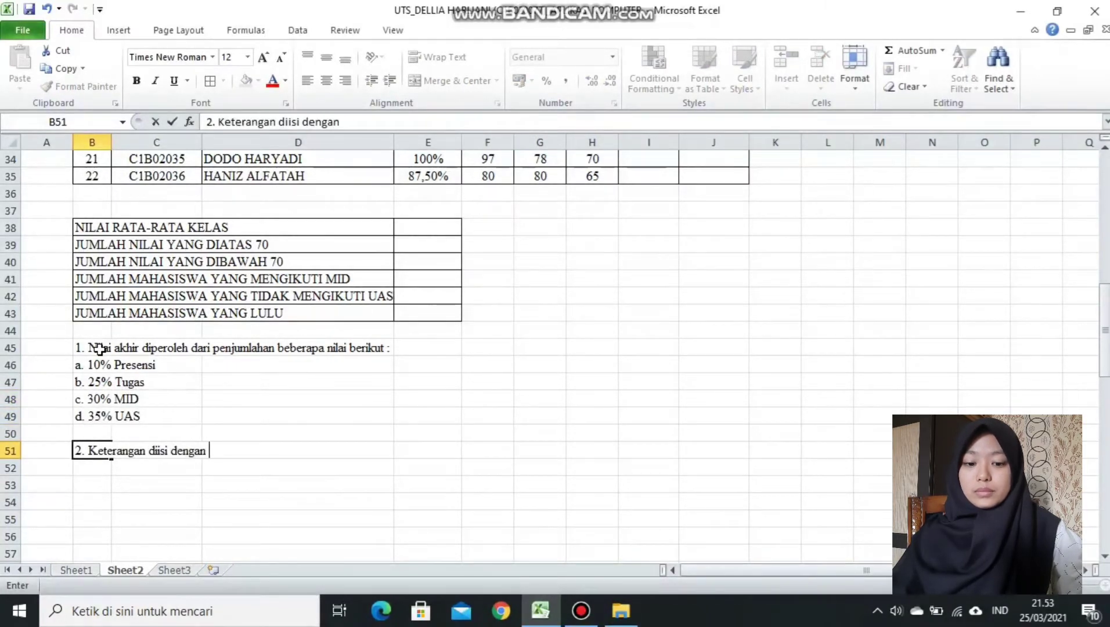
key(Return)
text(a. Jika nilai akh)
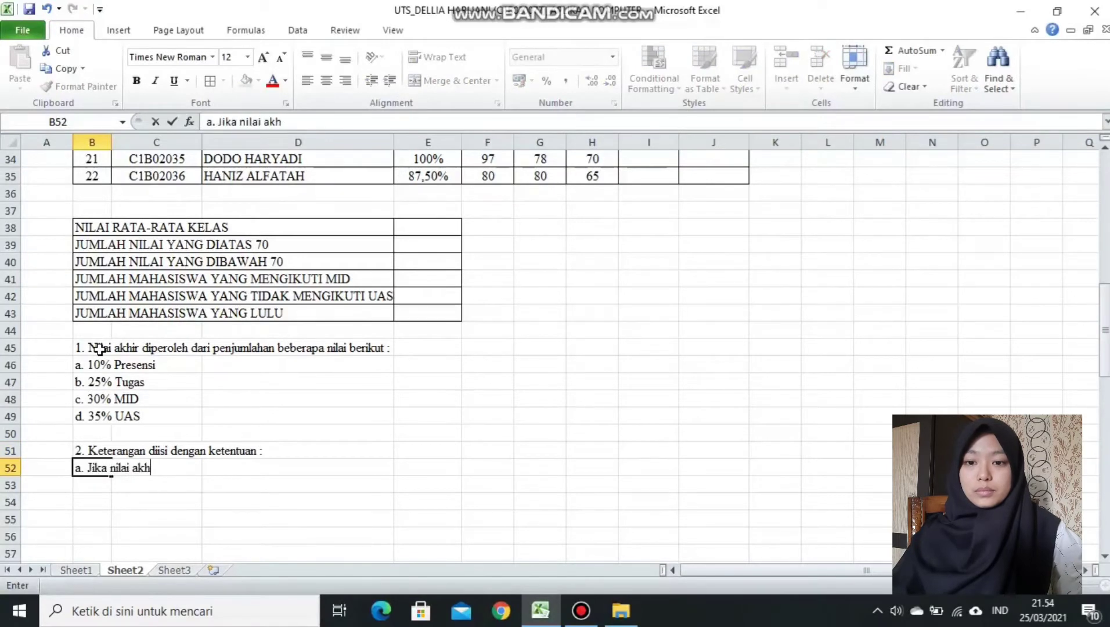
text(ir lebih besar dari 65 )
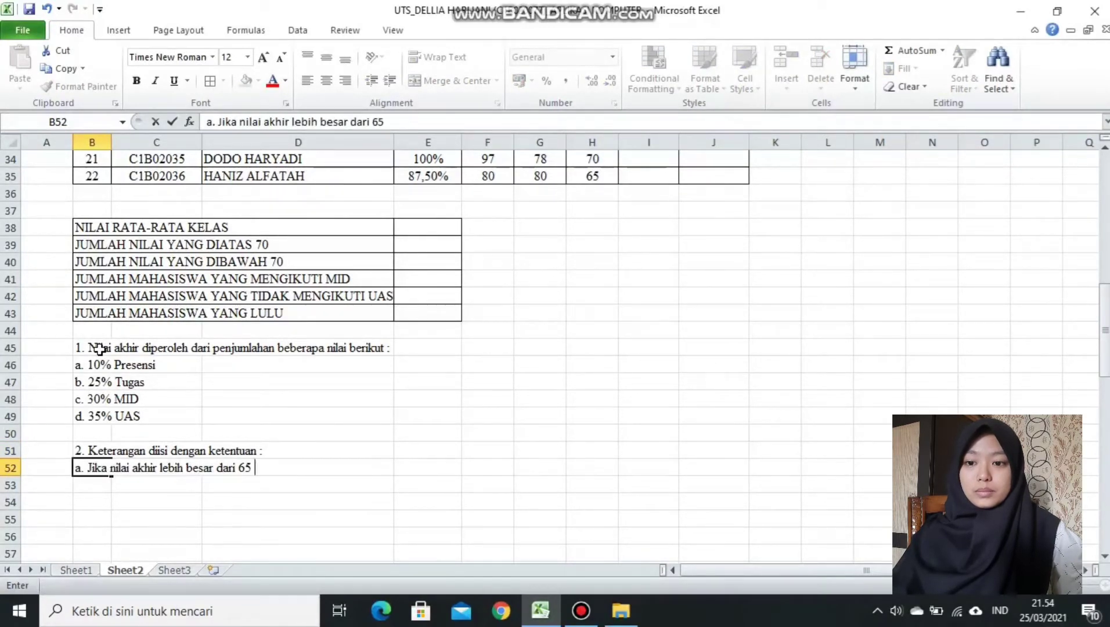
text(= "LULUS")
key(Return)
text(b. )
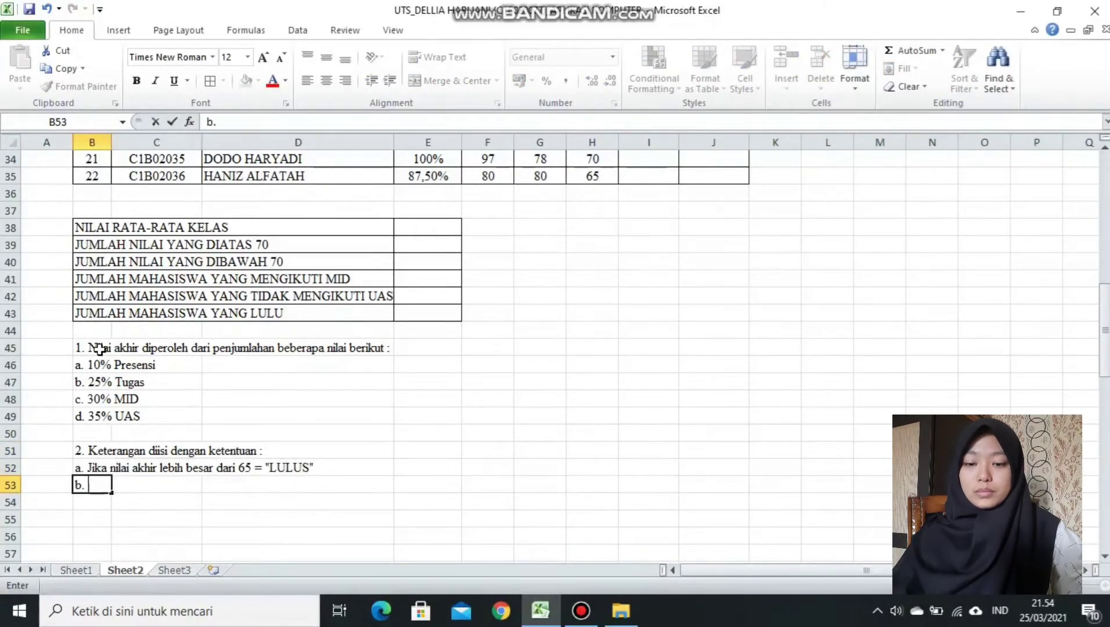
text(Jika nilai akhir lebih kecil dari 65 = "GAGAL")
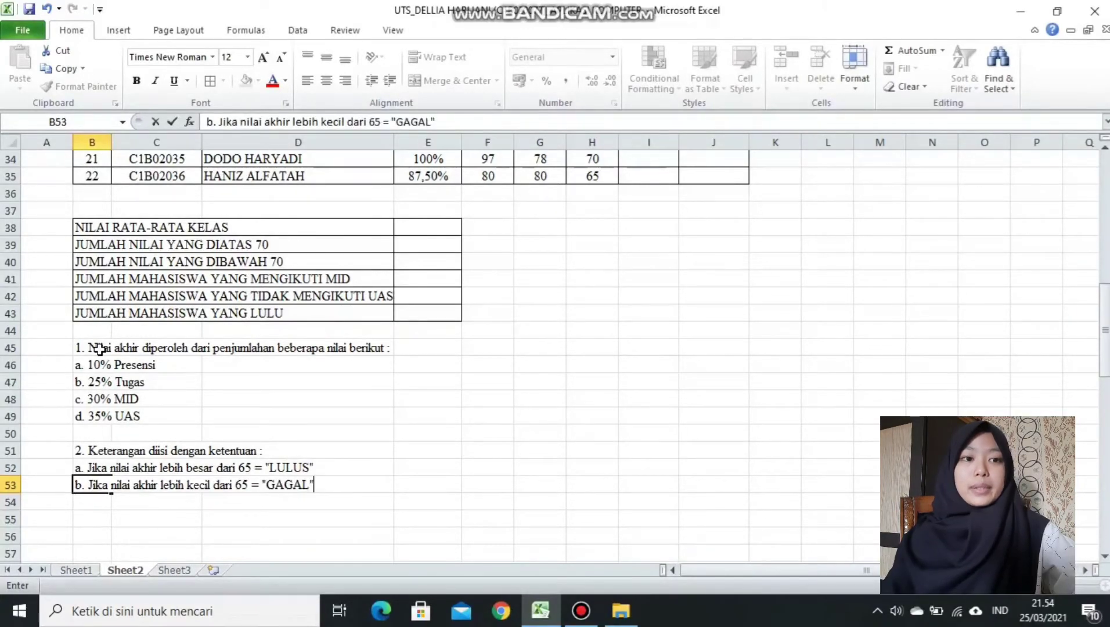
key(Return)
drag(1106, 328, 1106, 223)
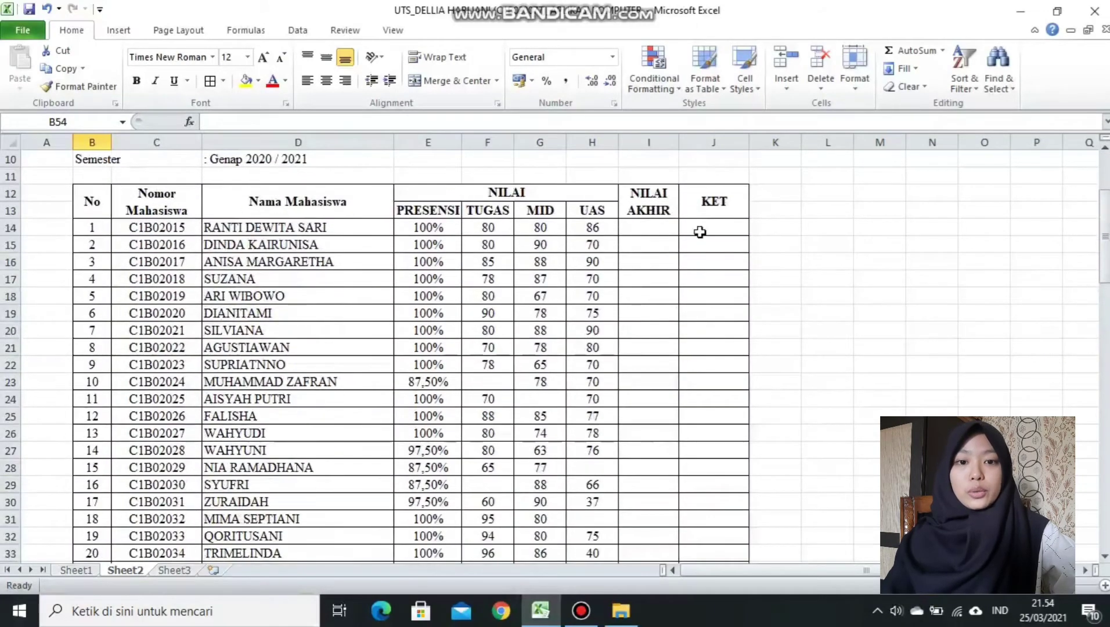
click(648, 205)
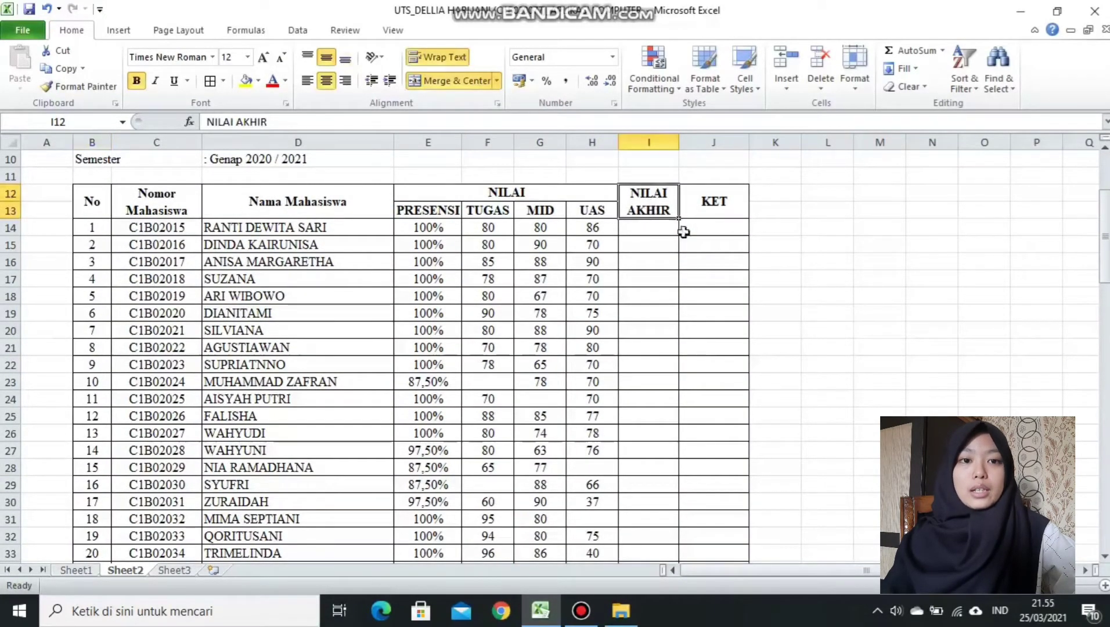
drag(1106, 238, 1105, 246)
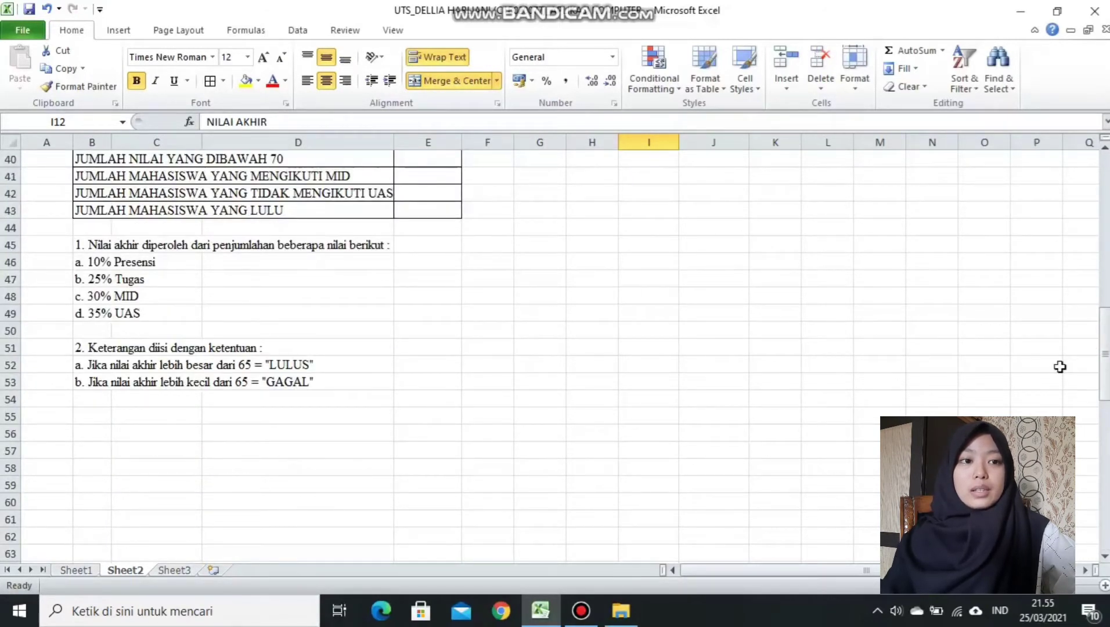
drag(1105, 367, 1104, 196)
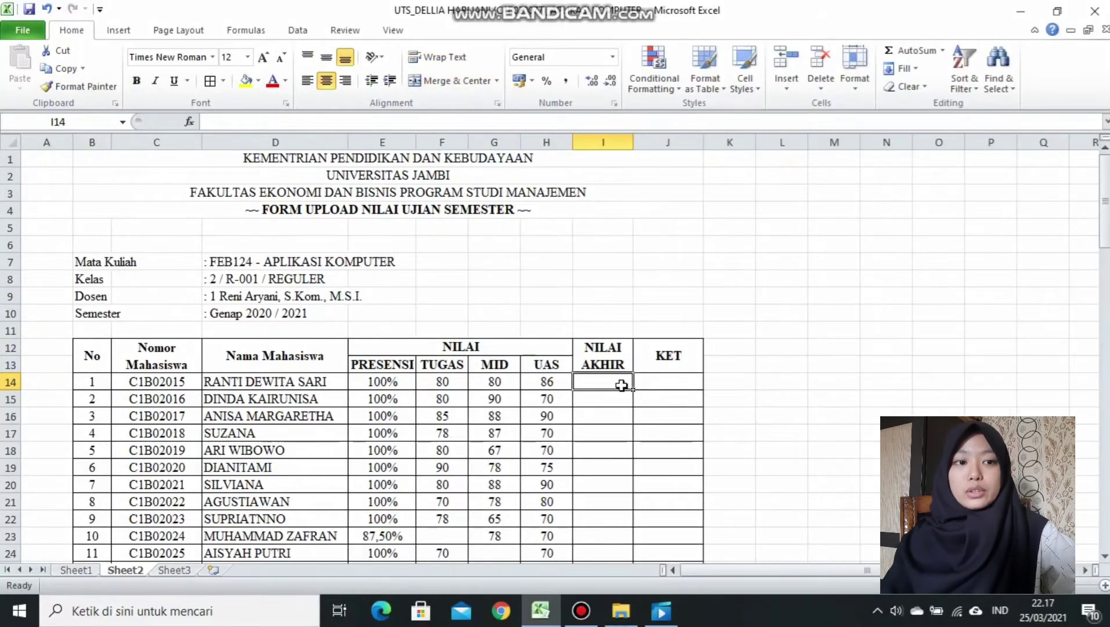
Start a SUM formula in I14 weighting the PRESENSI score E14 by 0,1.
text(=)
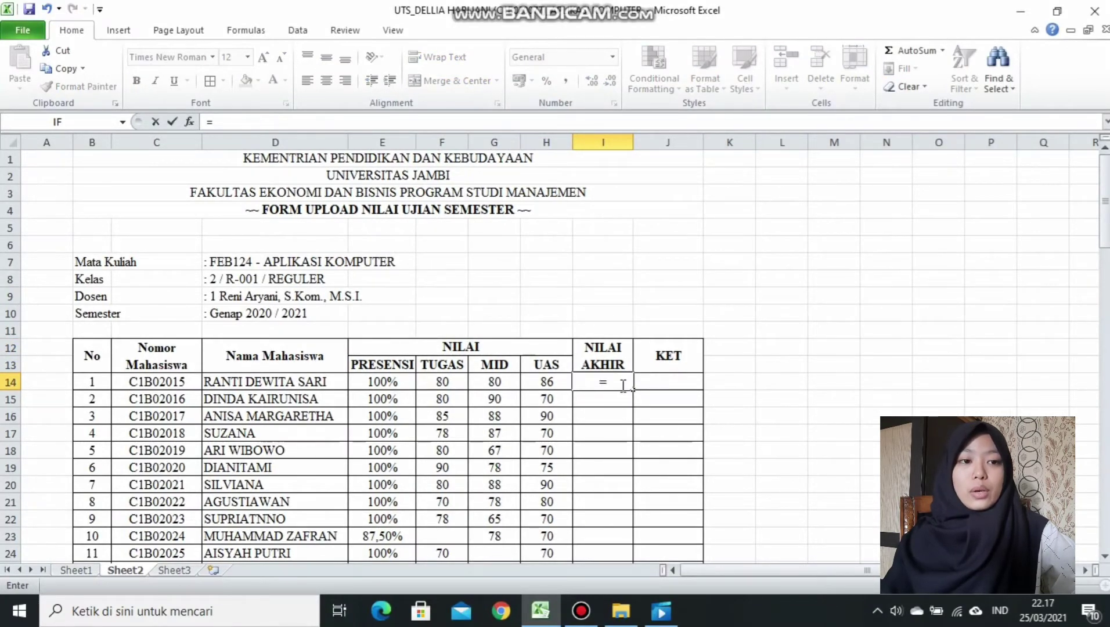
text(S)
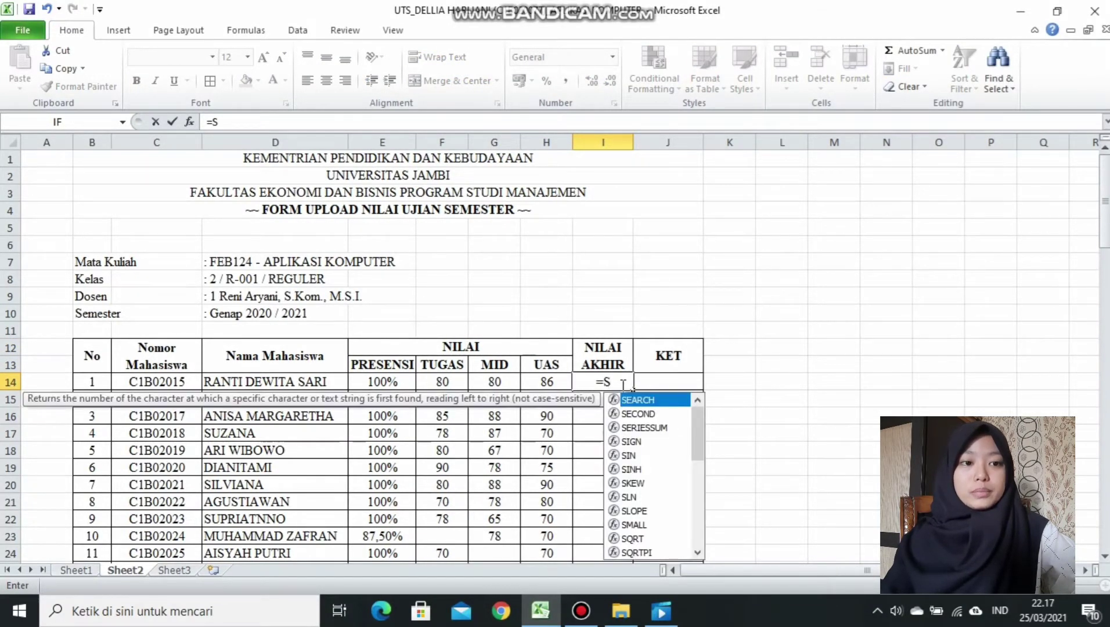
text(U)
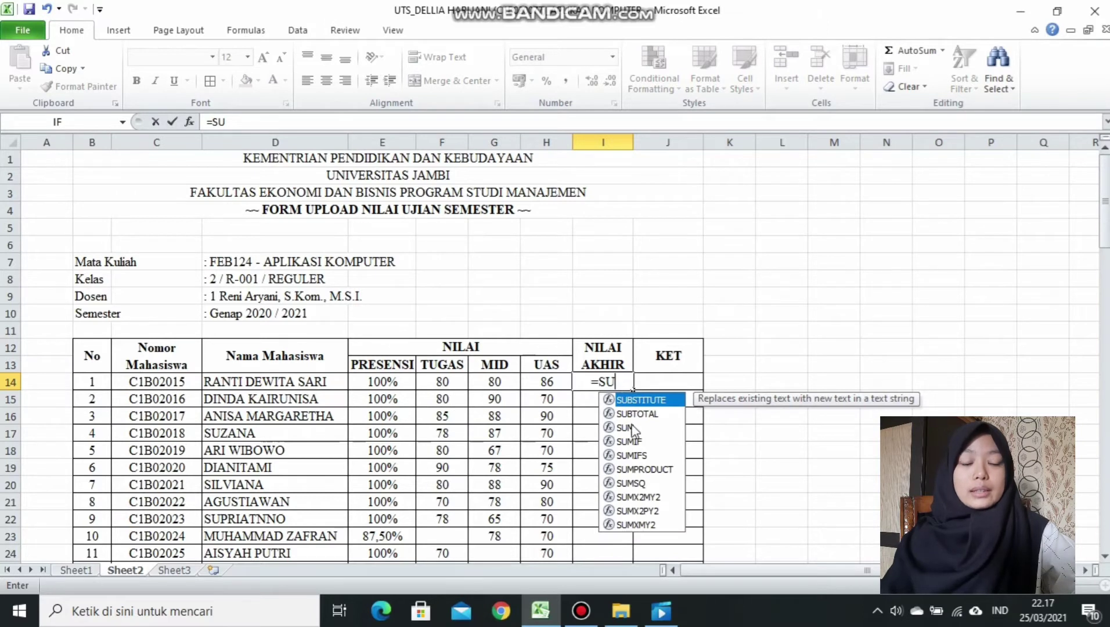
double_click(627, 428)
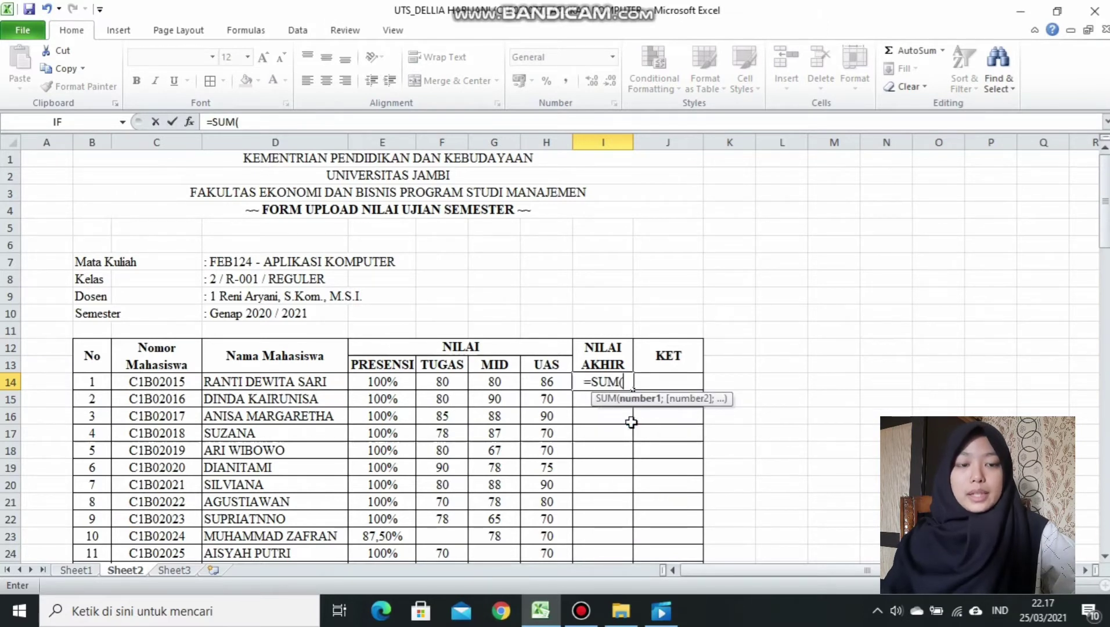
click(389, 381)
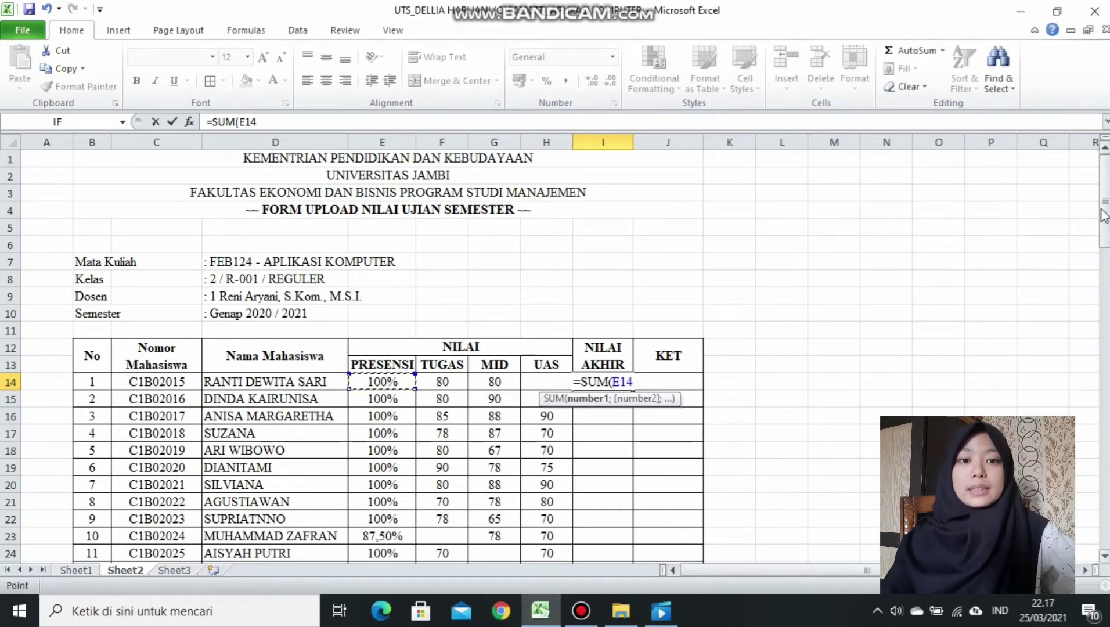
drag(1105, 214, 1105, 358)
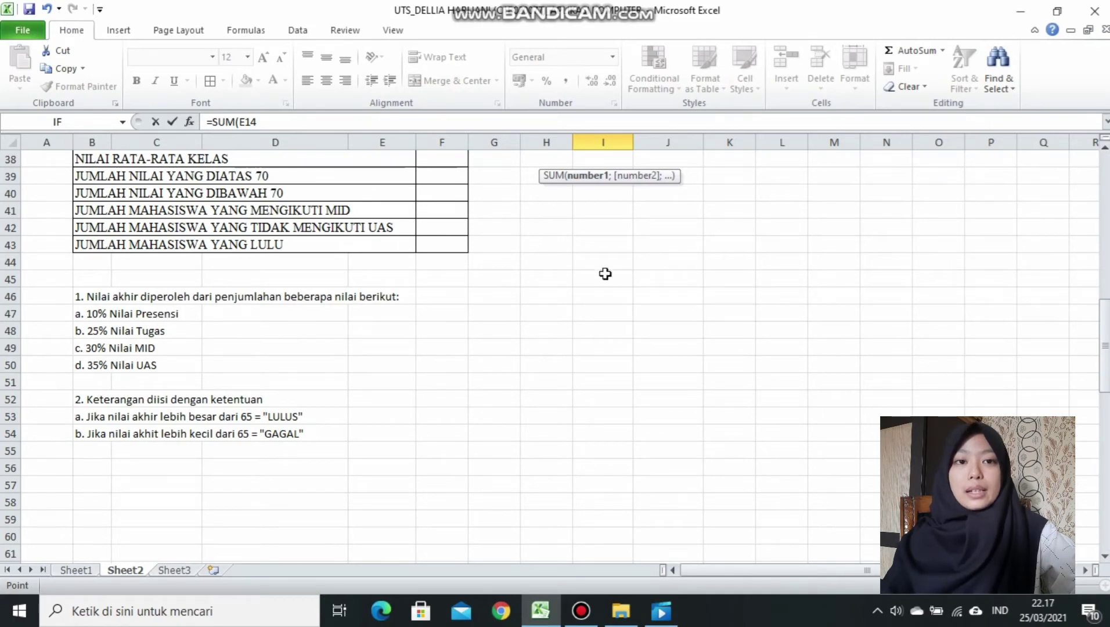
drag(1107, 332, 1106, 184)
click(256, 120)
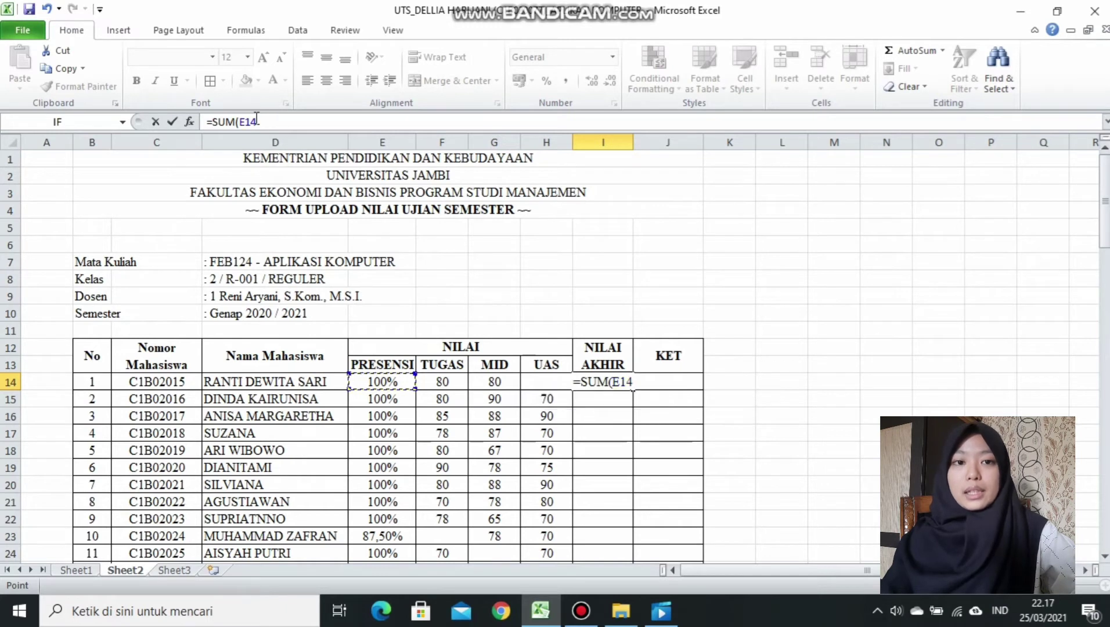
text(*)
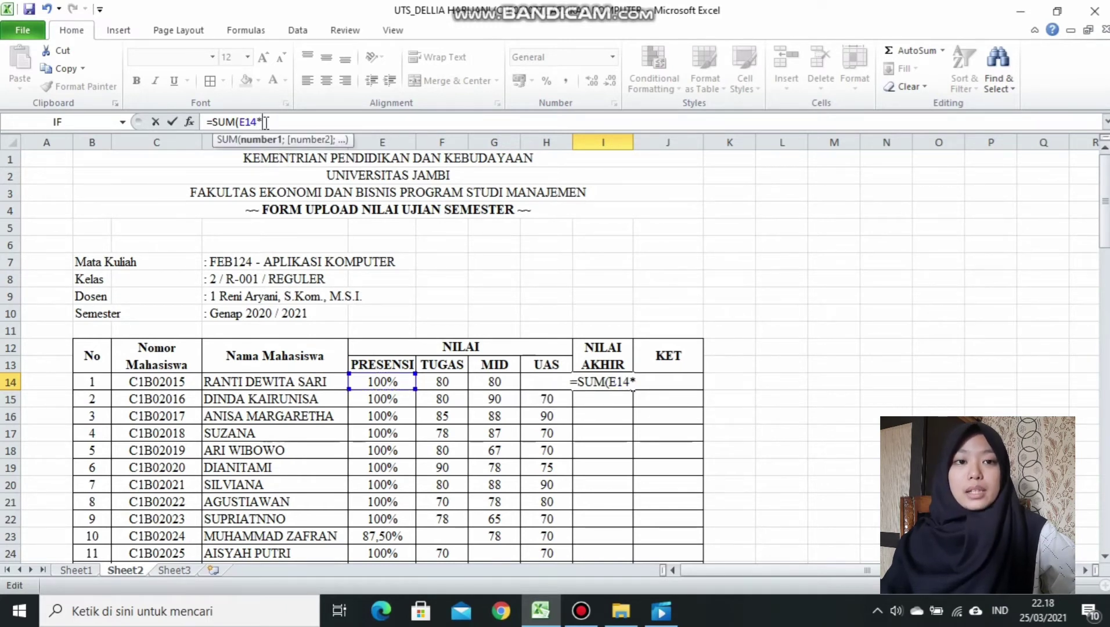
text(0,1)
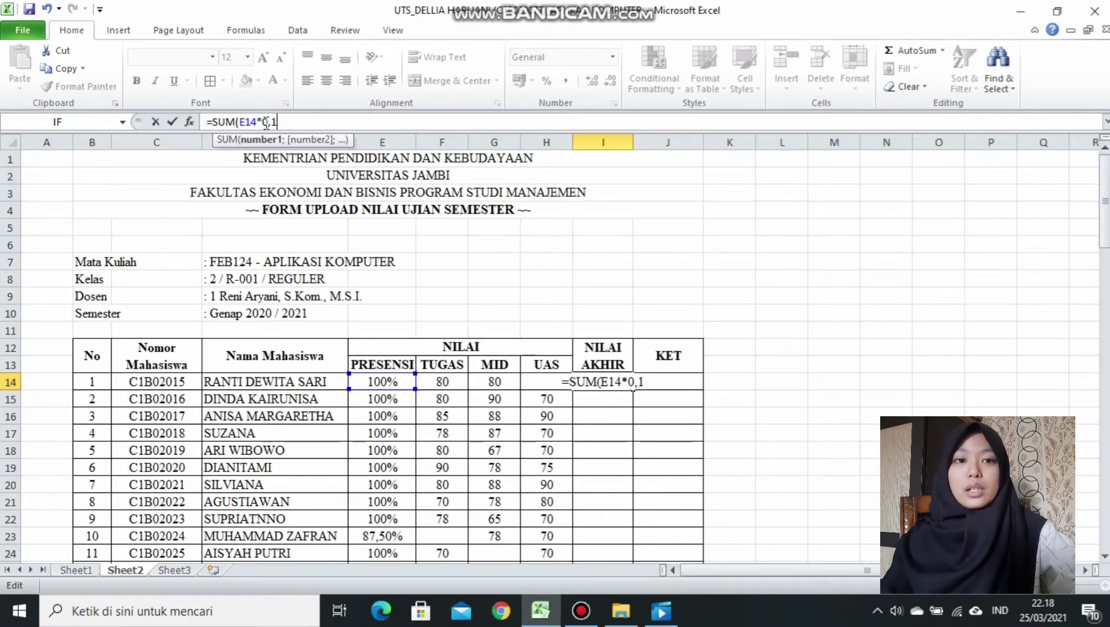
text()+)
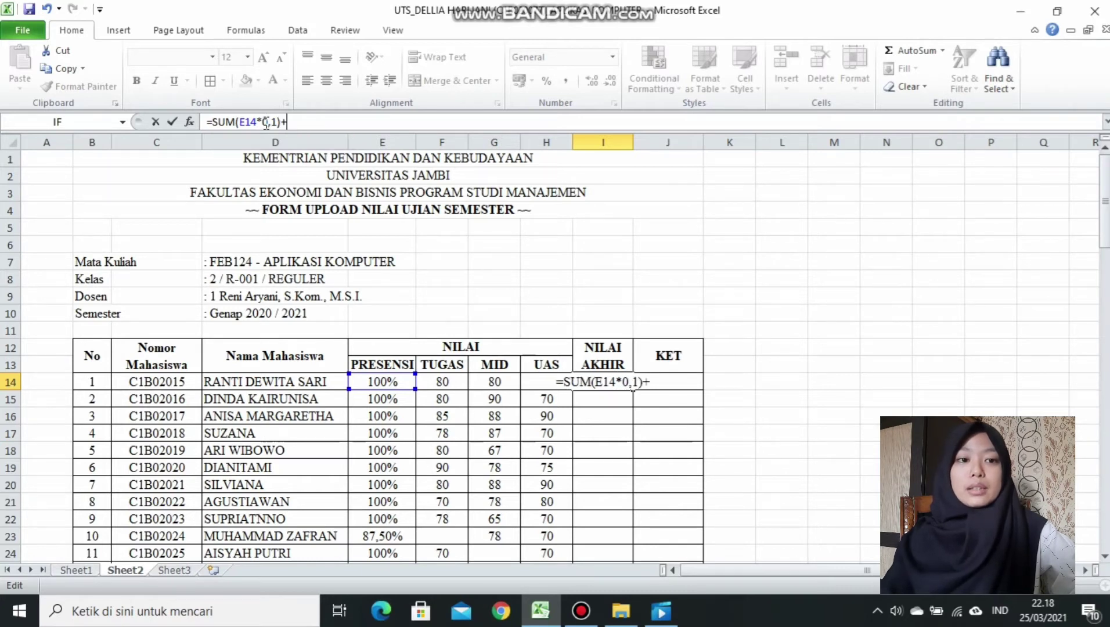
text(()
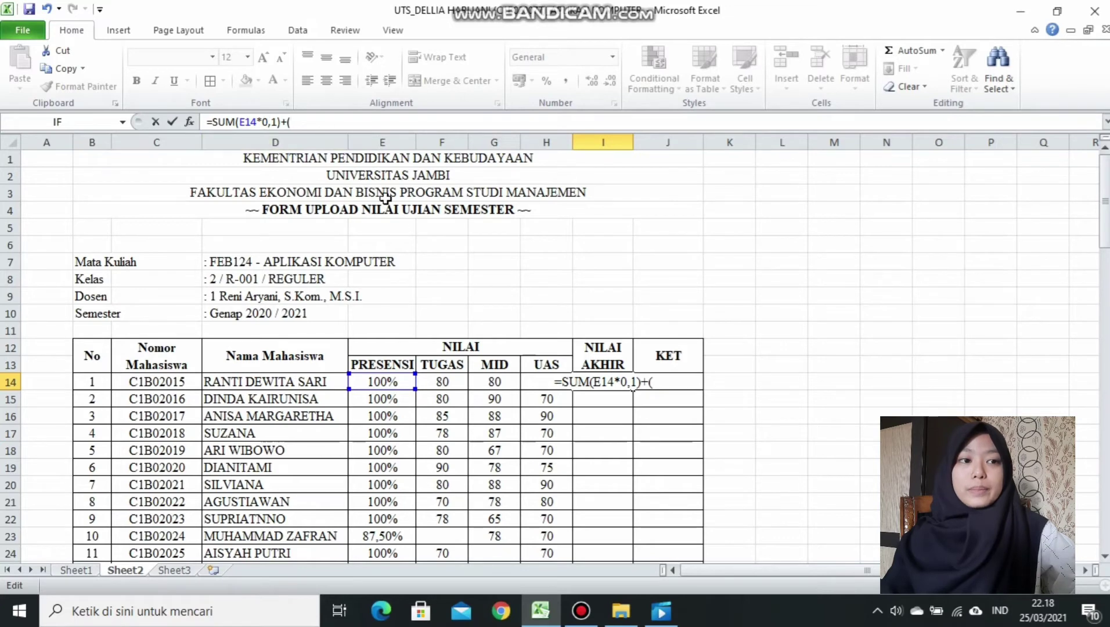
Add TUGAS F14 weighted by 0,25, then add the MID score G14.
click(447, 381)
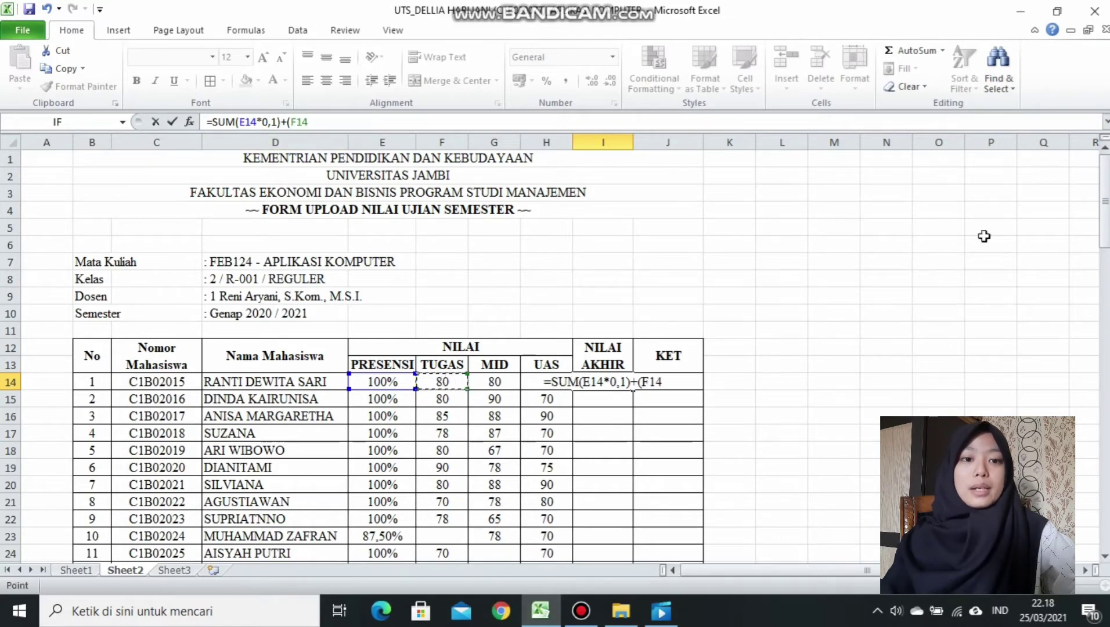
drag(1105, 200, 1104, 318)
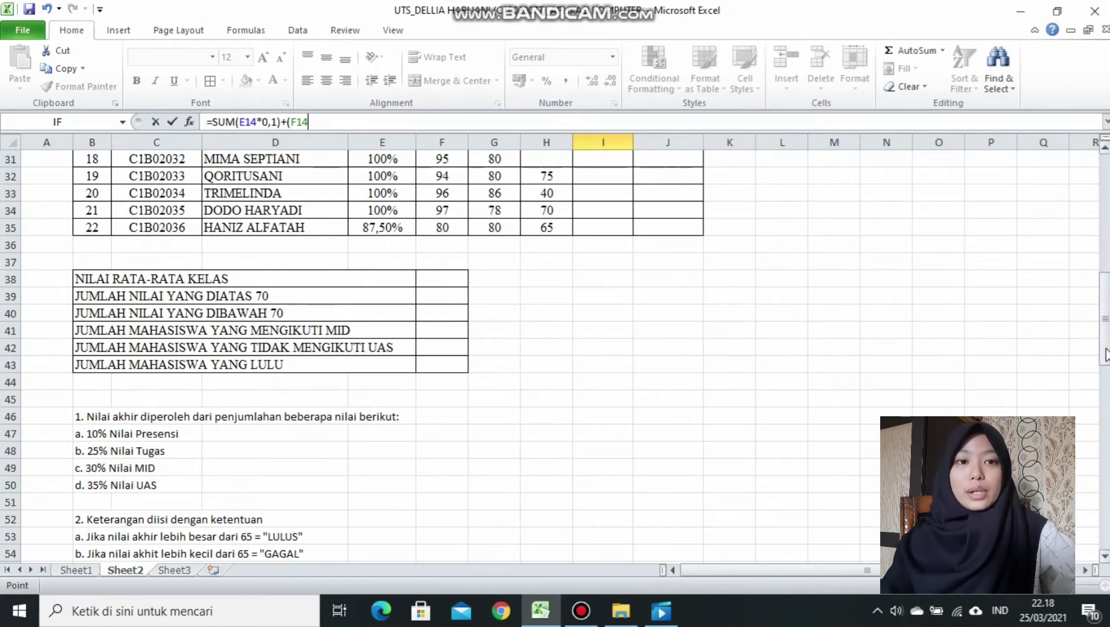
drag(1106, 354, 1078, 211)
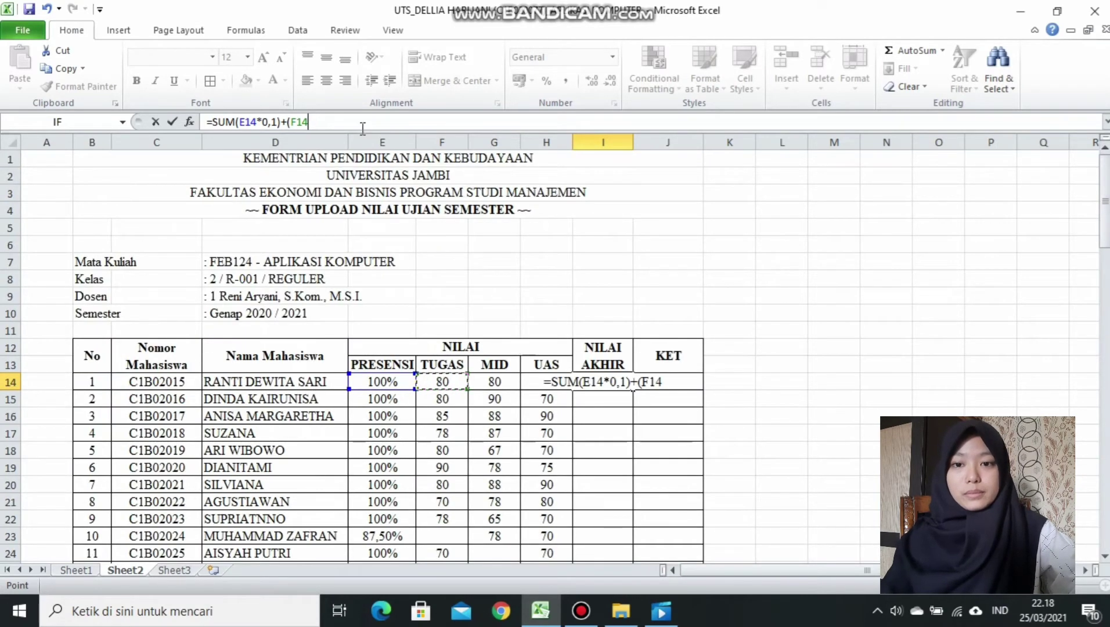
text(*)
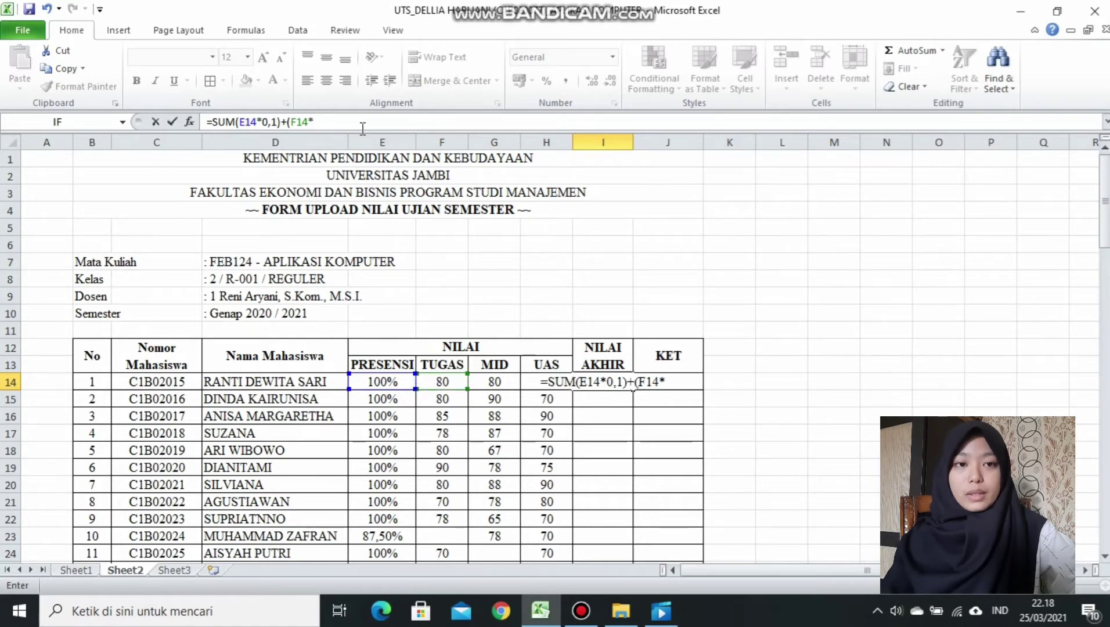
text(0,2)
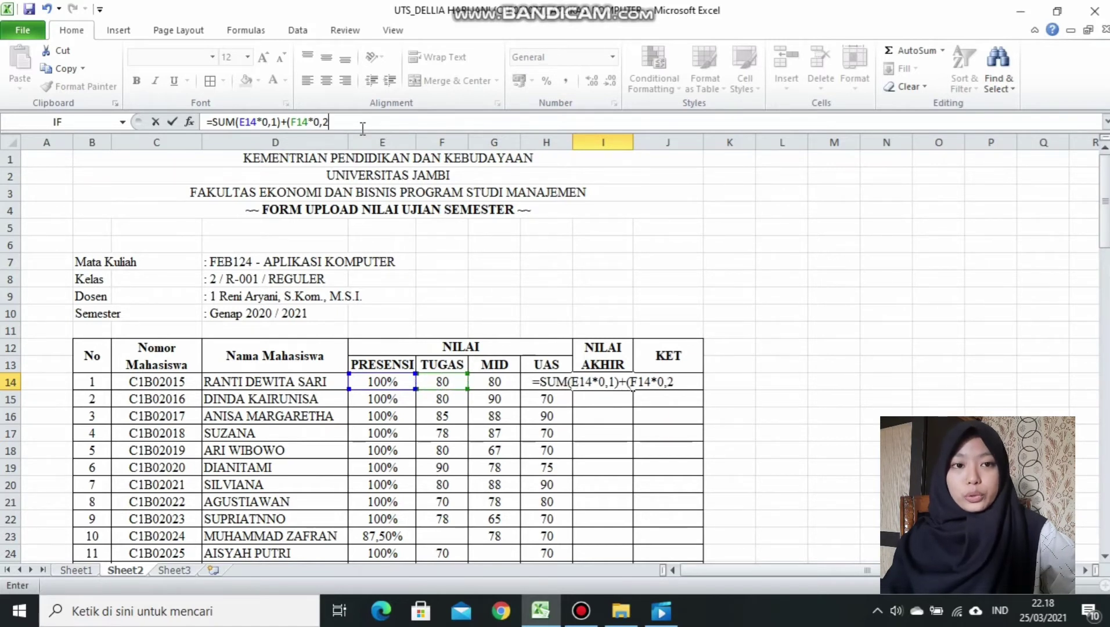
text(5))
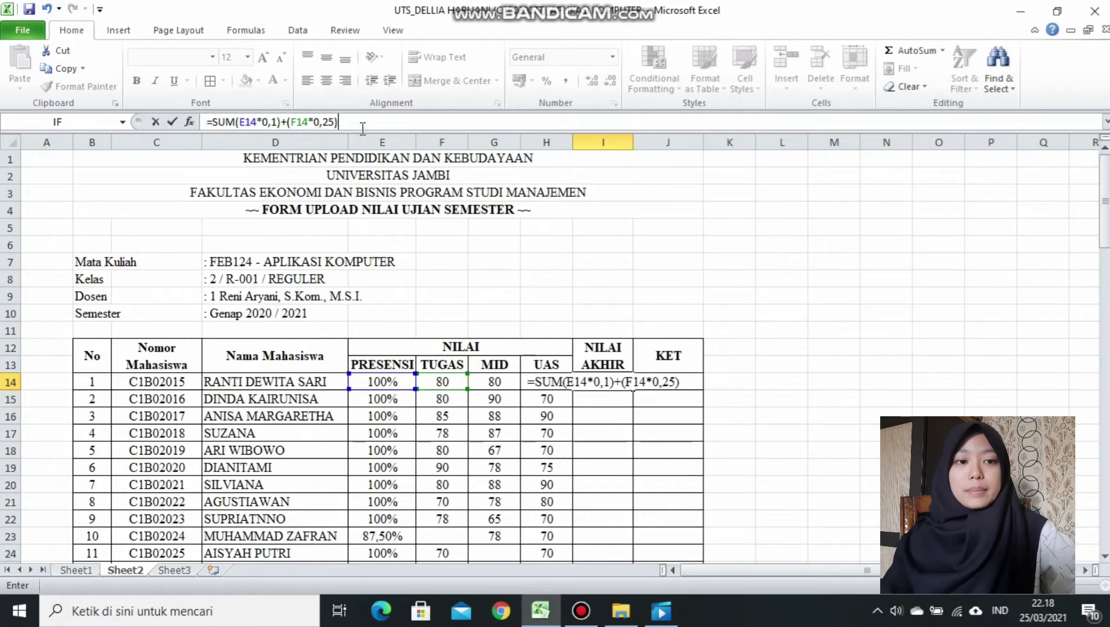
text(+()
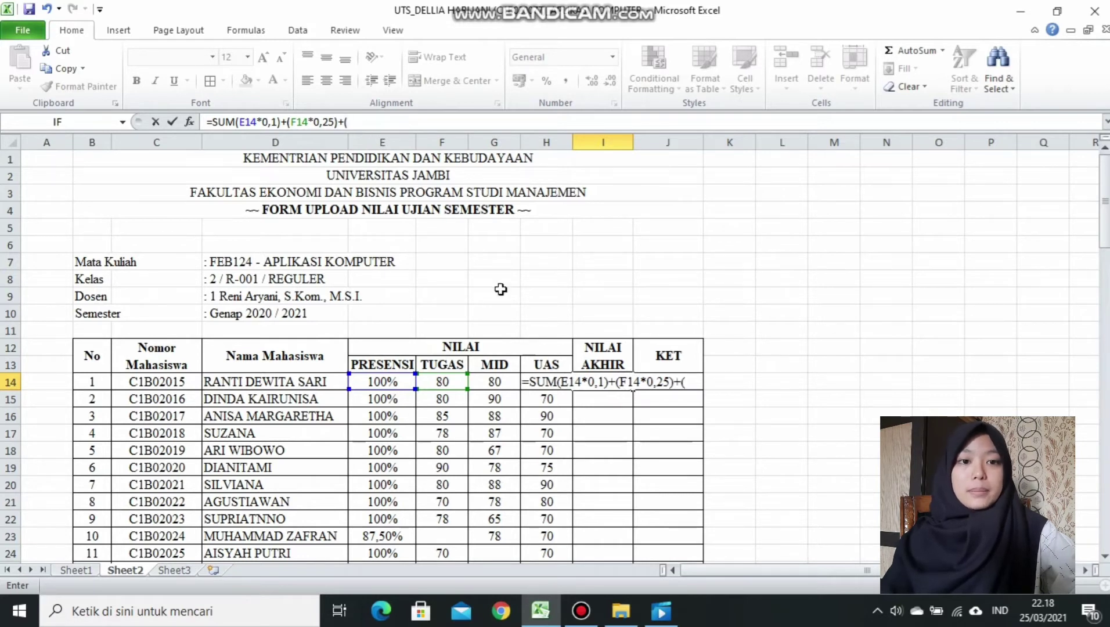
click(507, 381)
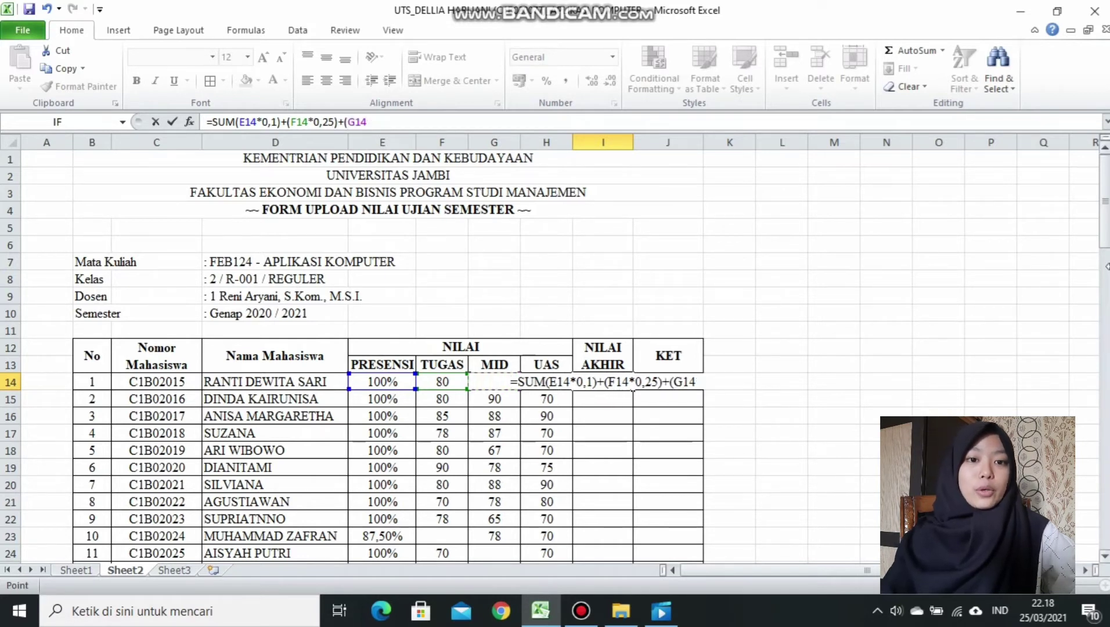
scroll(194, 378, down, 12)
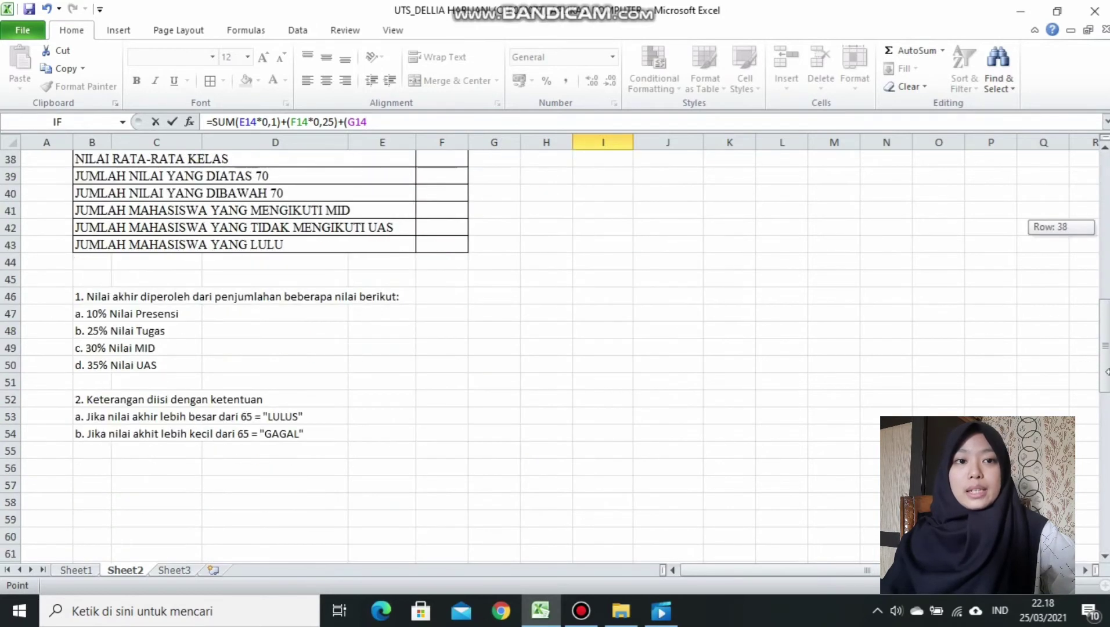
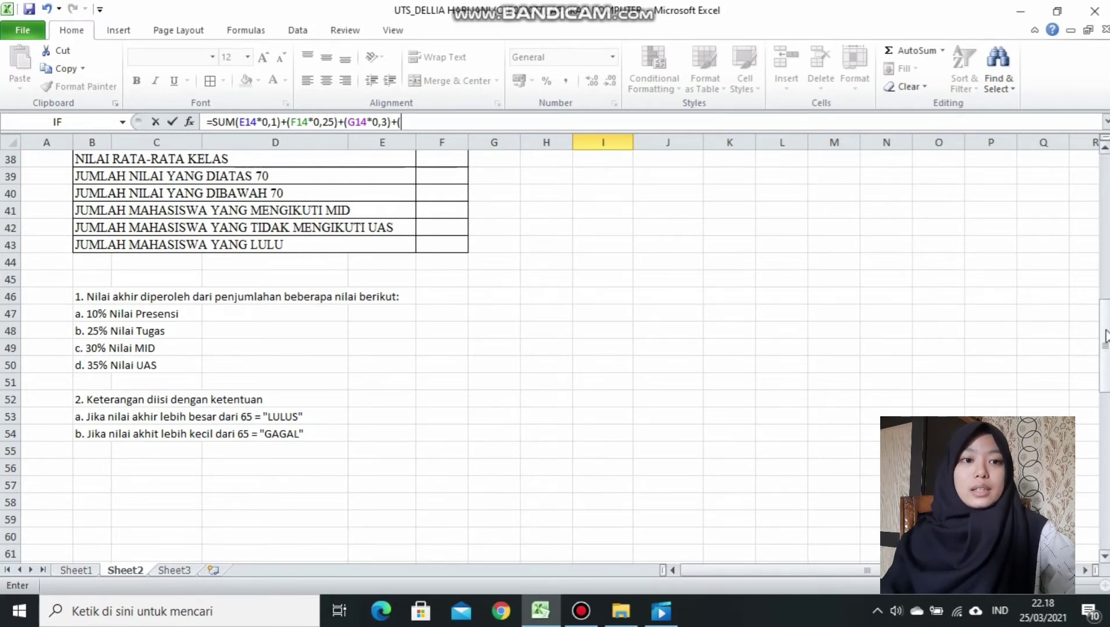
Add UAS score H14 weighted by 0,35 to complete the I14 formula, giving 74,2.
drag(1105, 335, 1105, 326)
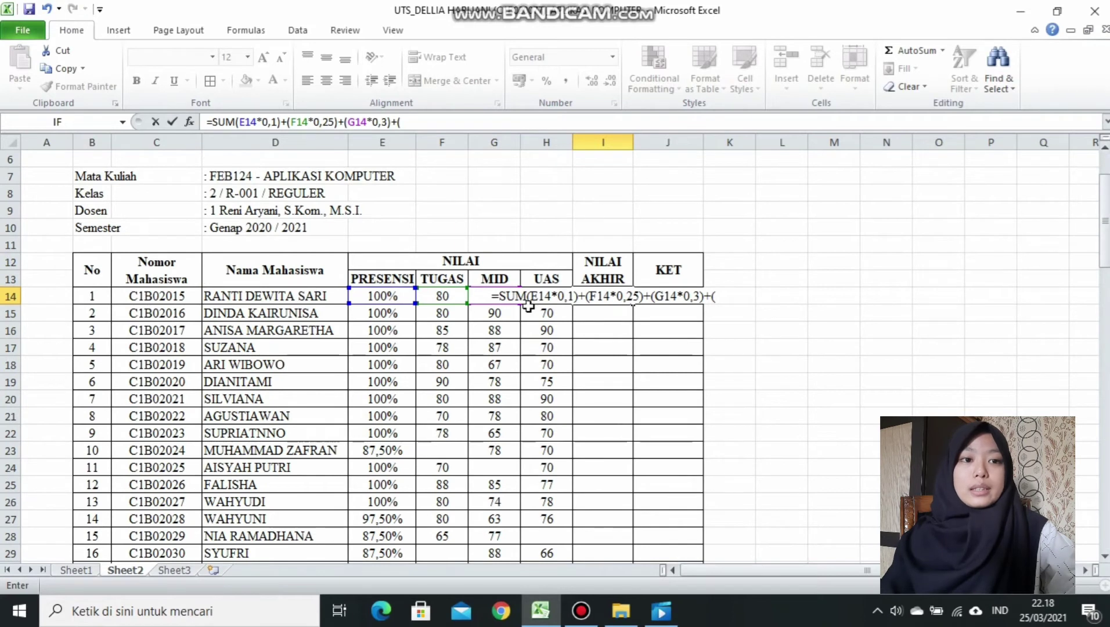
click(527, 303)
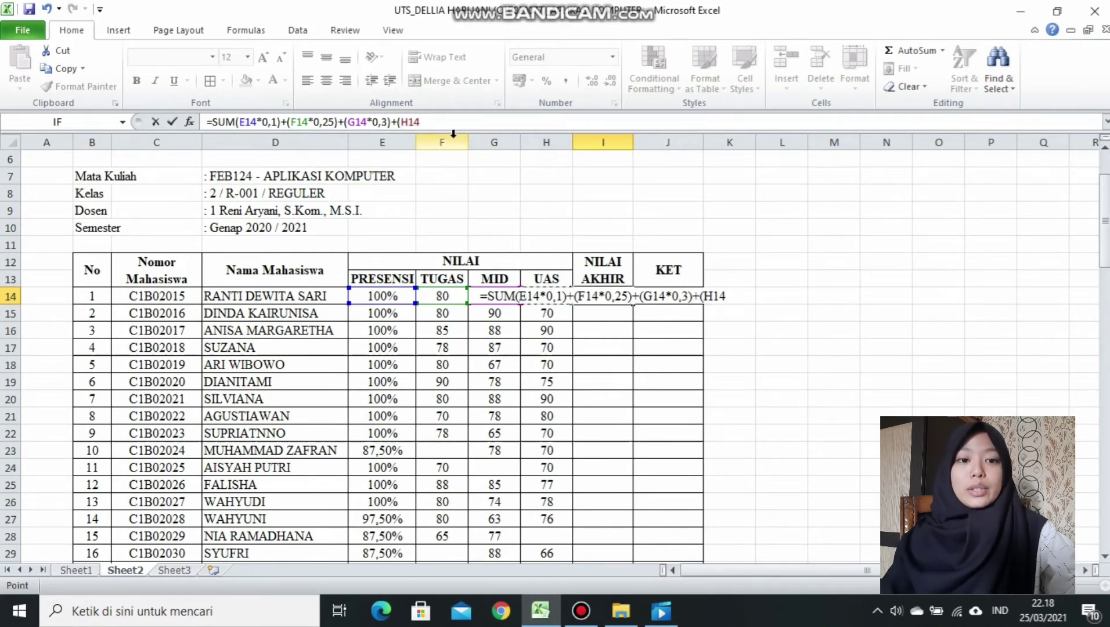
text(*)
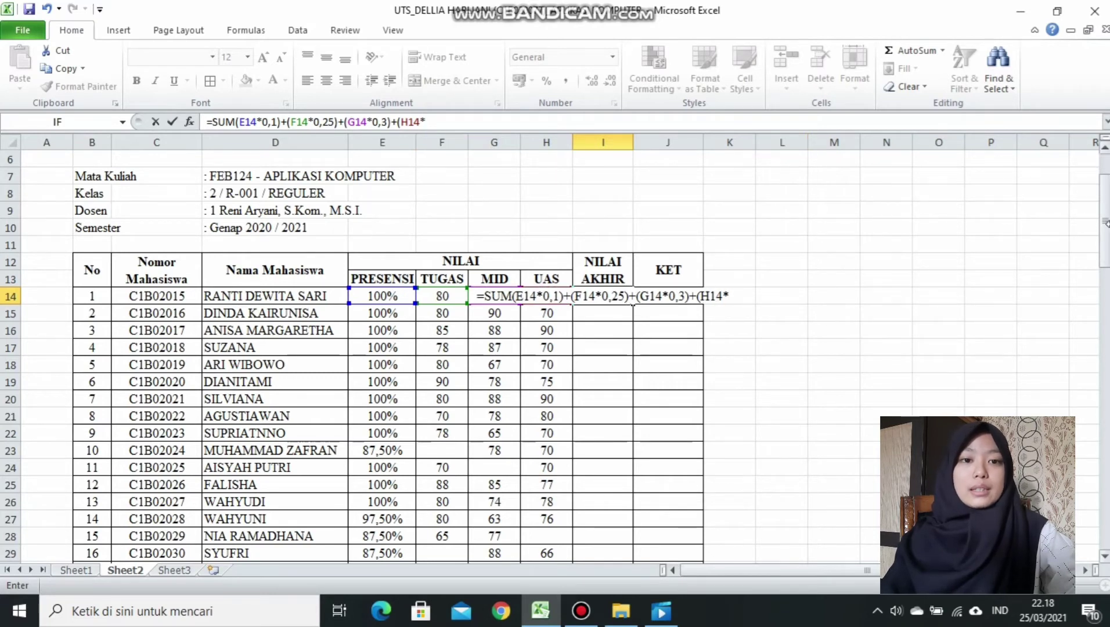
drag(1104, 220, 1104, 367)
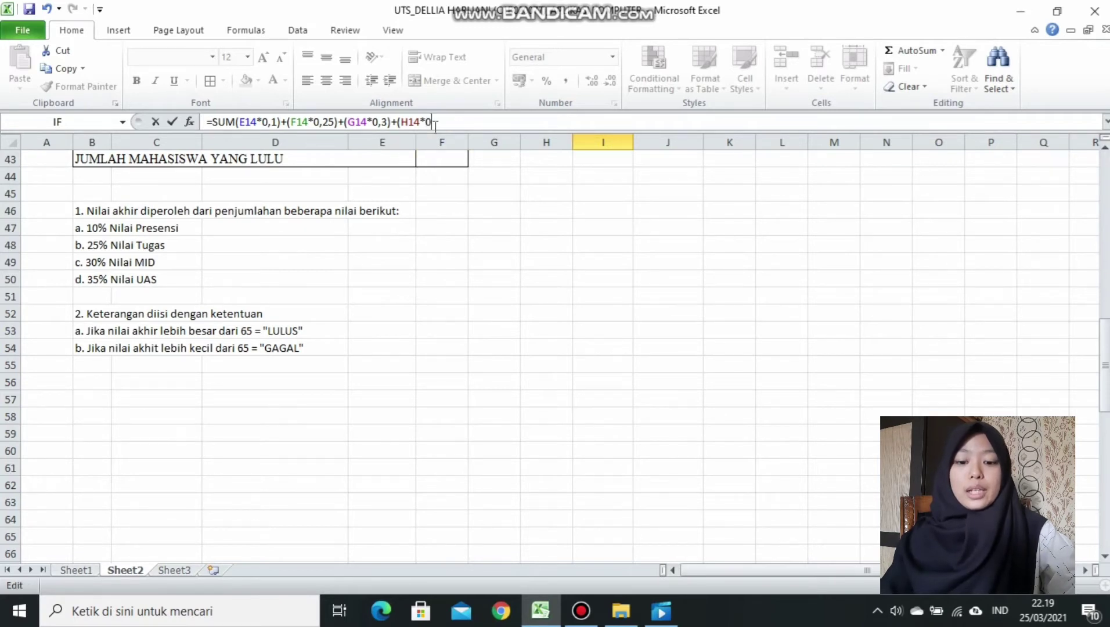
text(,35)
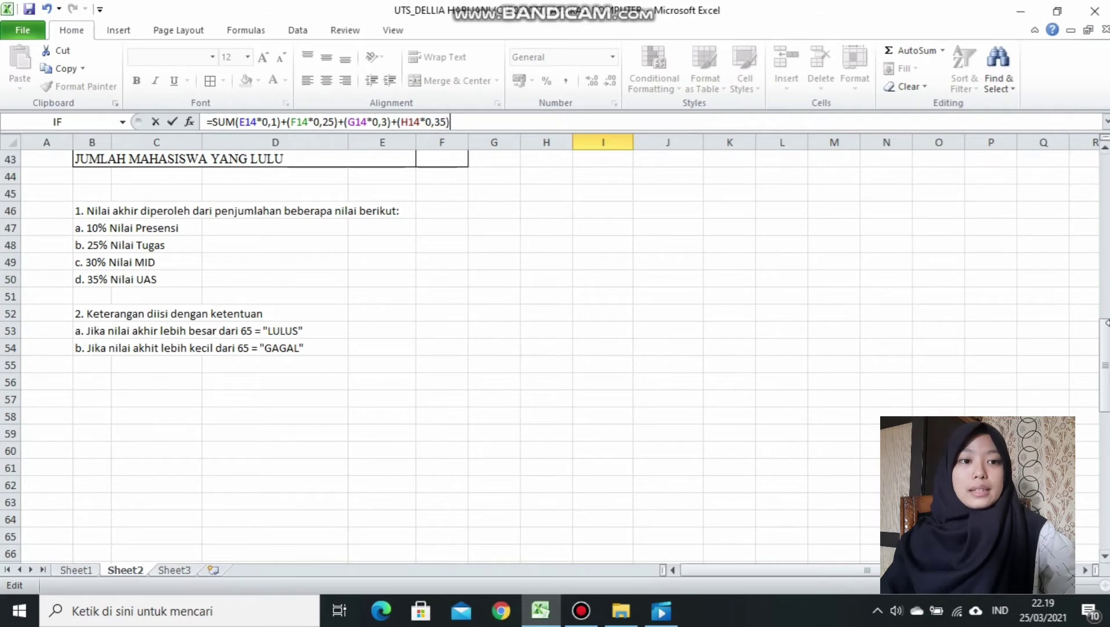
drag(1106, 336, 1105, 177)
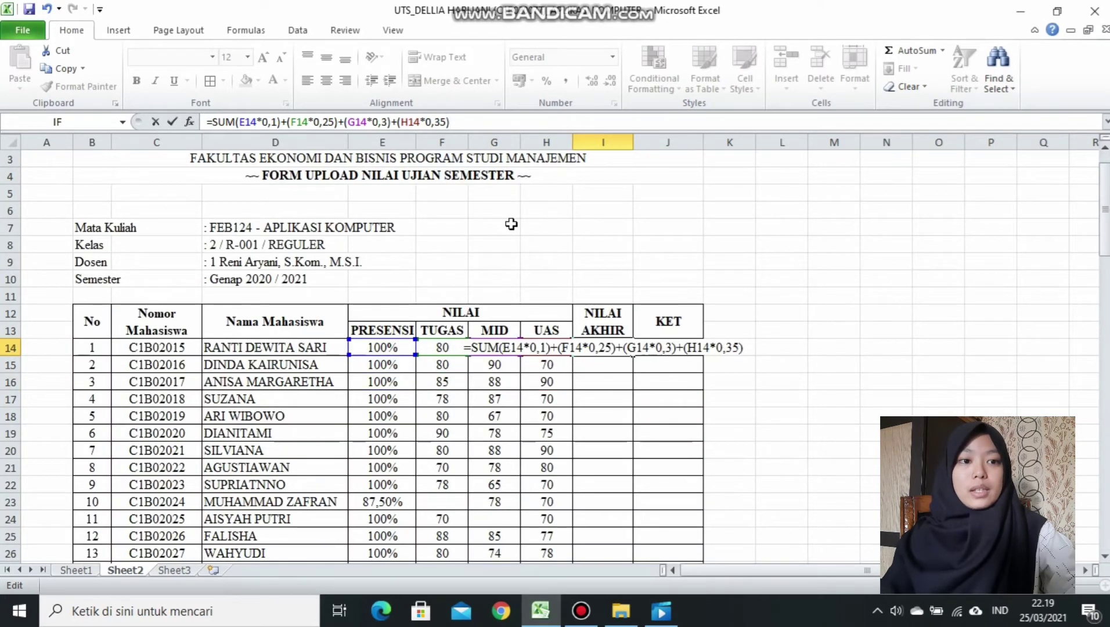
key(Return)
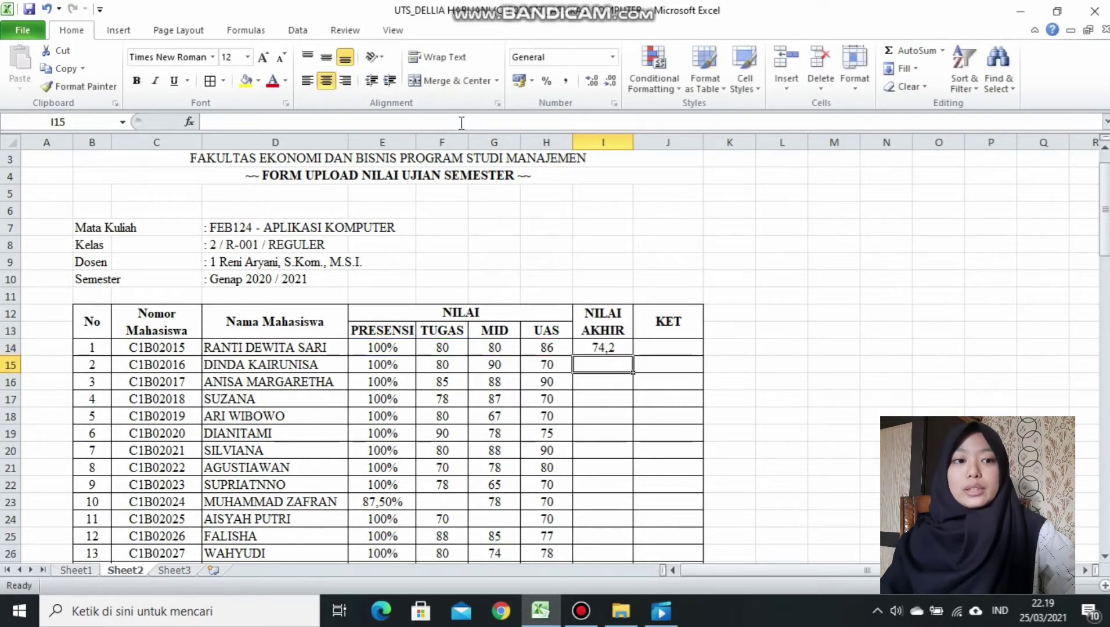
Fill the final-score formula down to I35 in Number format with one decimal place.
click(608, 345)
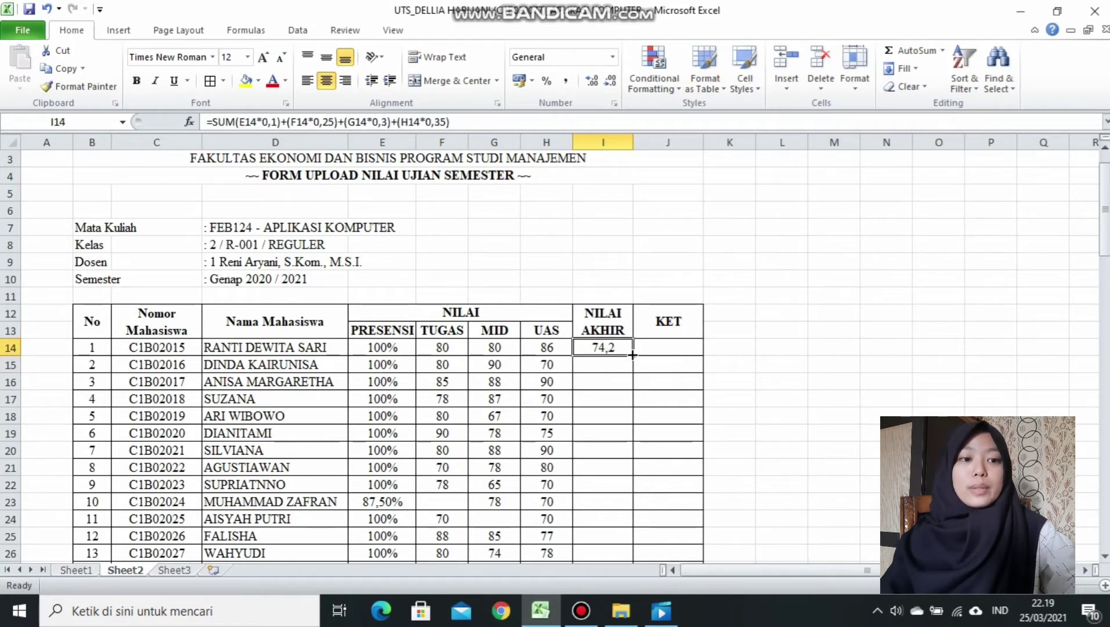
drag(632, 354, 626, 548)
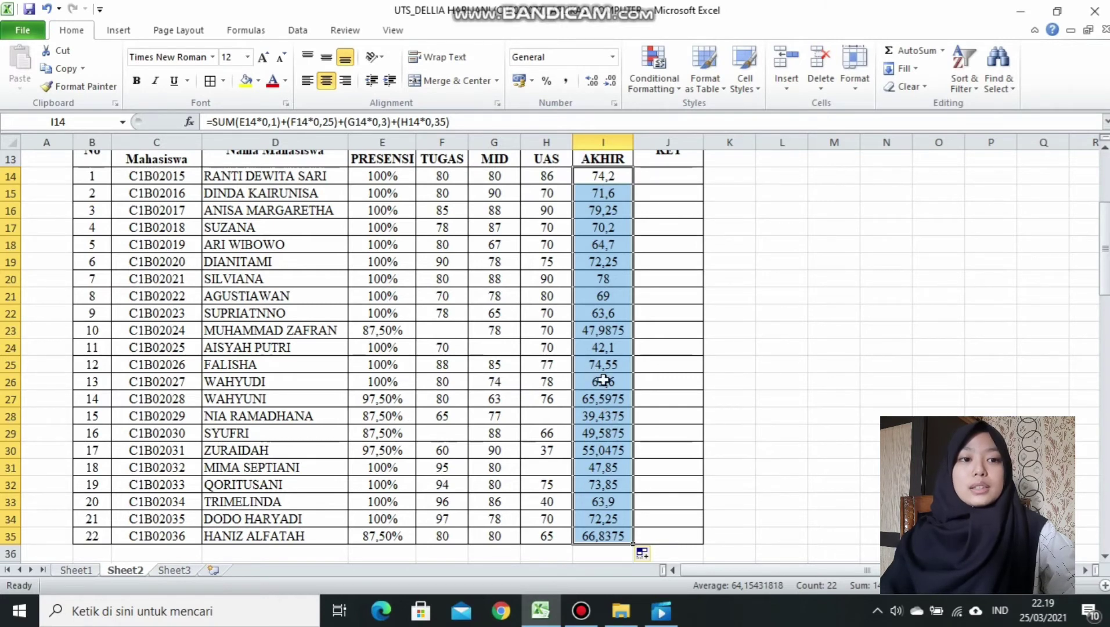
click(610, 83)
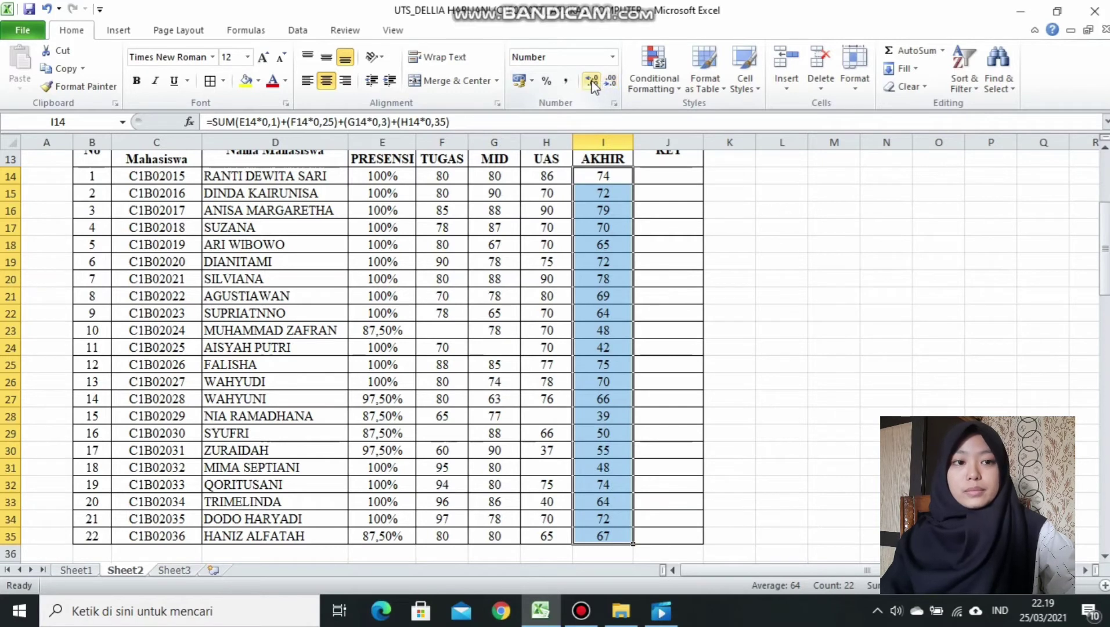
click(592, 83)
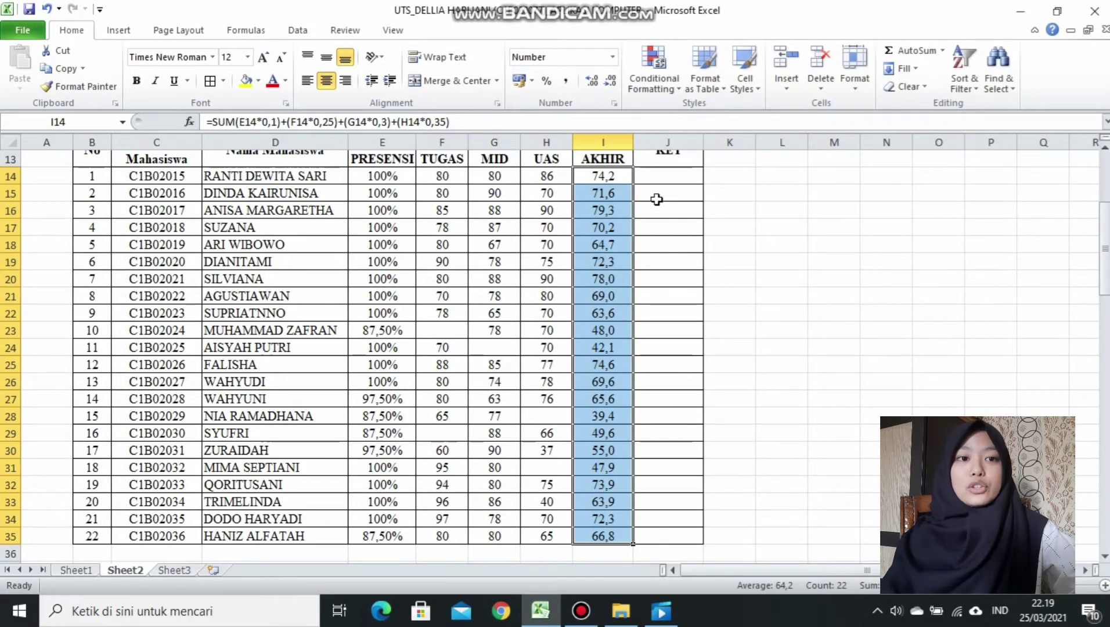
click(657, 180)
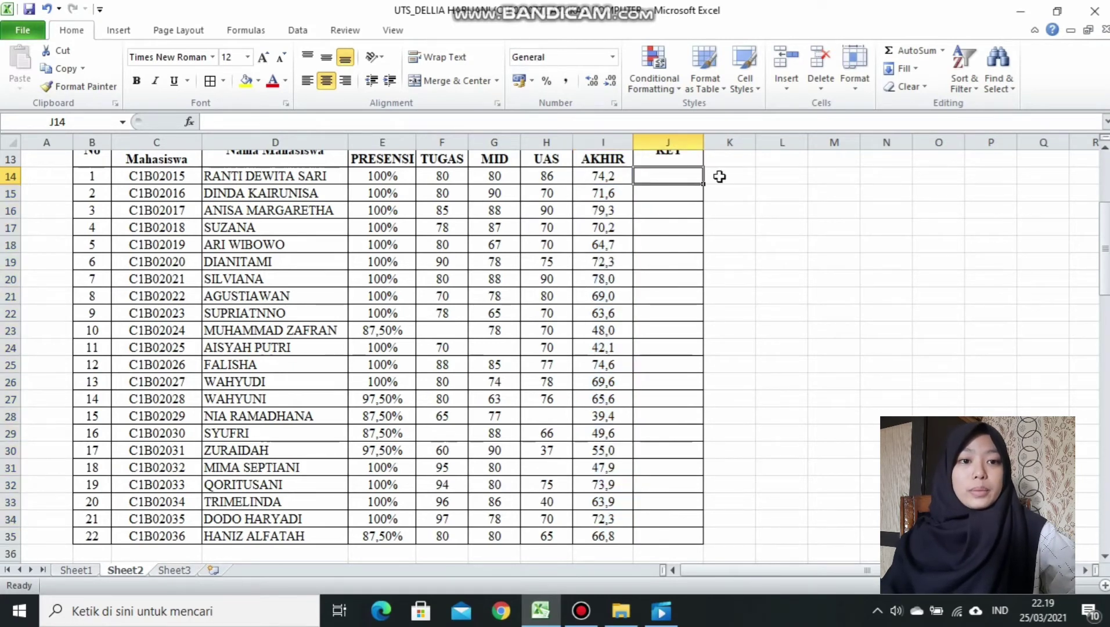
Enter =IF(I14>65;"LULUS";"GAGAL") in J14 so the first student shows LULUS.
drag(1105, 249, 1104, 209)
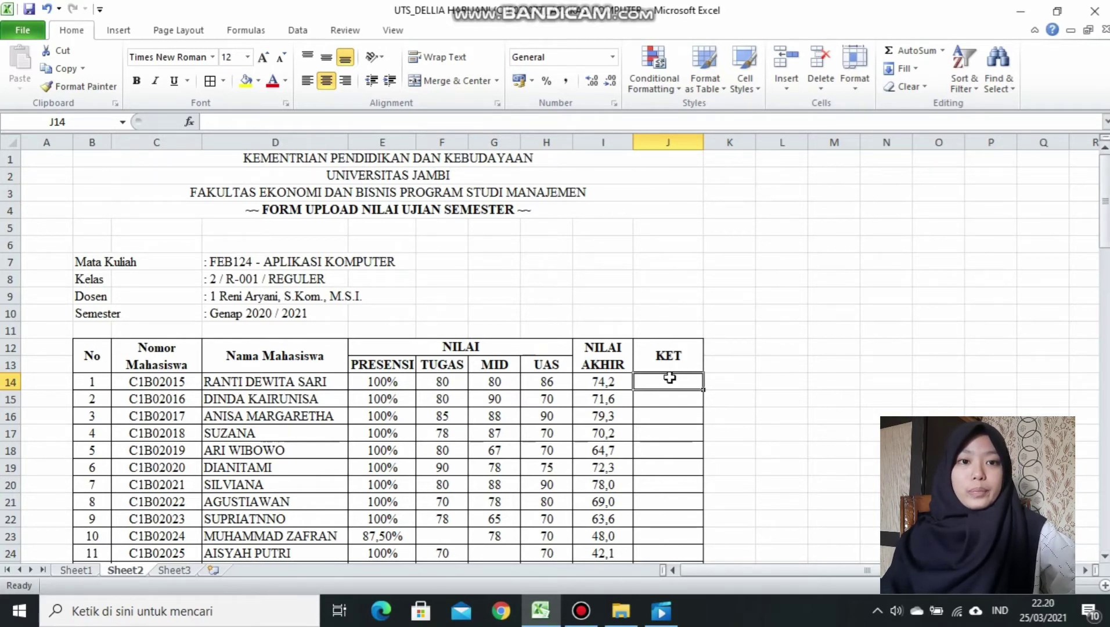
text(=)
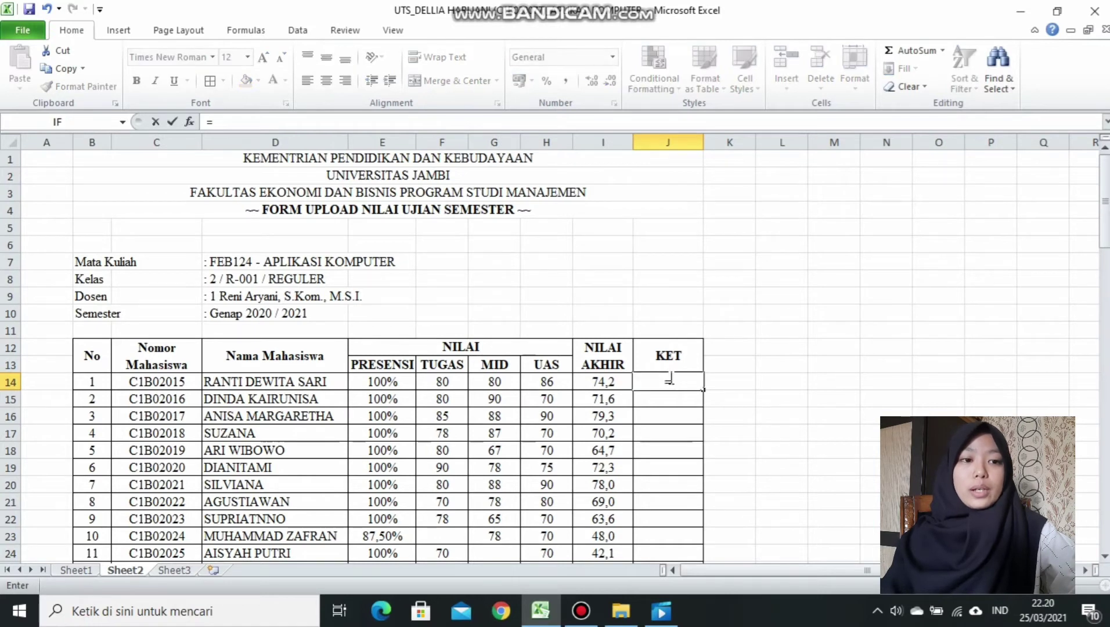
text(I)
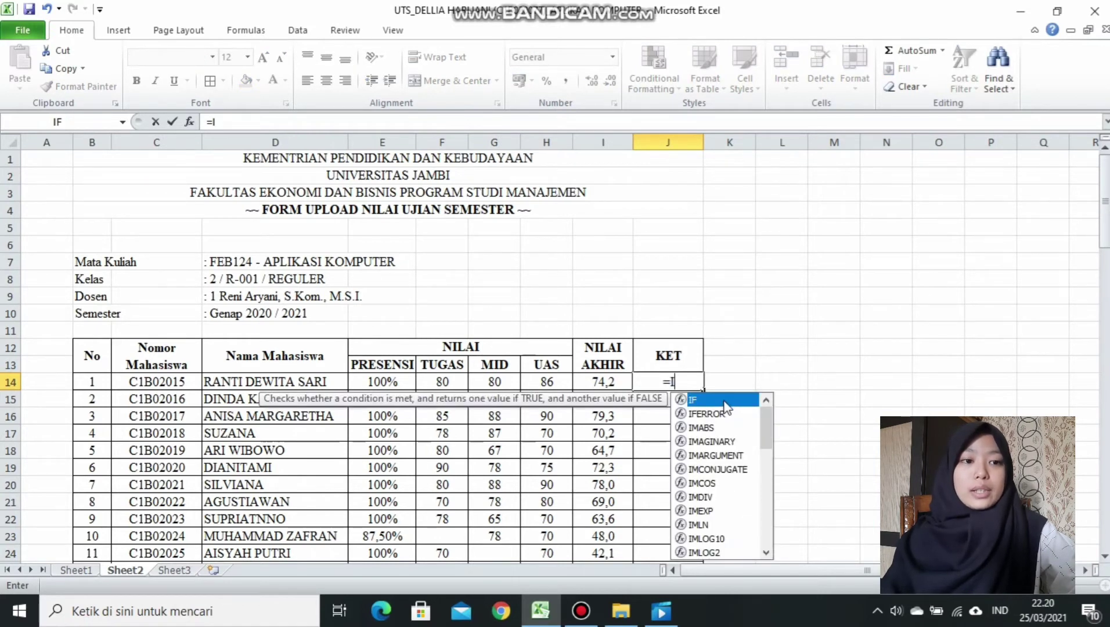
double_click(724, 401)
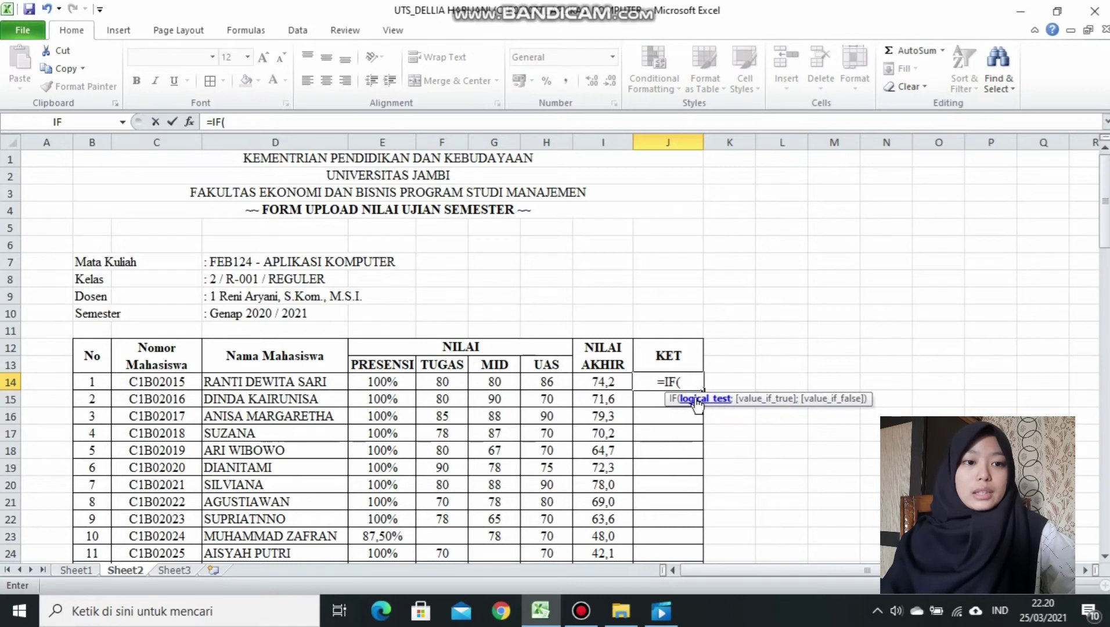
click(583, 381)
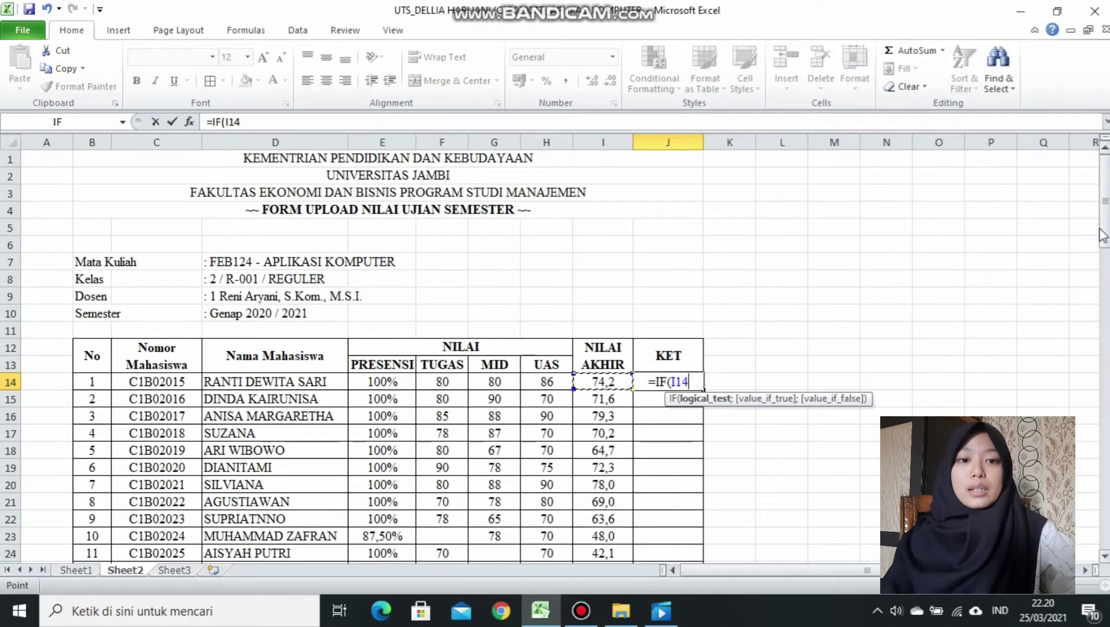
drag(1105, 226, 1105, 363)
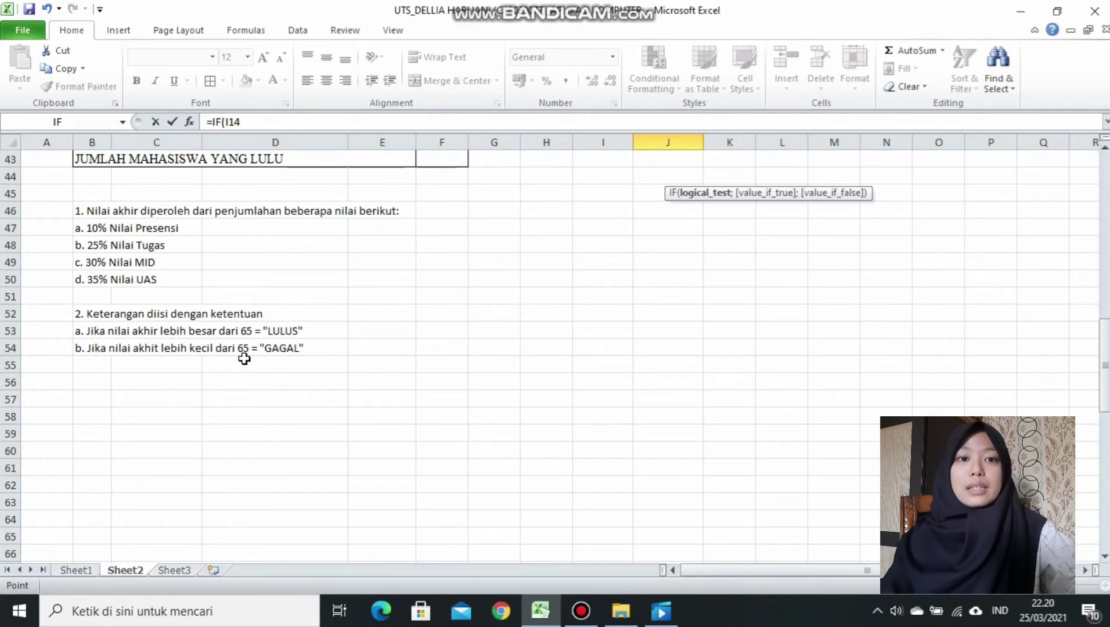
click(277, 122)
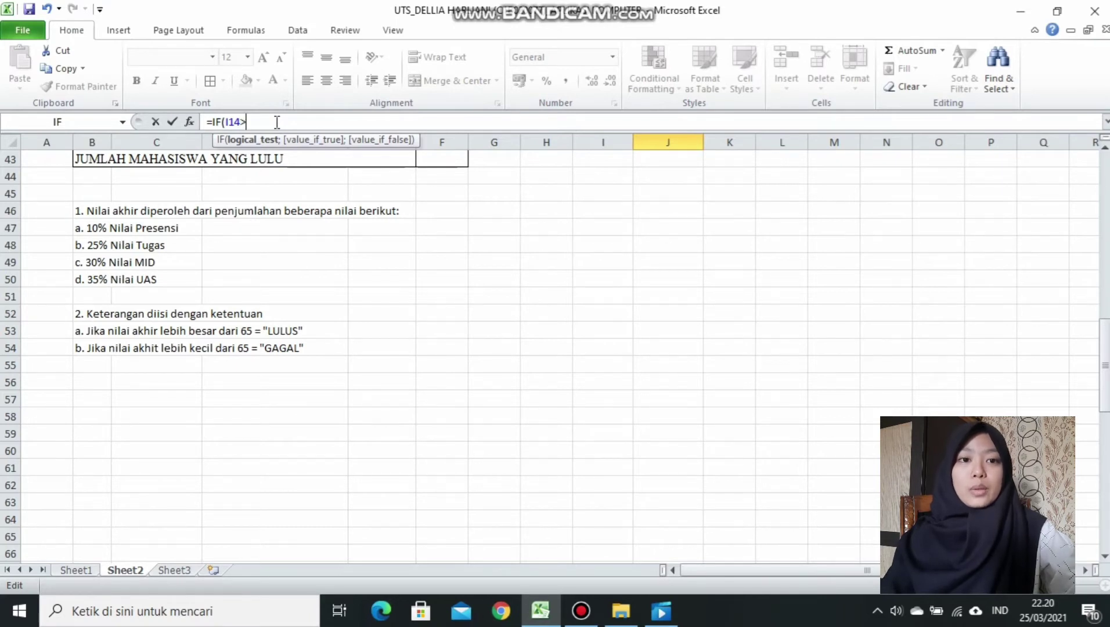
text(>65)
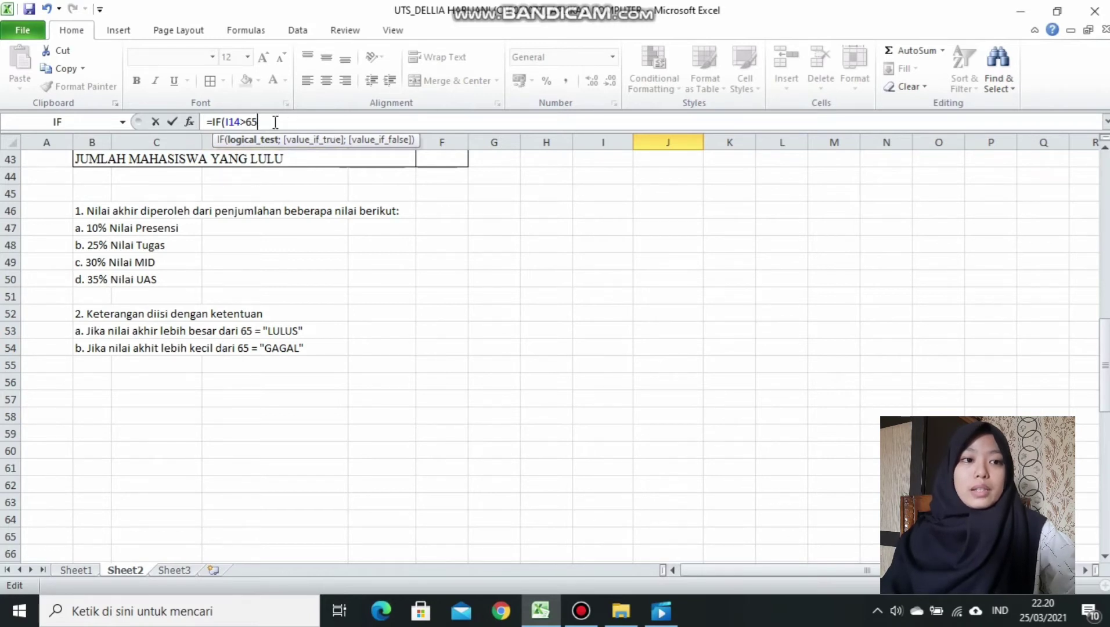
text(;)
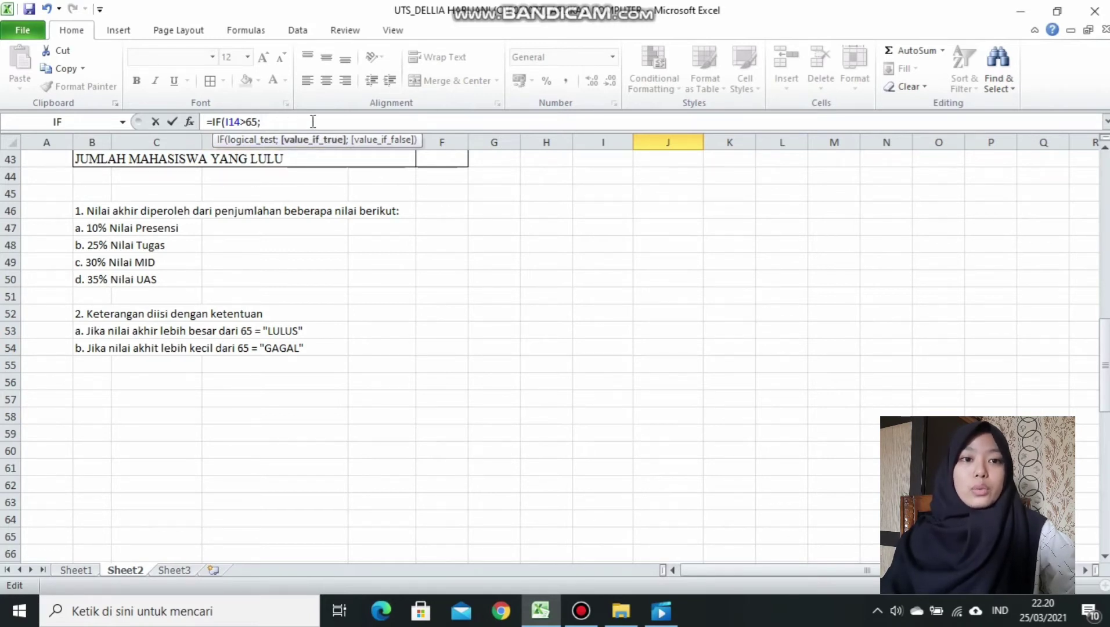
scroll(1090, 222, up, 14)
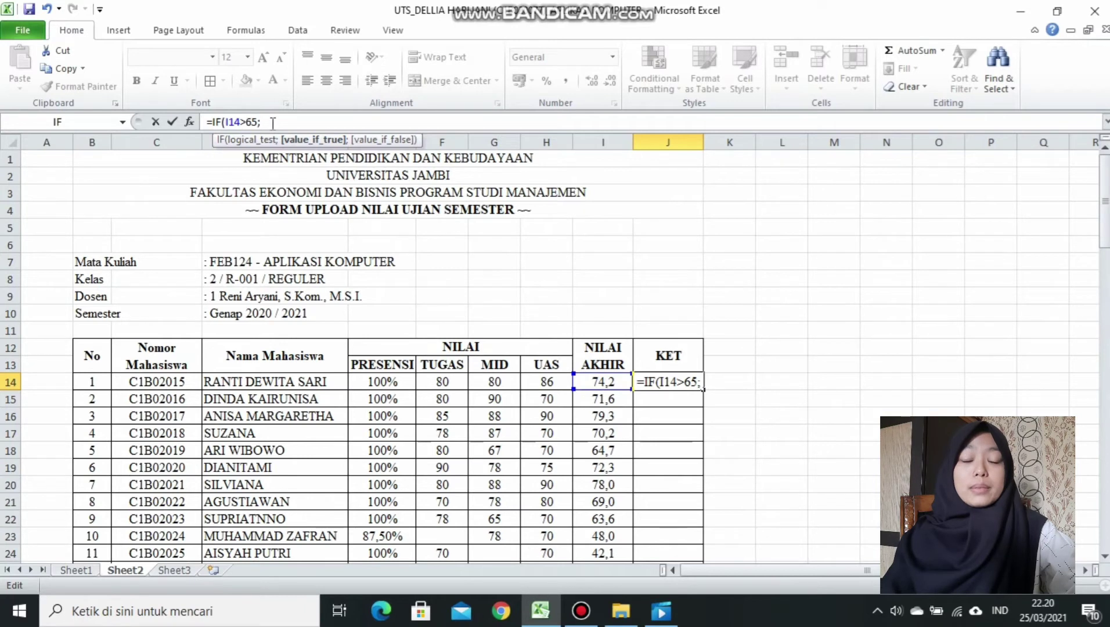
text(")
text(Lu)
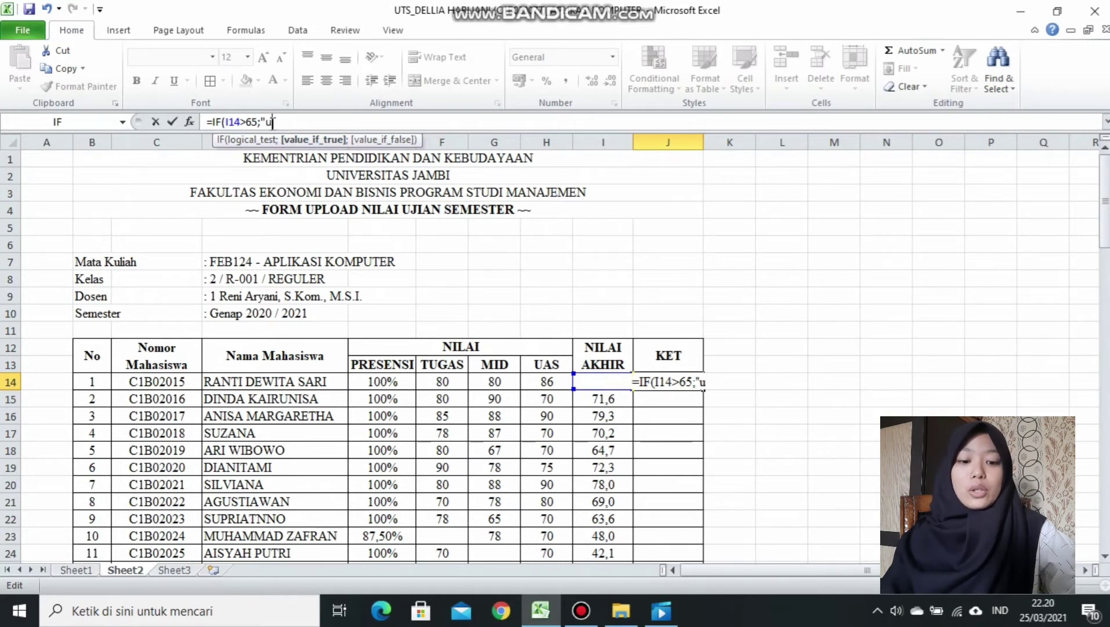
key(BackSpace)
key(BackSpace)
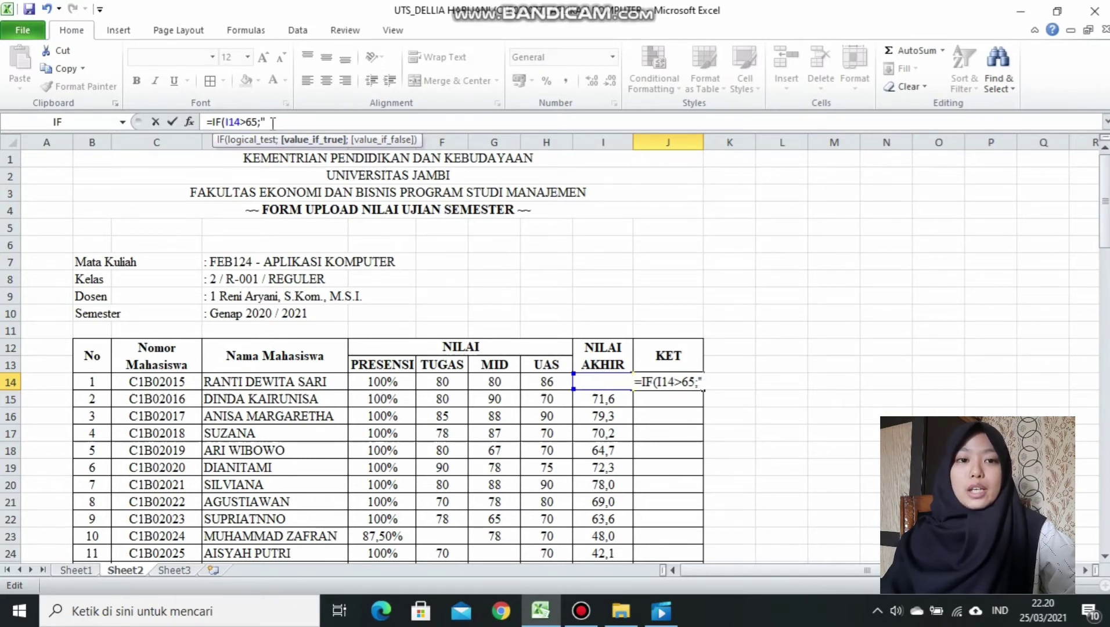
text(LUL)
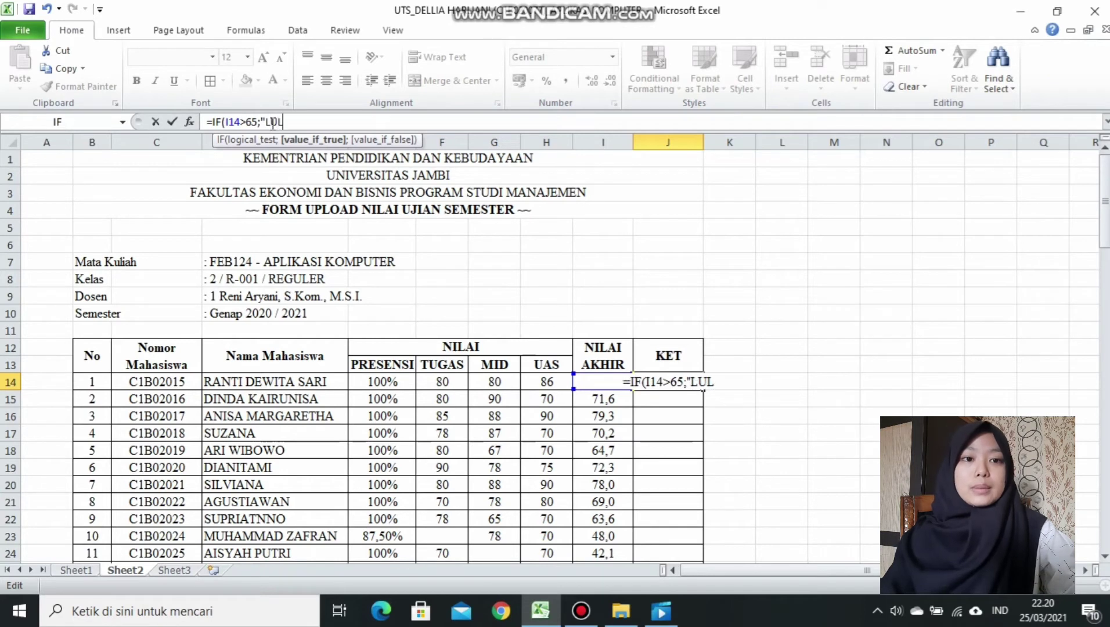
text(US")
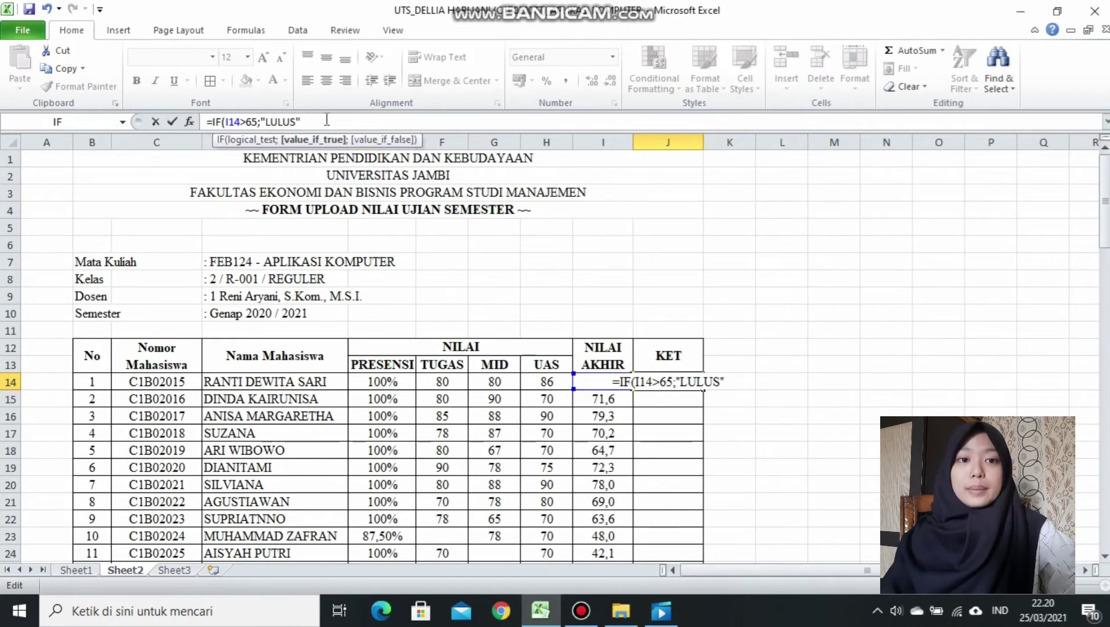
text(;")
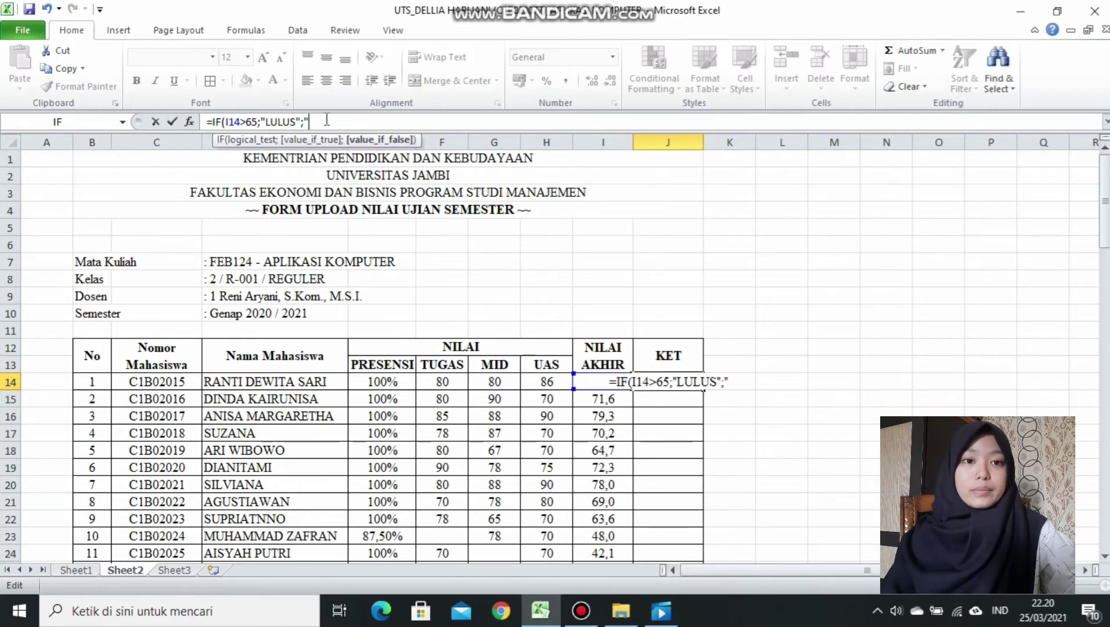
text(GAGA)
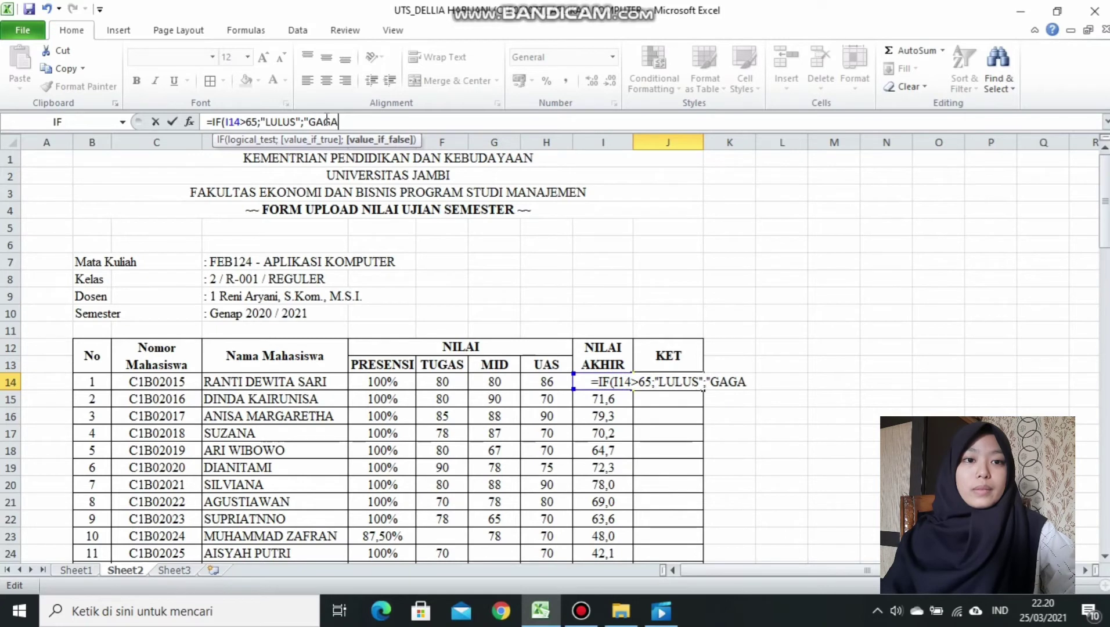
text(L")
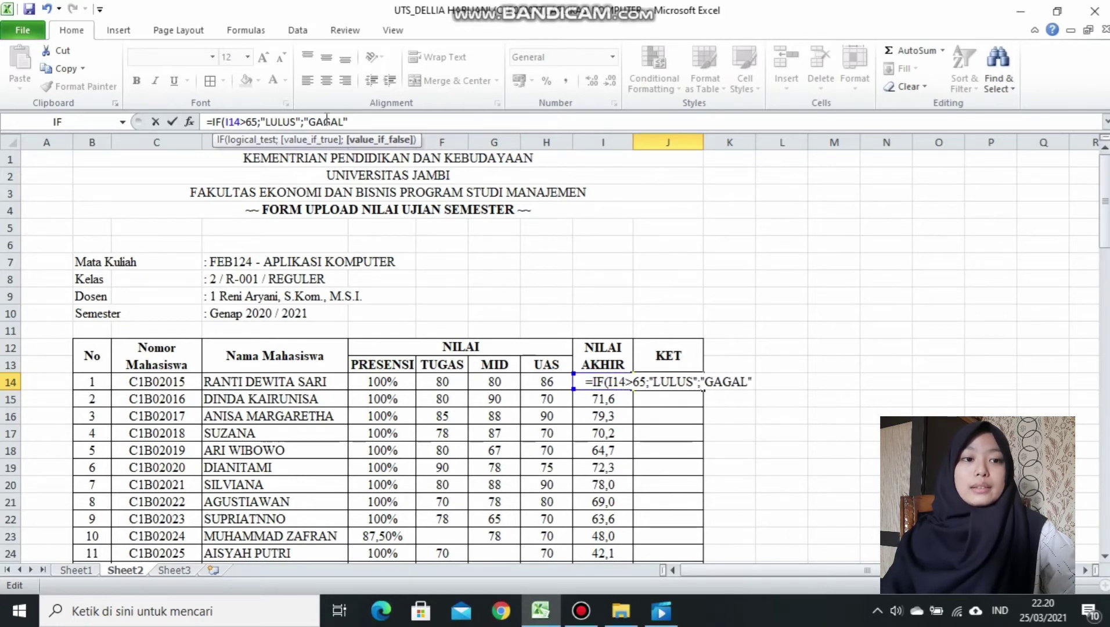
text())
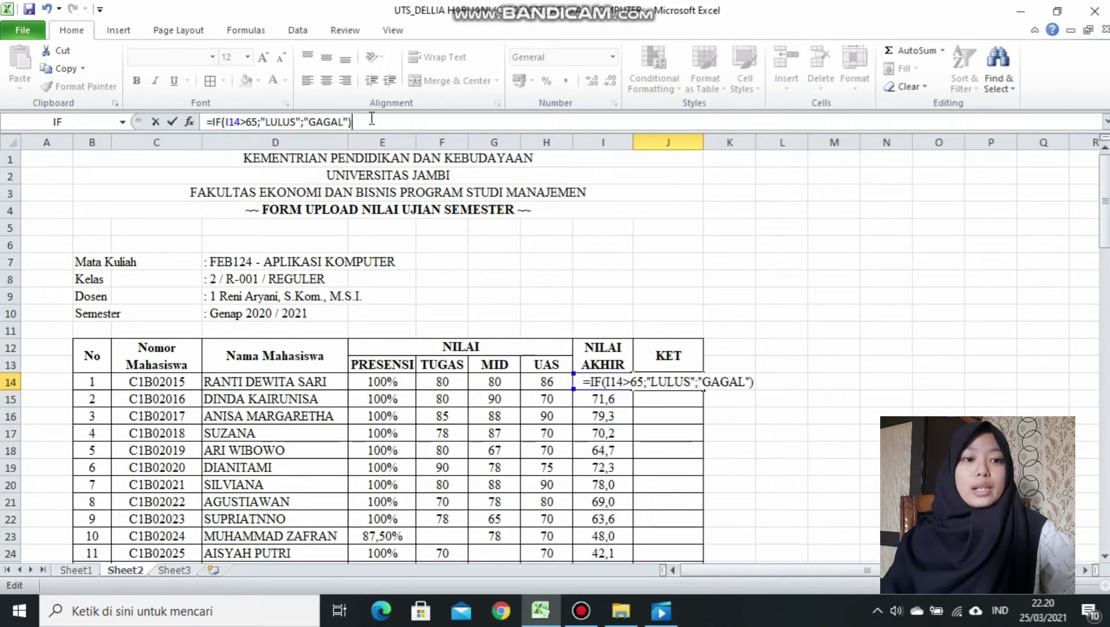
key(Return)
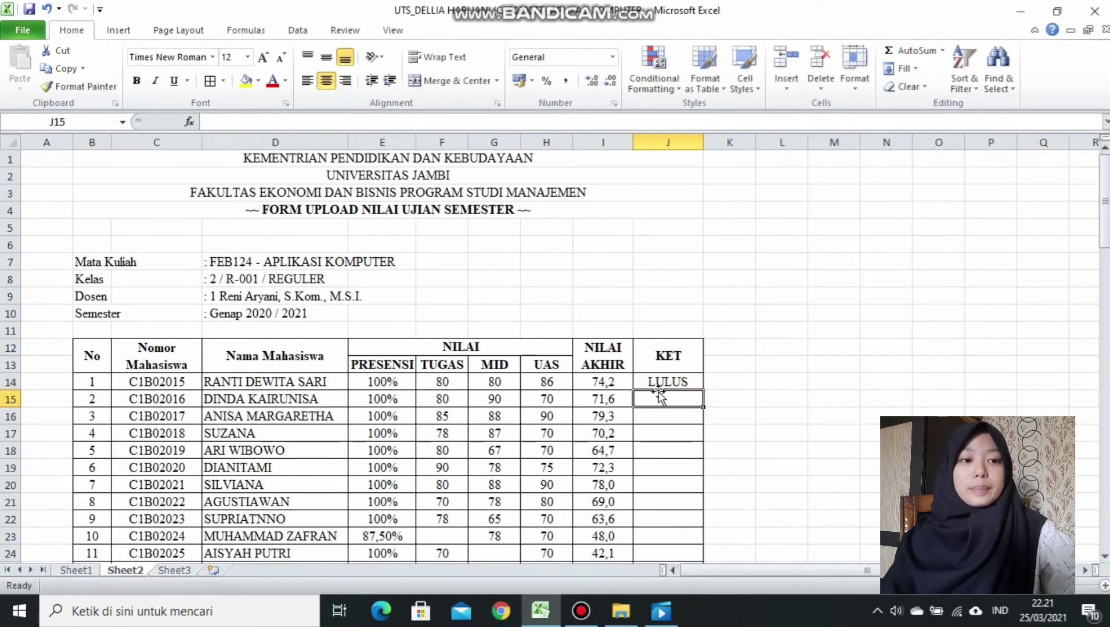
Copy the pass/fail formula down to J35 and check that row 18 shows GAGAL for 64,7.
click(673, 376)
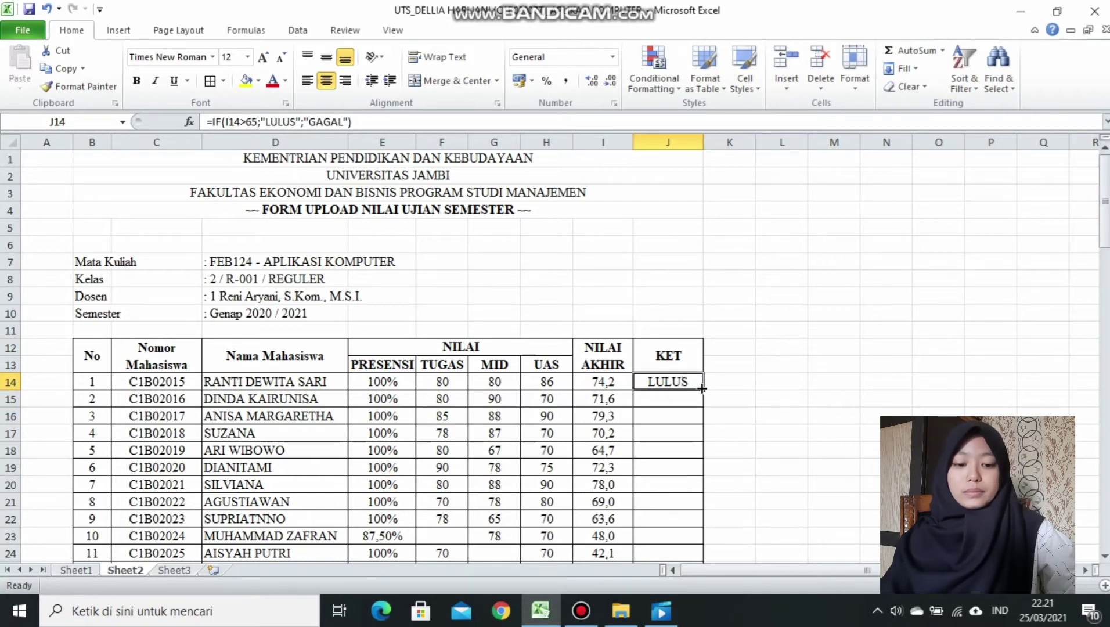
drag(702, 389, 683, 543)
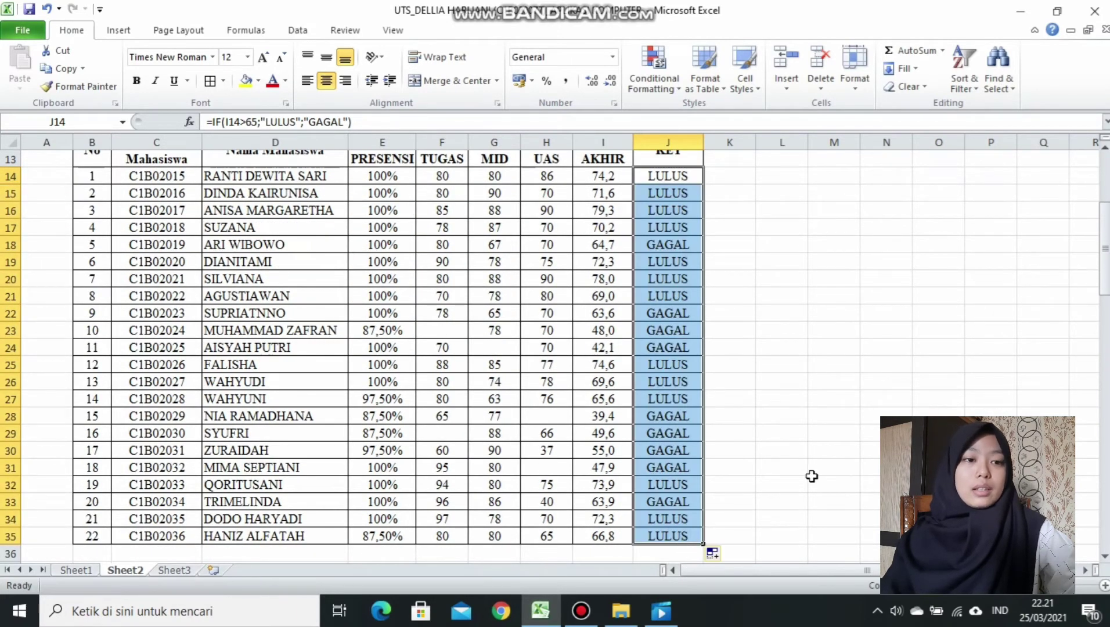
drag(1104, 284, 1105, 273)
click(597, 299)
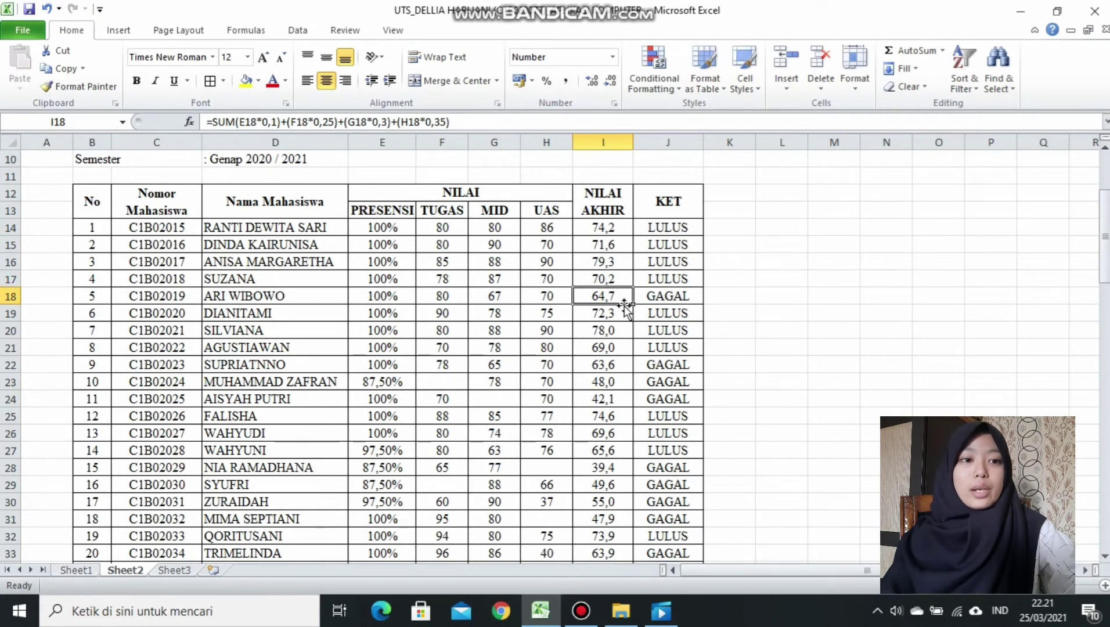
click(657, 299)
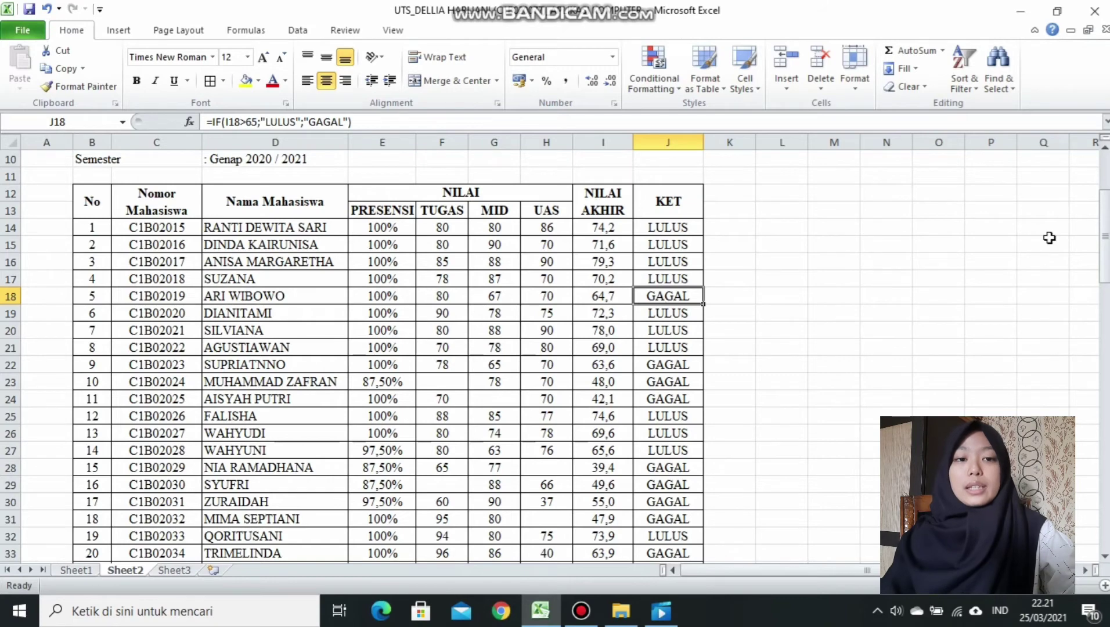
drag(1106, 247, 1105, 339)
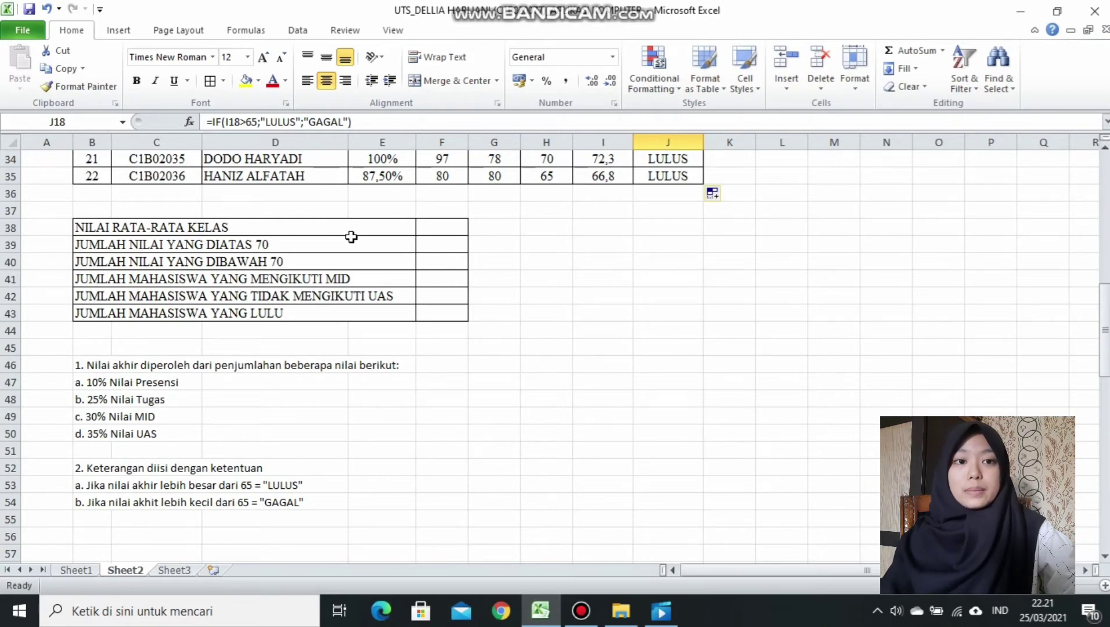
Enter =AVERAGE(I14:I35) in F38 for a class average of 64,2.
click(422, 228)
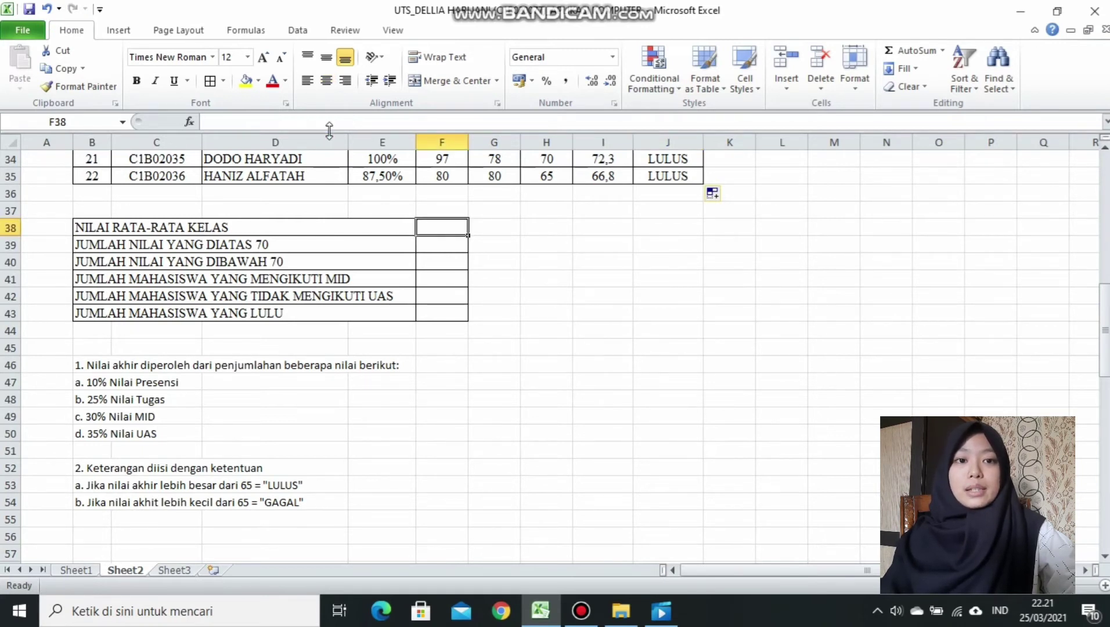
text(=)
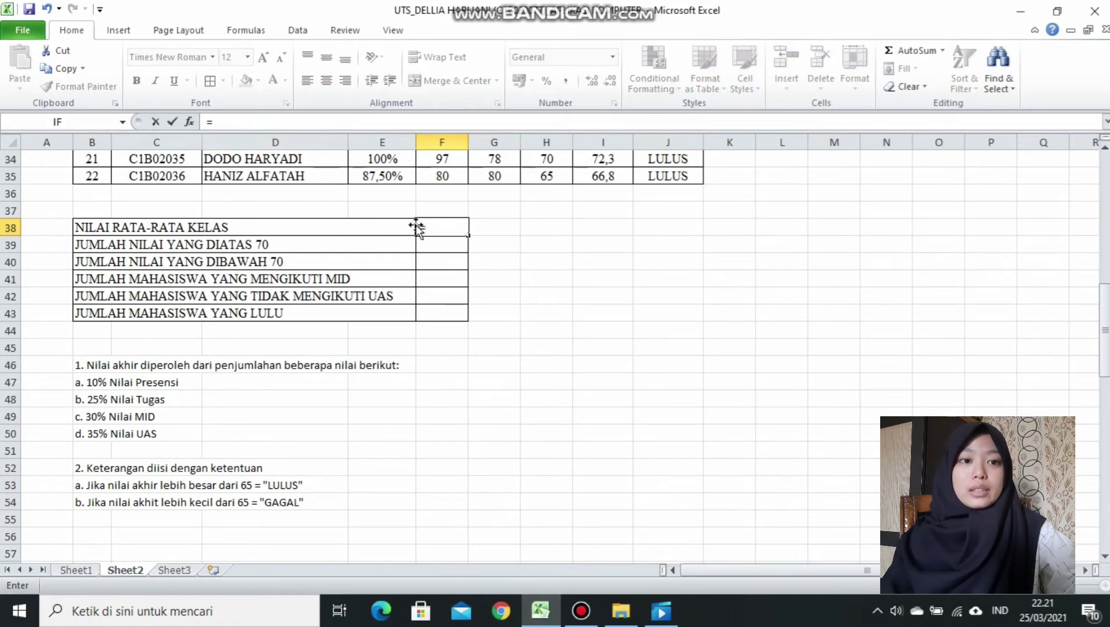
text(A)
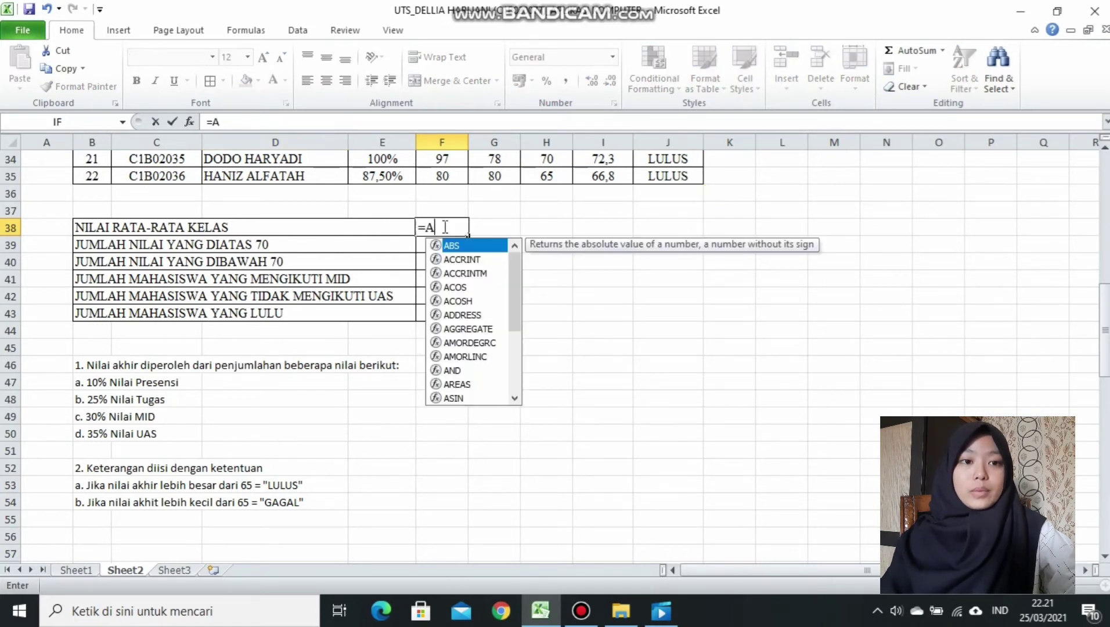
text(V)
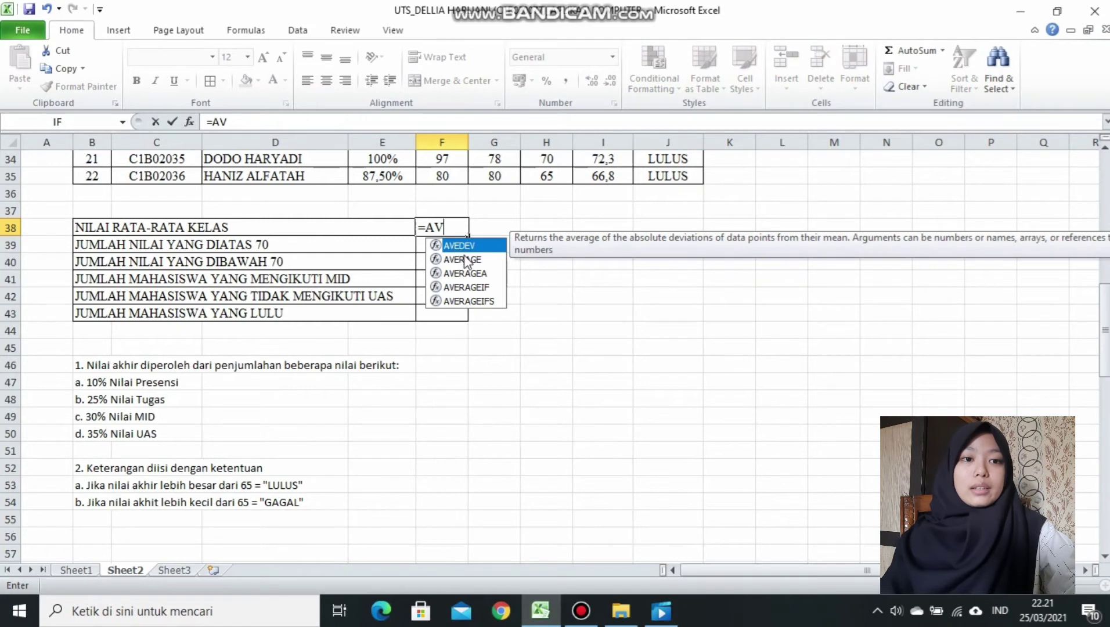
click(464, 258)
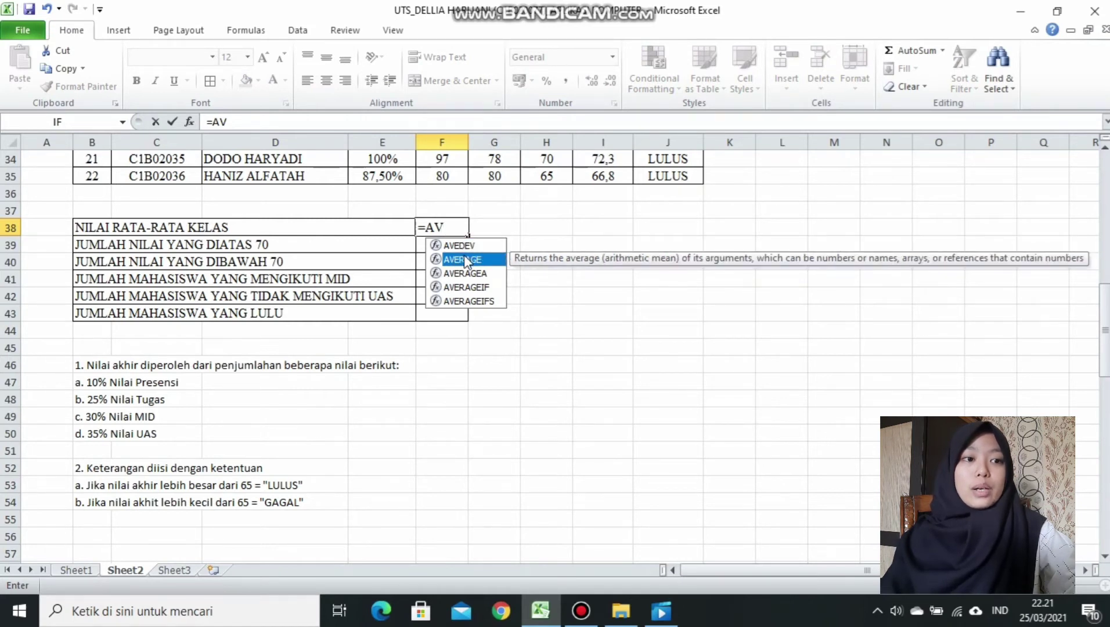
double_click(464, 257)
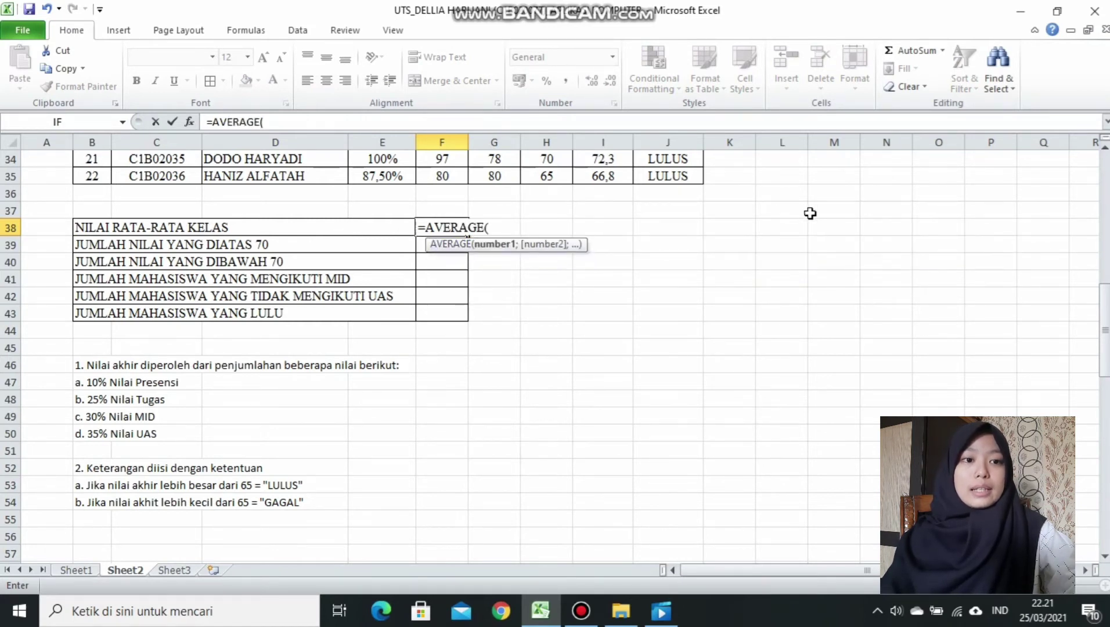
drag(1105, 329, 1103, 229)
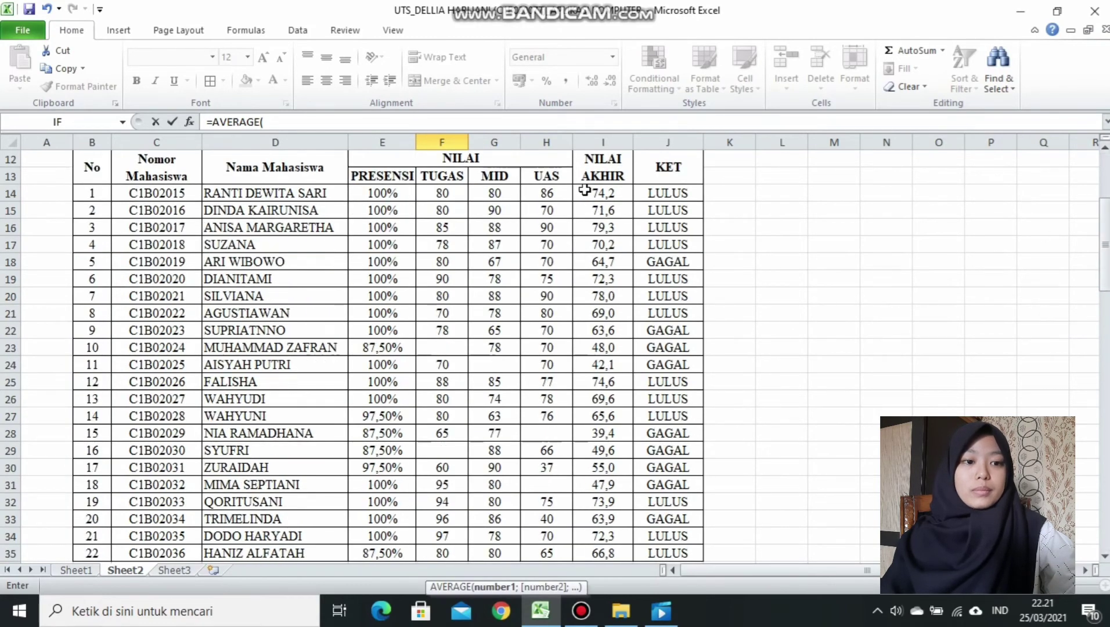
drag(584, 190, 614, 505)
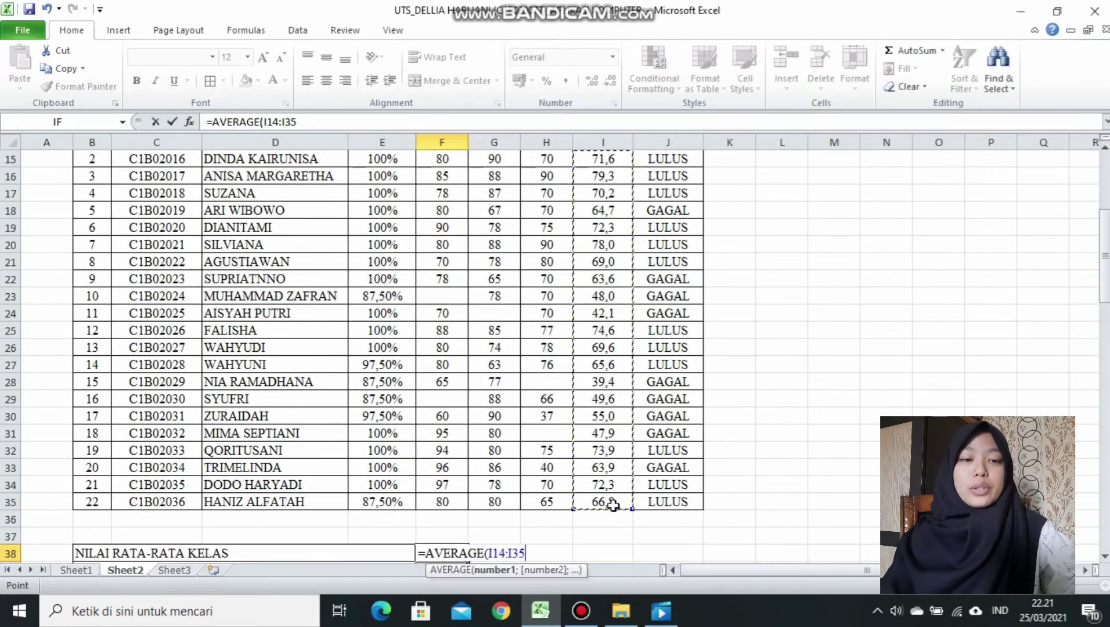
click(309, 120)
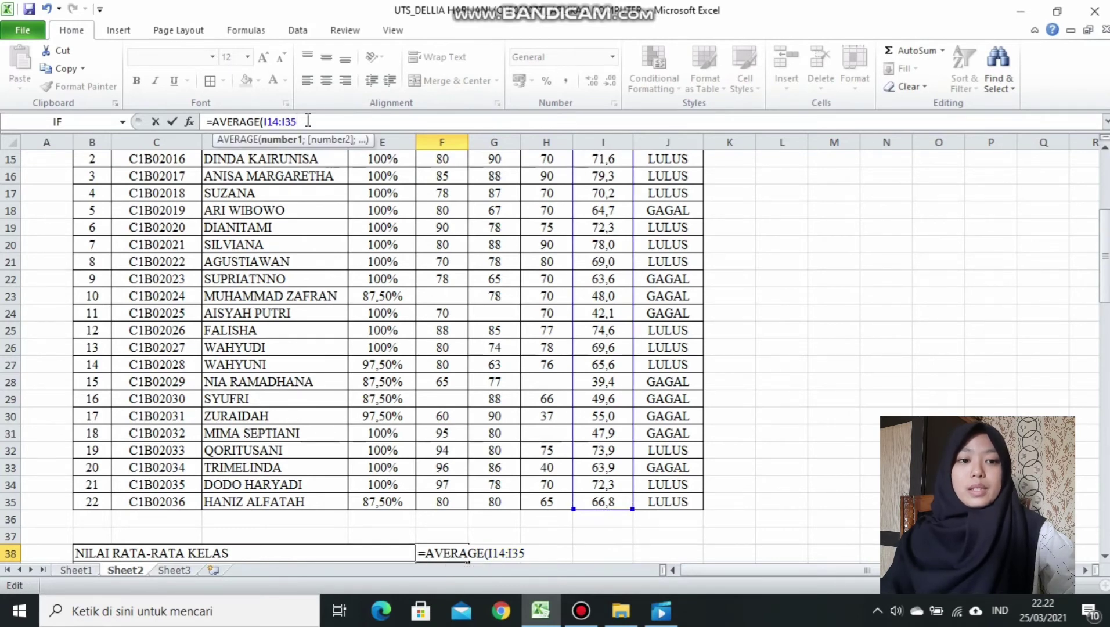
text())
key(Return)
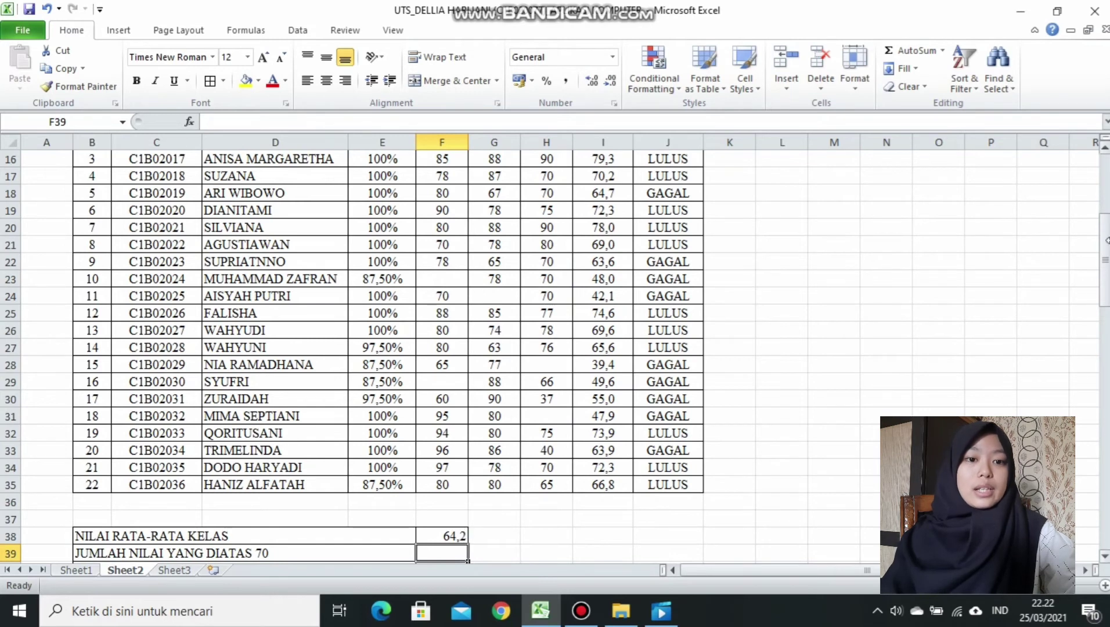
Enter =COUNTIF(I14:I35;">70") in F39 to count the final scores above 70.
drag(1106, 258, 1105, 283)
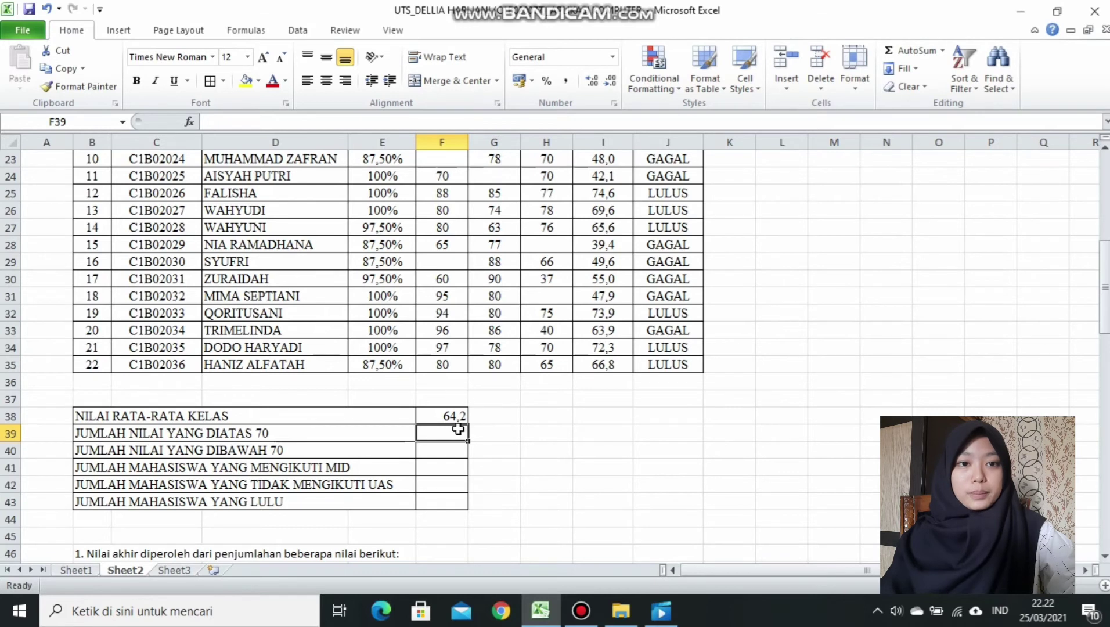
text(=)
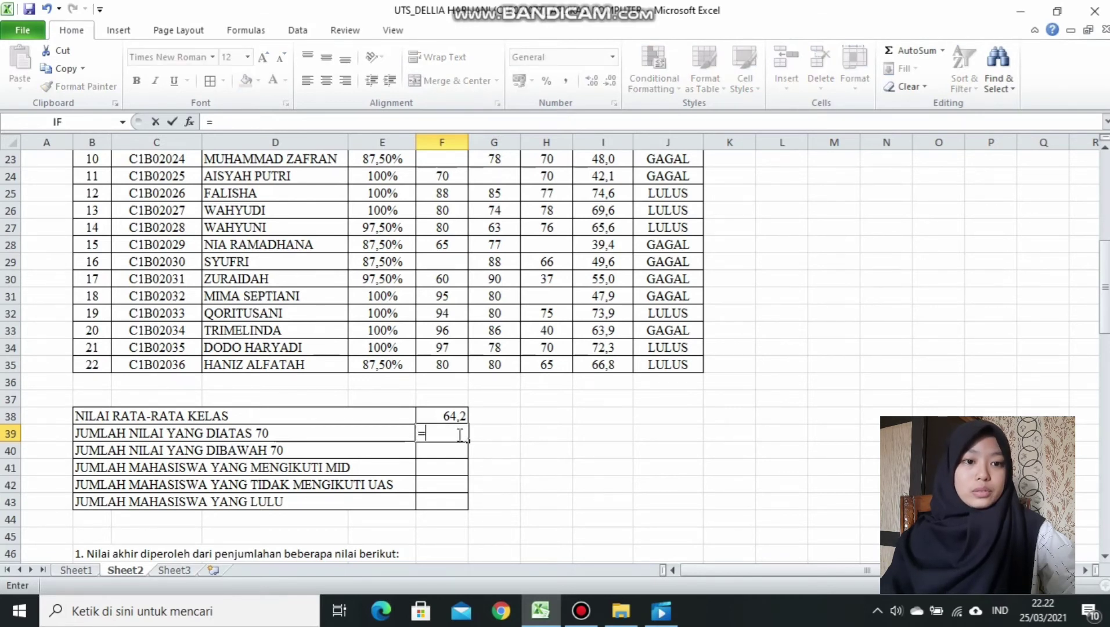
text(COUN)
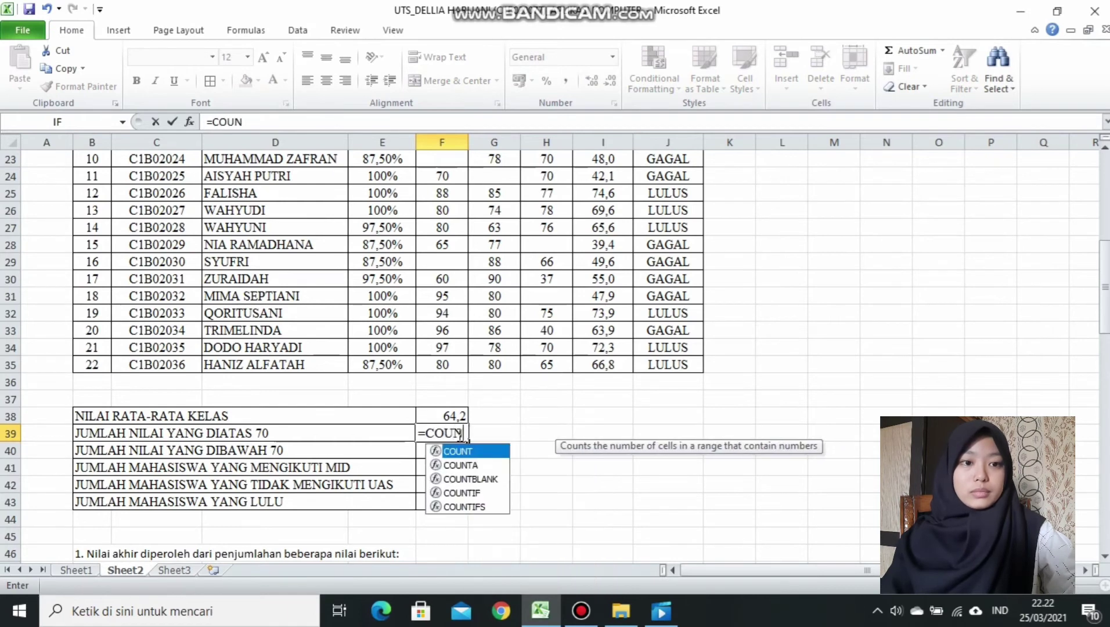
double_click(480, 493)
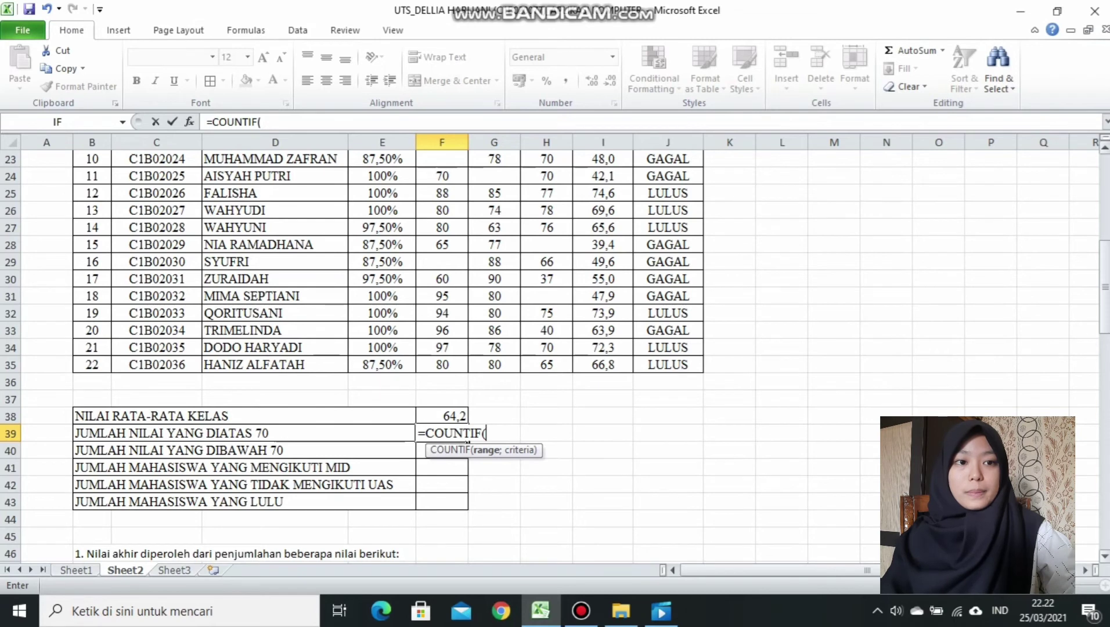
drag(1106, 295, 1106, 227)
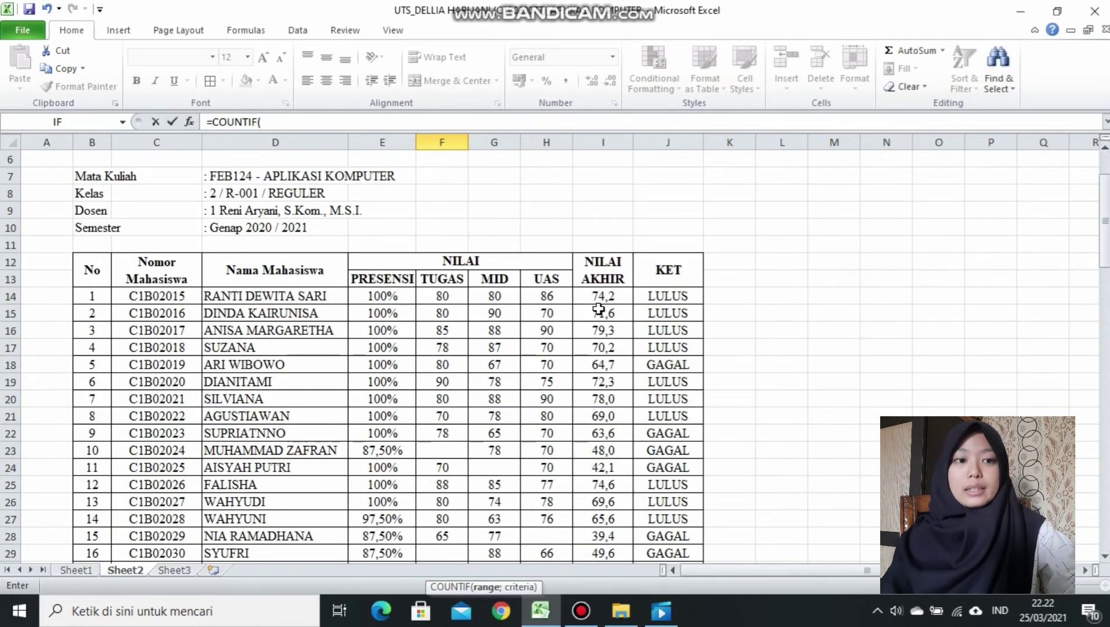
drag(591, 301, 608, 534)
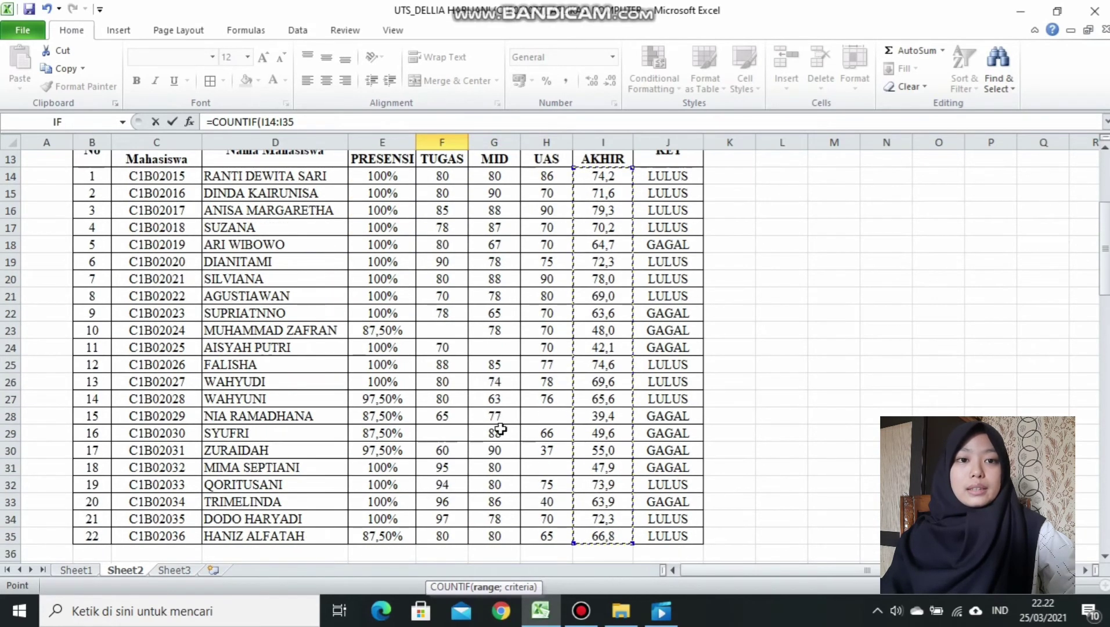
click(318, 125)
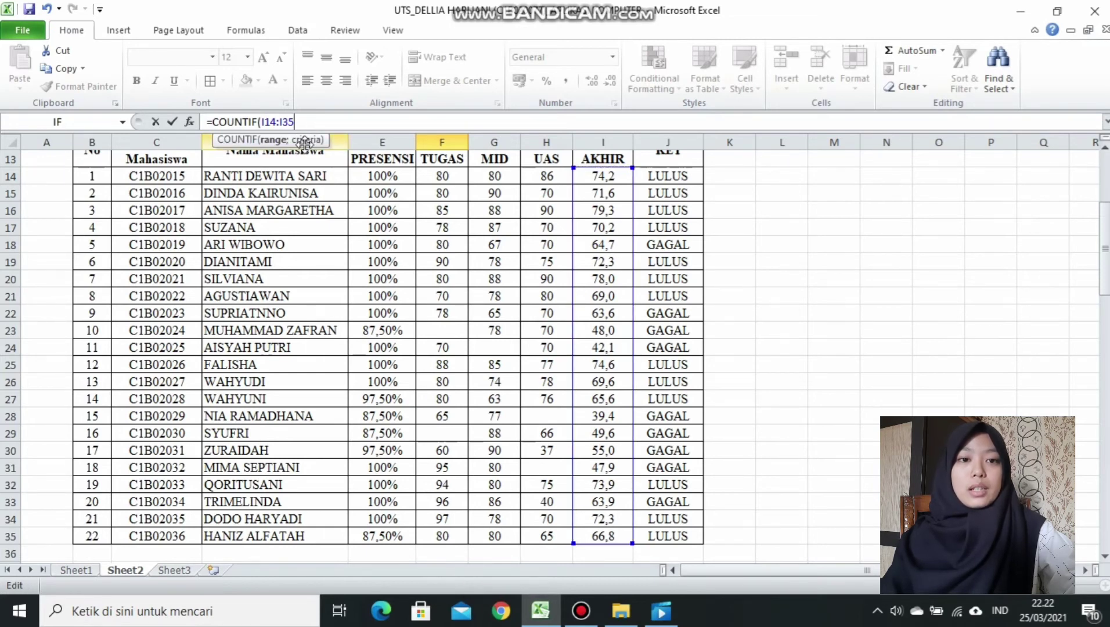
text(;)
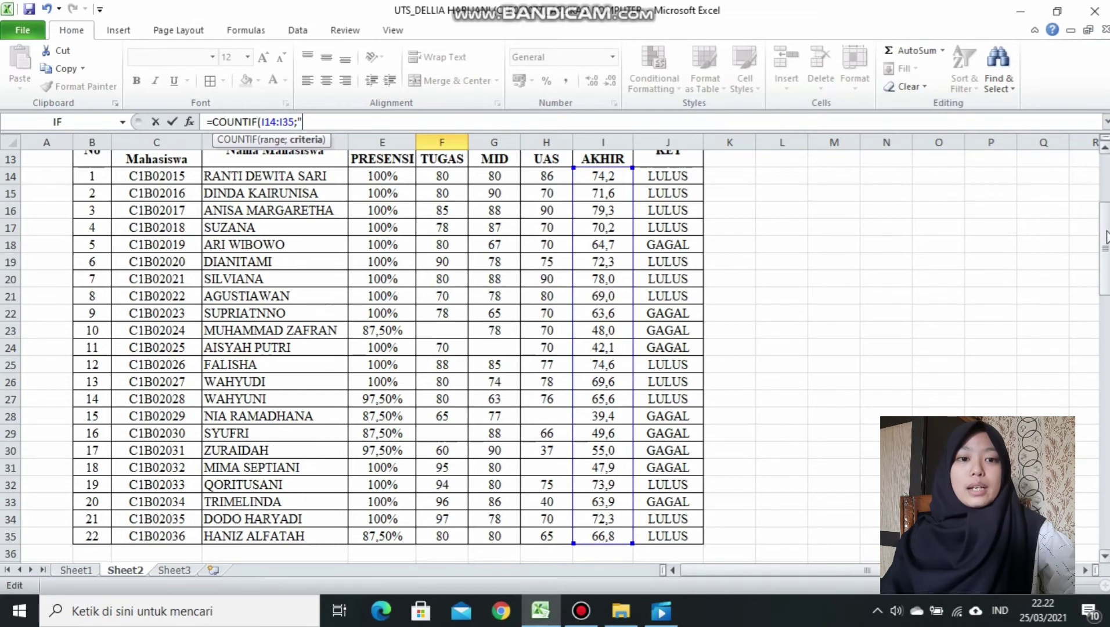
scroll(1081, 226, down, 5)
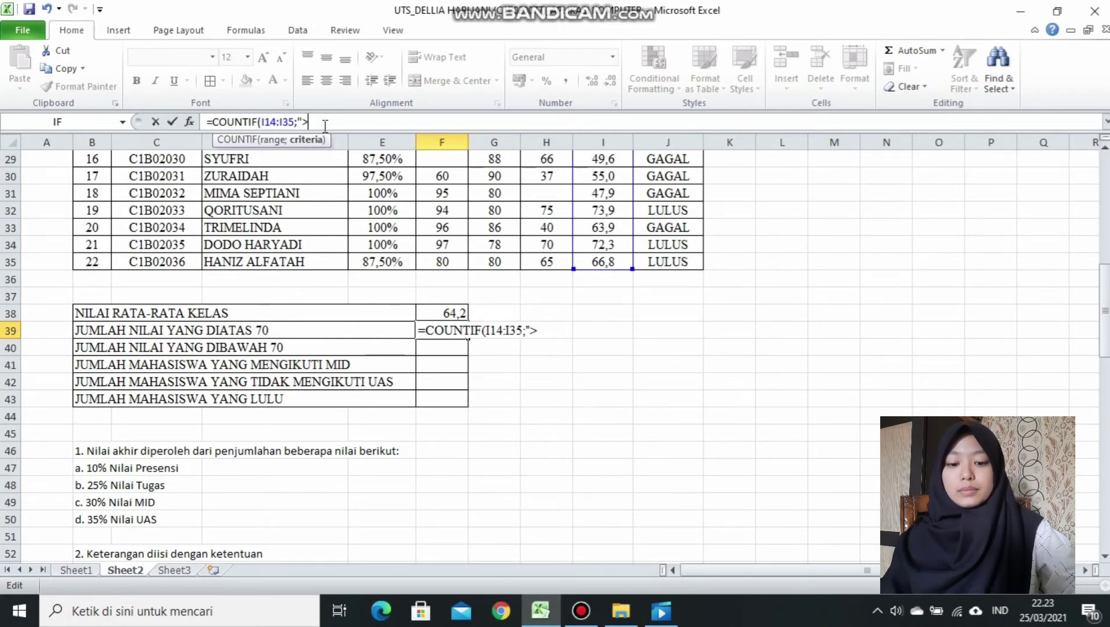
text(70")
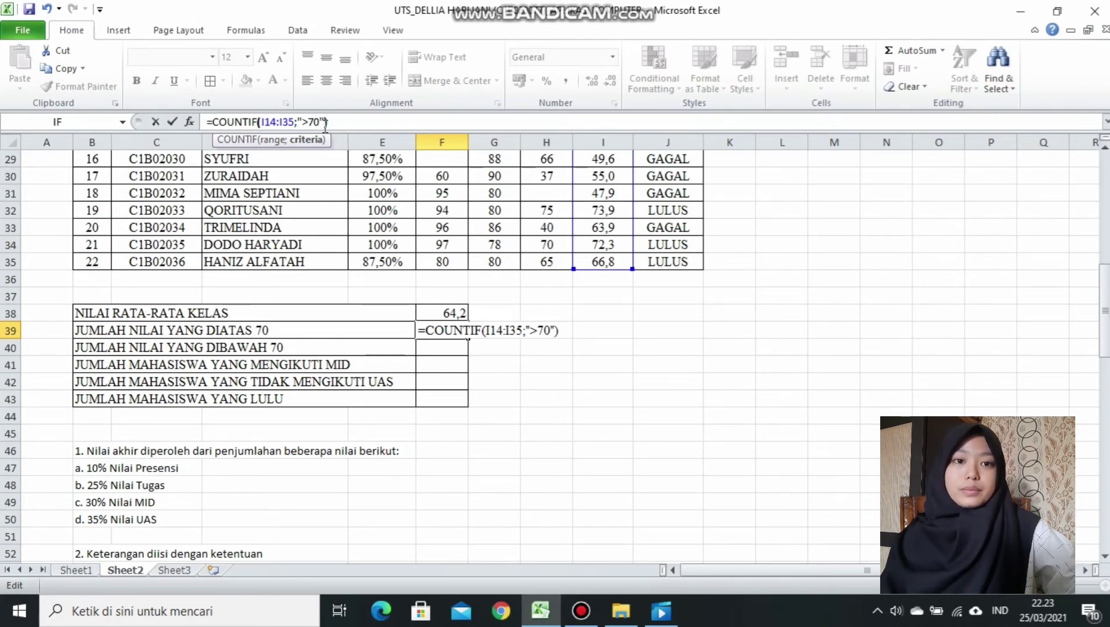
text())
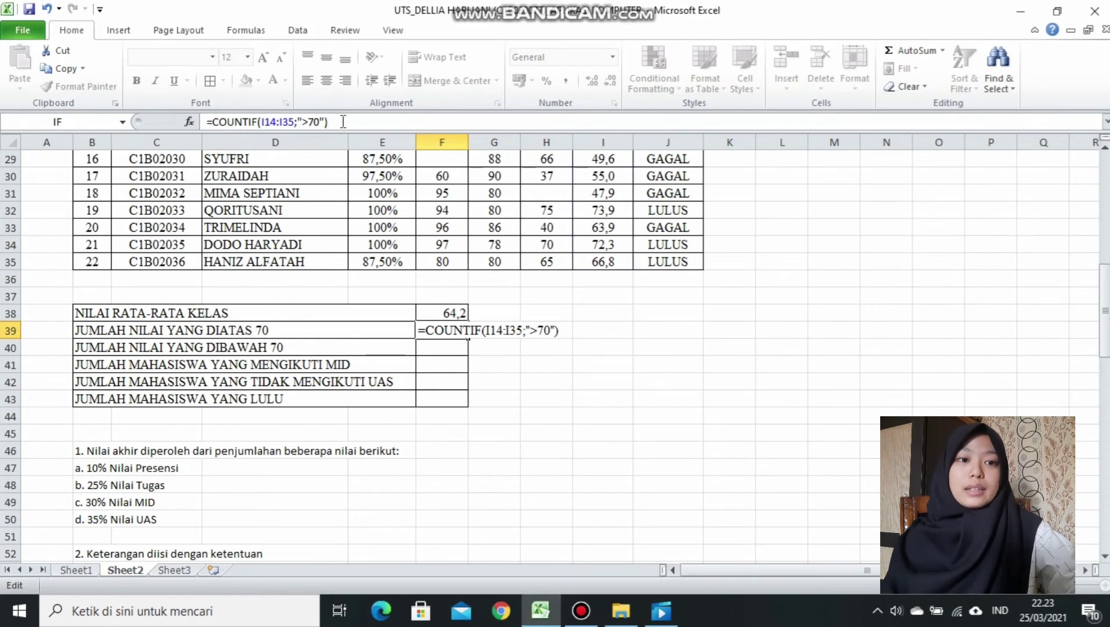
key(Return)
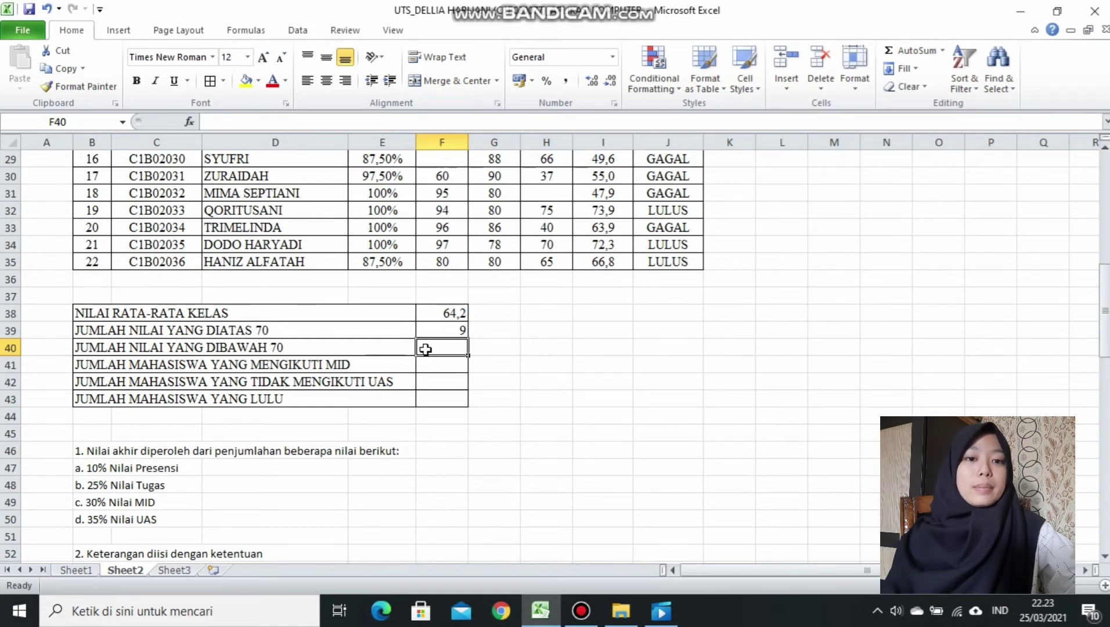
Enter =COUNTIF(I14:I35;"<70") in F40 to count the final scores below 70.
text(=COUN)
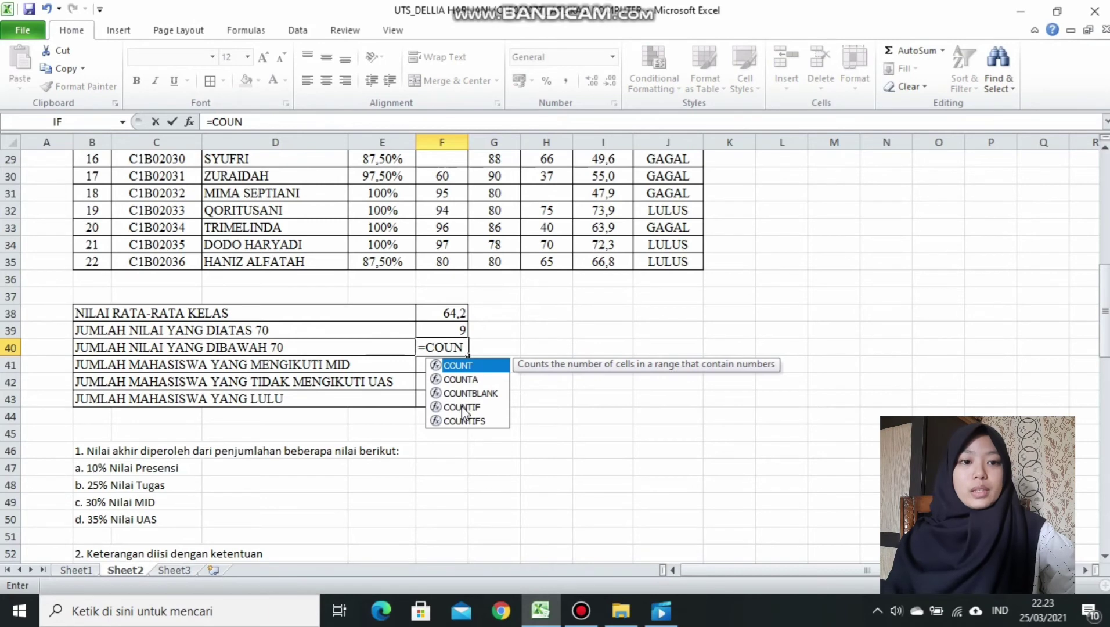
double_click(462, 406)
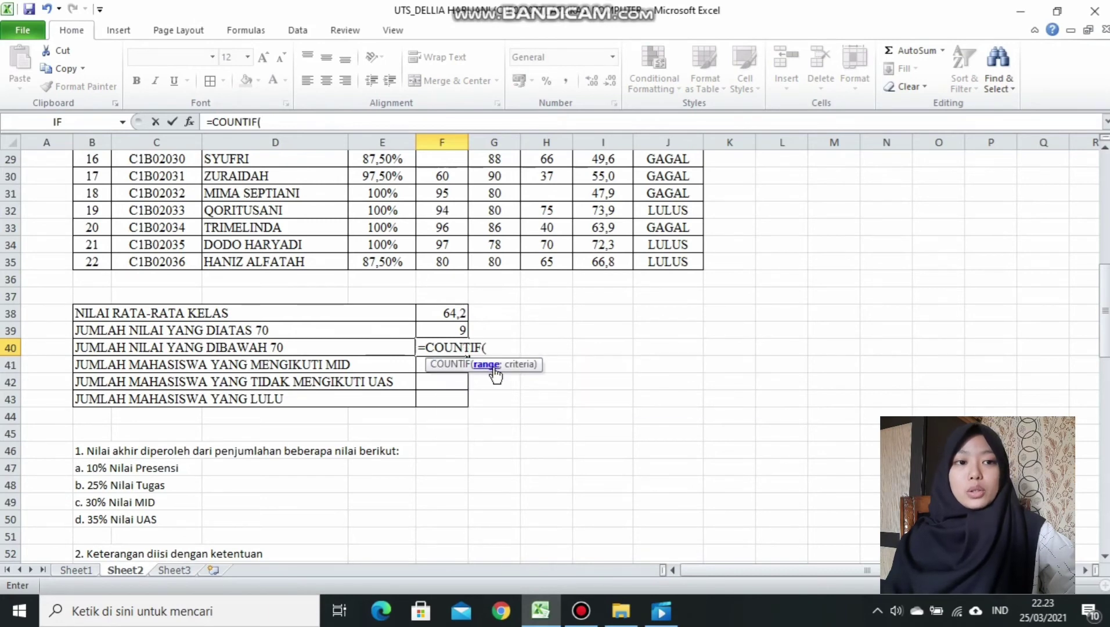
drag(1098, 343, 1097, 245)
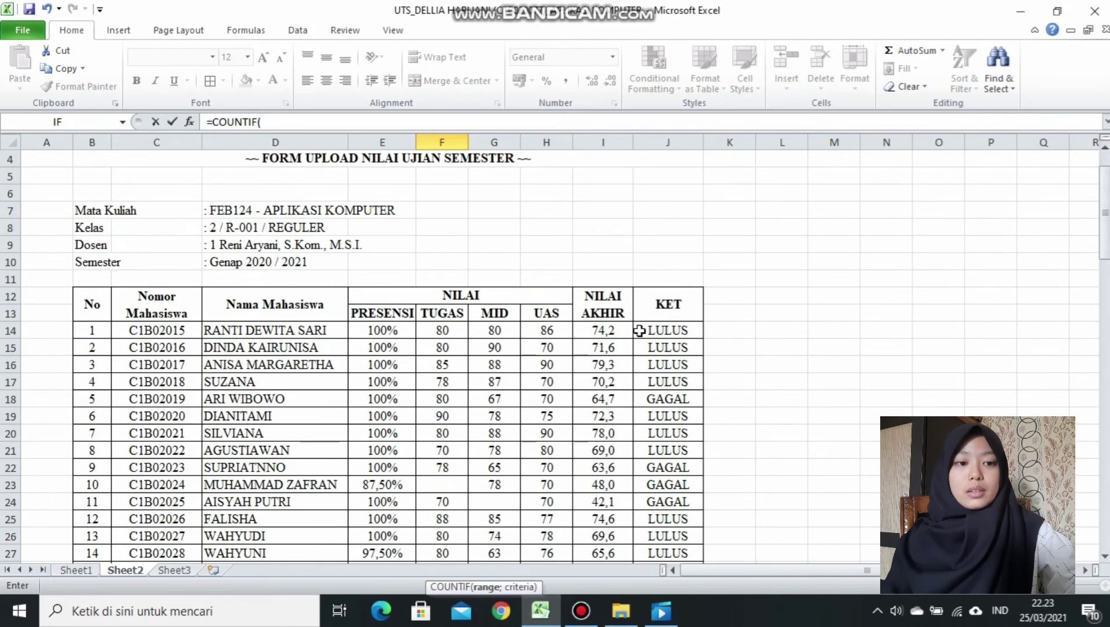
drag(588, 332, 610, 543)
click(304, 121)
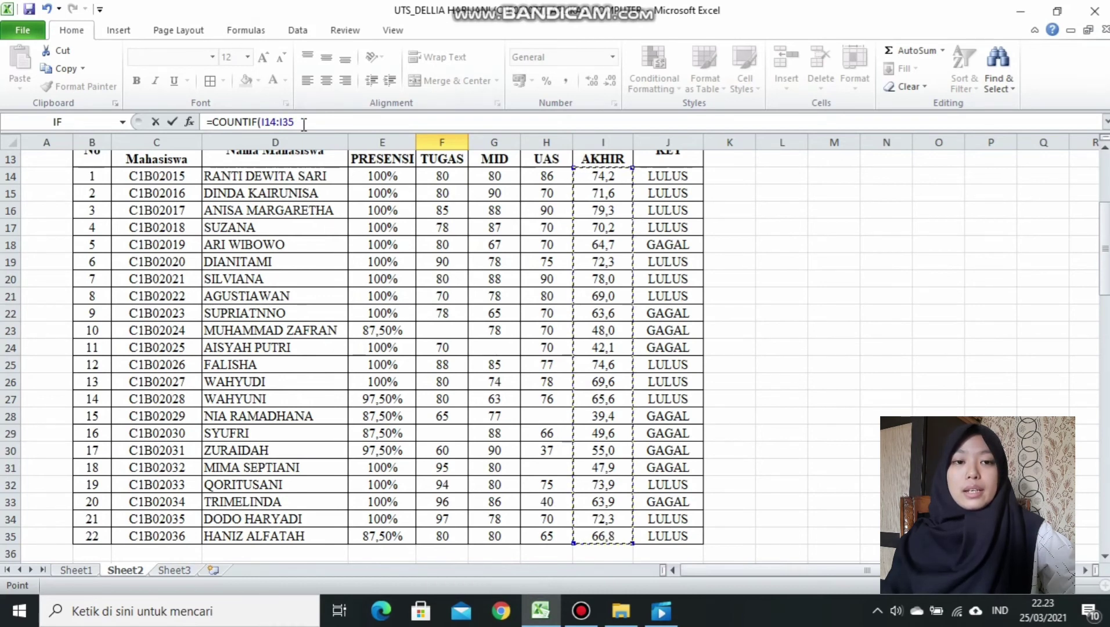
text(;)
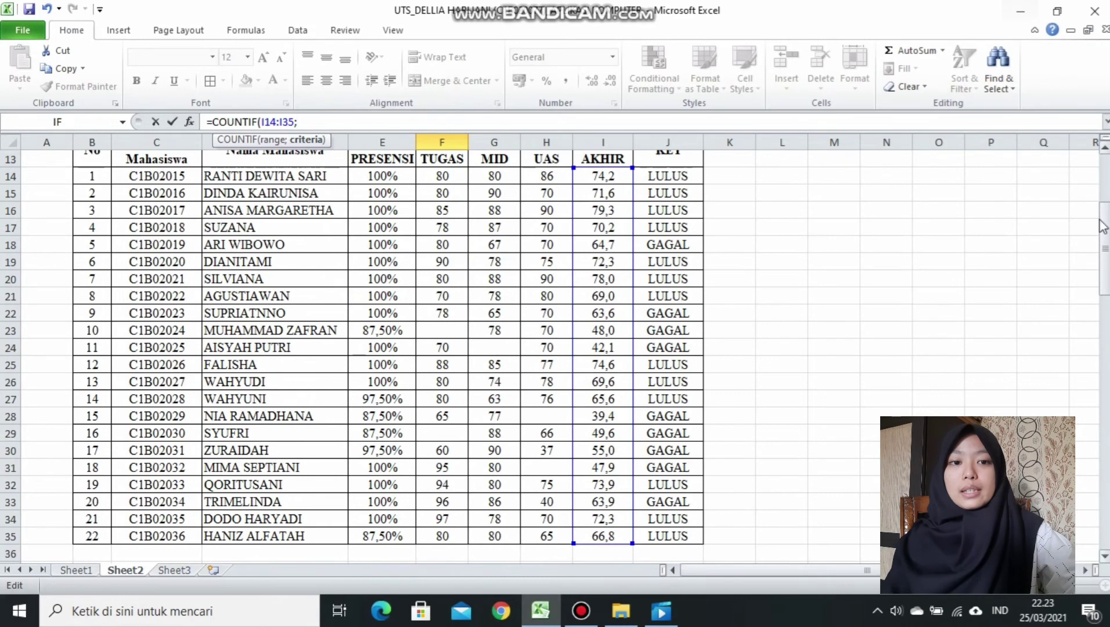
drag(1101, 227, 1101, 231)
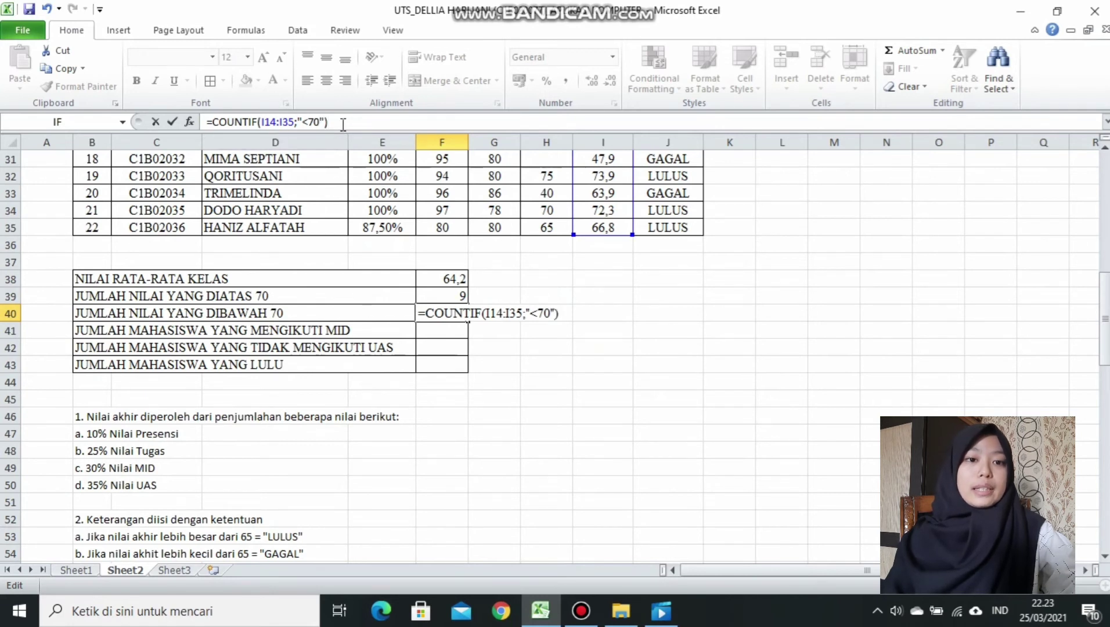
key(Return)
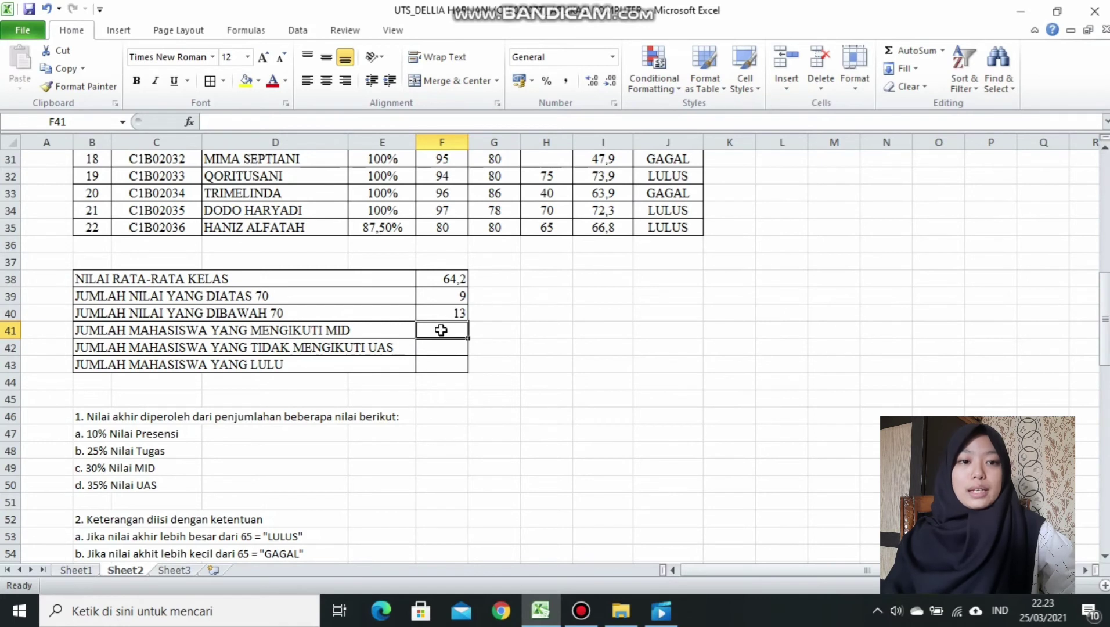
Count MID exam takers with =COUNTA(G14:G35) in F41, giving 21.
text(=C)
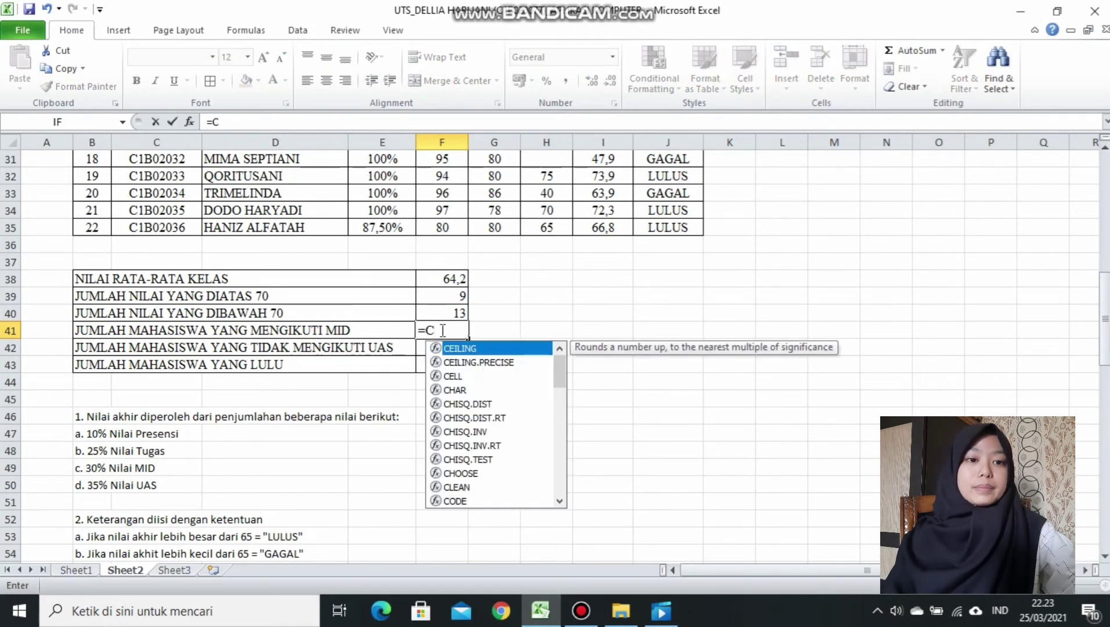
text(OU)
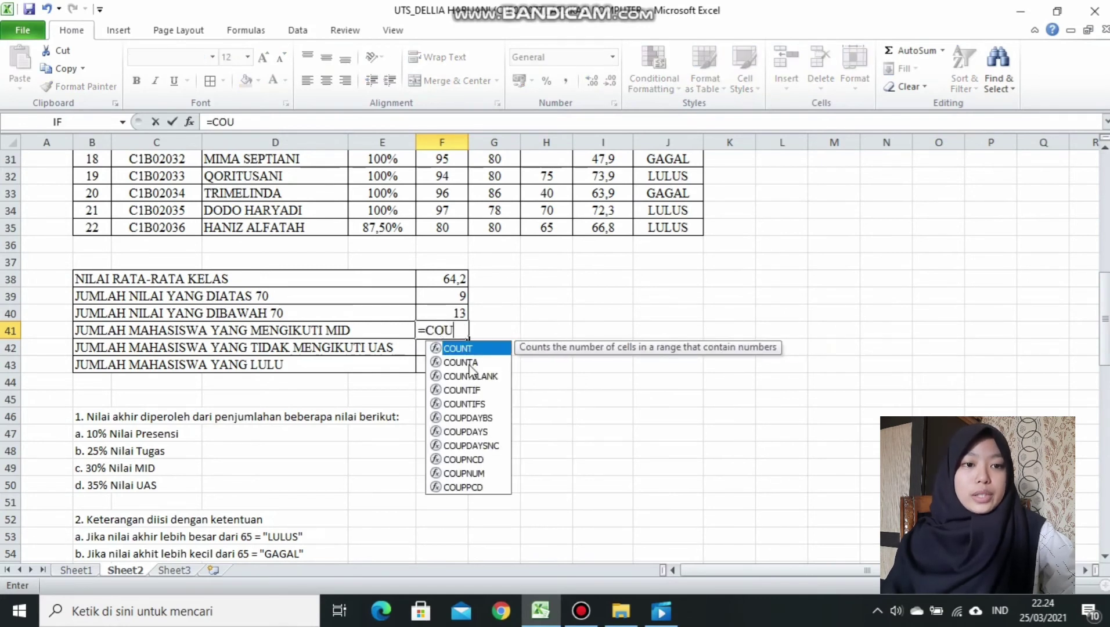
double_click(467, 363)
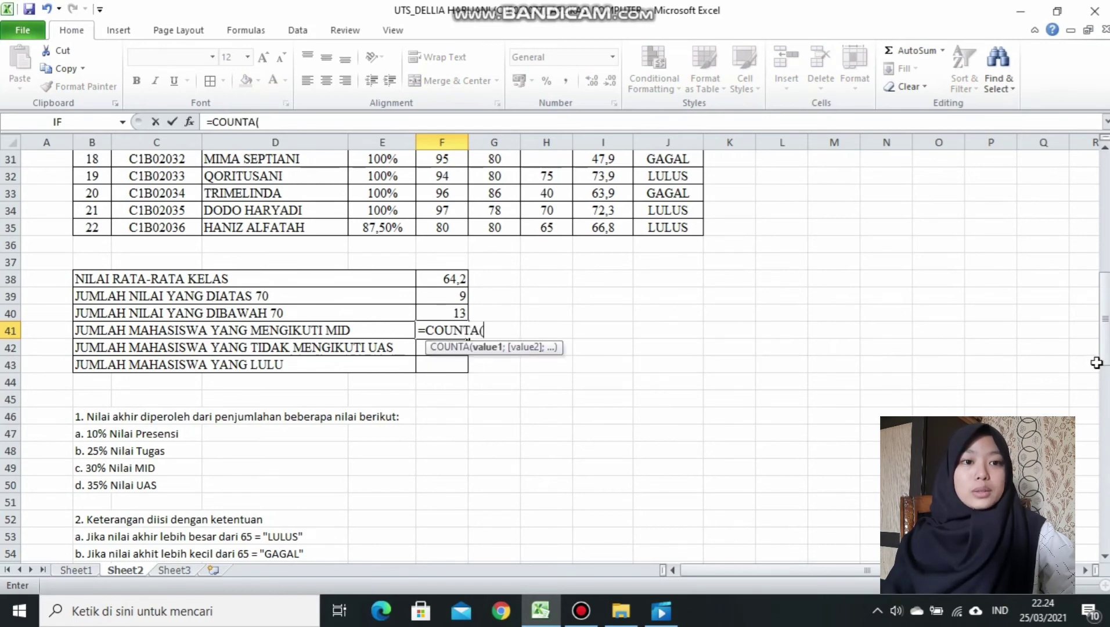
drag(1102, 357, 1102, 270)
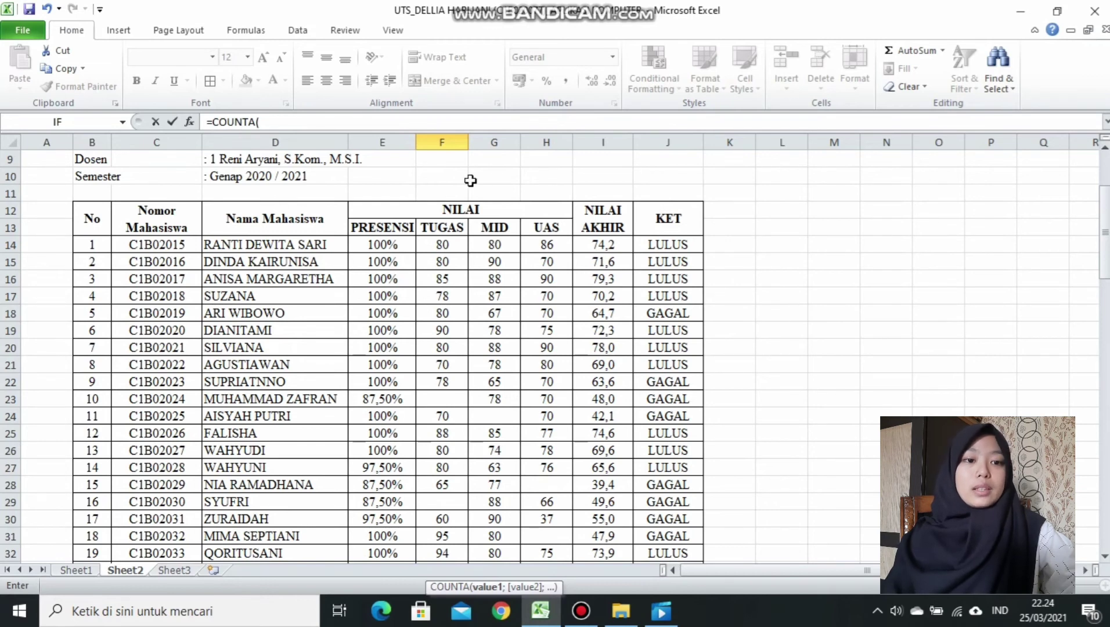
drag(478, 245, 504, 537)
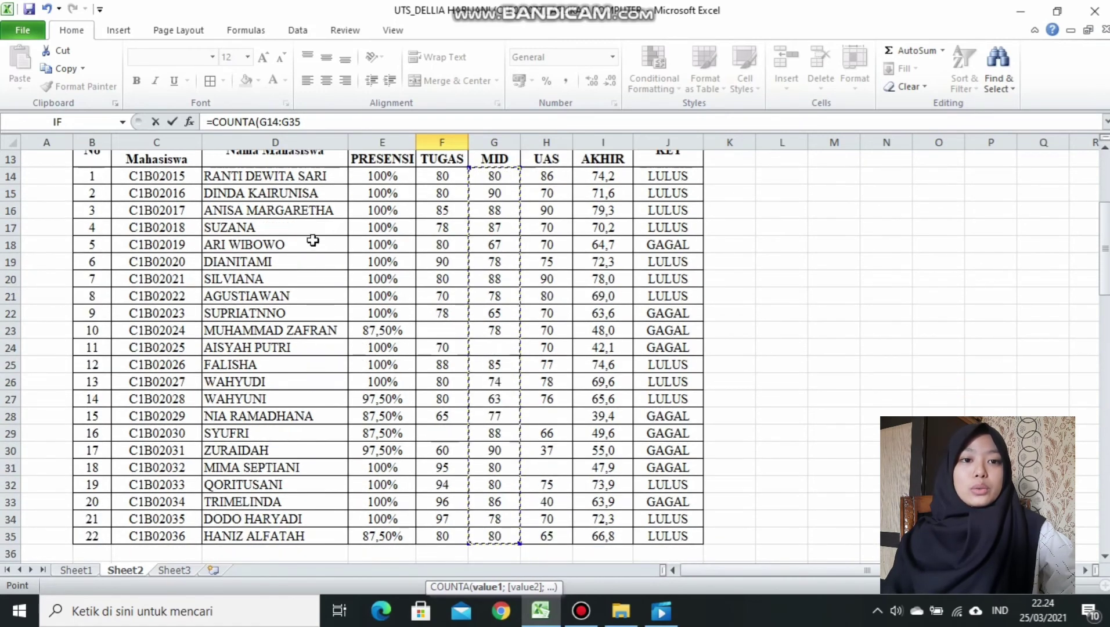
click(306, 123)
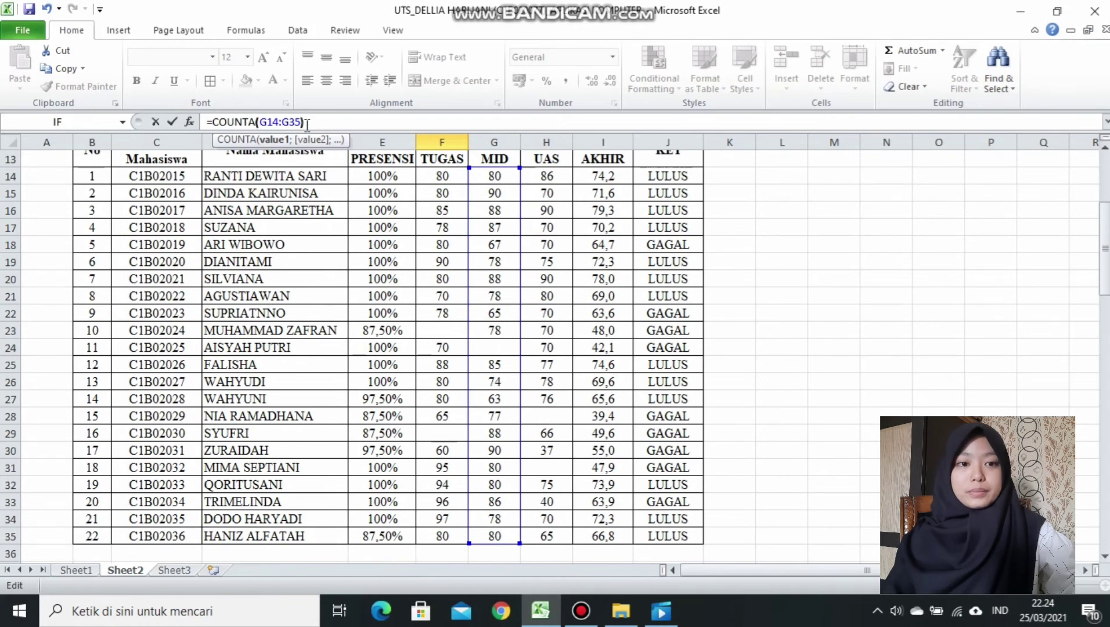
scroll(517, 180, down, 5)
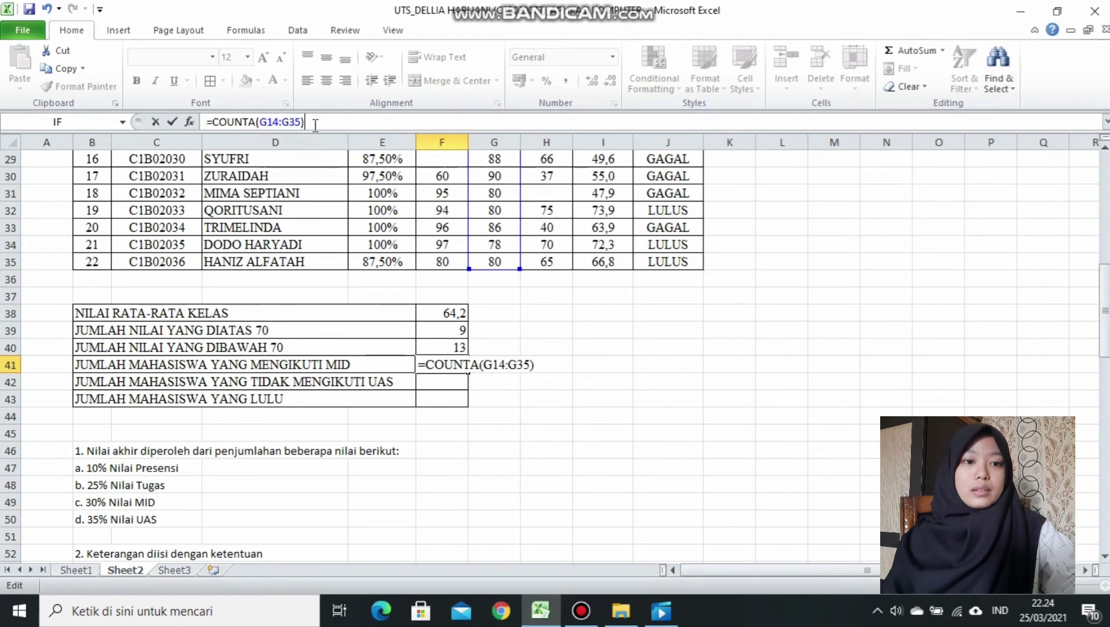
key(Return)
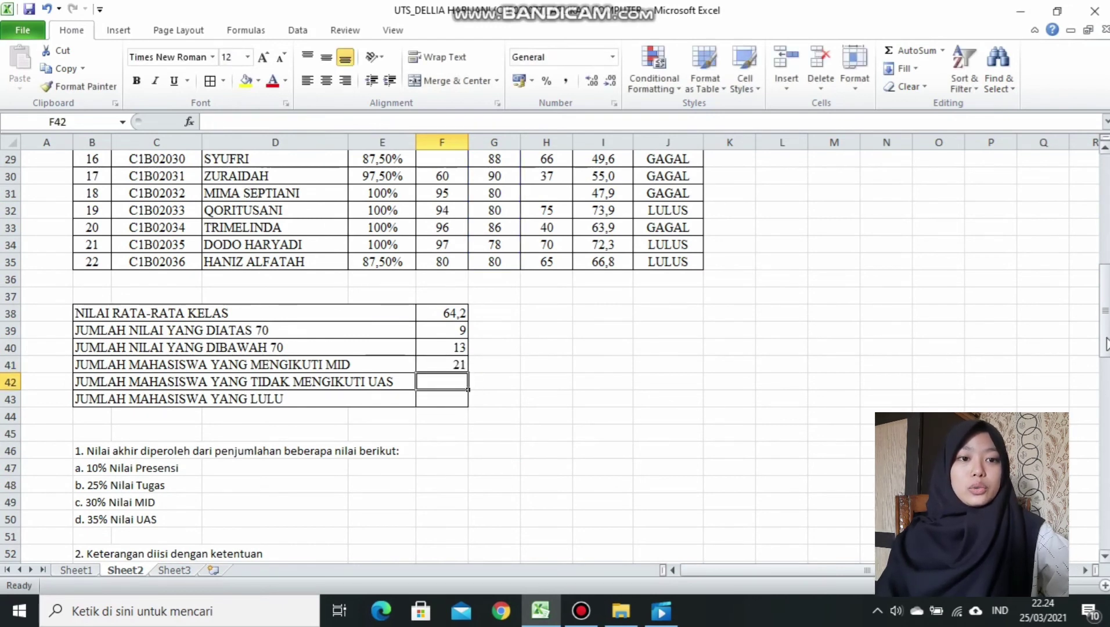
Confirm that the blank MID score in G24 explains the missing student.
drag(1104, 318, 1105, 250)
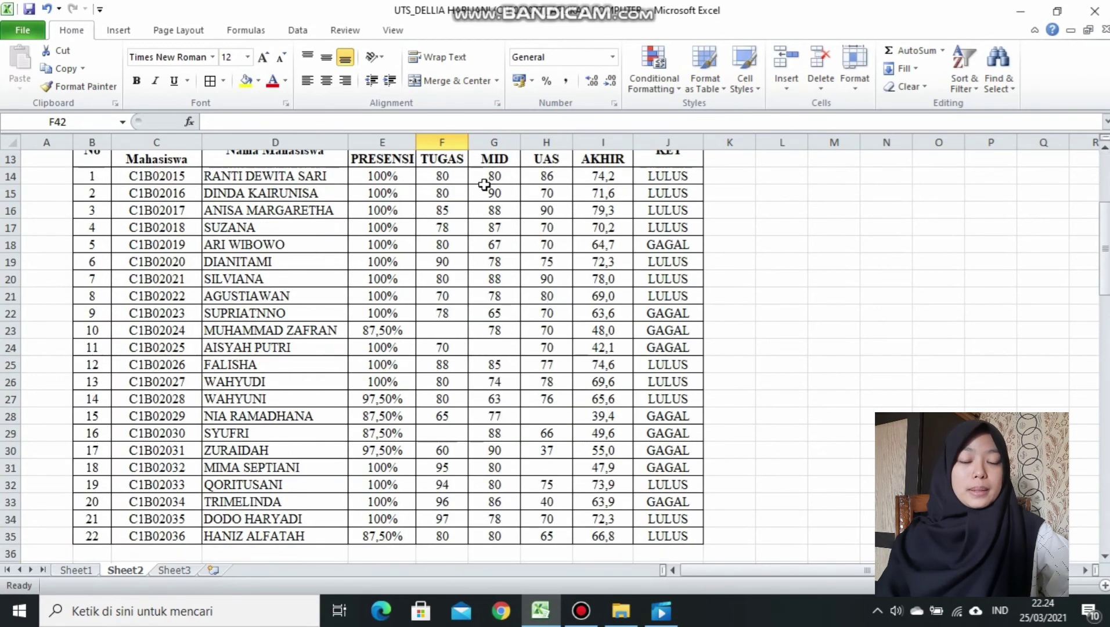
click(498, 346)
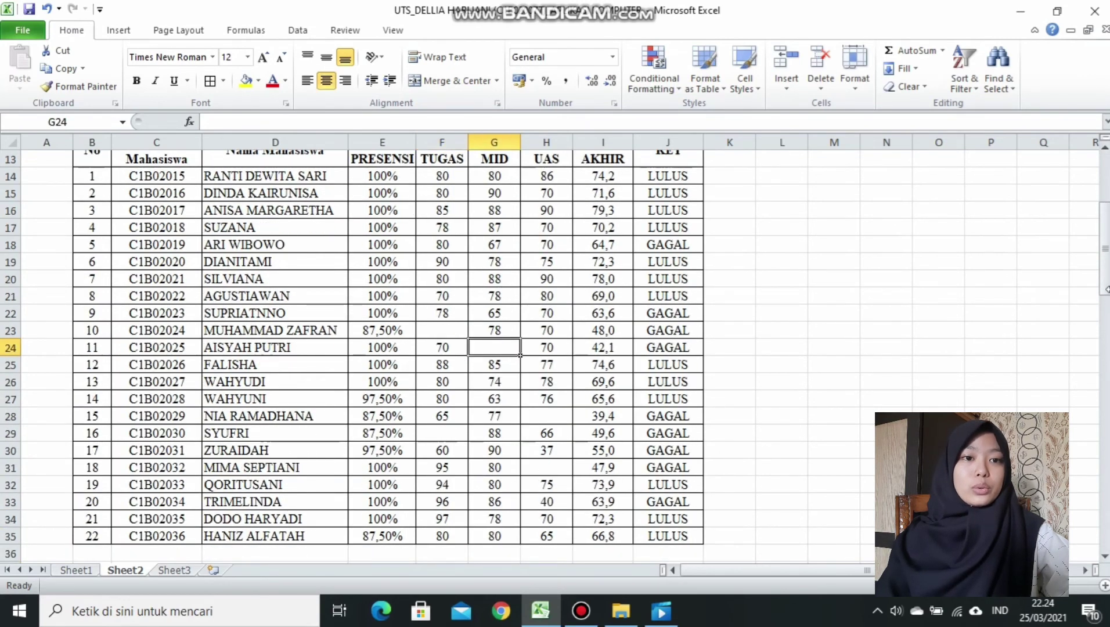
drag(1105, 232, 1104, 305)
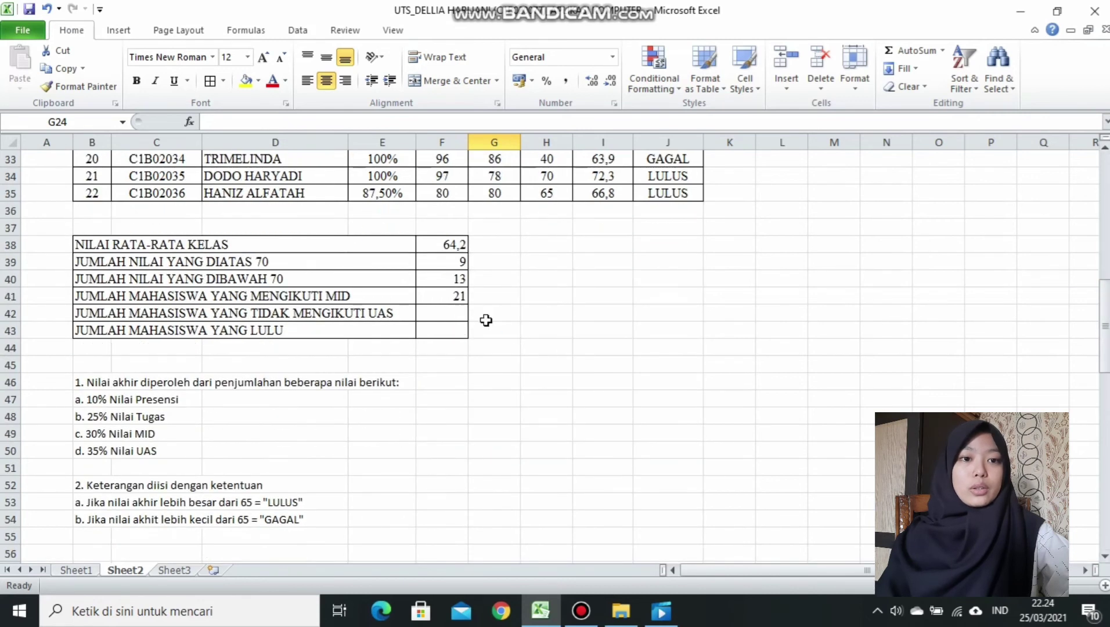
click(450, 312)
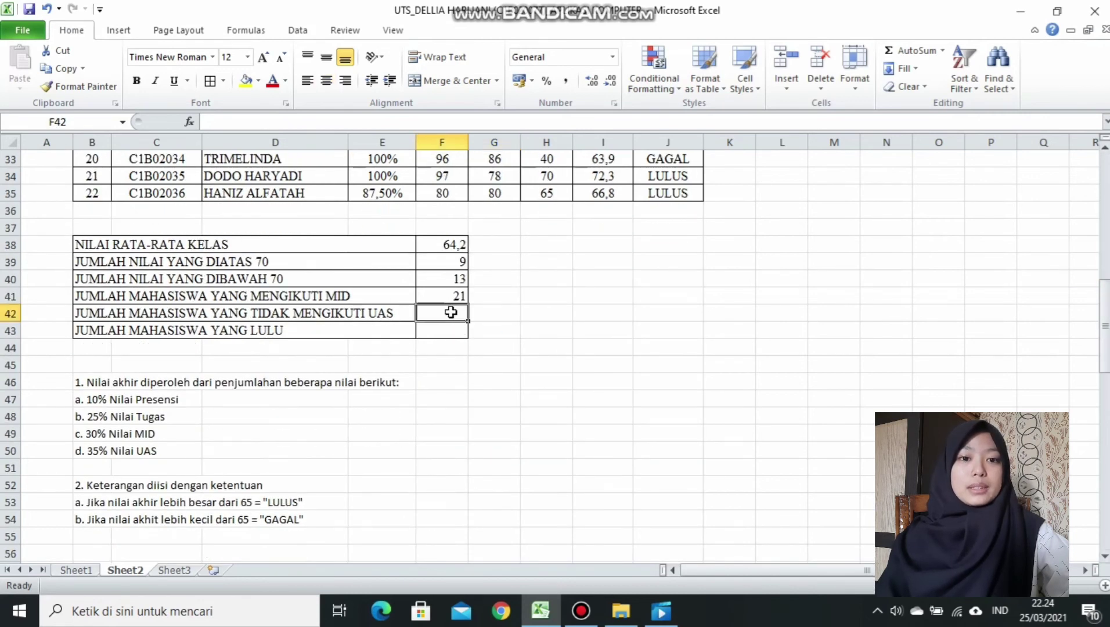
Enter =COUNTBLANK(H14:H35) in F42, counting 2 students without a UAS score.
text(=COUNT)
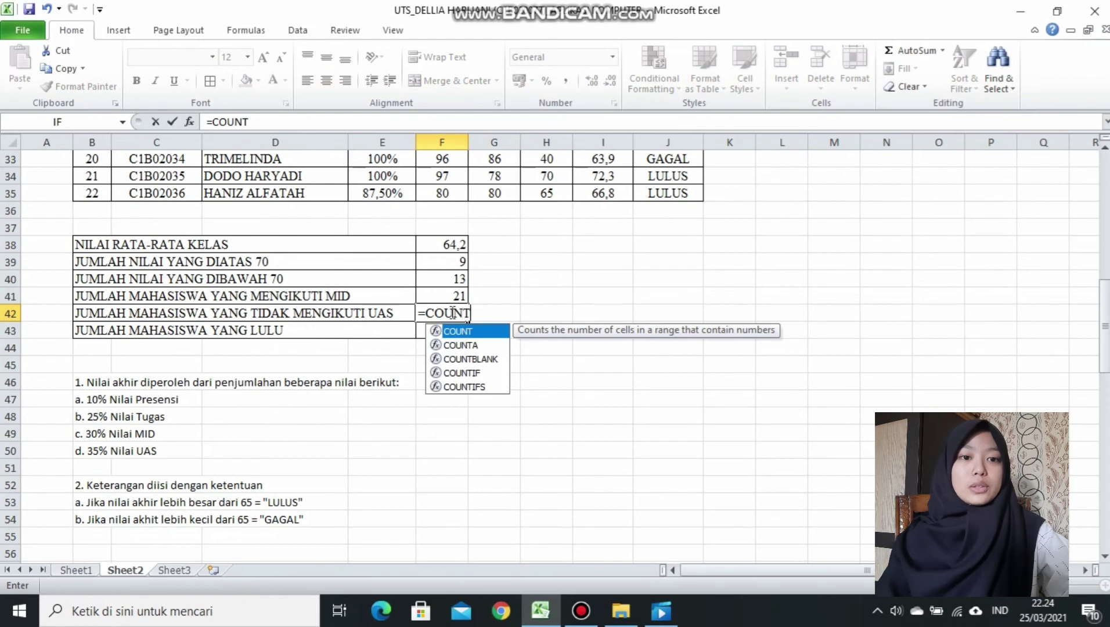
double_click(481, 359)
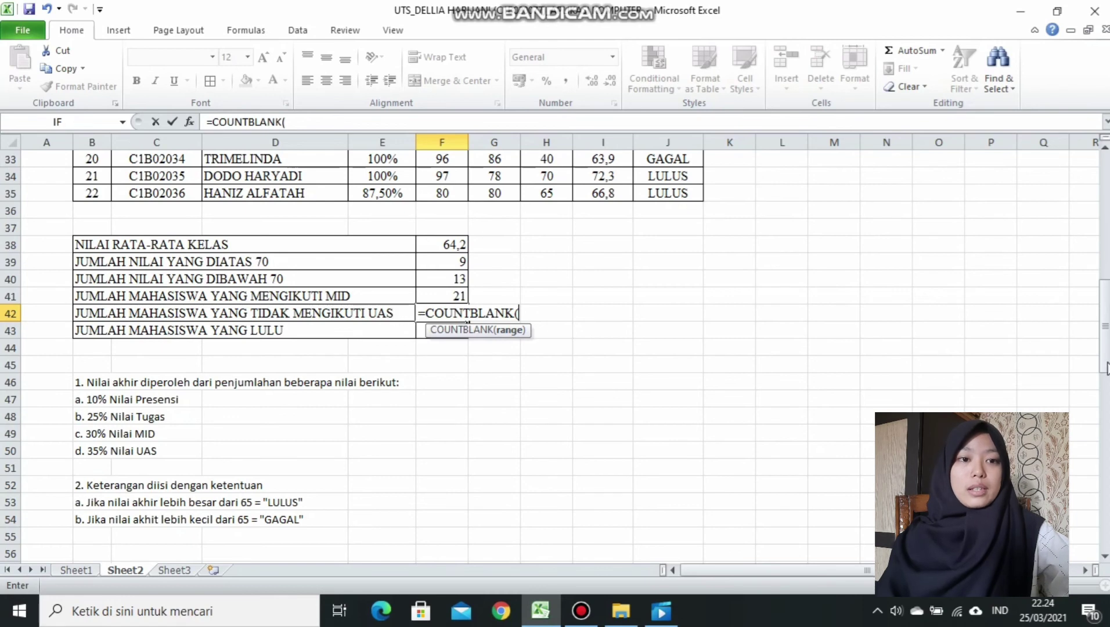
drag(1105, 360, 1104, 267)
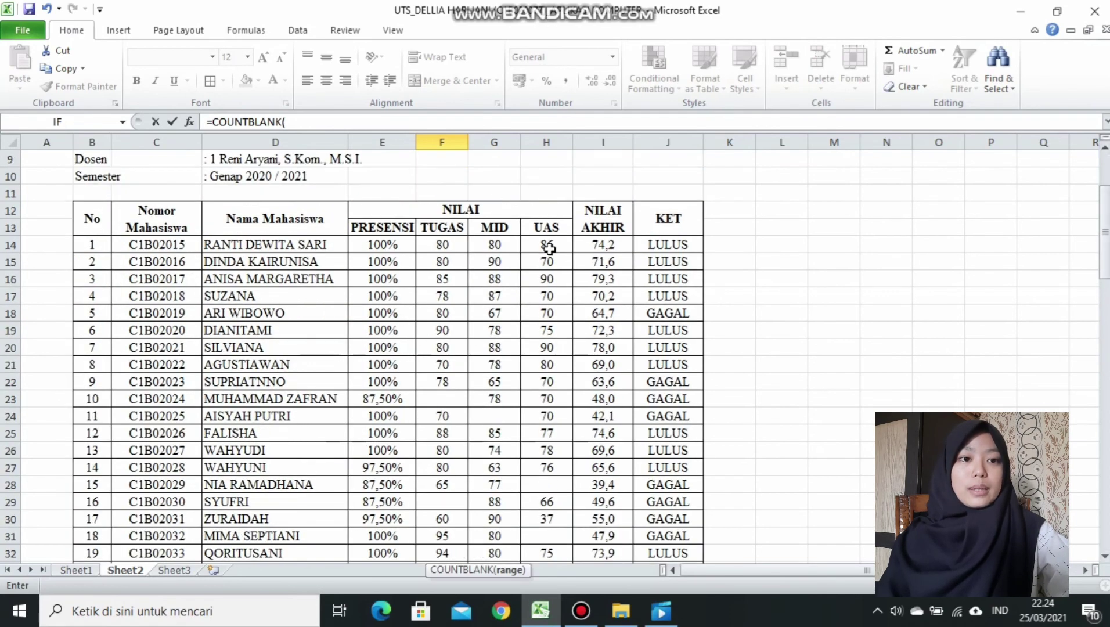
click(532, 245)
drag(532, 245, 551, 543)
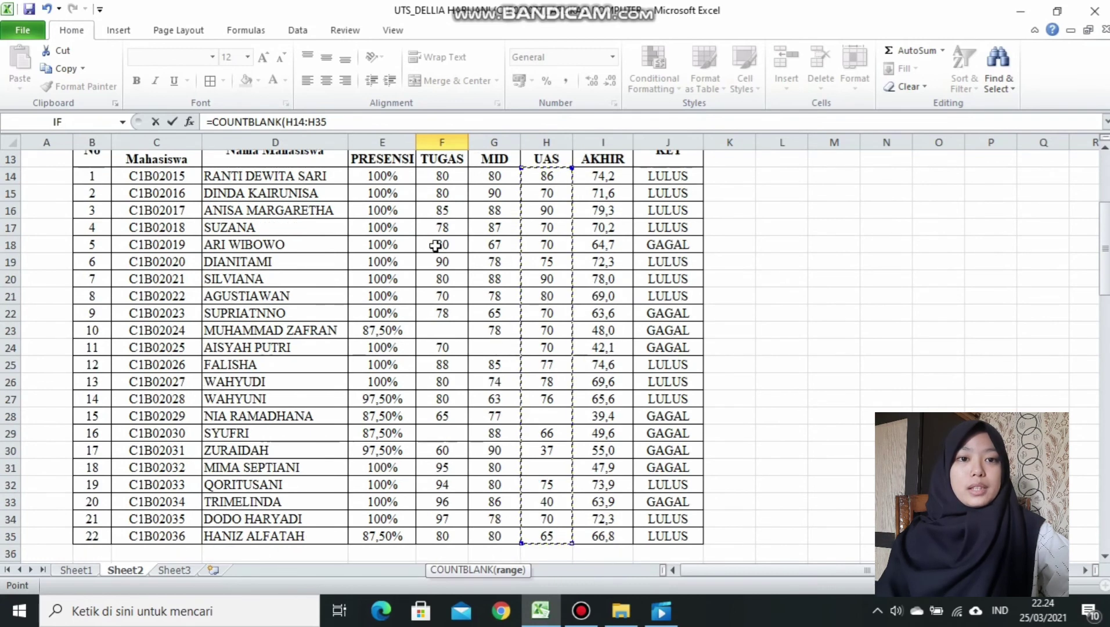
click(333, 121)
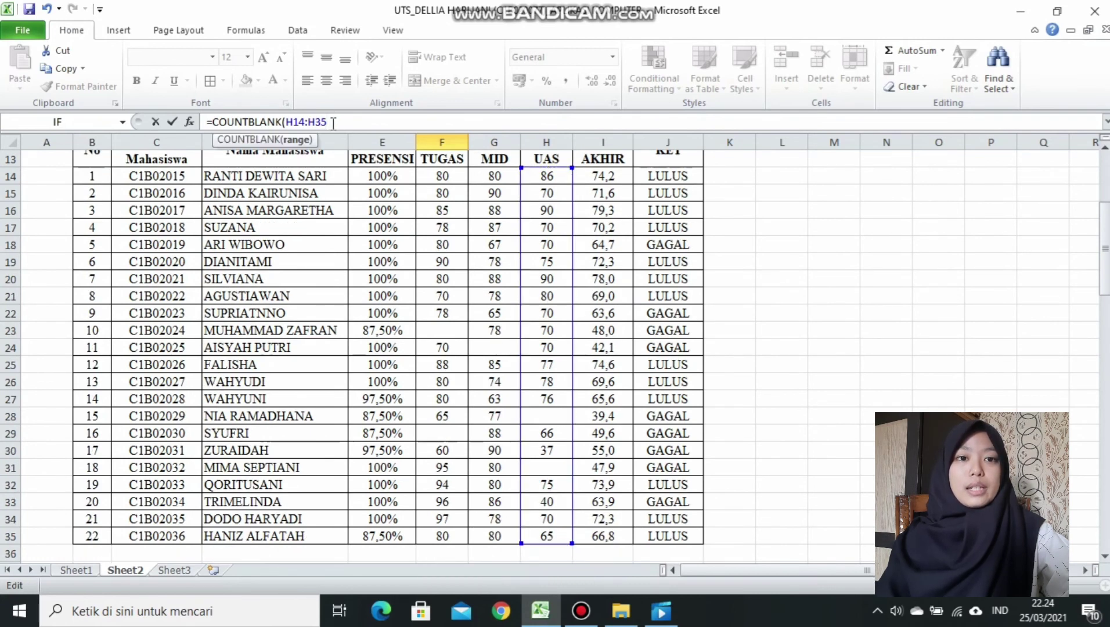
drag(1105, 235, 1104, 320)
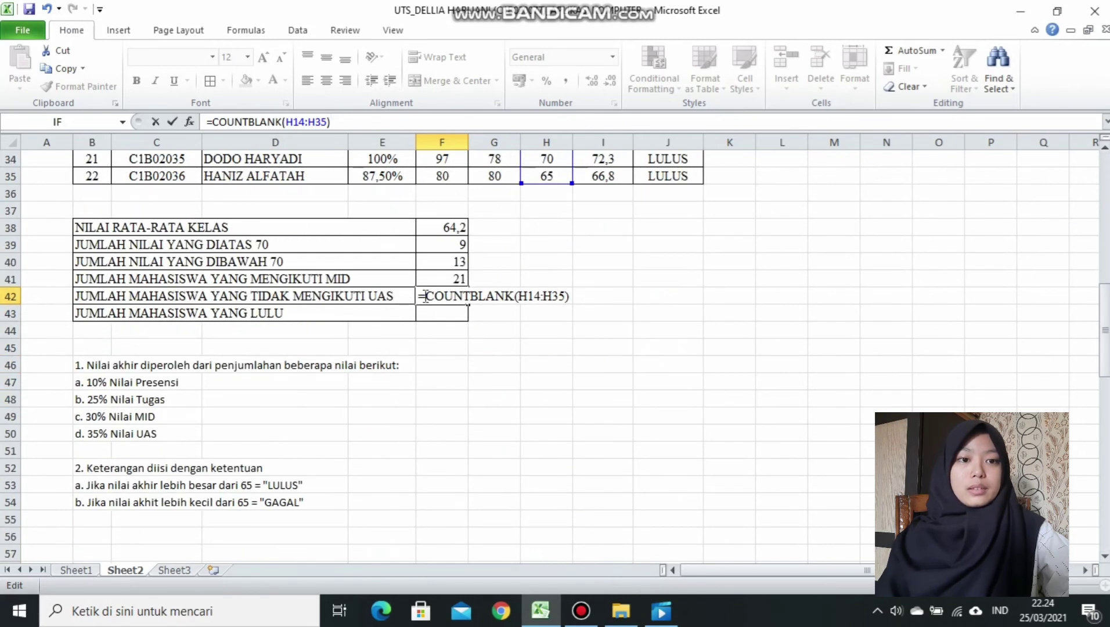
key(Return)
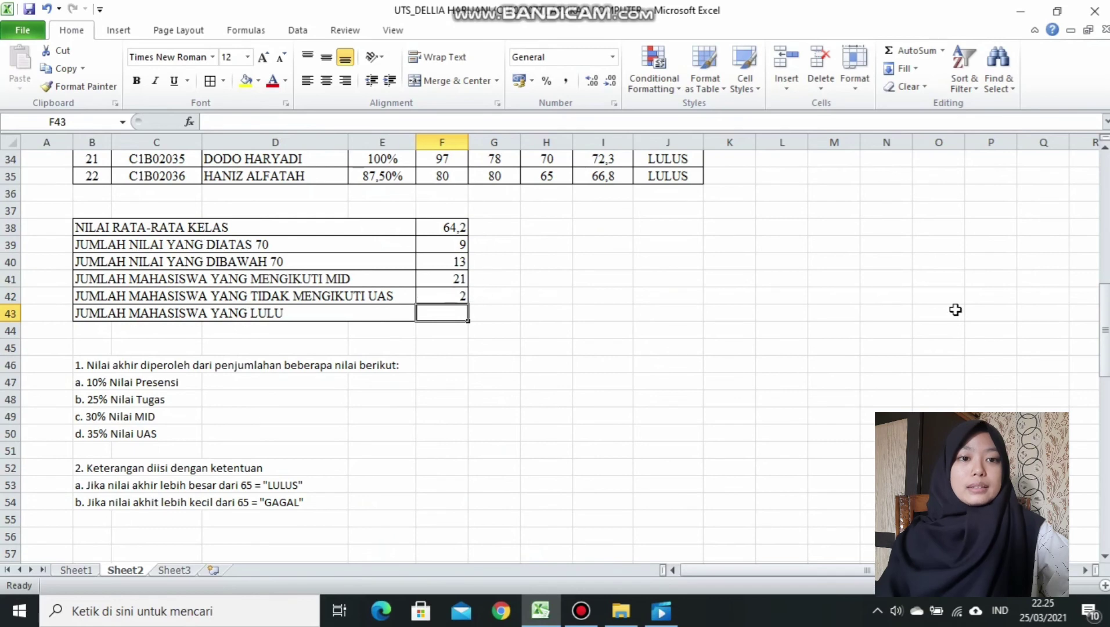
Check the empty UAS cells H28 and H31 behind that count.
drag(1105, 332, 1105, 243)
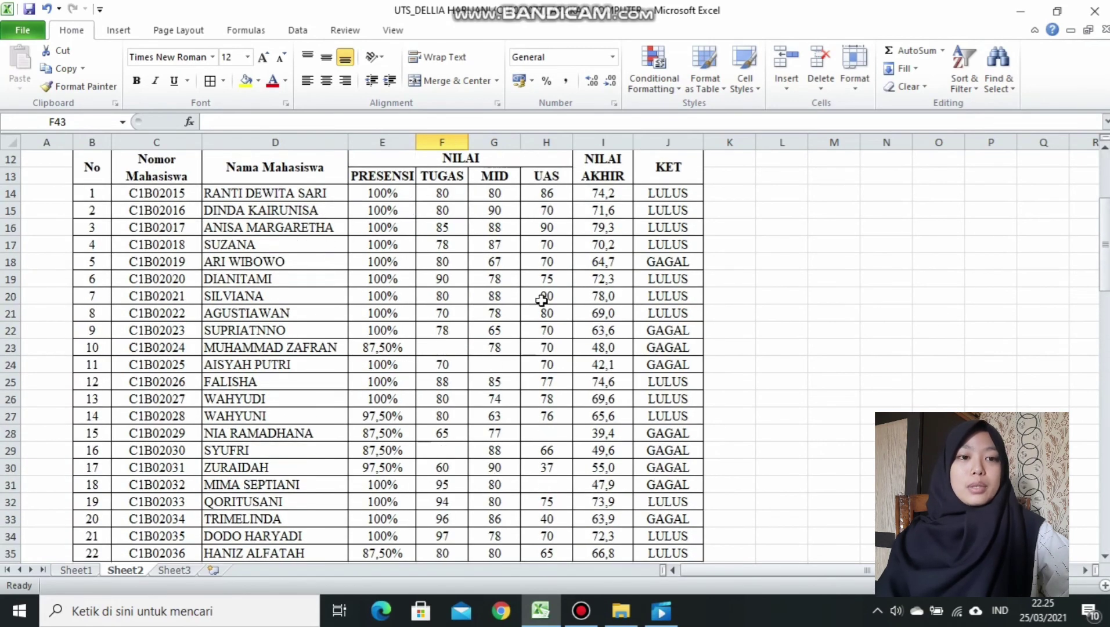
click(538, 435)
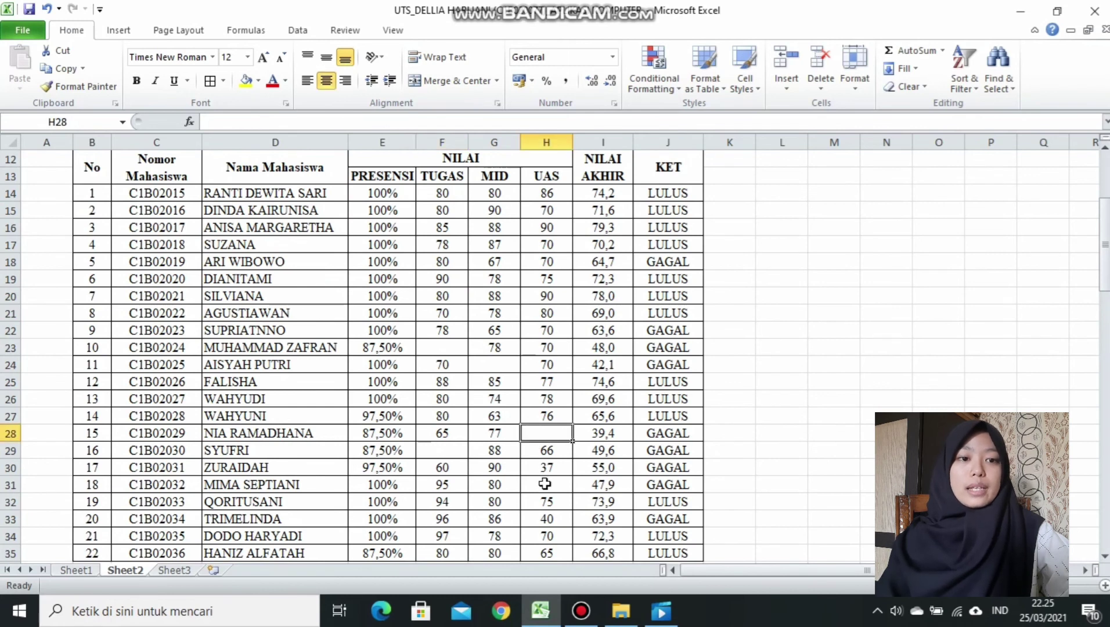
click(545, 484)
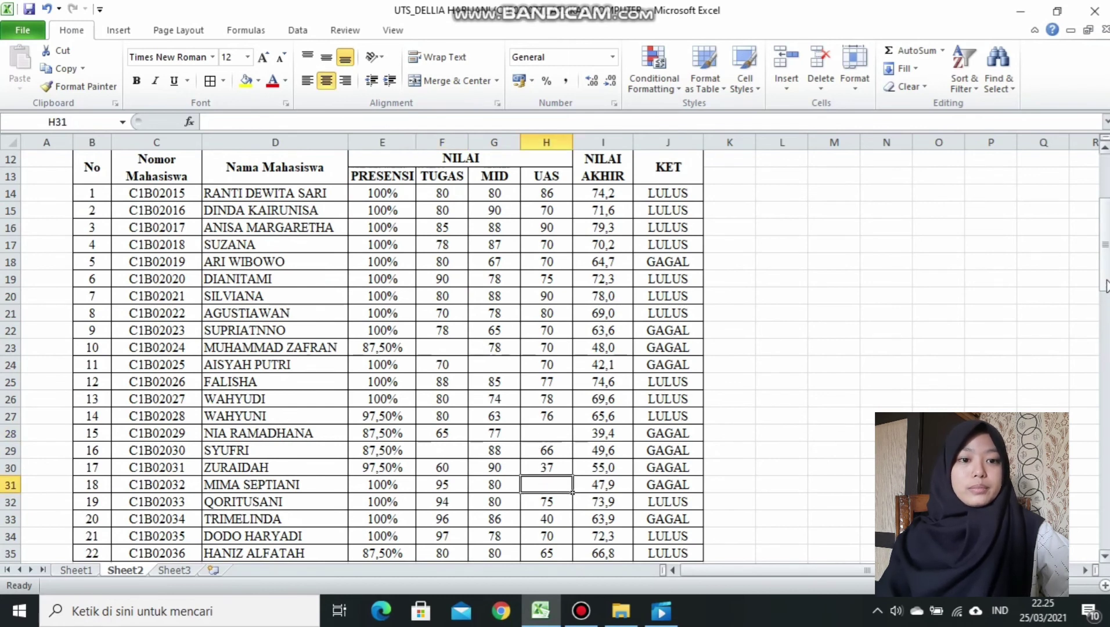
drag(1105, 289, 1107, 350)
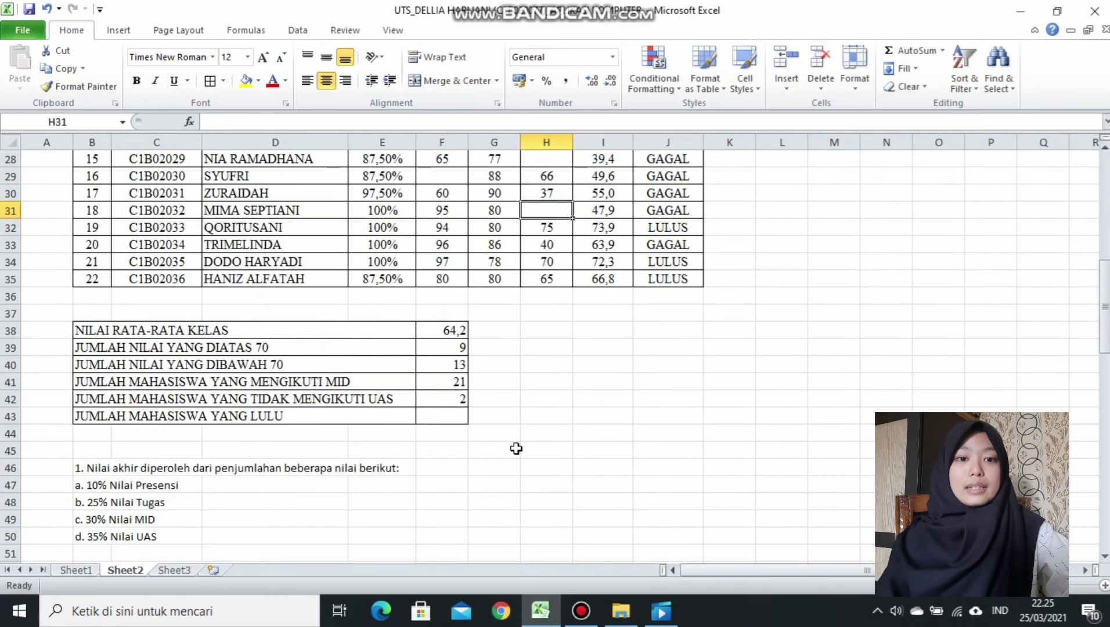
click(453, 417)
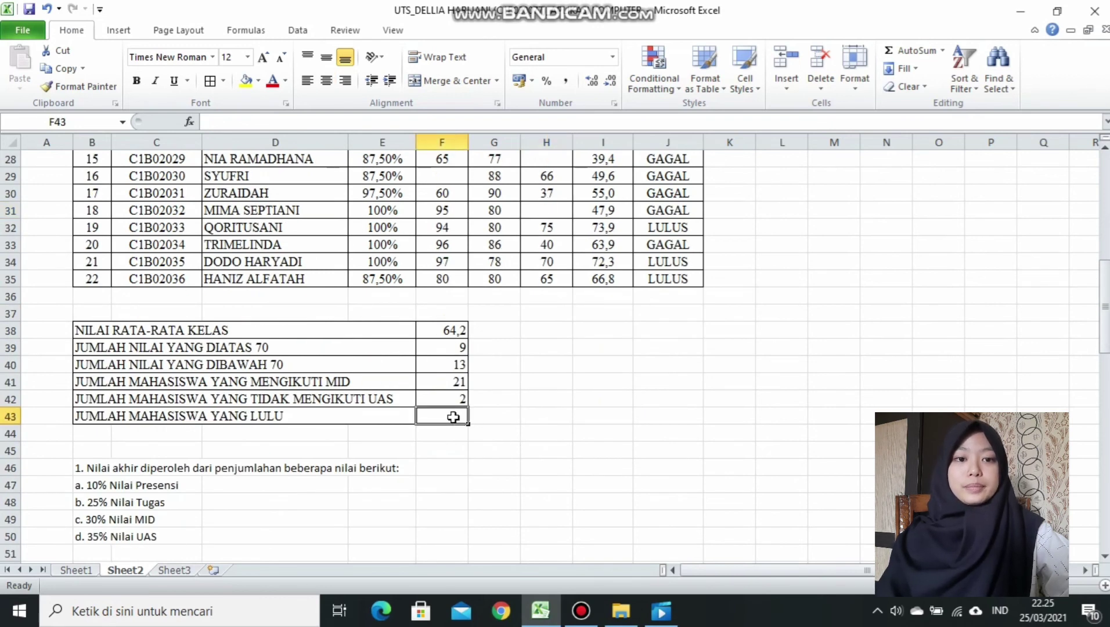
Correct the B43 label by adding the missing S so it reads LULUS.
click(385, 411)
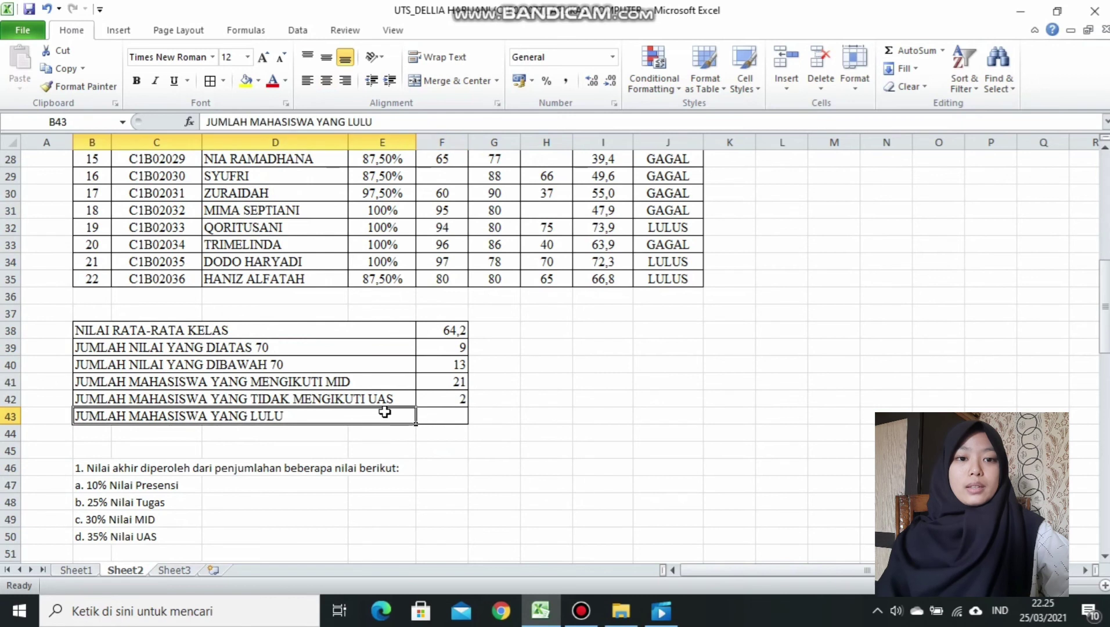
click(399, 115)
text(S)
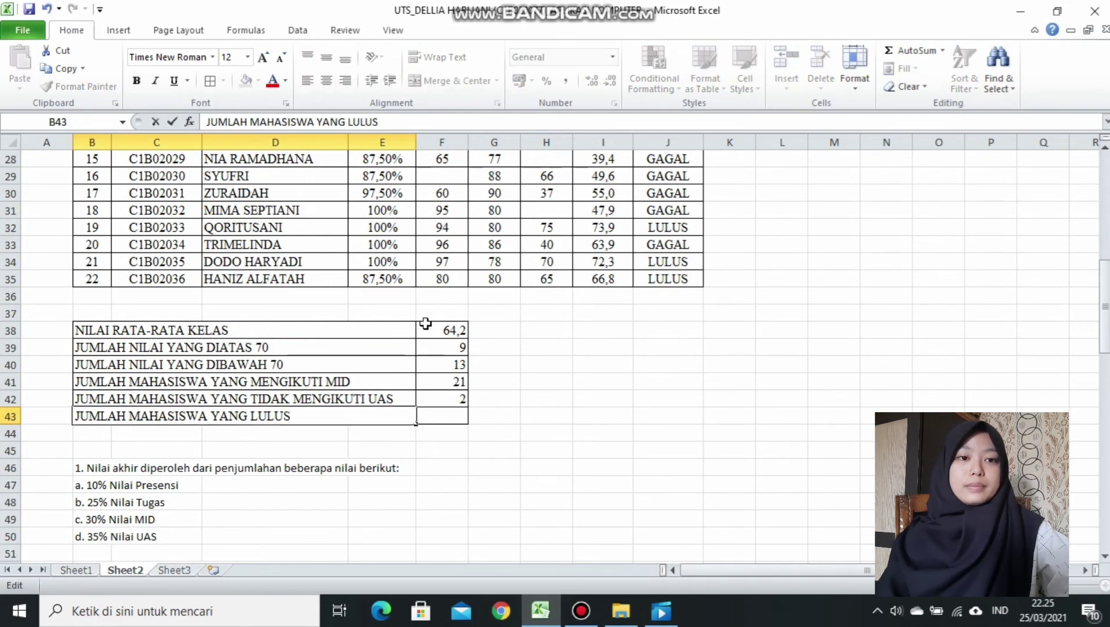
click(445, 410)
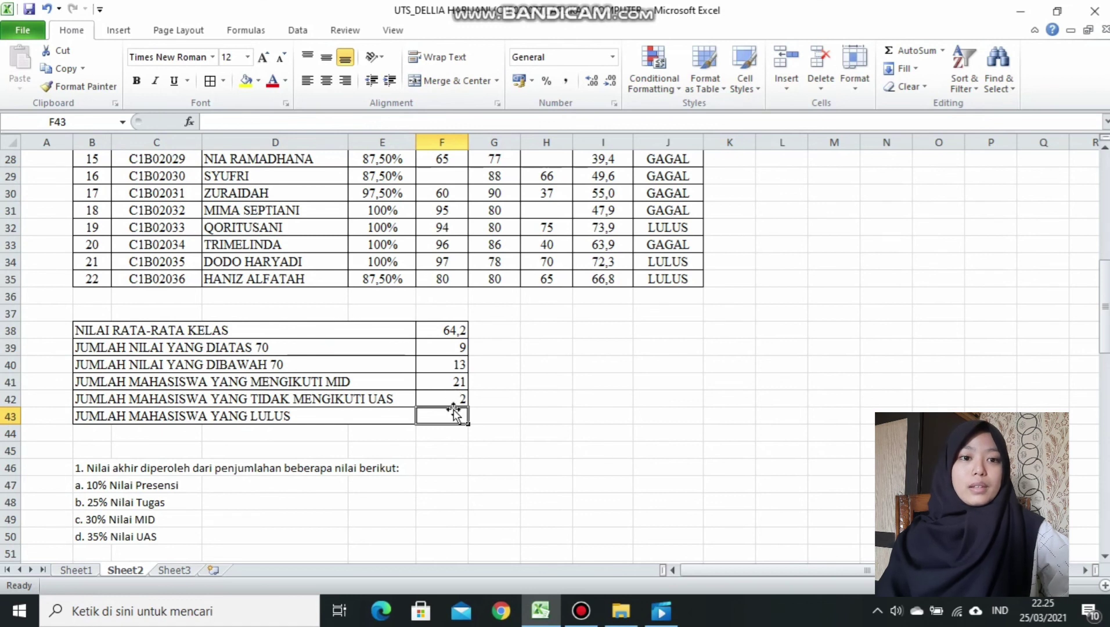
Count passing students with =COUNTIF(J14:J35;"LULUS") in F43, giving 13.
text(=CO)
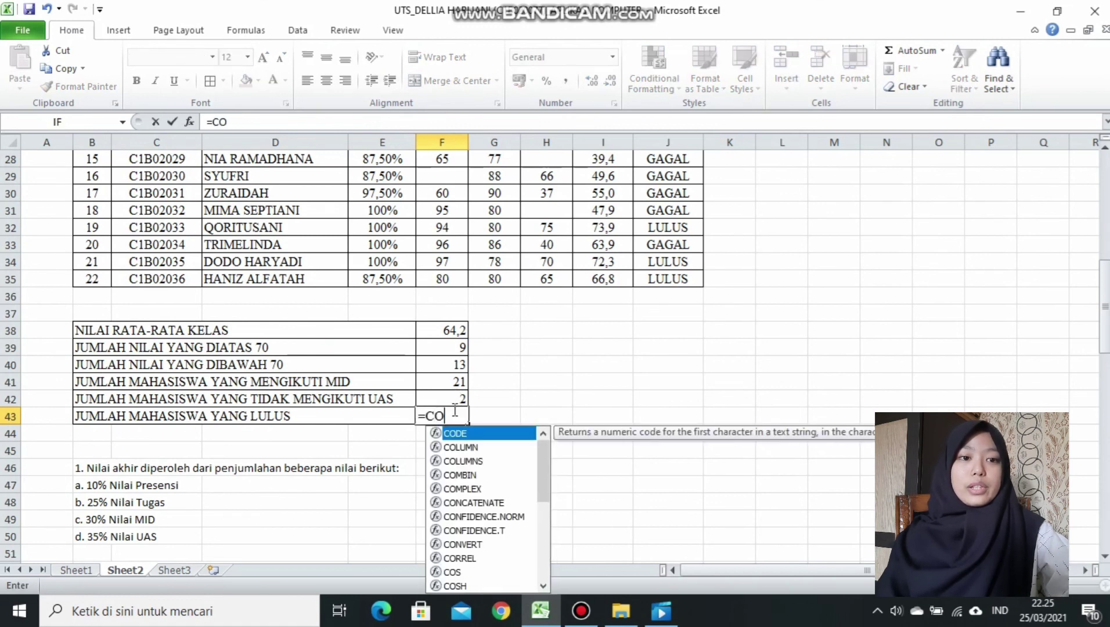
text(U)
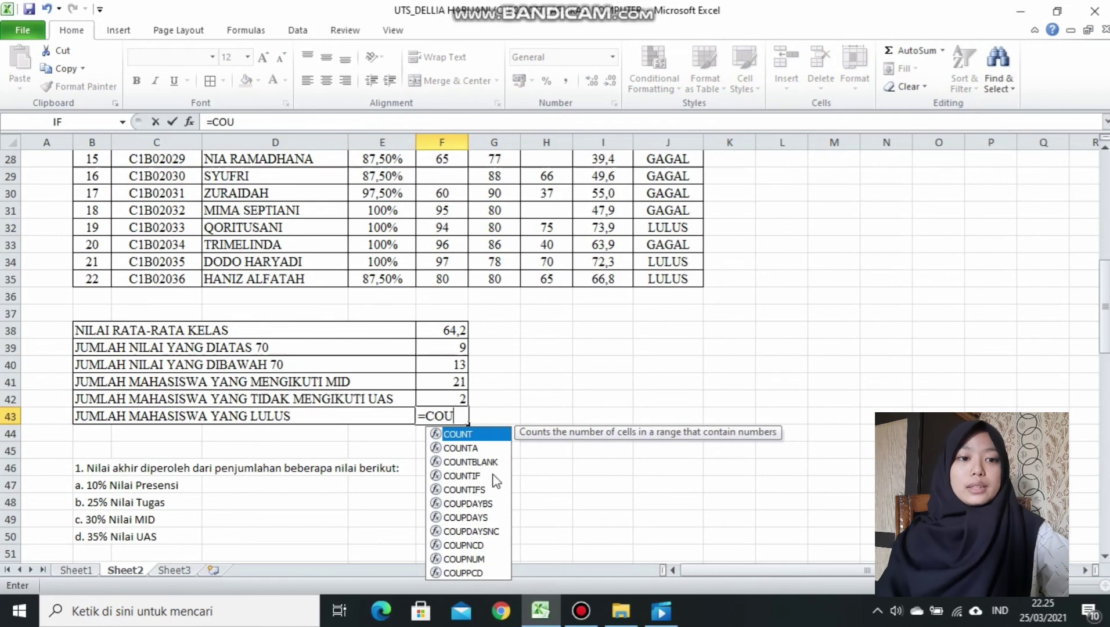
double_click(493, 476)
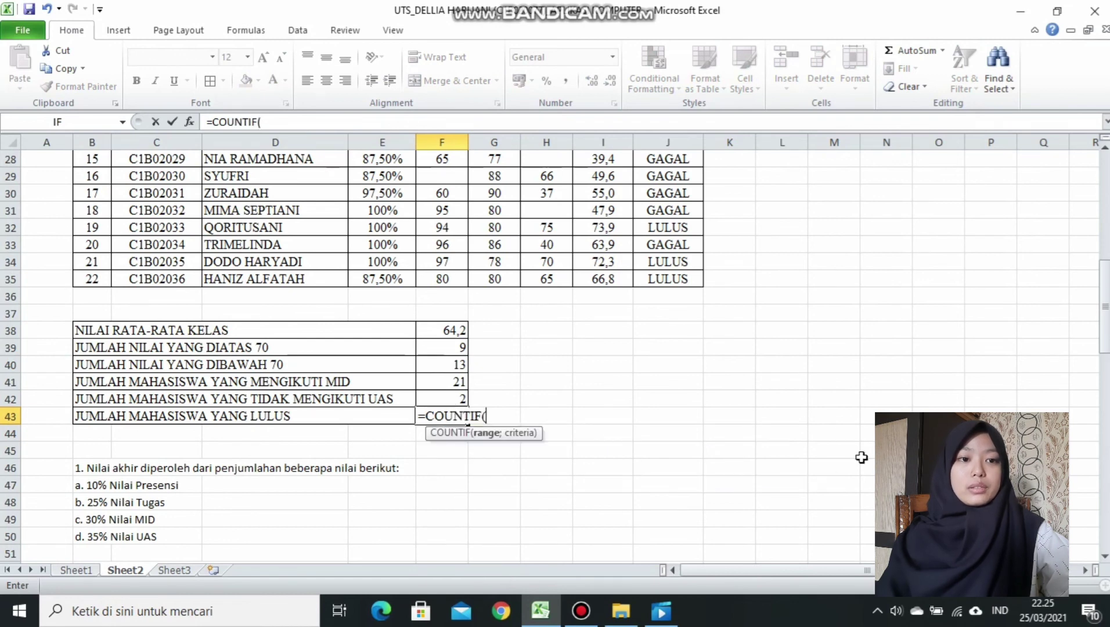
drag(1105, 346, 1104, 276)
click(641, 246)
drag(642, 246, 669, 502)
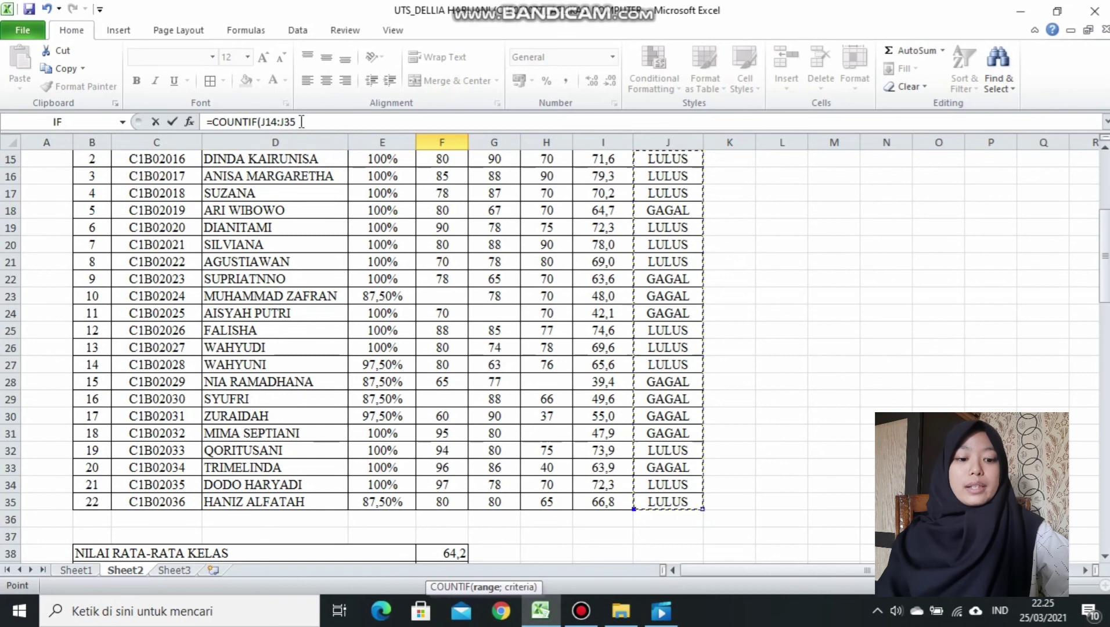
click(301, 121)
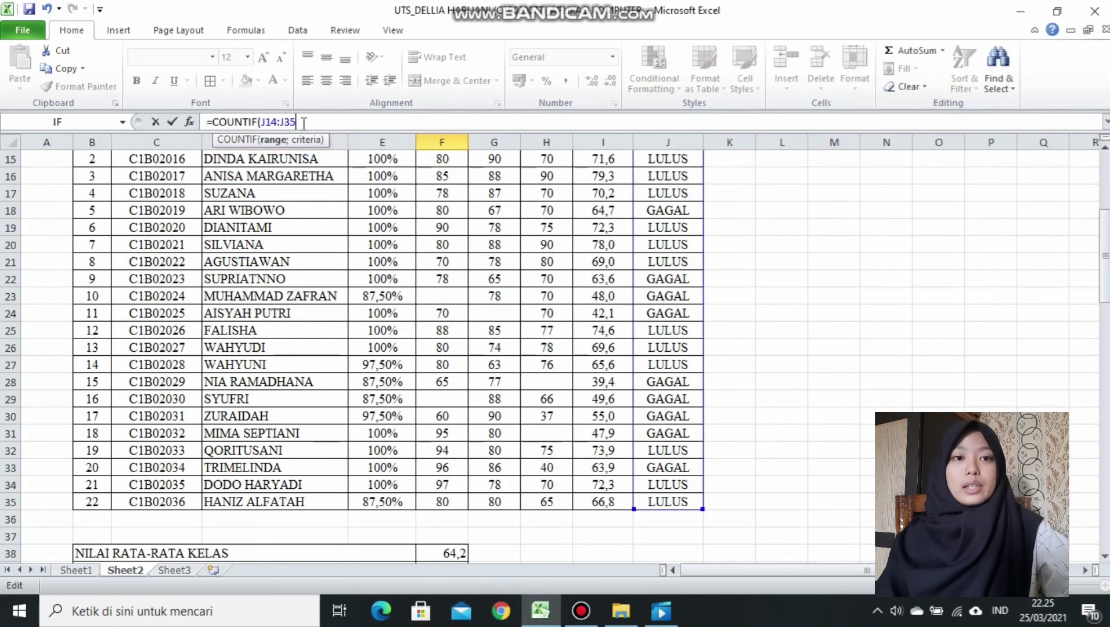
text(;)
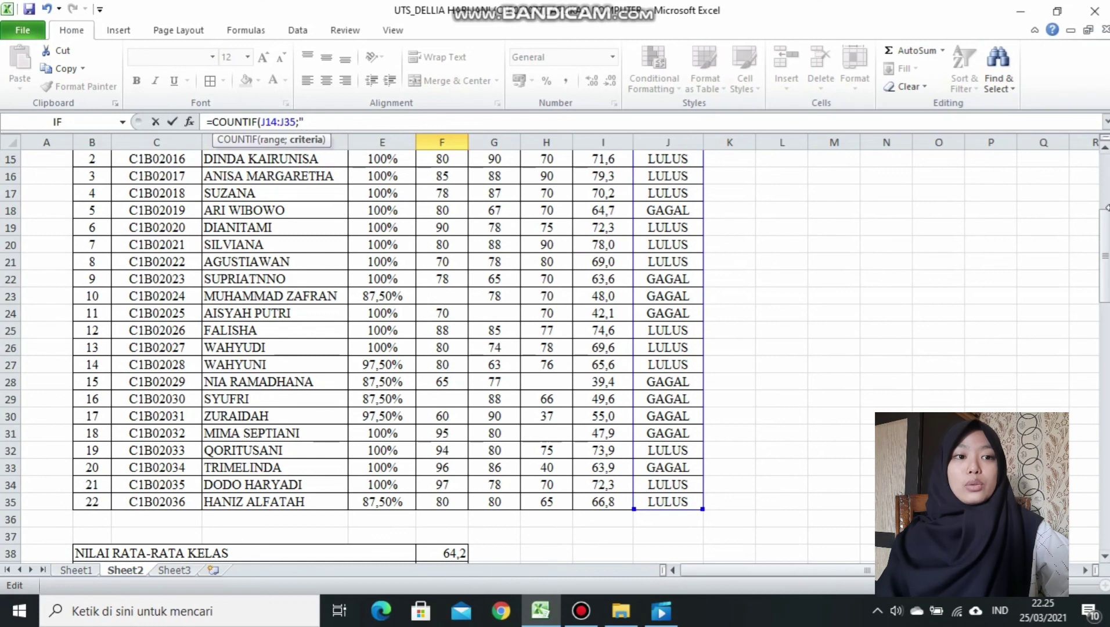
drag(1107, 244, 1105, 297)
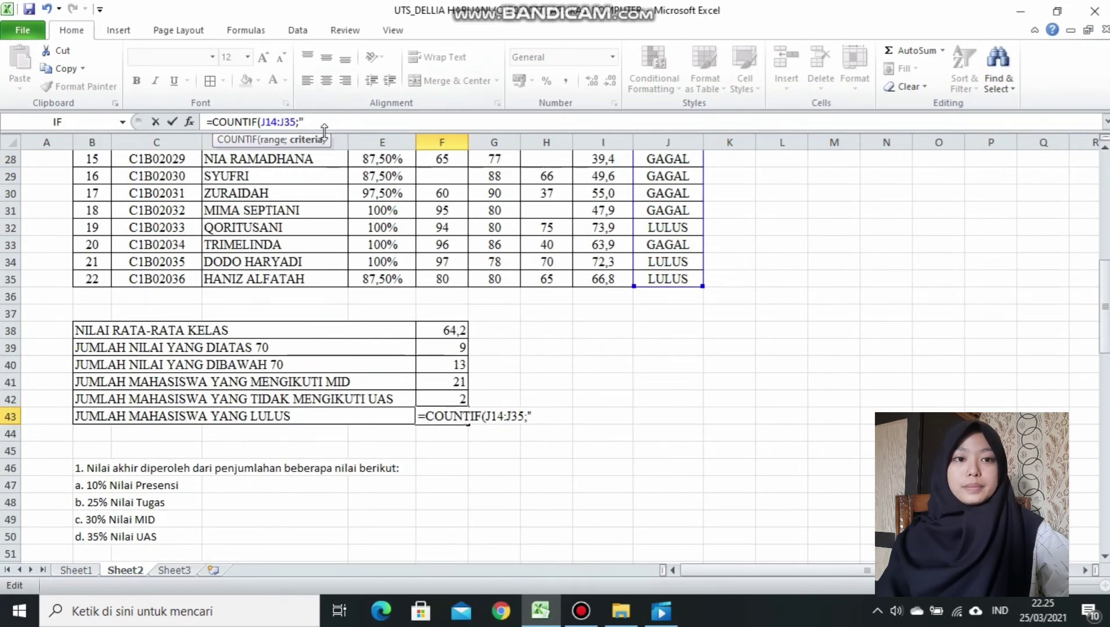
text(lu)
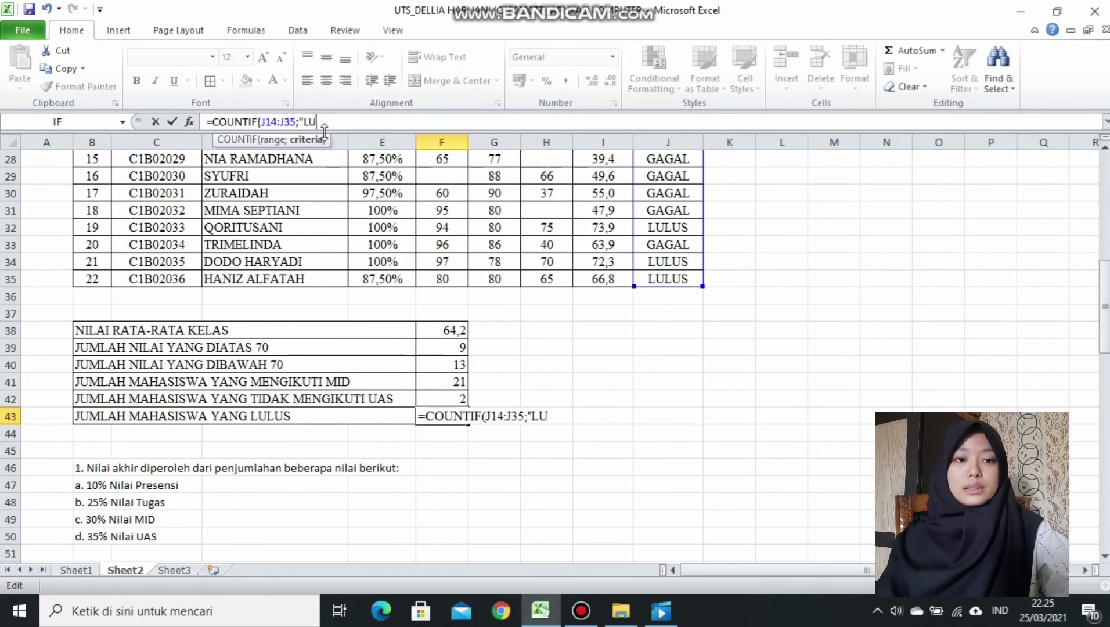
text(LUA)
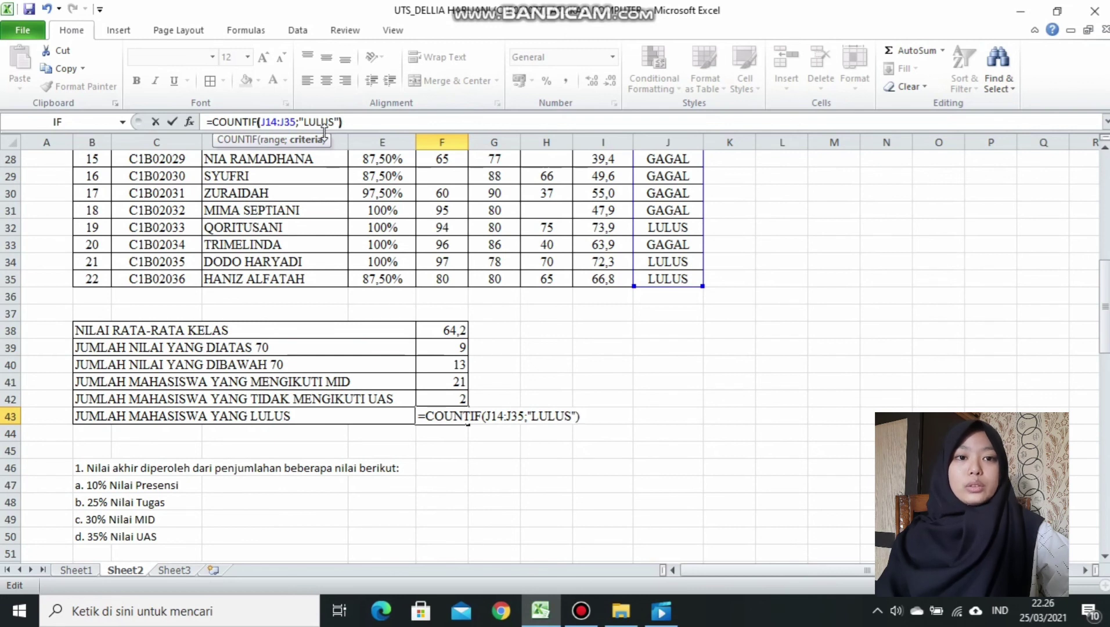
key(Return)
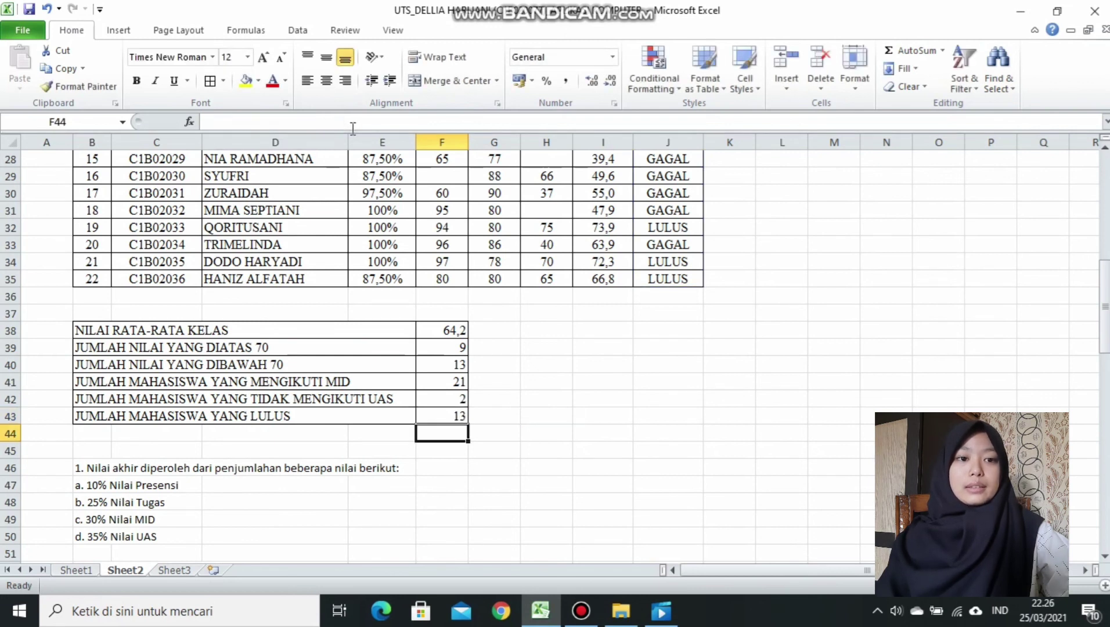
Center-align the summary results in F38:F43, then return to the top of the sheet.
scroll(436, 312, down, 1)
drag(436, 312, 458, 401)
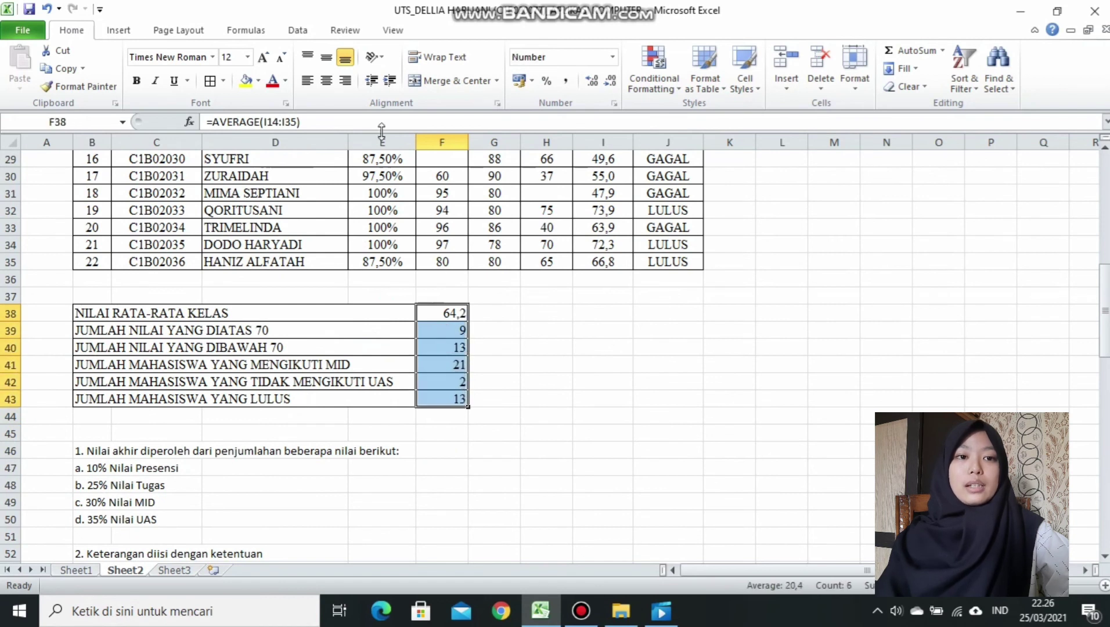
click(325, 83)
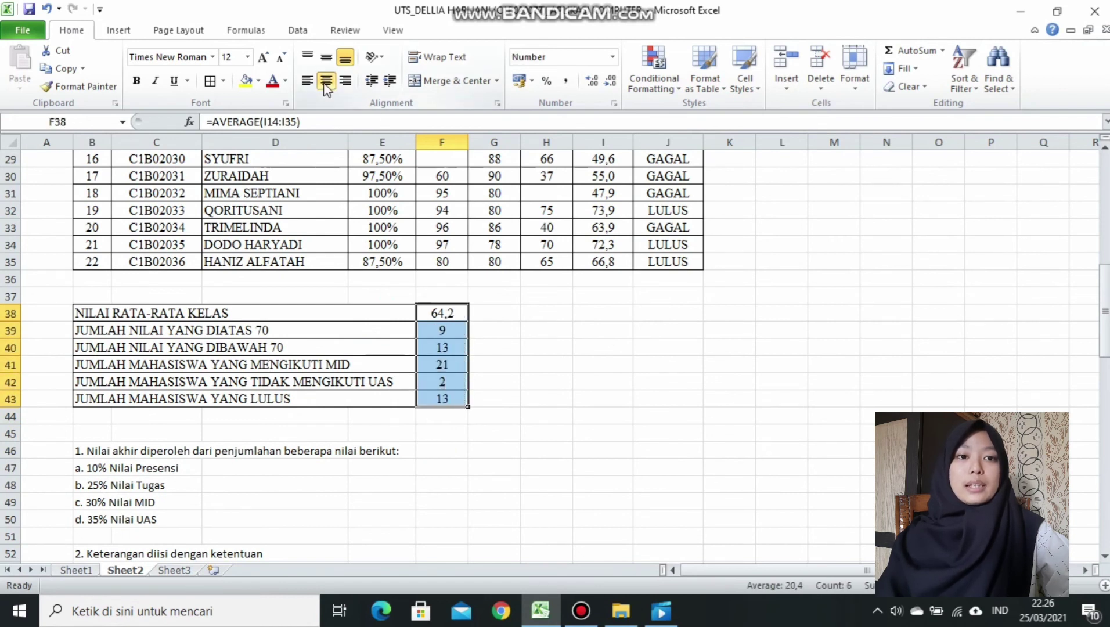
click(662, 419)
drag(1105, 345, 1103, 180)
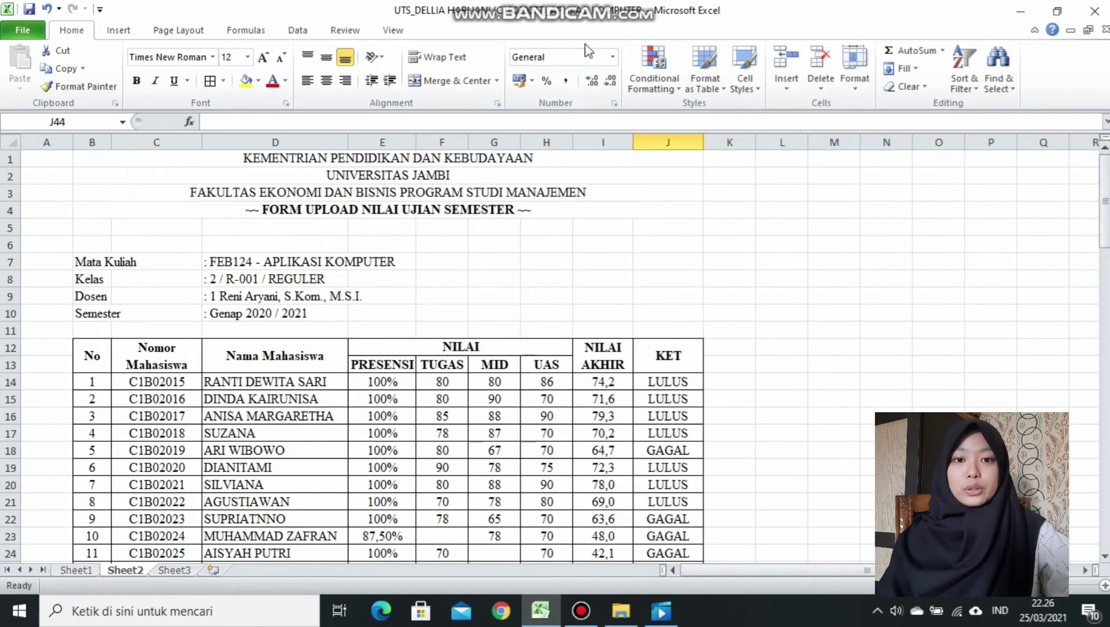